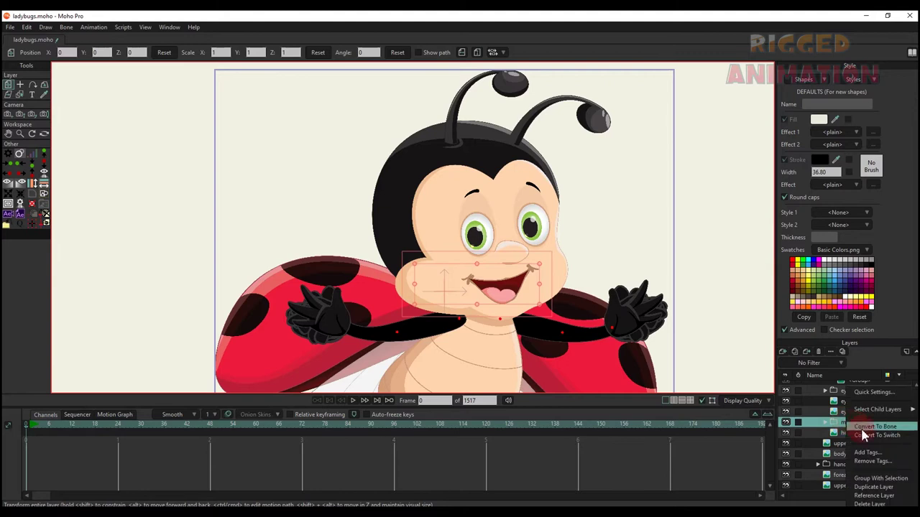
- Convert the mouth group to a switch layer and check its child mouth shapes 2 and 3
{"action": "left_click", "coordinate": [863, 449]}
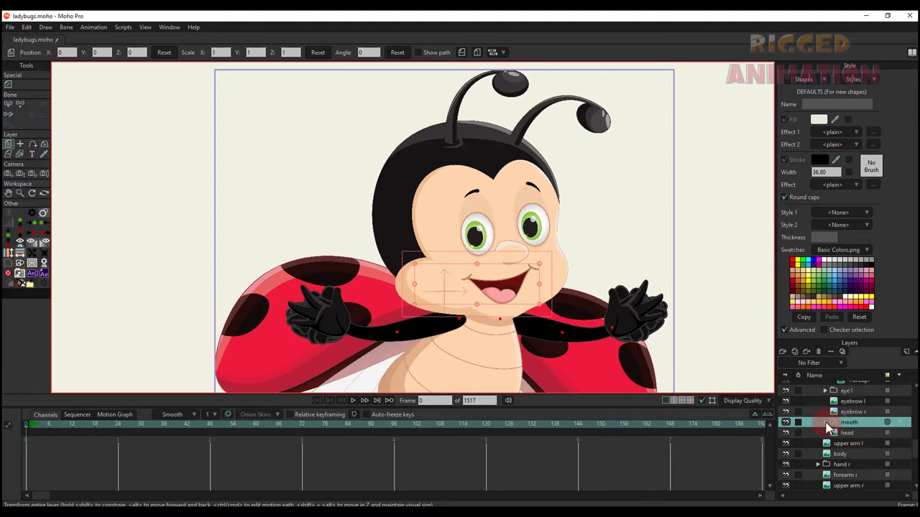
{"action": "left_click", "coordinate": [826, 423]}
{"action": "left_click", "coordinate": [845, 444]}
{"action": "left_click", "coordinate": [849, 454]}
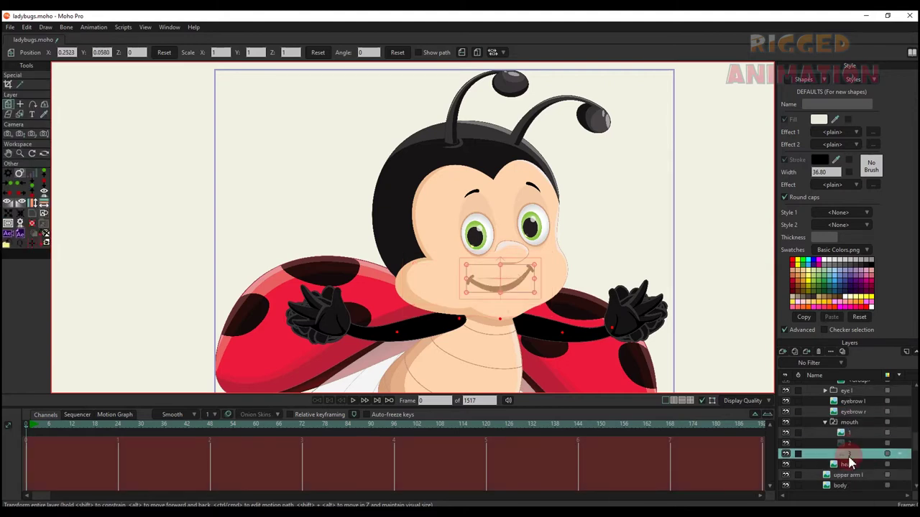
{"action": "left_click", "coordinate": [835, 424]}
{"action": "left_click", "coordinate": [825, 424]}
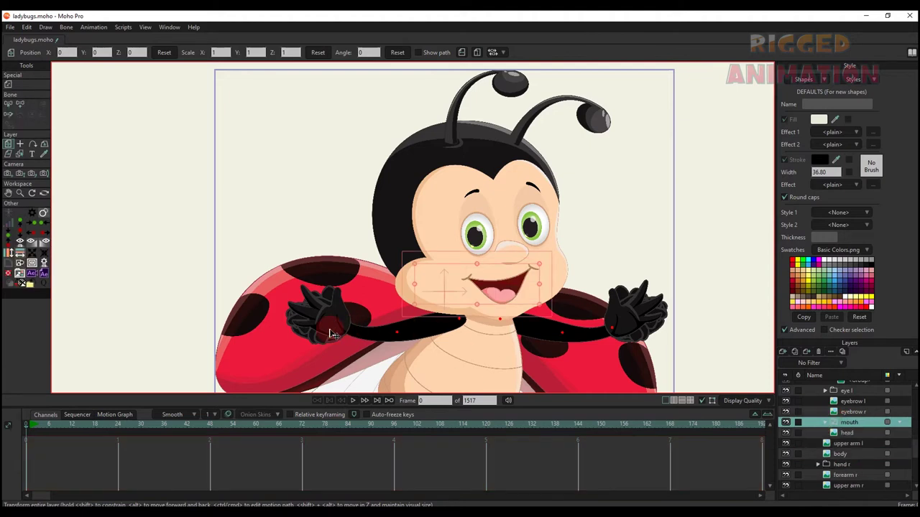
- Look through the hand poses inside the hand l group and convert the group to a switch layer
{"action": "right_click", "coordinate": [329, 329], "text": "alt"}
{"action": "scroll", "coordinate": [848, 414], "scroll_direction": "up", "scroll_amount": 2}
{"action": "left_click", "coordinate": [842, 417]}
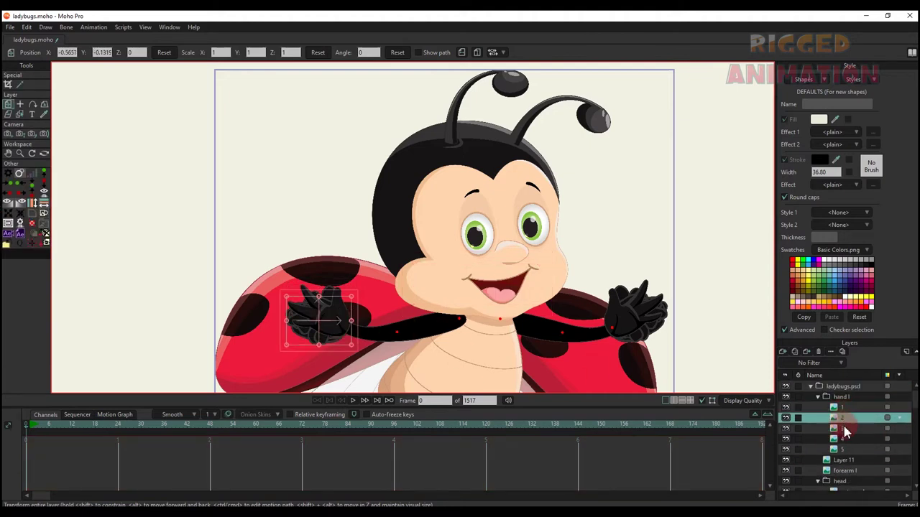
{"action": "left_click", "coordinate": [842, 429]}
{"action": "left_click", "coordinate": [843, 449]}
{"action": "left_click", "coordinate": [841, 397]}
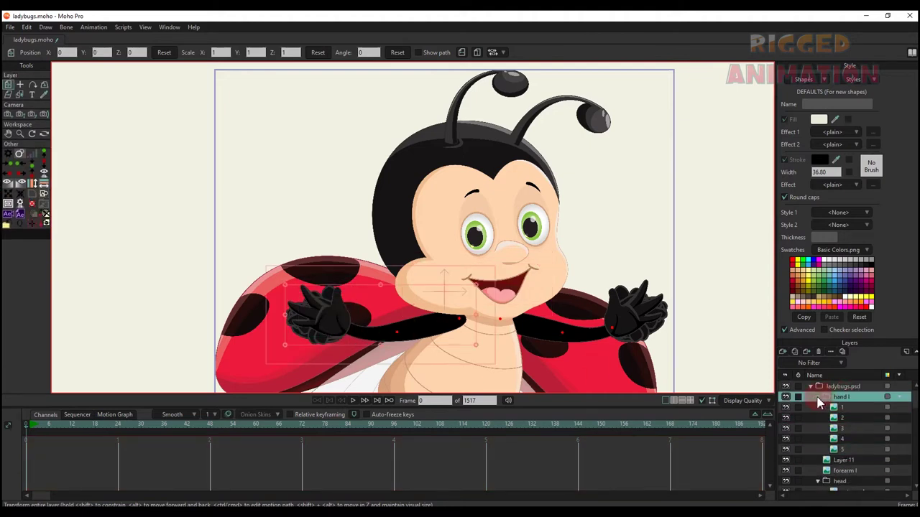
{"action": "left_click", "coordinate": [817, 397]}
{"action": "right_click", "coordinate": [849, 395]}
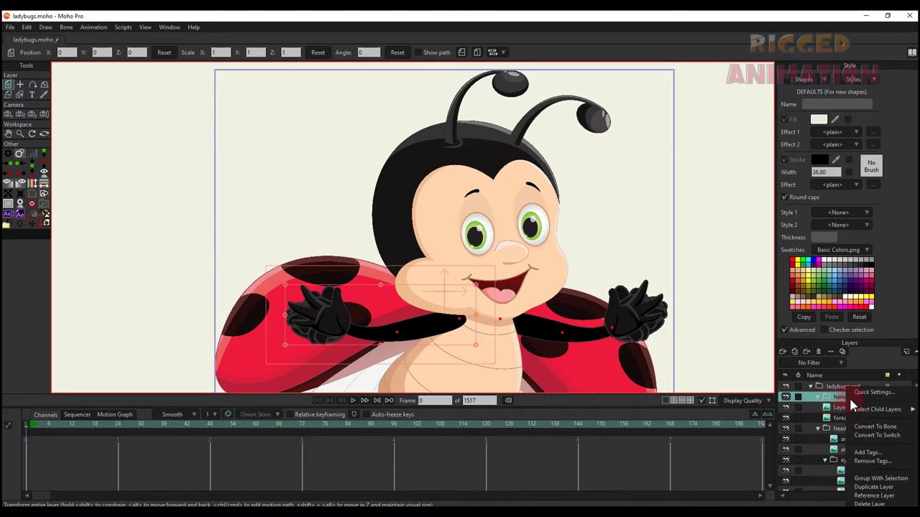
{"action": "left_click", "coordinate": [868, 438]}
- Look through the hand poses inside the hand r group and convert the group to a switch layer
{"action": "scroll", "coordinate": [627, 329], "scroll_direction": "down", "scroll_amount": 1}
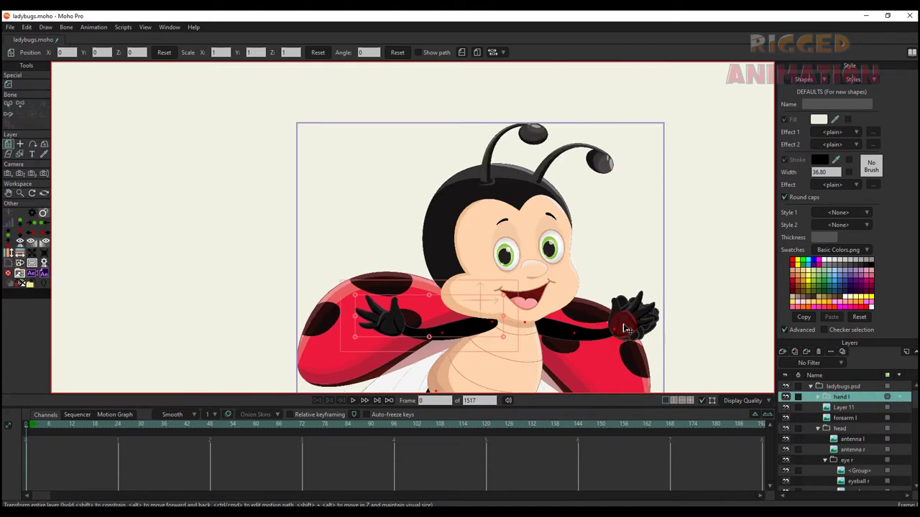
{"action": "left_click", "coordinate": [626, 329]}
{"action": "left_click", "coordinate": [841, 433]}
{"action": "left_click", "coordinate": [843, 444]}
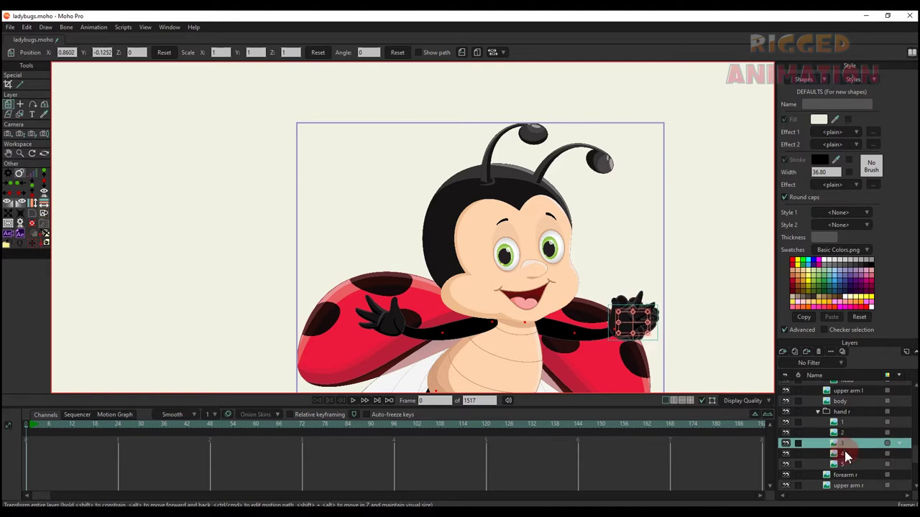
{"action": "left_click", "coordinate": [843, 454]}
{"action": "left_click", "coordinate": [843, 464]}
{"action": "left_click", "coordinate": [832, 413]}
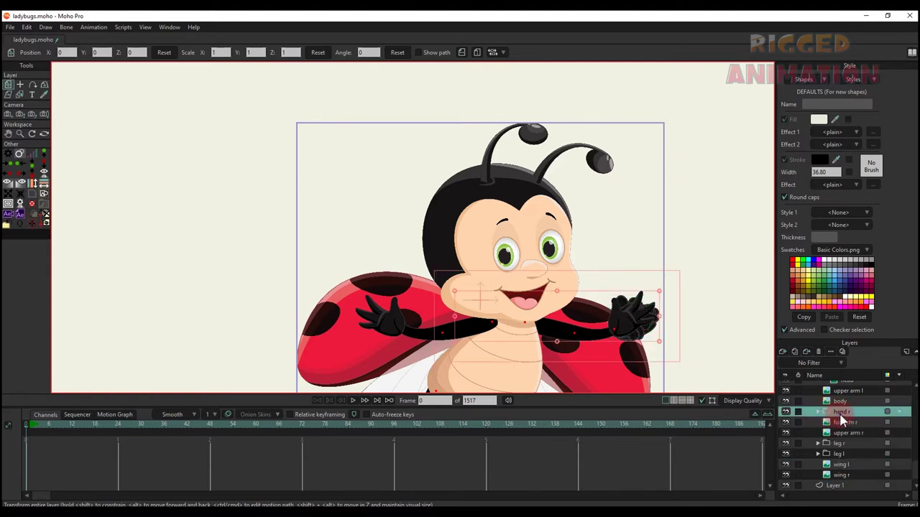
{"action": "right_click", "coordinate": [836, 414]}
{"action": "left_click", "coordinate": [870, 436]}
- Inspect the parts of the eye r group by hiding and showing each of its layers in turn
{"action": "scroll", "coordinate": [600, 306], "scroll_direction": "down", "scroll_amount": 3}
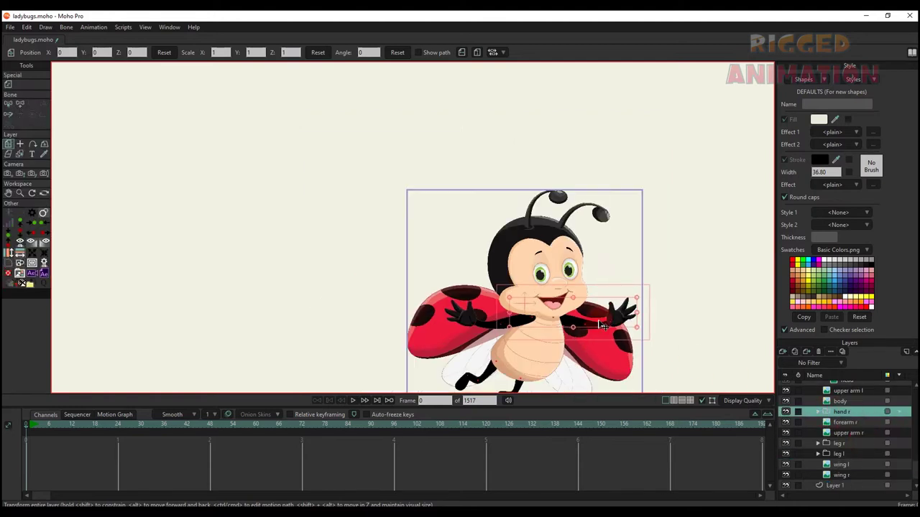
{"action": "scroll", "coordinate": [532, 245], "scroll_direction": "up", "scroll_amount": 5}
{"action": "scroll", "coordinate": [532, 244], "scroll_direction": "up", "scroll_amount": 5}
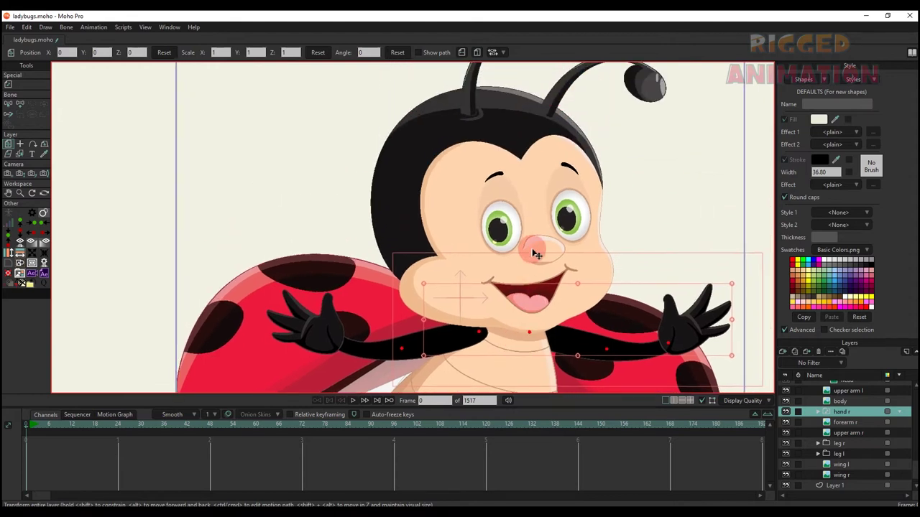
{"action": "left_click", "coordinate": [575, 280], "text": "ctrl+alt"}
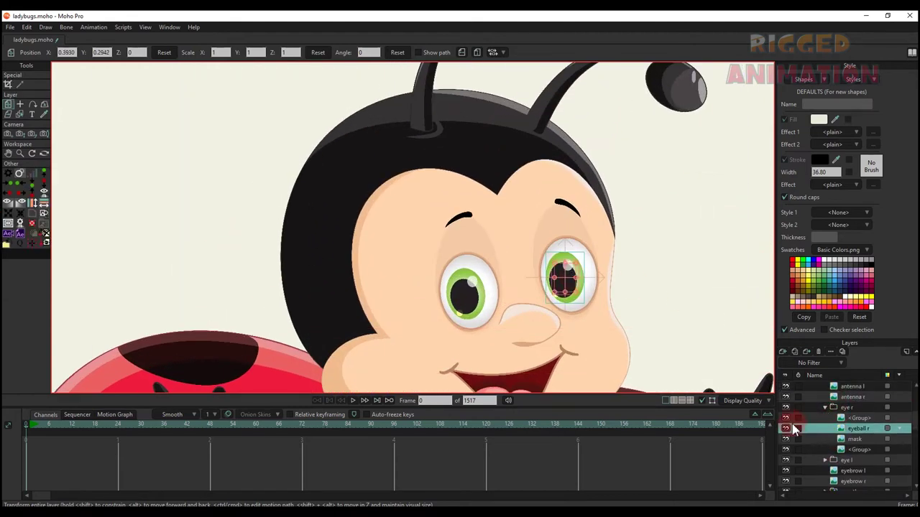
{"action": "left_click", "coordinate": [784, 429]}
{"action": "left_click", "coordinate": [785, 429]}
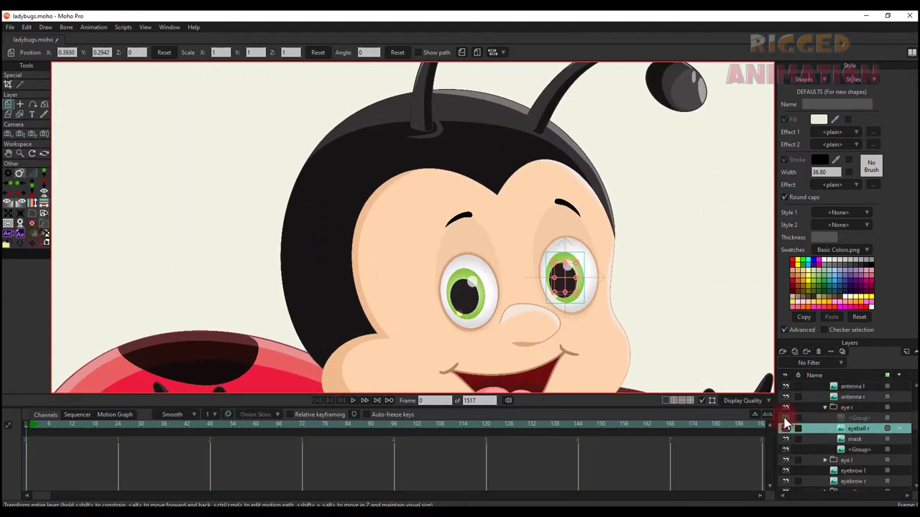
{"action": "left_click", "coordinate": [785, 418]}
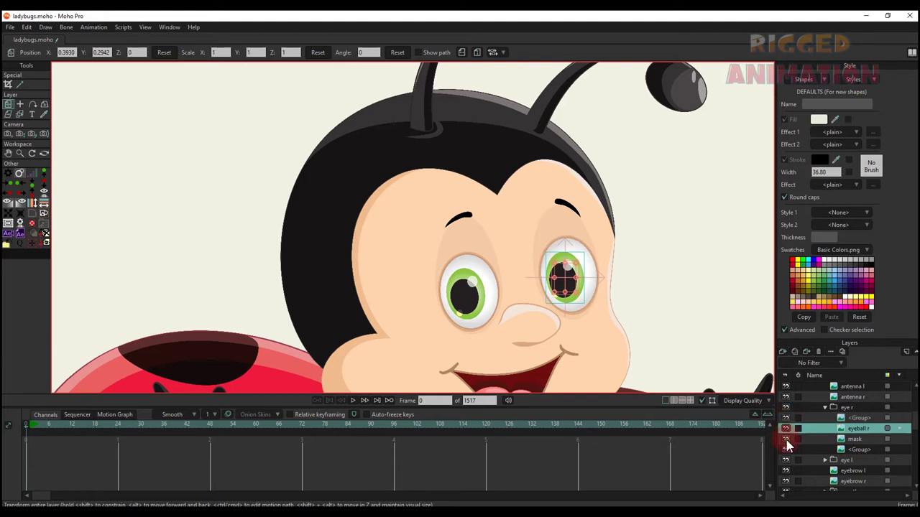
{"action": "left_click", "coordinate": [787, 440]}
{"action": "left_click", "coordinate": [786, 440]}
{"action": "left_click", "coordinate": [787, 440]}
{"action": "left_click", "coordinate": [787, 439]}
{"action": "left_click", "coordinate": [786, 451]}
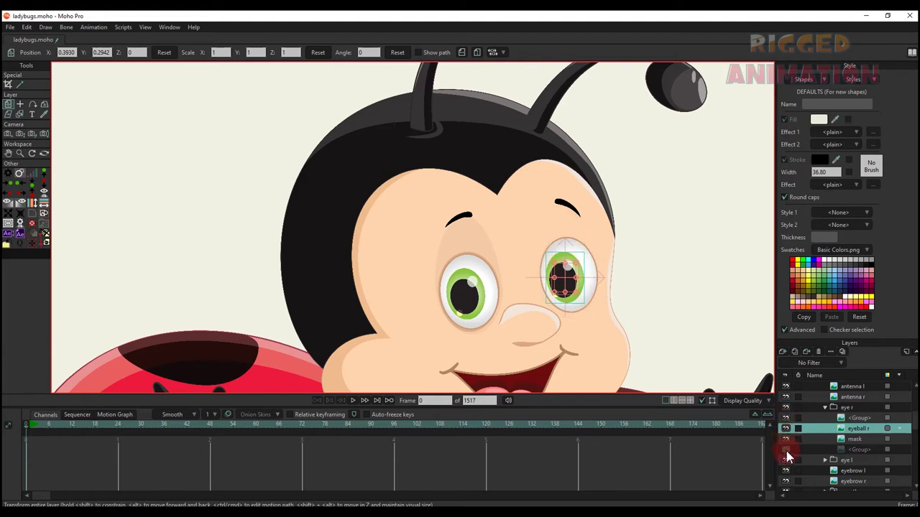
{"action": "left_click", "coordinate": [785, 449]}
{"action": "left_click", "coordinate": [825, 408]}
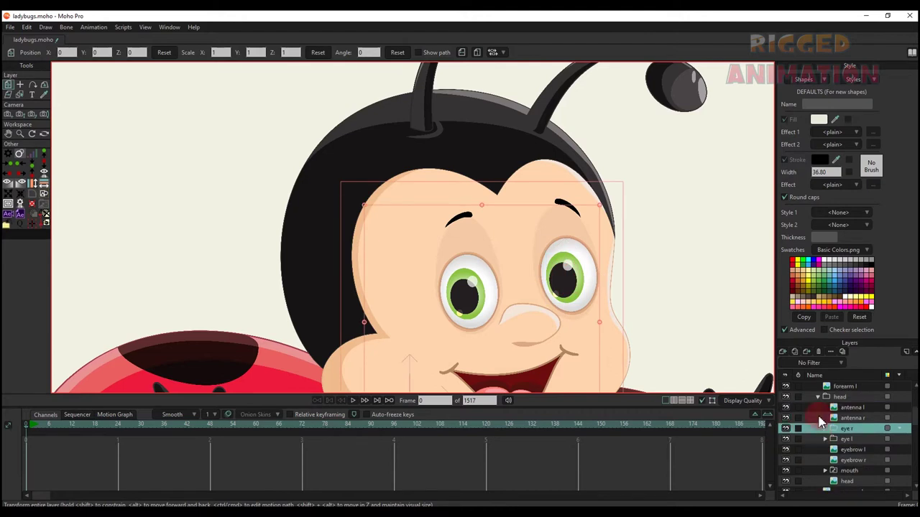
- Hide and show the antenna r and antenna l layers in turn to check that they are separate
{"action": "scroll", "coordinate": [622, 263], "scroll_direction": "down", "scroll_amount": 4}
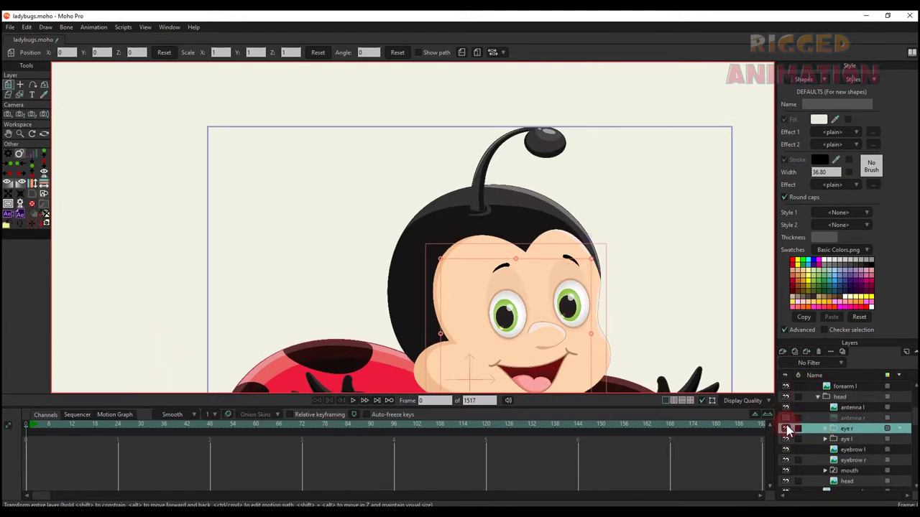
{"action": "left_click", "coordinate": [785, 417]}
{"action": "left_click", "coordinate": [785, 418]}
{"action": "left_click", "coordinate": [785, 407]}
{"action": "left_click", "coordinate": [786, 407]}
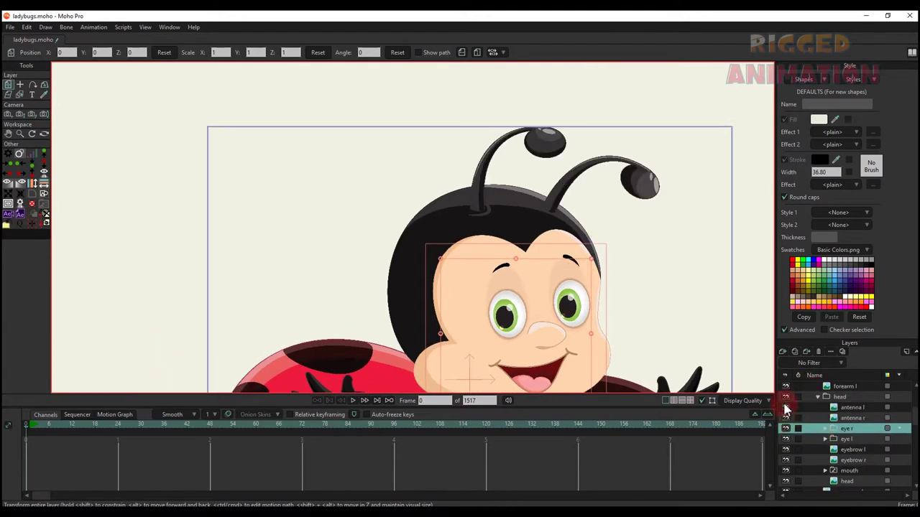
- Inspect the parts of the eye l group by hiding and showing its two <Group> layers, eyeball l and mask
{"action": "scroll", "coordinate": [505, 229], "scroll_direction": "up", "scroll_amount": 1}
{"action": "scroll", "coordinate": [503, 229], "scroll_direction": "up", "scroll_amount": 3}
{"action": "right_click", "coordinate": [538, 246], "text": "alt"}
{"action": "scroll", "coordinate": [837, 451], "scroll_direction": "down", "scroll_amount": 1}
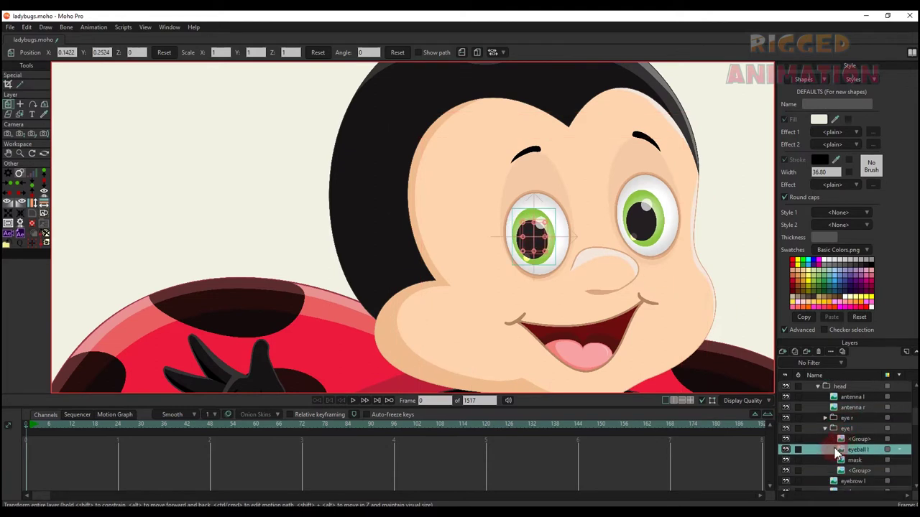
{"action": "left_click", "coordinate": [785, 439]}
{"action": "left_click", "coordinate": [786, 439]}
{"action": "left_click", "coordinate": [785, 450]}
{"action": "left_click", "coordinate": [786, 449]}
{"action": "left_click", "coordinate": [785, 460]}
{"action": "left_click", "coordinate": [786, 460]}
{"action": "left_click", "coordinate": [785, 471]}
{"action": "scroll", "coordinate": [819, 466], "scroll_direction": "down", "scroll_amount": 1}
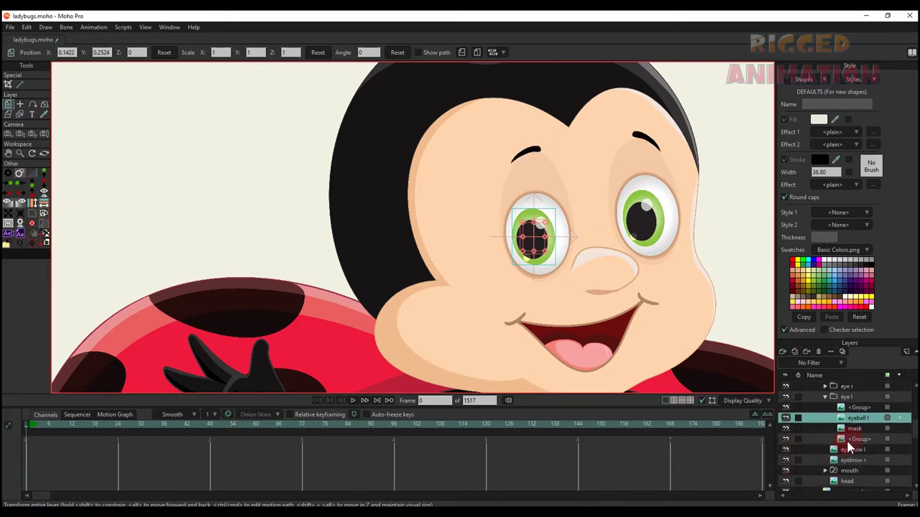
- Select the head layer and toggle its visibility to check which facial features belong to it
{"action": "scroll", "coordinate": [848, 446], "scroll_direction": "down", "scroll_amount": 1}
{"action": "left_click", "coordinate": [826, 439]}
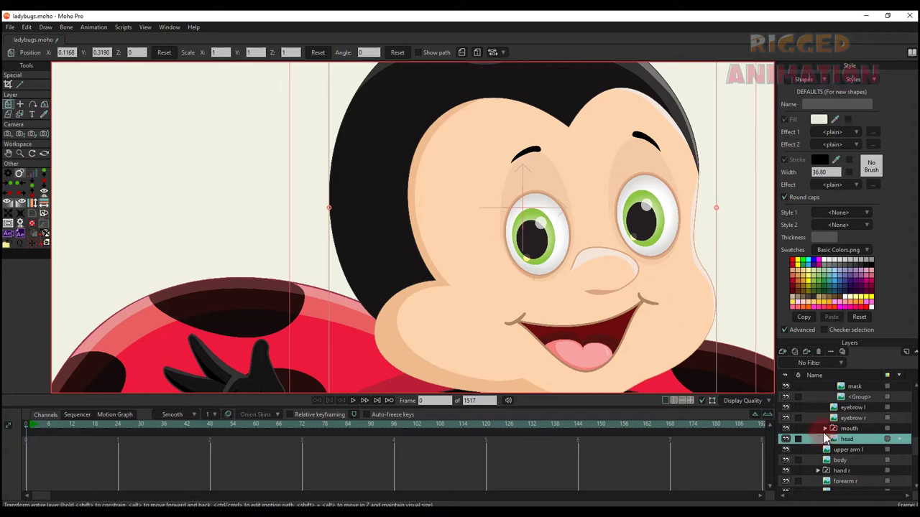
{"action": "left_click", "coordinate": [786, 440]}
{"action": "left_click", "coordinate": [786, 439]}
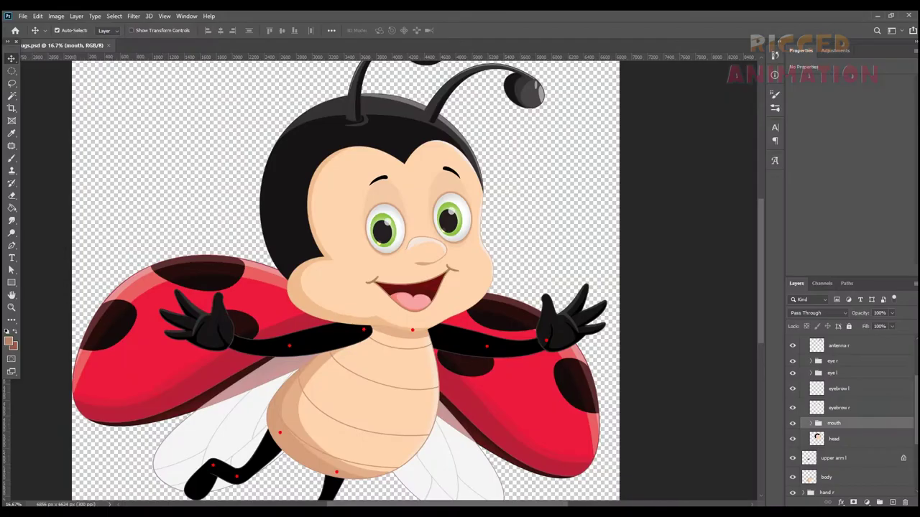
- Switch to Photoshop, select the head layer in the ladybug PSD and check its contents by hiding and showing it
{"action": "left_click", "coordinate": [449, 257]}
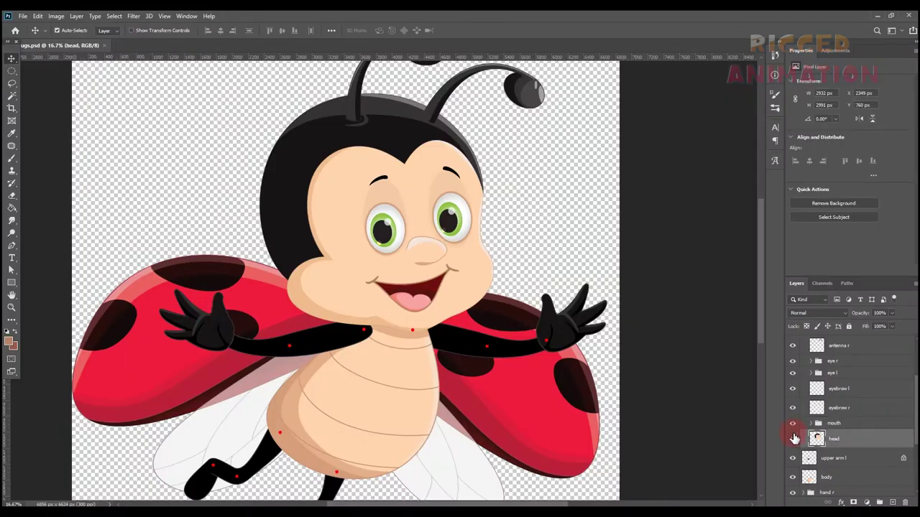
{"action": "left_click", "coordinate": [793, 440]}
{"action": "left_click", "coordinate": [793, 440]}
- Set the Magic Wand tolerance to 2 and select the nose outline together with its white highlight on the head layer
{"action": "left_click", "coordinate": [421, 246], "text": "ctrl"}
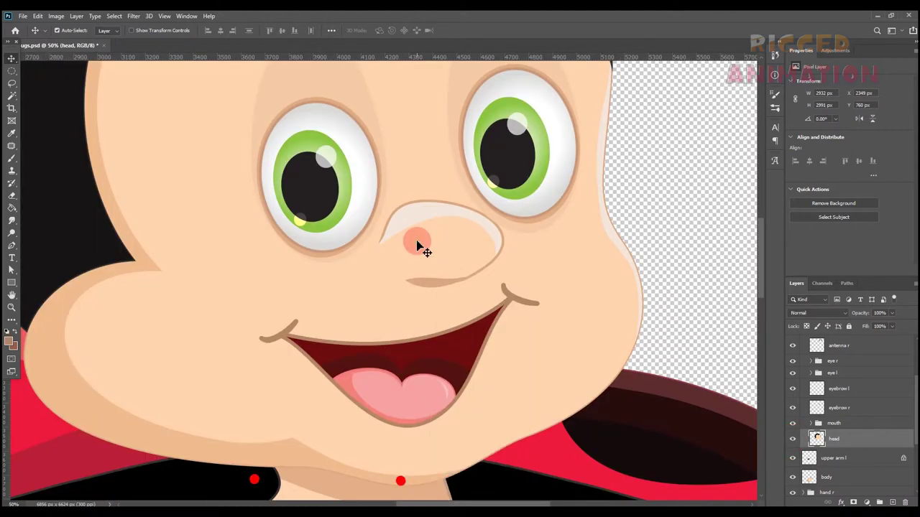
{"action": "left_click", "coordinate": [419, 244], "text": "ctrl"}
{"action": "key", "text": "w"}
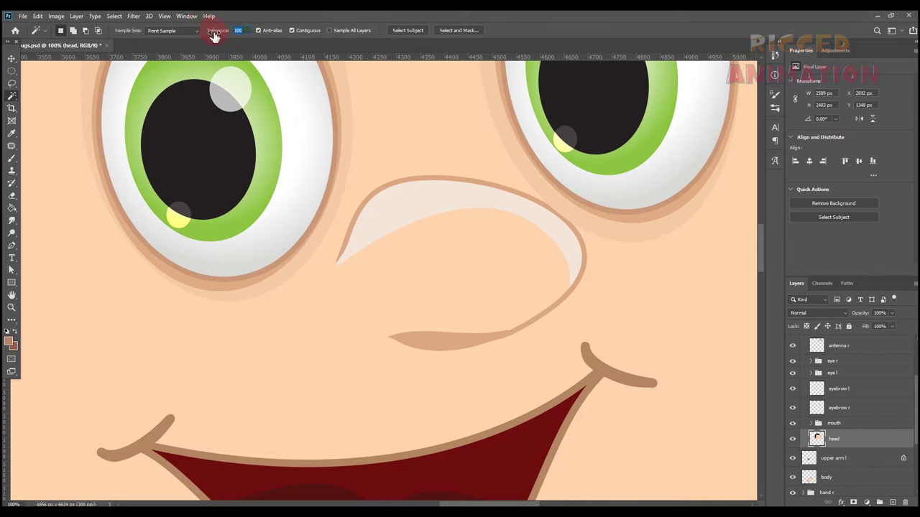
{"action": "type", "text": "2"}
{"action": "left_click", "coordinate": [407, 187]}
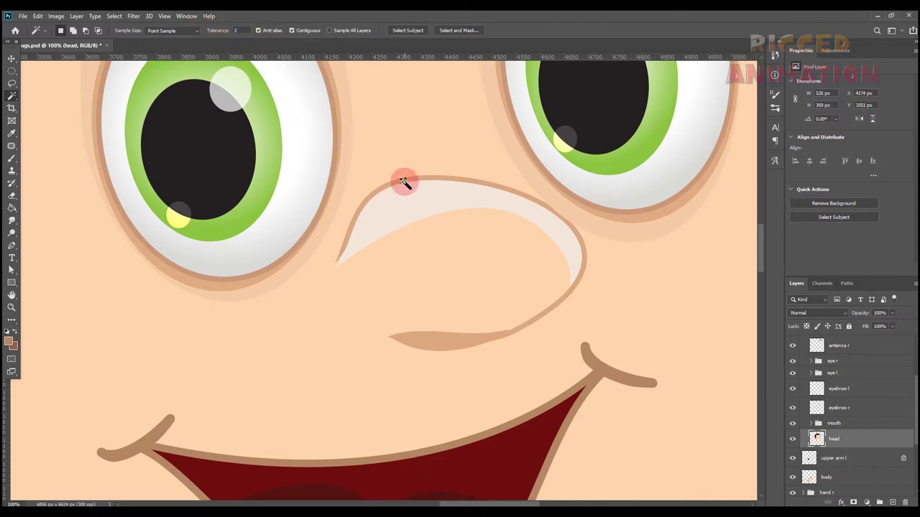
{"action": "left_click", "coordinate": [404, 180]}
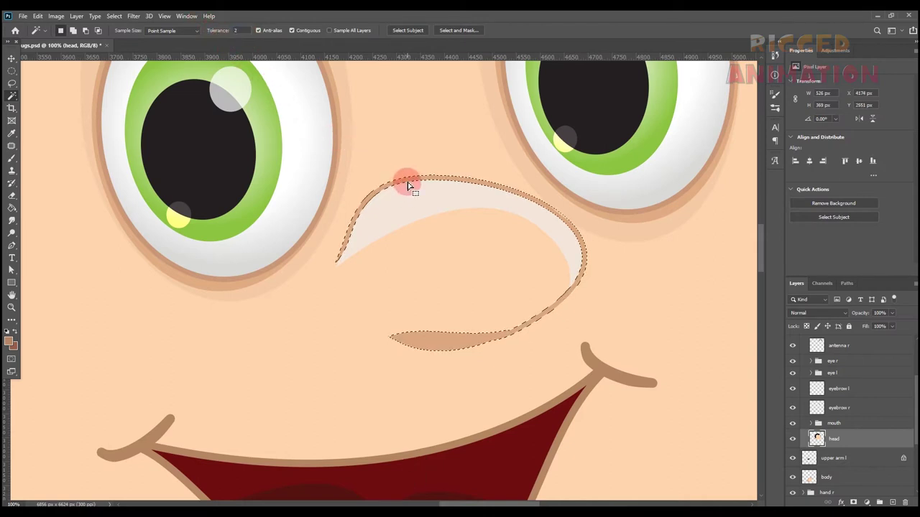
{"action": "left_click", "coordinate": [379, 214], "text": "shift"}
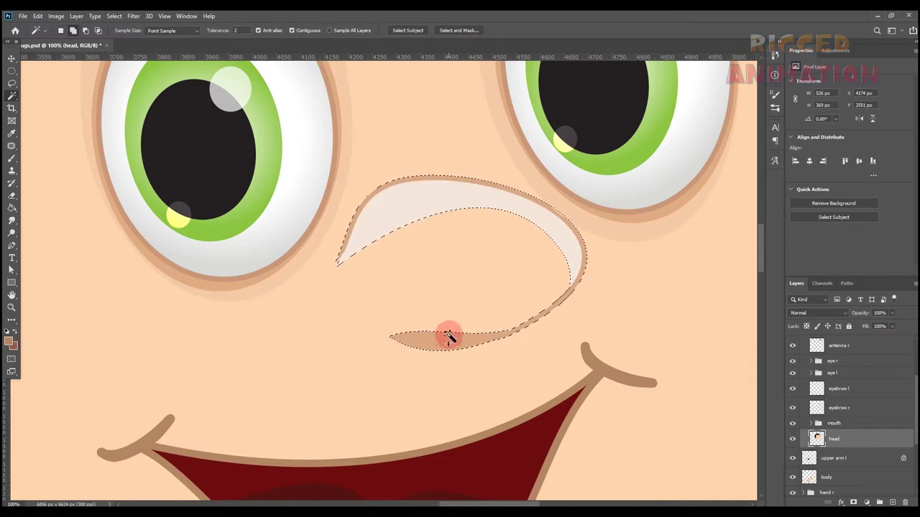
- Extend the selection with the Lasso tool to close the nose's open edge and fill its whole interior
{"action": "key", "text": "p"}
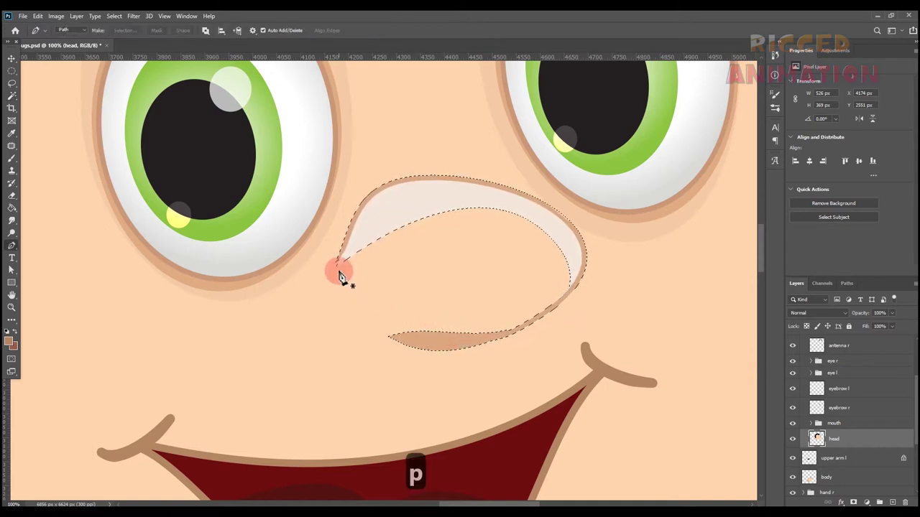
{"action": "left_click", "coordinate": [15, 85]}
{"action": "left_click", "coordinate": [43, 82]}
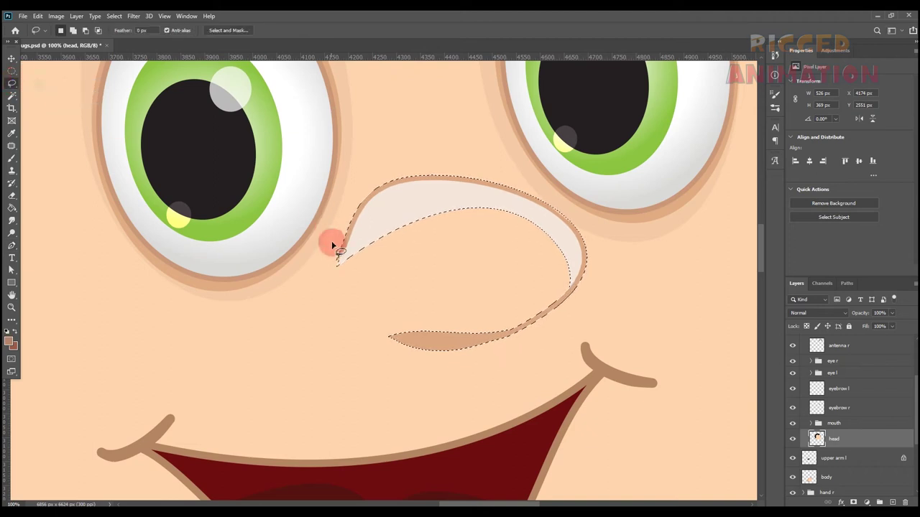
{"action": "mouse_move", "coordinate": [335, 266]}
{"action": "left_mouse_down"}
{"action": "mouse_move", "coordinate": [336, 302]}
{"action": "mouse_move", "coordinate": [360, 335]}
{"action": "left_mouse_up"}
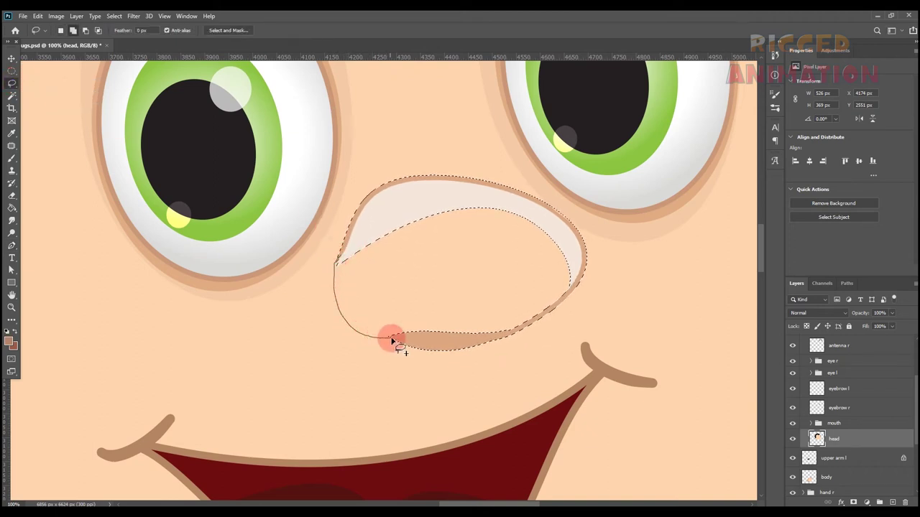
{"action": "mouse_move", "coordinate": [425, 343]}
{"action": "left_mouse_down"}
{"action": "mouse_move", "coordinate": [477, 343]}
{"action": "mouse_move", "coordinate": [543, 318]}
{"action": "left_mouse_up"}
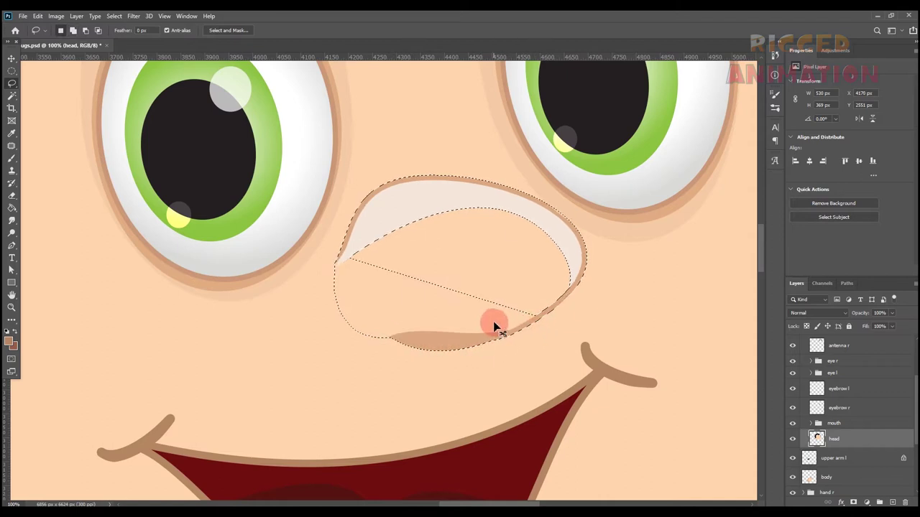
{"action": "mouse_move", "coordinate": [369, 228]}
{"action": "left_mouse_down"}
{"action": "mouse_move", "coordinate": [351, 261]}
{"action": "mouse_move", "coordinate": [365, 279]}
{"action": "mouse_move", "coordinate": [492, 316]}
{"action": "mouse_move", "coordinate": [541, 316]}
{"action": "mouse_move", "coordinate": [552, 279]}
{"action": "mouse_move", "coordinate": [538, 234]}
{"action": "mouse_move", "coordinate": [501, 202]}
{"action": "mouse_move", "coordinate": [398, 214]}
{"action": "left_mouse_up"}
{"action": "left_click_drag", "start_coordinate": [355, 239], "coordinate": [353, 244]}
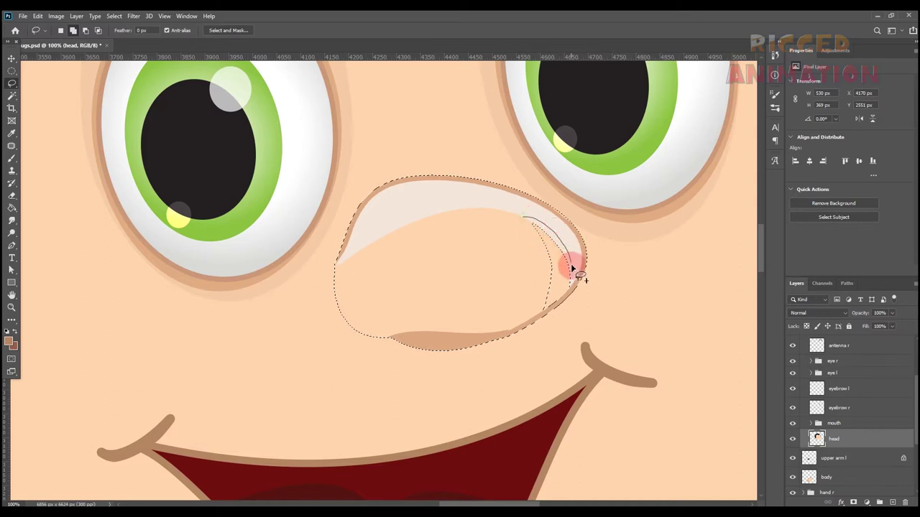
{"action": "mouse_move", "coordinate": [572, 291]}
{"action": "left_mouse_down"}
{"action": "mouse_move", "coordinate": [546, 309]}
{"action": "mouse_move", "coordinate": [519, 256]}
{"action": "mouse_move", "coordinate": [544, 294]}
{"action": "left_mouse_up"}
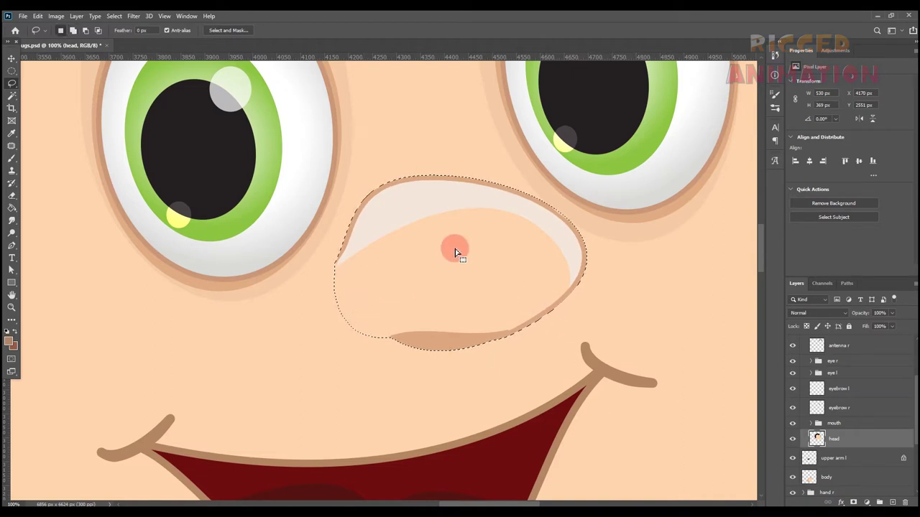
- Cut the selected nose out of the head layer
{"action": "key", "text": "ctrl+minus"}
{"action": "key", "text": "ctrl+minus"}
{"action": "key", "text": "ctrl+x"}
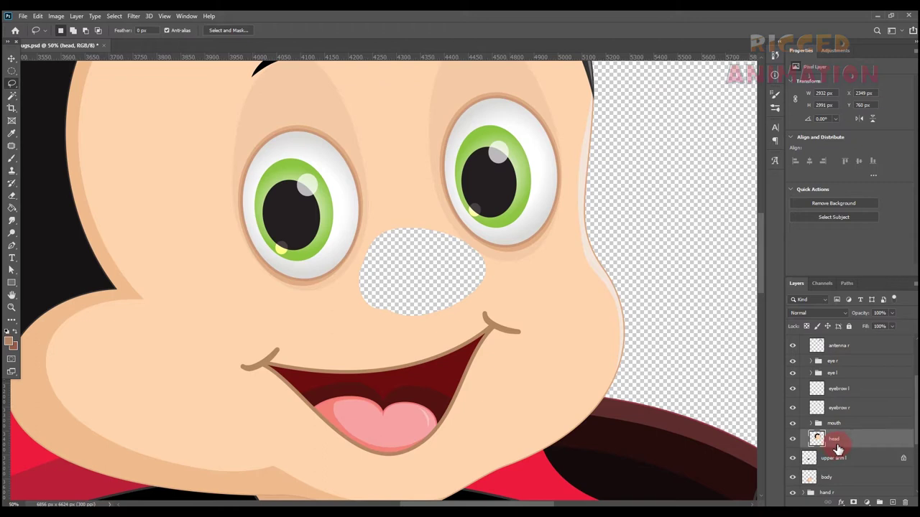
- Paste the cut nose in place as a separate layer above the head layer and rename it noise
{"action": "key", "text": "ctrl+shift+v"}
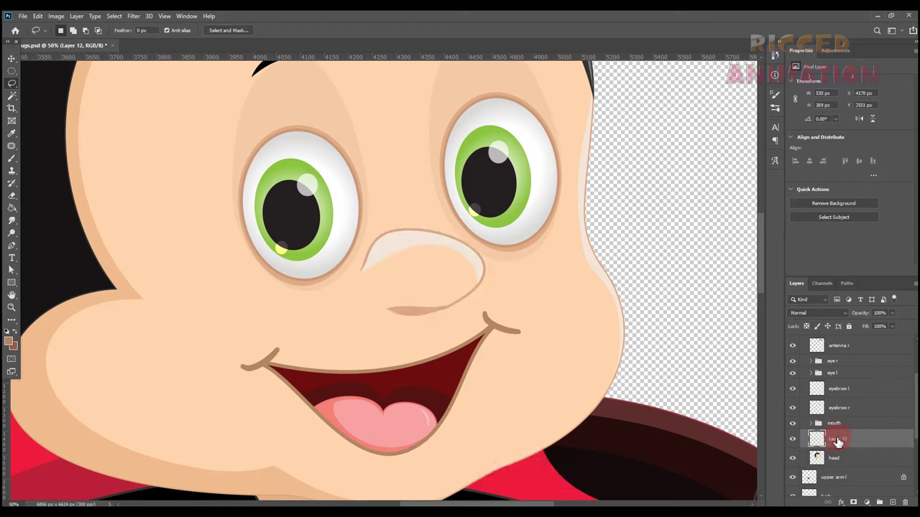
{"action": "type", "text": "noise"}
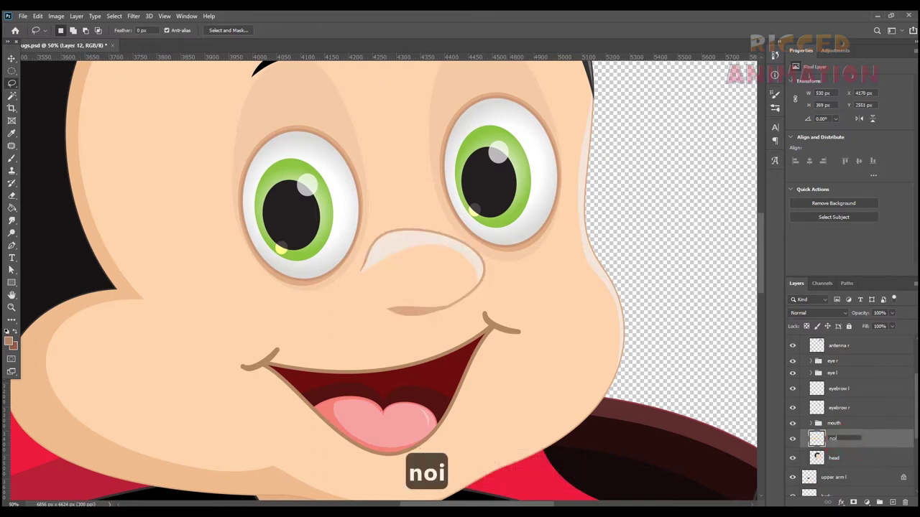
{"action": "key", "text": "Return"}
- Hide the noise layer and fill the nose hole on the head layer with the Brush, using skin colour sampled just above it
{"action": "left_click", "coordinate": [833, 460]}
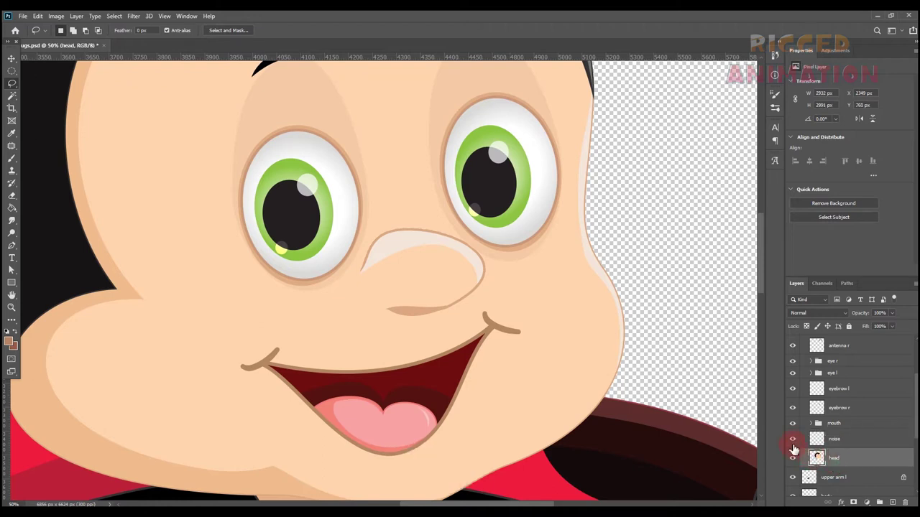
{"action": "left_click", "coordinate": [792, 442]}
{"action": "left_click", "coordinate": [498, 281], "text": "ctrl"}
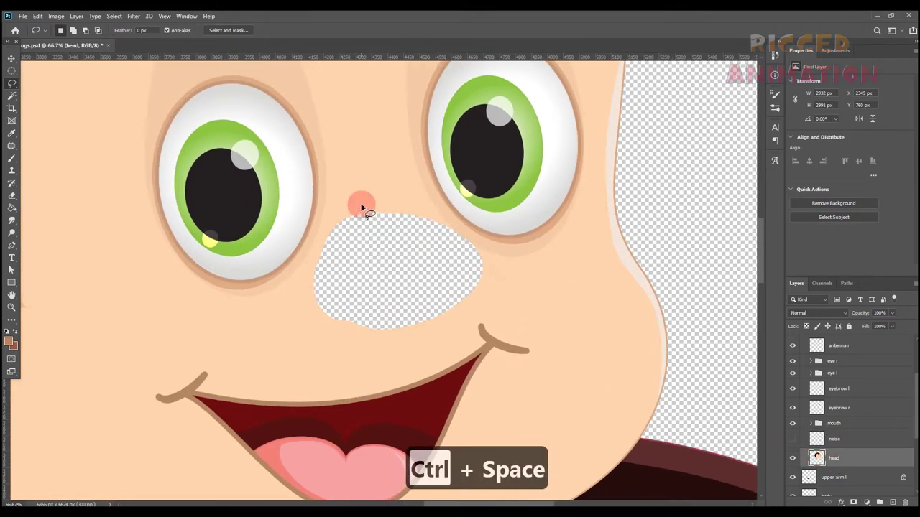
{"action": "key", "text": "i"}
{"action": "left_click", "coordinate": [372, 185]}
{"action": "key", "text": "b"}
{"action": "mouse_move", "coordinate": [353, 211]}
{"action": "left_mouse_down"}
{"action": "mouse_move", "coordinate": [331, 295]}
{"action": "mouse_move", "coordinate": [386, 319]}
{"action": "mouse_move", "coordinate": [474, 281]}
{"action": "mouse_move", "coordinate": [398, 207]}
{"action": "mouse_move", "coordinate": [379, 243]}
{"action": "mouse_move", "coordinate": [372, 295]}
{"action": "mouse_move", "coordinate": [412, 286]}
{"action": "mouse_move", "coordinate": [365, 219]}
{"action": "mouse_move", "coordinate": [328, 268]}
{"action": "mouse_move", "coordinate": [363, 315]}
{"action": "left_mouse_up"}
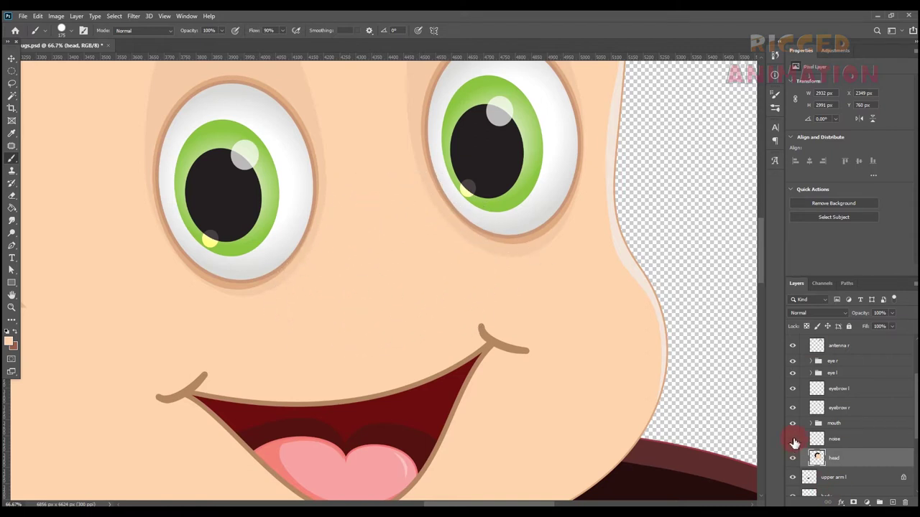
- Show the noise layer again and save the ladybug PSD
{"action": "left_click", "coordinate": [793, 440]}
{"action": "key", "text": "ctrl+minus"}
{"action": "key", "text": "ctrl+minus"}
{"action": "key", "text": "ctrl+minus"}
{"action": "key", "text": "ctrl+minus"}
{"action": "key", "text": "ctrl+minus"}
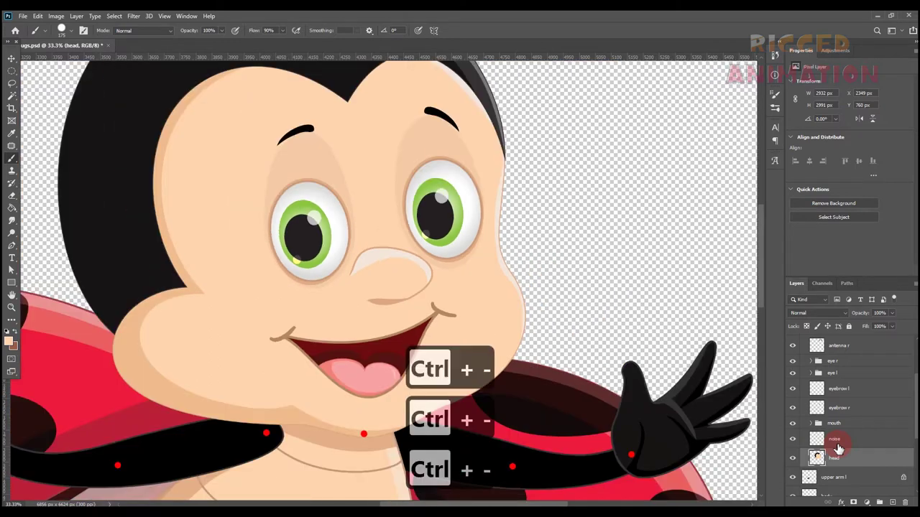
{"action": "key", "text": "ctrl+s"}
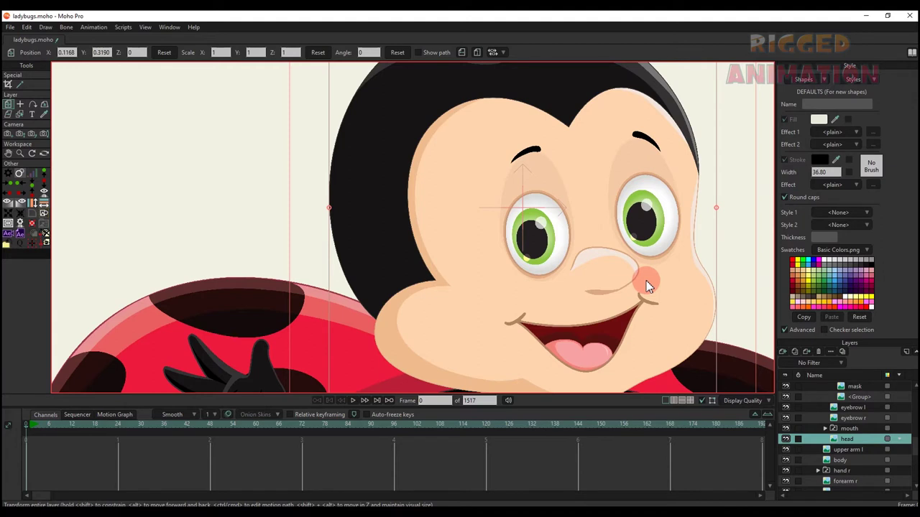
- Switch to Moho and examine the separated nose on the canvas and the position of its noise layer in the layer stack
{"action": "scroll", "coordinate": [647, 282], "scroll_direction": "down", "scroll_amount": 4}
{"action": "left_click_drag", "start_coordinate": [647, 282], "coordinate": [566, 266]}
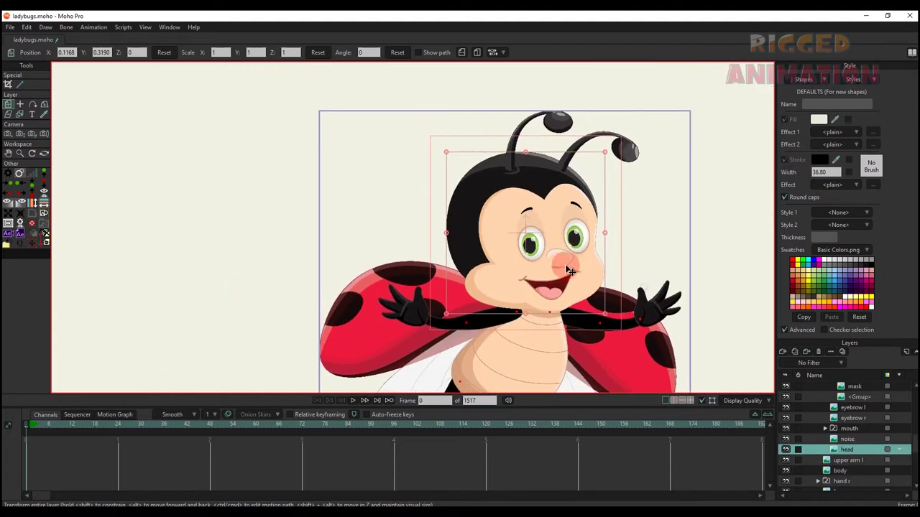
{"action": "scroll", "coordinate": [568, 270], "scroll_direction": "up", "scroll_amount": 4}
{"action": "scroll", "coordinate": [567, 271], "scroll_direction": "down", "scroll_amount": 2}
{"action": "left_click", "coordinate": [566, 266]}
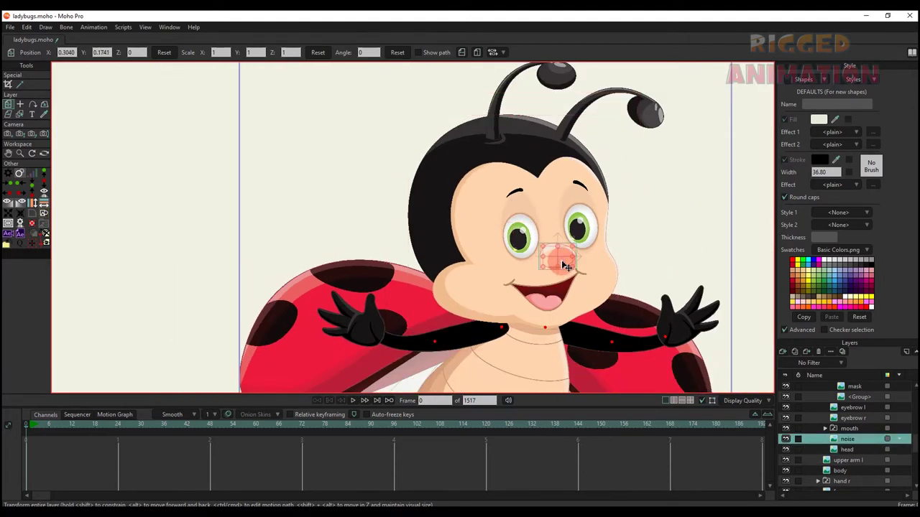
{"action": "scroll", "coordinate": [842, 429], "scroll_direction": "up", "scroll_amount": 1}
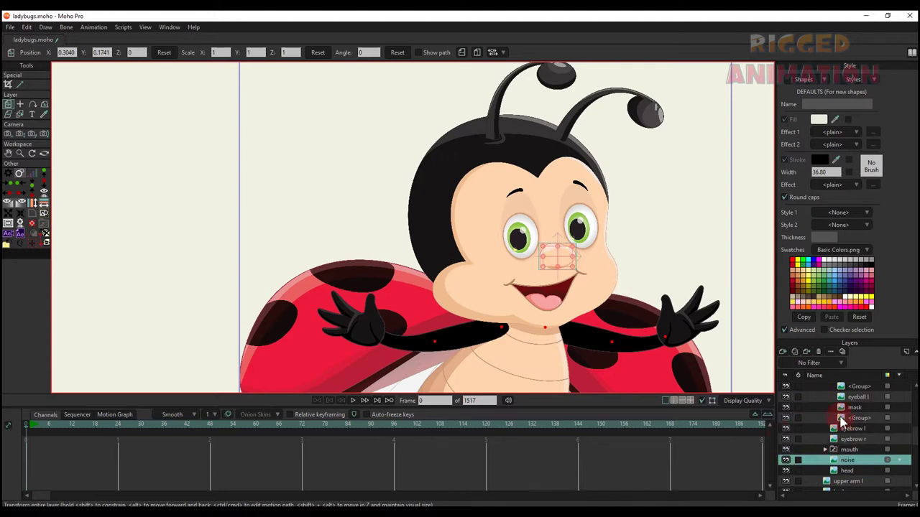
{"action": "scroll", "coordinate": [841, 418], "scroll_direction": "up", "scroll_amount": 3}
{"action": "scroll", "coordinate": [554, 228], "scroll_direction": "up", "scroll_amount": 2}
{"action": "left_click", "coordinate": [590, 260]}
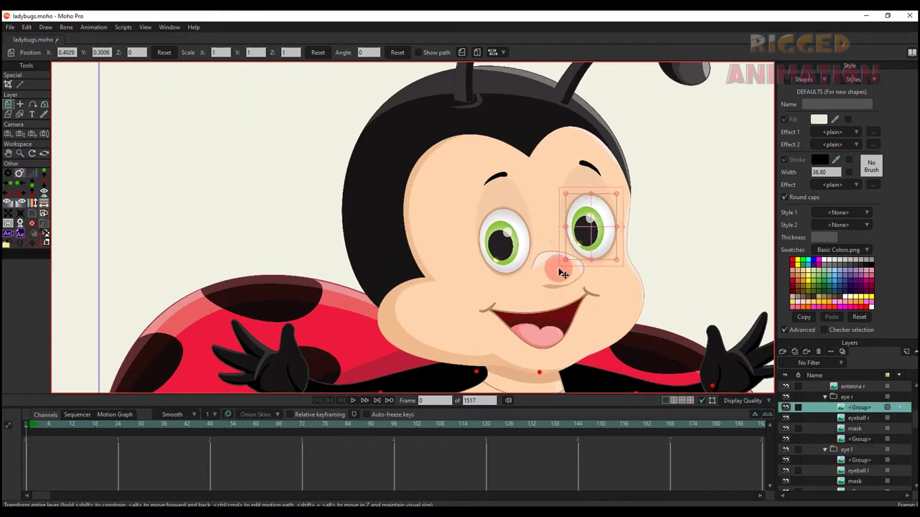
{"action": "left_click", "coordinate": [563, 274]}
{"action": "scroll", "coordinate": [802, 446], "scroll_direction": "down", "scroll_amount": 3}
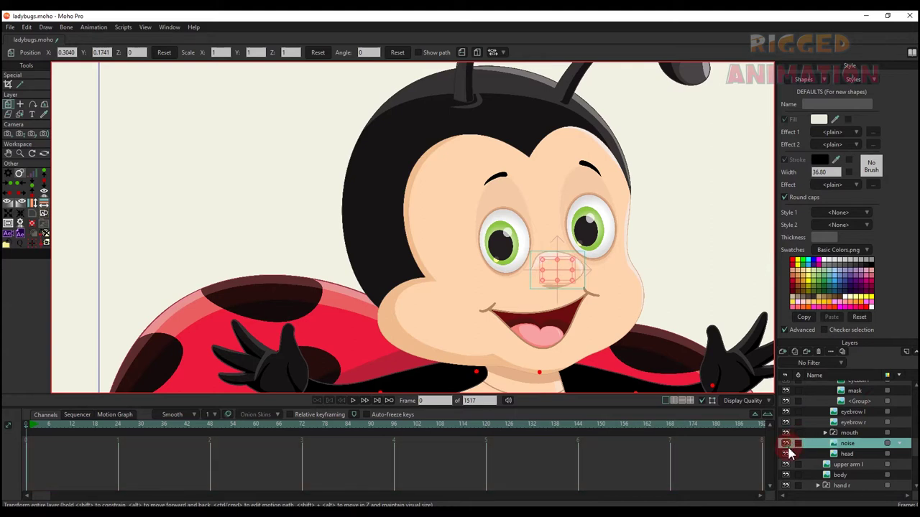
{"action": "scroll", "coordinate": [837, 434], "scroll_direction": "up", "scroll_amount": 2}
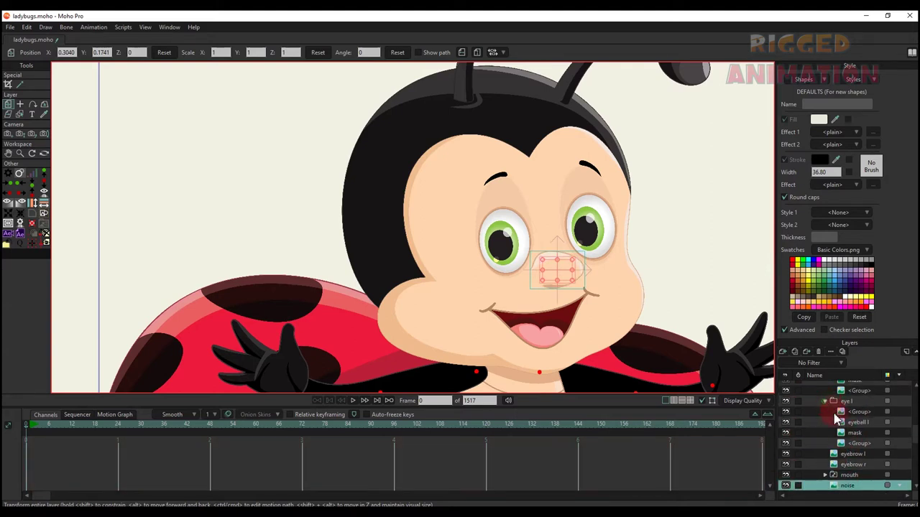
- Collapse the eye l and eye r groups inside the head group
{"action": "left_click", "coordinate": [825, 401]}
{"action": "scroll", "coordinate": [842, 419], "scroll_direction": "up", "scroll_amount": 2}
{"action": "left_click", "coordinate": [825, 412]}
{"action": "scroll", "coordinate": [843, 434], "scroll_direction": "down", "scroll_amount": 1}
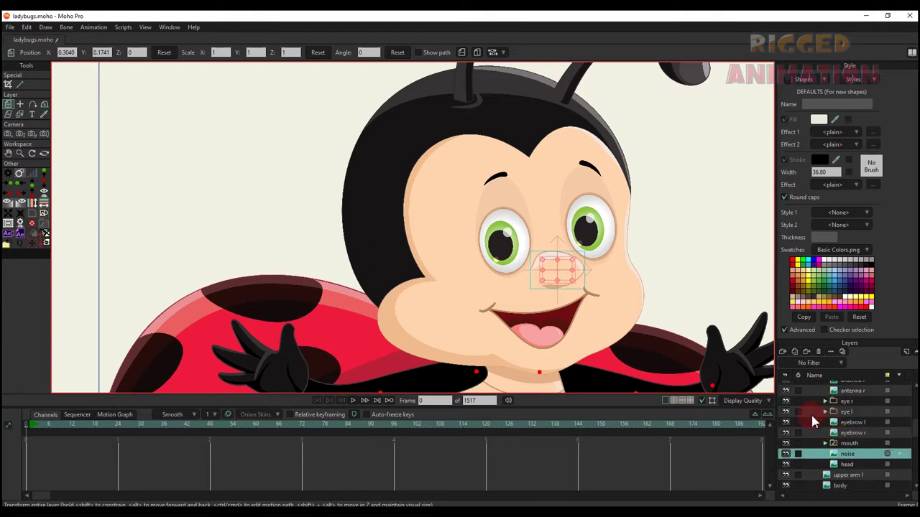
- Identify both eye groups by hiding and showing them, and move the eye r group below noise, directly above the head layer
{"action": "left_click", "coordinate": [786, 403]}
{"action": "left_click", "coordinate": [786, 402]}
{"action": "left_click", "coordinate": [786, 411]}
{"action": "left_click", "coordinate": [786, 411]}
{"action": "left_click", "coordinate": [848, 401]}
{"action": "left_click_drag", "start_coordinate": [855, 443], "coordinate": [855, 466]}
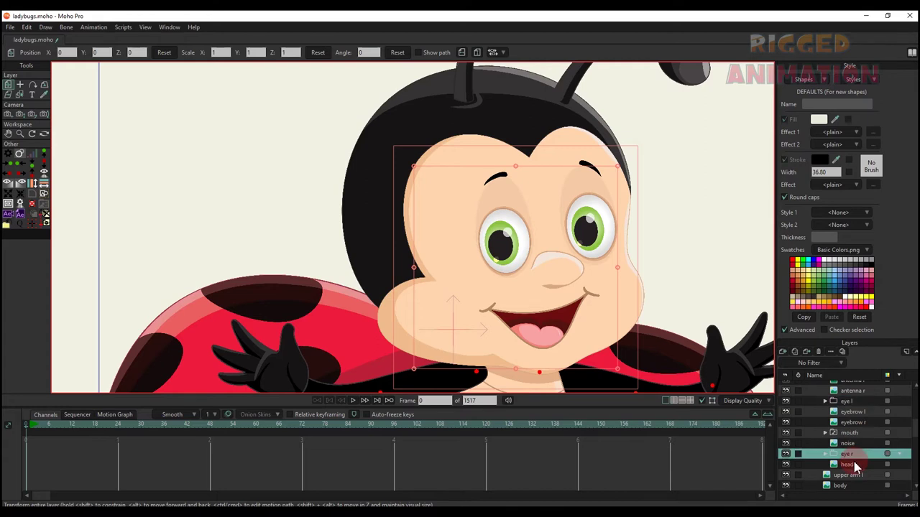
- Select the eyebrow l and eyebrow r layers together and move them above the eye l group
{"action": "left_click", "coordinate": [852, 422]}
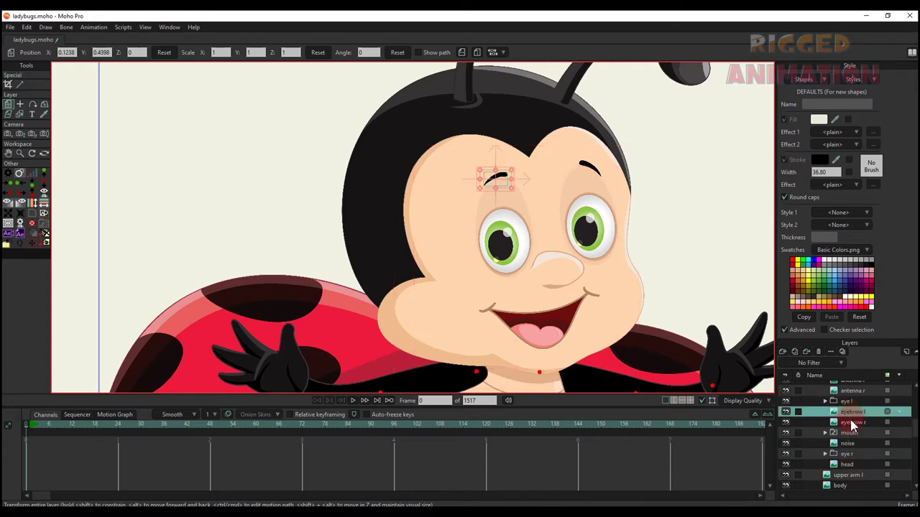
{"action": "left_click", "coordinate": [852, 411], "text": "shift"}
{"action": "left_click_drag", "start_coordinate": [850, 400], "coordinate": [851, 401]}
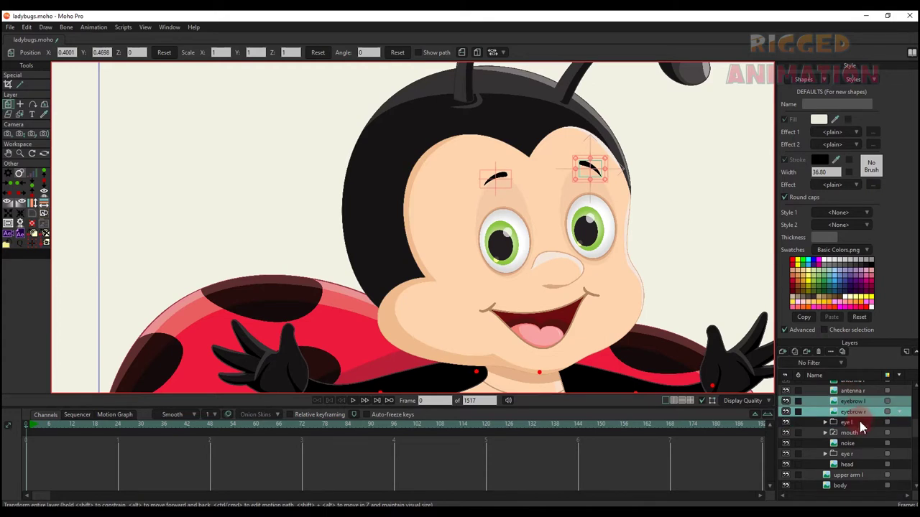
- Move the mouth layer below the eye r group, directly above the head layer, and inspect the face
{"action": "left_click", "coordinate": [859, 436]}
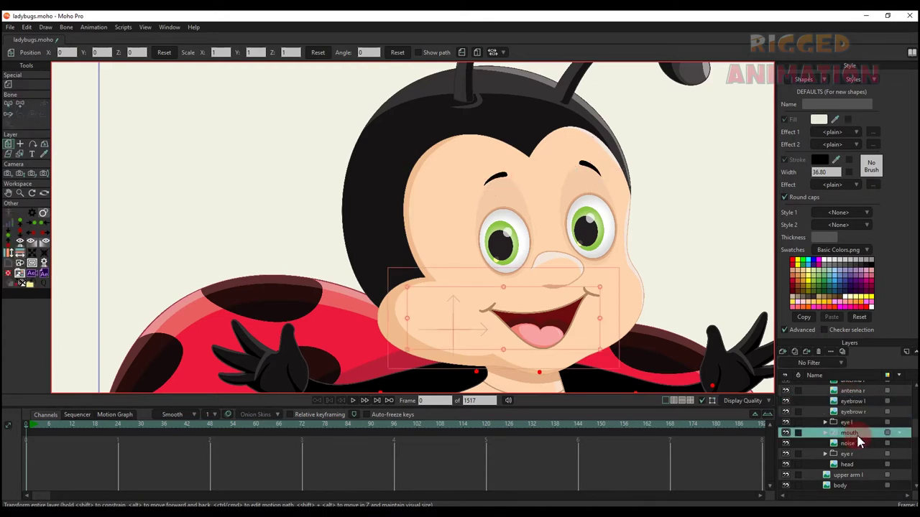
{"action": "left_click_drag", "start_coordinate": [857, 442], "coordinate": [856, 474]}
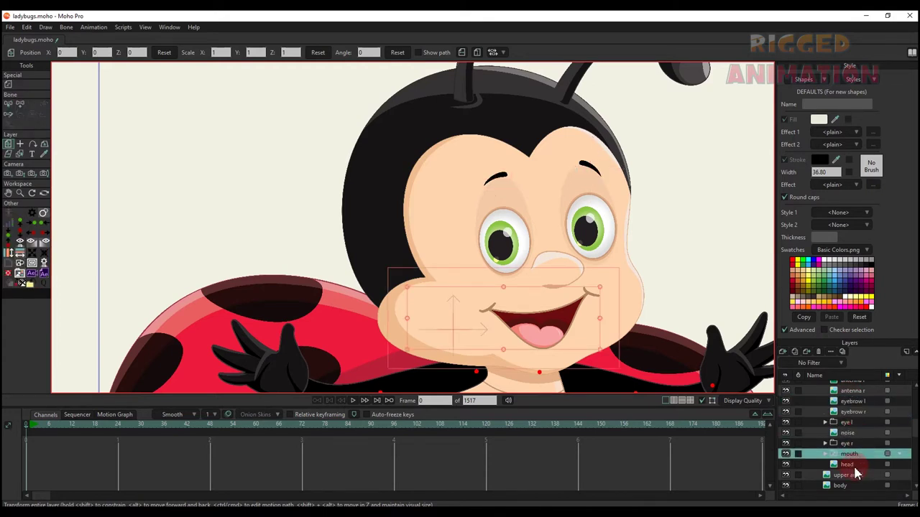
{"action": "scroll", "coordinate": [522, 293], "scroll_direction": "down", "scroll_amount": 4}
{"action": "scroll", "coordinate": [543, 323], "scroll_direction": "up", "scroll_amount": 6}
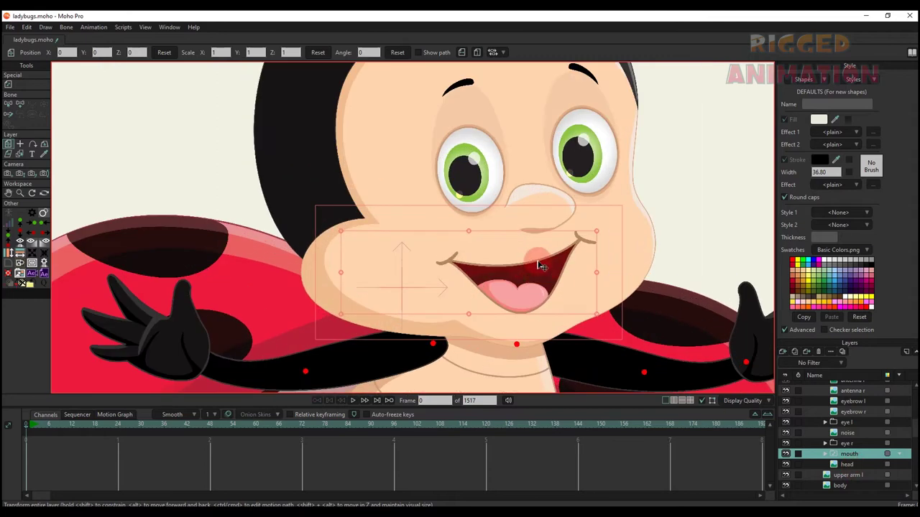
{"action": "right_click", "coordinate": [572, 291], "text": "alt"}
{"action": "scroll", "coordinate": [572, 293], "scroll_direction": "down", "scroll_amount": 4}
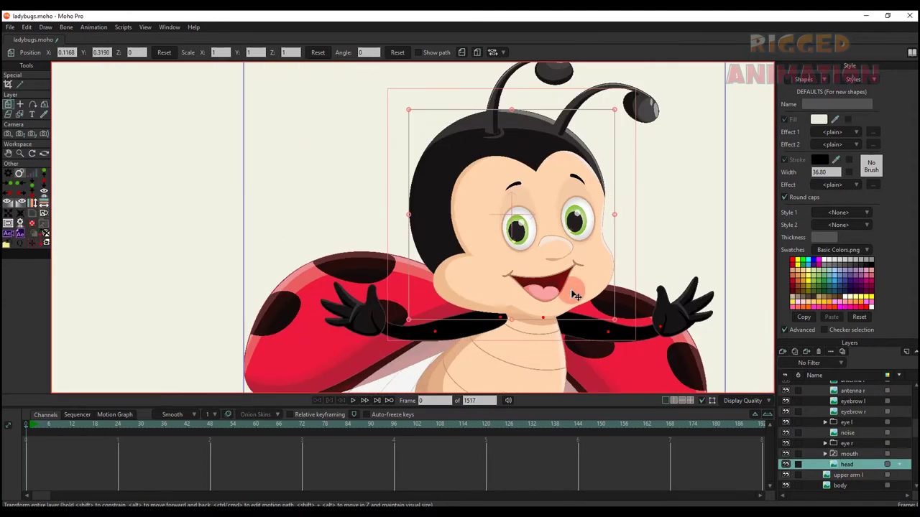
{"action": "scroll", "coordinate": [809, 424], "scroll_direction": "up", "scroll_amount": 3}
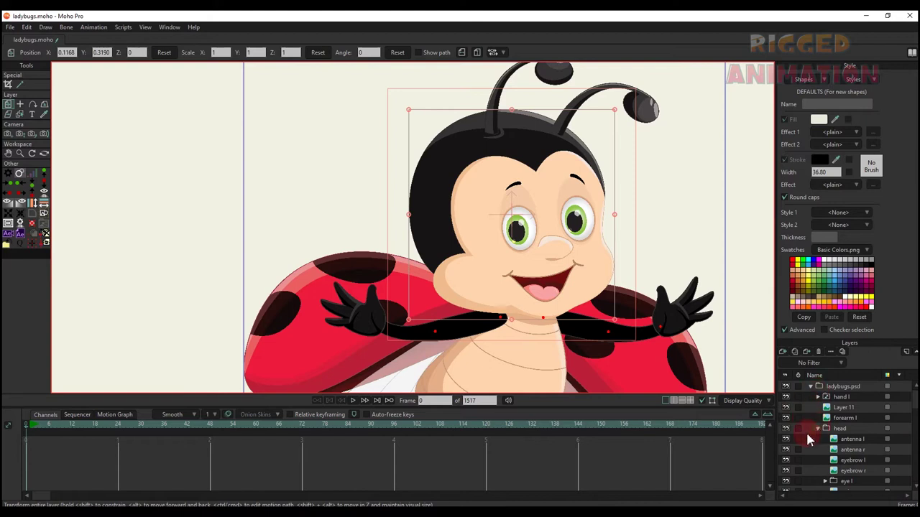
- Collapse the head group, and check the head group and the body layer by hiding and showing them
{"action": "left_click", "coordinate": [818, 428]}
{"action": "left_click", "coordinate": [786, 429]}
{"action": "left_click", "coordinate": [786, 429]}
{"action": "scroll", "coordinate": [487, 351], "scroll_direction": "down", "scroll_amount": 4}
{"action": "left_click_drag", "start_coordinate": [487, 350], "coordinate": [497, 287]}
{"action": "scroll", "coordinate": [497, 288], "scroll_direction": "up", "scroll_amount": 3}
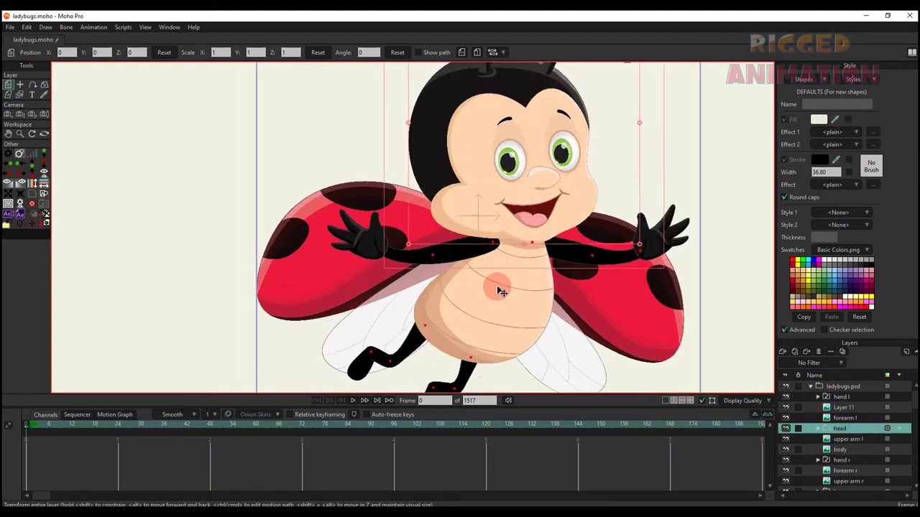
{"action": "scroll", "coordinate": [500, 291], "scroll_direction": "up", "scroll_amount": 1}
{"action": "left_click", "coordinate": [793, 448]}
{"action": "left_click", "coordinate": [787, 450]}
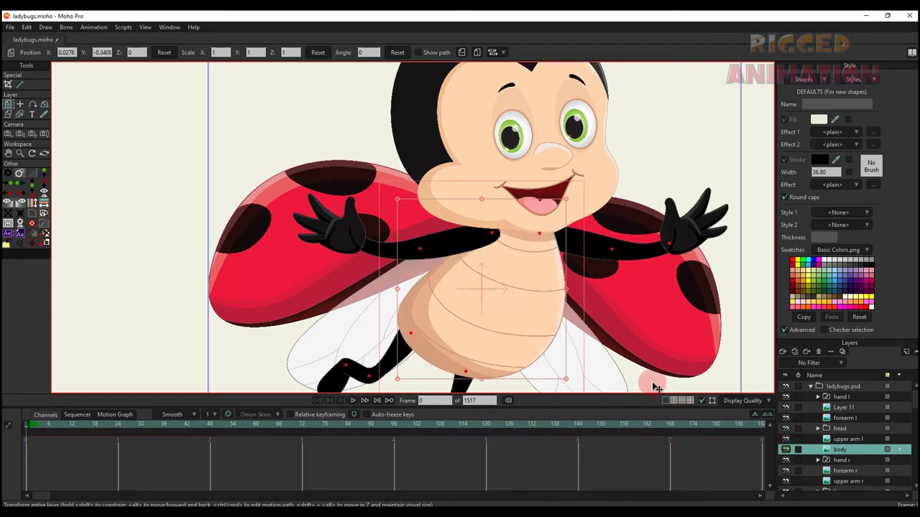
- Check the forearm r, upper arm r and hand r layers by hiding and showing each one
{"action": "right_click", "coordinate": [631, 257], "text": "alt"}
{"action": "left_click", "coordinate": [785, 471]}
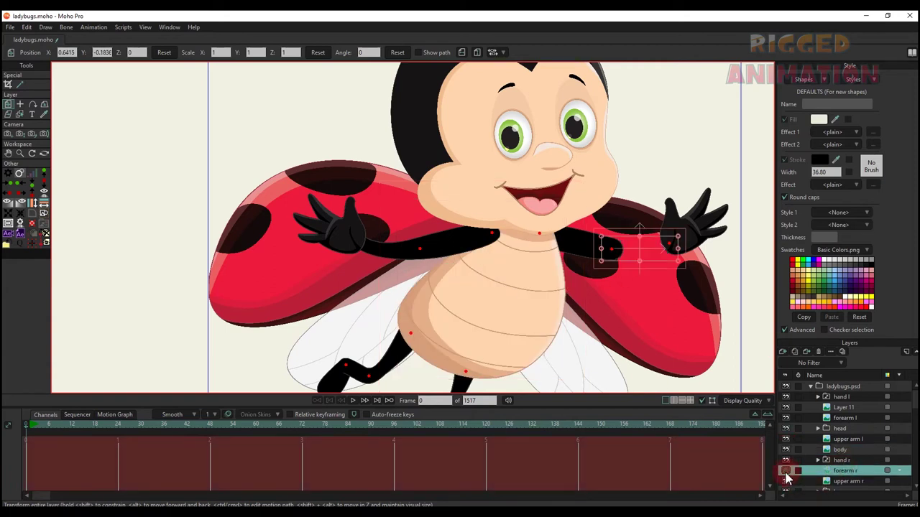
{"action": "left_click", "coordinate": [785, 471]}
{"action": "left_click", "coordinate": [785, 480]}
{"action": "left_click", "coordinate": [785, 481]}
{"action": "left_click", "coordinate": [785, 460]}
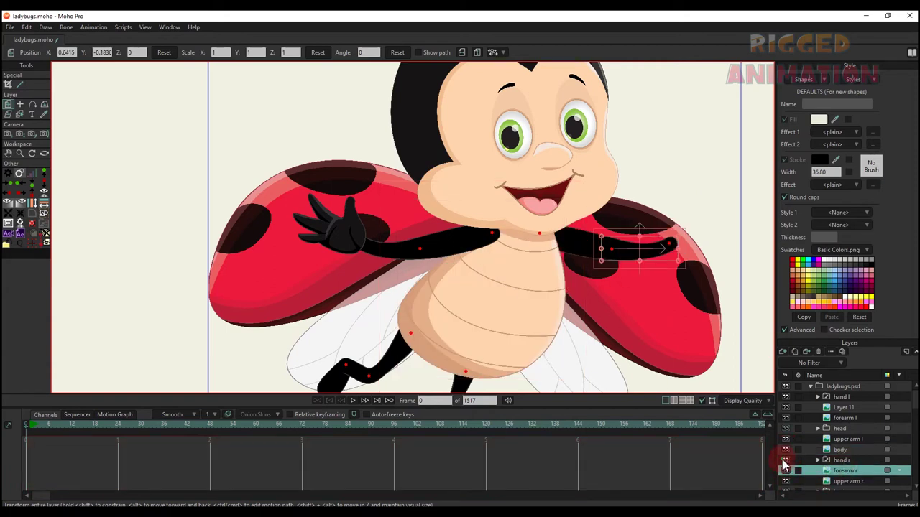
{"action": "left_click", "coordinate": [786, 460]}
- Check which leg the leg r group contains by hiding and showing the whole group
{"action": "scroll", "coordinate": [801, 460], "scroll_direction": "down", "scroll_amount": 2}
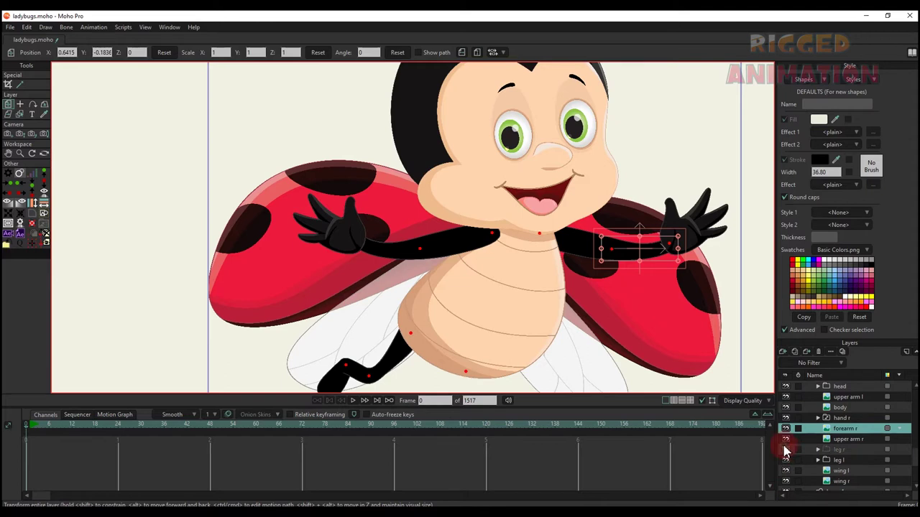
{"action": "left_click", "coordinate": [785, 449]}
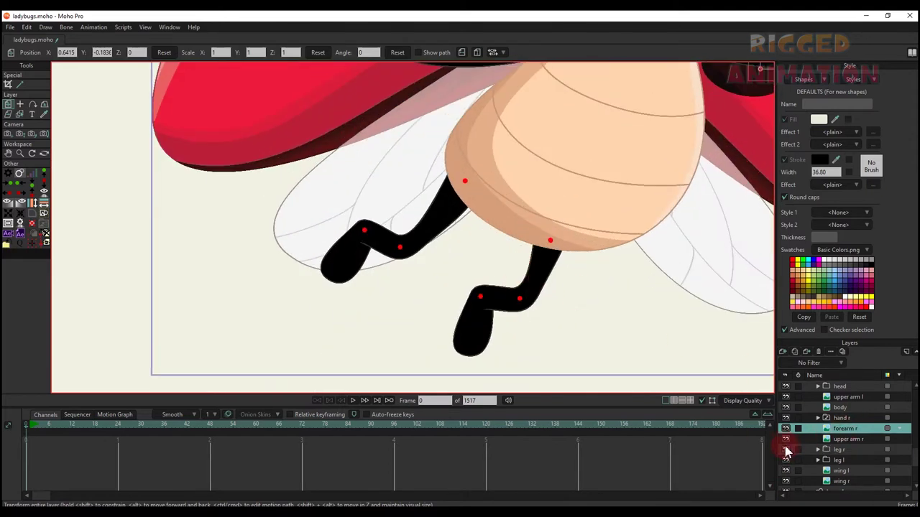
{"action": "left_click", "coordinate": [785, 449]}
{"action": "left_click", "coordinate": [785, 450]}
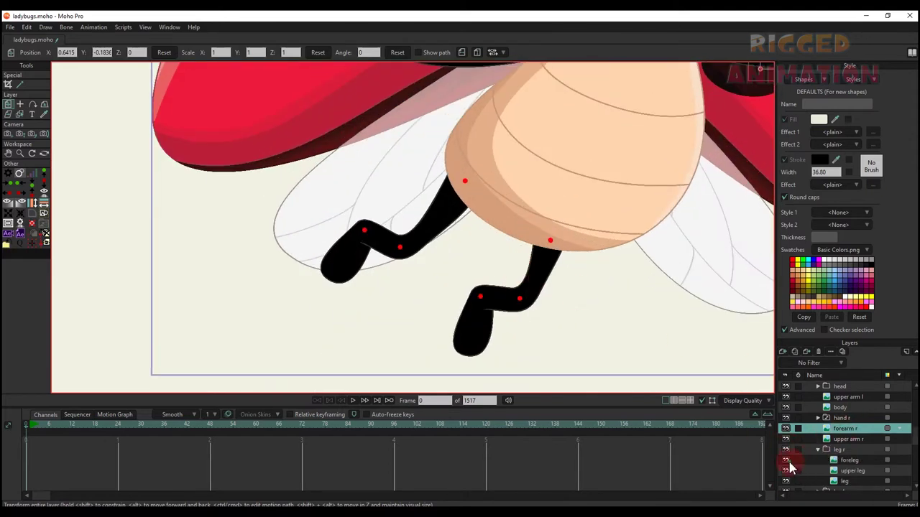
- Check the foreleg, upper leg and leg layers inside the leg r group by toggling their visibility, and collapse the group
{"action": "left_click", "coordinate": [785, 460]}
{"action": "left_click", "coordinate": [786, 460]}
{"action": "left_click", "coordinate": [785, 471]}
{"action": "left_click", "coordinate": [785, 470]}
{"action": "left_click", "coordinate": [785, 491]}
{"action": "left_click", "coordinate": [785, 490]}
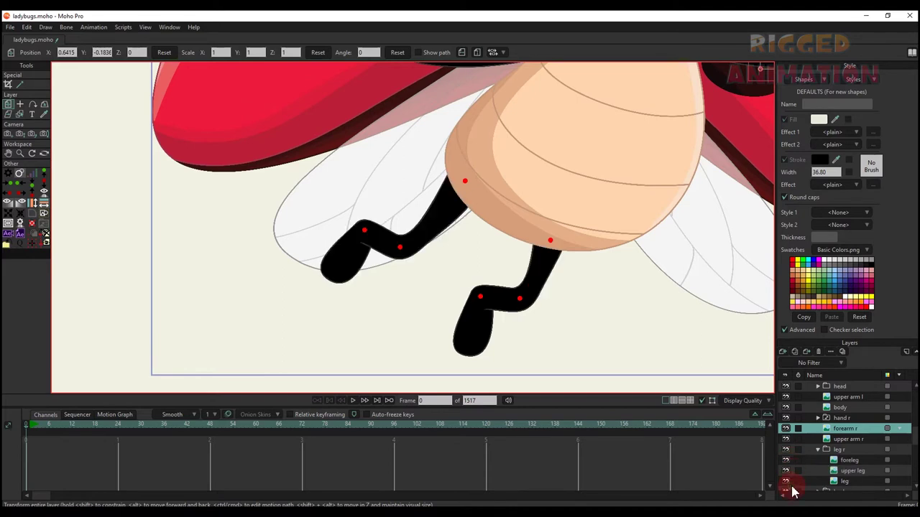
{"action": "left_click", "coordinate": [817, 450]}
{"action": "left_click", "coordinate": [785, 482]}
{"action": "left_click", "coordinate": [784, 482]}
{"action": "left_click", "coordinate": [818, 450]}
- Expand the leg l group, check its foreleg, leg and upper leg layers by toggling their visibility, and collapse it
{"action": "left_click", "coordinate": [818, 460]}
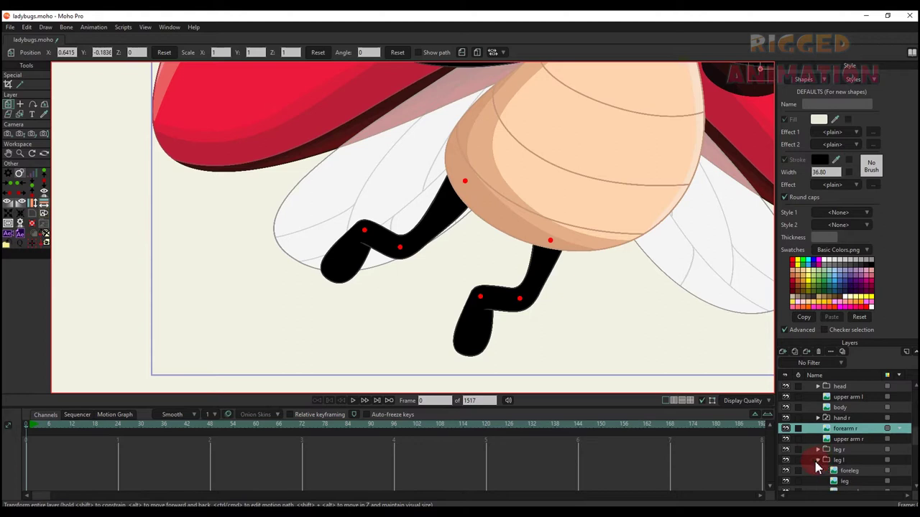
{"action": "scroll", "coordinate": [821, 457], "scroll_direction": "down", "scroll_amount": 2}
{"action": "left_click", "coordinate": [786, 429]}
{"action": "left_click", "coordinate": [786, 430]}
{"action": "left_click", "coordinate": [787, 439]}
{"action": "left_click", "coordinate": [787, 439]}
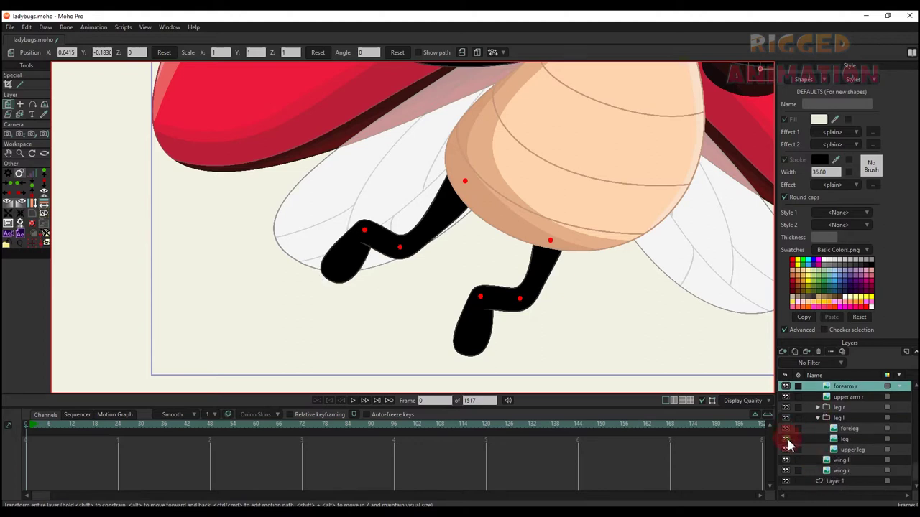
{"action": "left_click", "coordinate": [786, 450]}
{"action": "left_click", "coordinate": [786, 450]}
{"action": "left_click", "coordinate": [818, 419]}
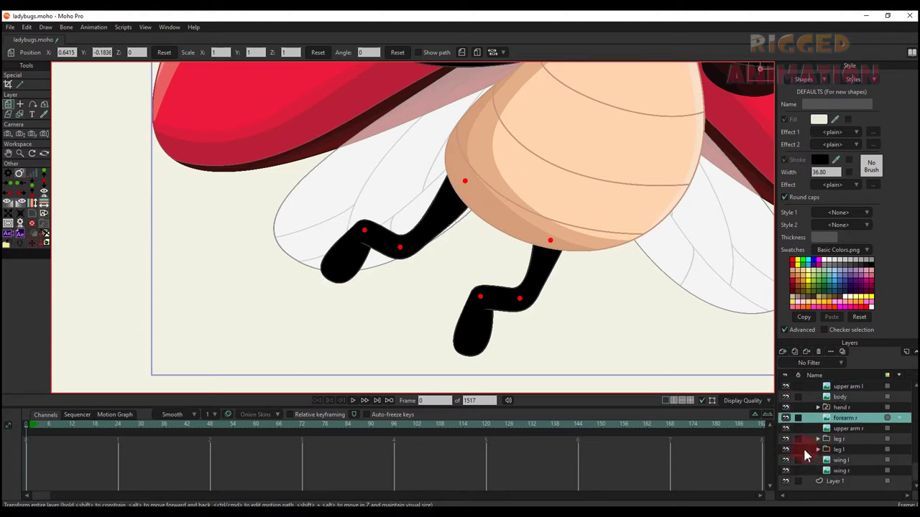
- Check the wing l and wing r layers by hiding and showing each one, leaving both visible
{"action": "left_click", "coordinate": [785, 460]}
{"action": "scroll", "coordinate": [556, 245], "scroll_direction": "down", "scroll_amount": 6}
{"action": "left_click_drag", "start_coordinate": [557, 245], "coordinate": [517, 291]}
{"action": "scroll", "coordinate": [521, 290], "scroll_direction": "up", "scroll_amount": 3}
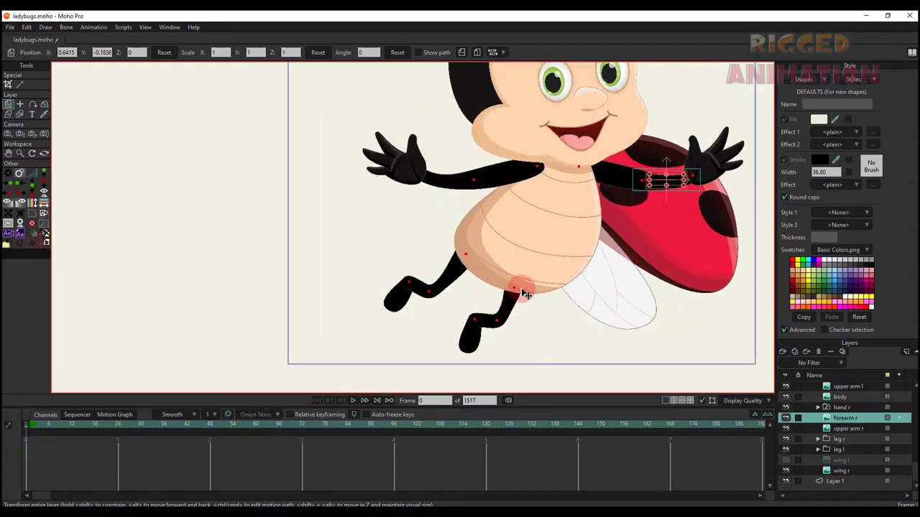
{"action": "left_click", "coordinate": [785, 460]}
{"action": "left_click", "coordinate": [786, 460]}
{"action": "left_click", "coordinate": [786, 460]}
{"action": "left_click", "coordinate": [785, 471]}
{"action": "left_click", "coordinate": [786, 470]}
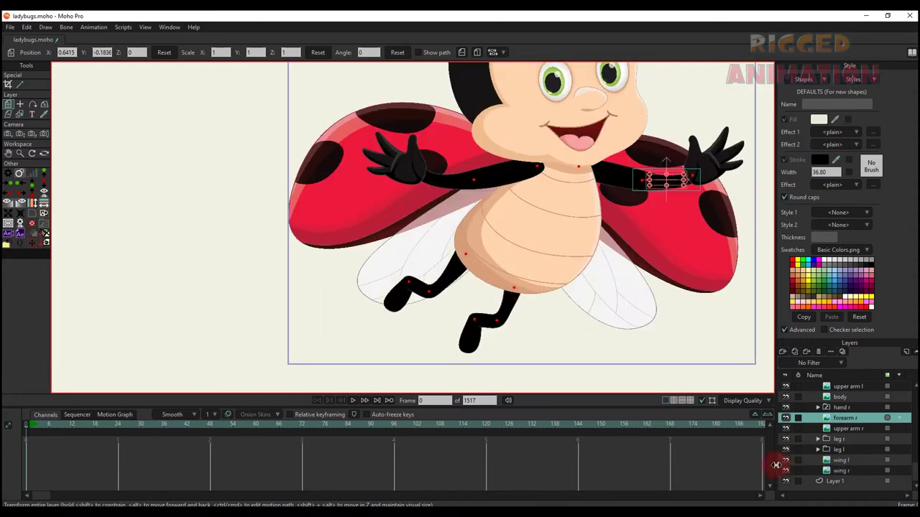
- Select the ladybugs.psd bone layer and draw a root bone from the lower body outwards towards the left wing
{"action": "scroll", "coordinate": [503, 258], "scroll_direction": "down", "scroll_amount": 4}
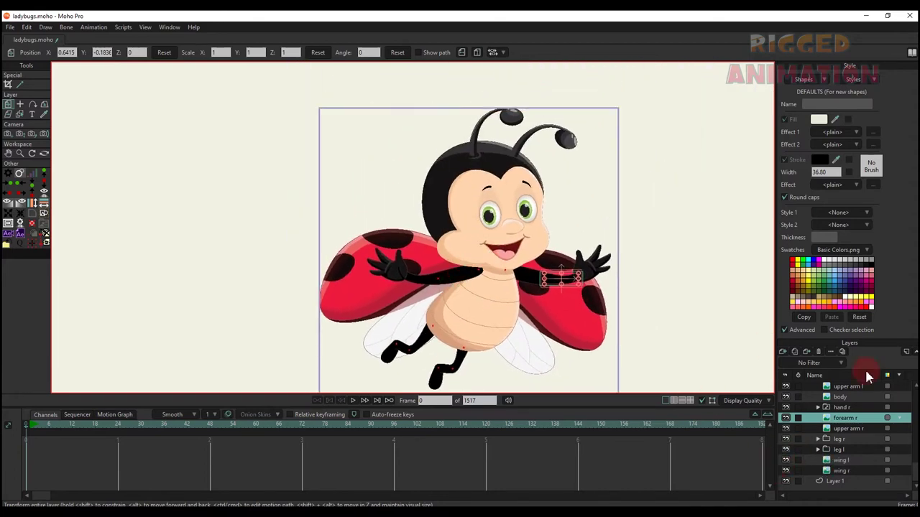
{"action": "scroll", "coordinate": [826, 402], "scroll_direction": "up", "scroll_amount": 2}
{"action": "left_click", "coordinate": [841, 387]}
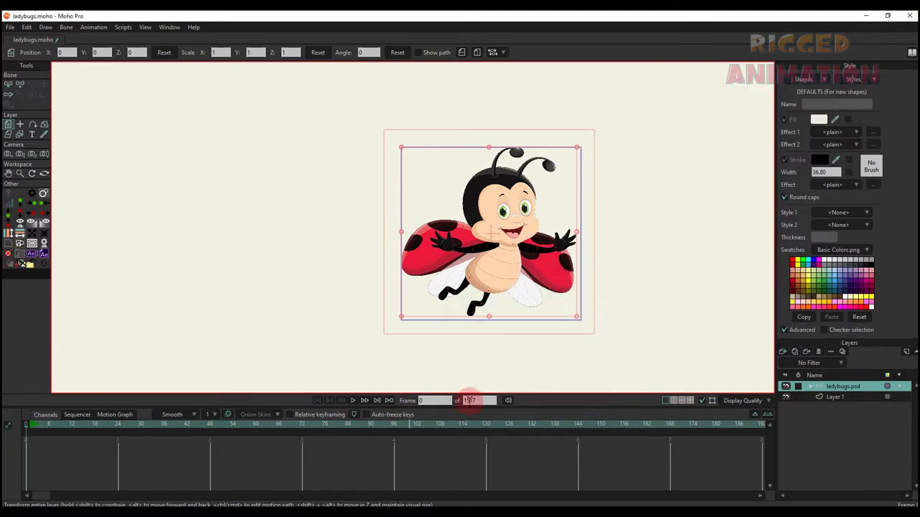
{"action": "scroll", "coordinate": [439, 280], "scroll_direction": "up", "scroll_amount": 3}
{"action": "key", "text": "a"}
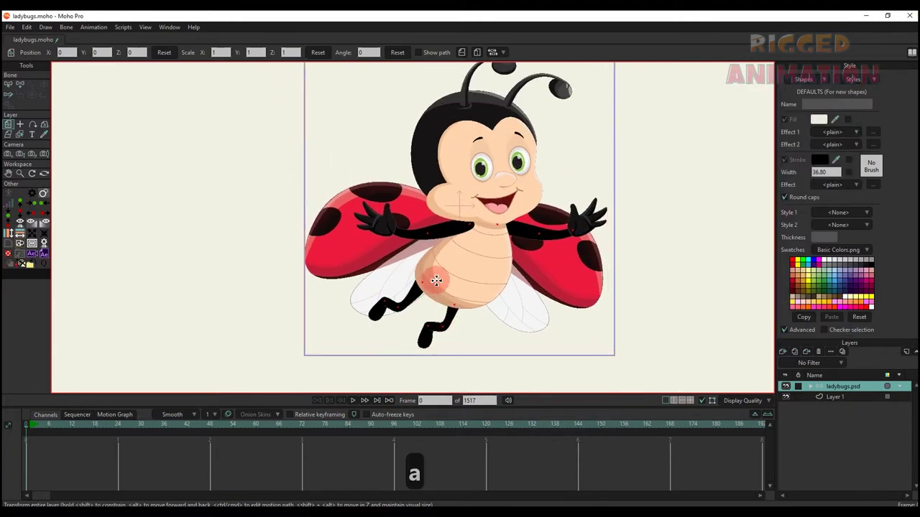
{"action": "scroll", "coordinate": [433, 329], "scroll_direction": "up", "scroll_amount": 4}
{"action": "left_click_drag", "start_coordinate": [434, 342], "coordinate": [439, 288]}
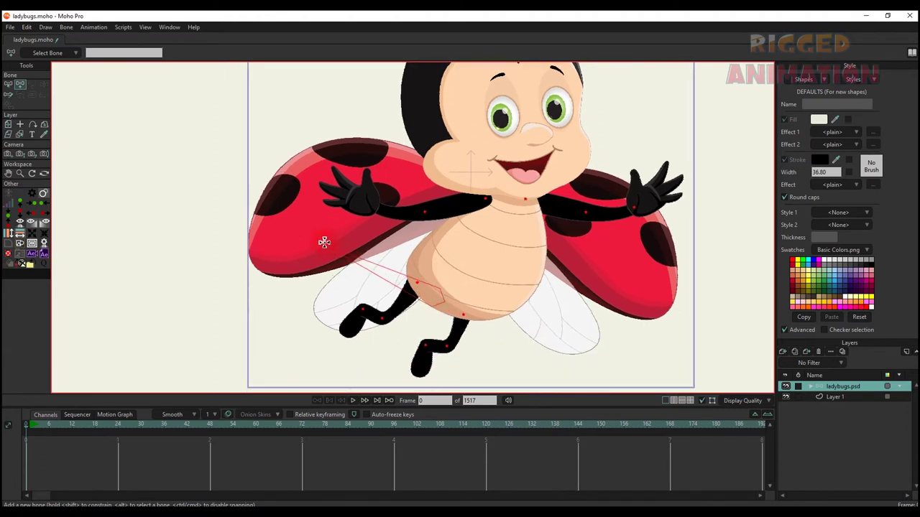
- Draw a chain of bones up from the hip through the lower body, upper body and head
{"action": "scroll", "coordinate": [338, 273], "scroll_direction": "up", "scroll_amount": 3}
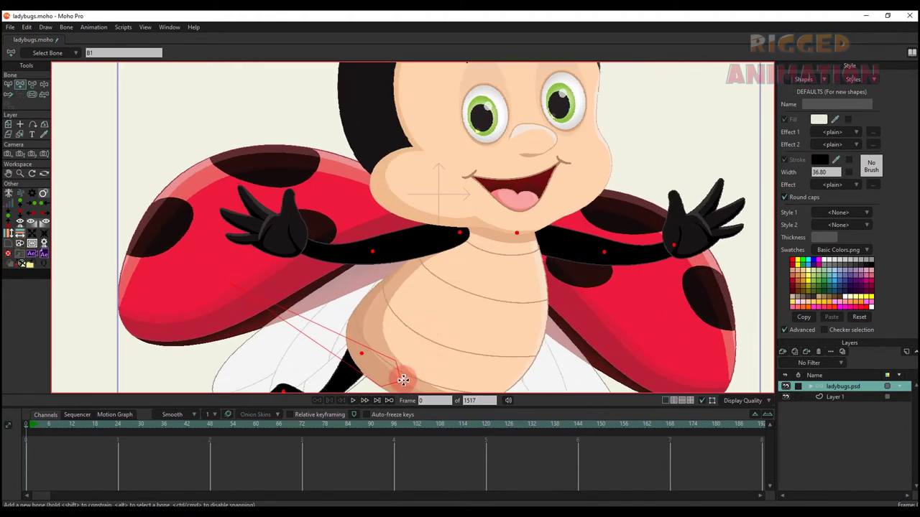
{"action": "mouse_move", "coordinate": [404, 377]}
{"action": "left_mouse_down"}
{"action": "mouse_move", "coordinate": [466, 297]}
{"action": "mouse_move", "coordinate": [463, 321]}
{"action": "mouse_move", "coordinate": [502, 234]}
{"action": "mouse_move", "coordinate": [493, 342]}
{"action": "mouse_move", "coordinate": [466, 129]}
{"action": "mouse_move", "coordinate": [483, 102]}
{"action": "left_mouse_up"}
{"action": "scroll", "coordinate": [483, 102], "scroll_direction": "down", "scroll_amount": 2}
{"action": "scroll", "coordinate": [483, 101], "scroll_direction": "up", "scroll_amount": 3}
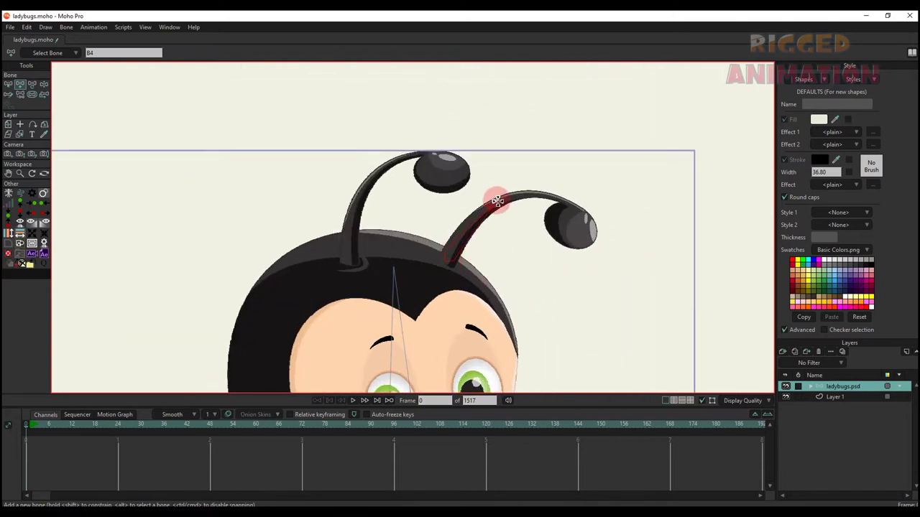
- Parented to the head bone, draw two bones along each of the two antennae
{"action": "left_click_drag", "start_coordinate": [510, 200], "coordinate": [581, 206]}
{"action": "key", "text": "b"}
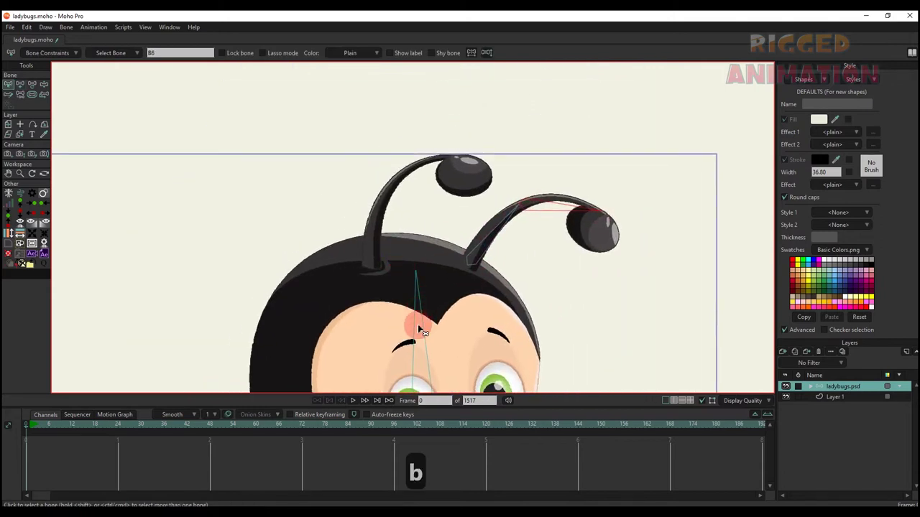
{"action": "key", "text": "a"}
{"action": "mouse_move", "coordinate": [383, 200]}
{"action": "left_mouse_down"}
{"action": "mouse_move", "coordinate": [381, 191]}
{"action": "mouse_move", "coordinate": [445, 154]}
{"action": "left_mouse_up"}
{"action": "scroll", "coordinate": [444, 201], "scroll_direction": "down", "scroll_amount": 4}
{"action": "scroll", "coordinate": [440, 302], "scroll_direction": "up", "scroll_amount": 2}
{"action": "scroll", "coordinate": [438, 306], "scroll_direction": "up", "scroll_amount": 3}
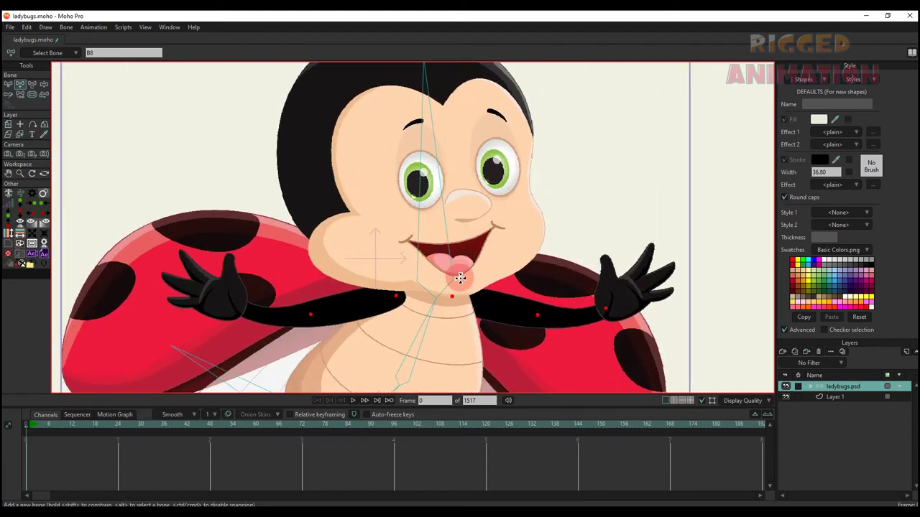
- Select the upper body bone and draw upper arm, forearm and hand bones along the right arm
{"action": "key", "text": "b"}
{"action": "scroll", "coordinate": [424, 327], "scroll_direction": "up", "scroll_amount": 2}
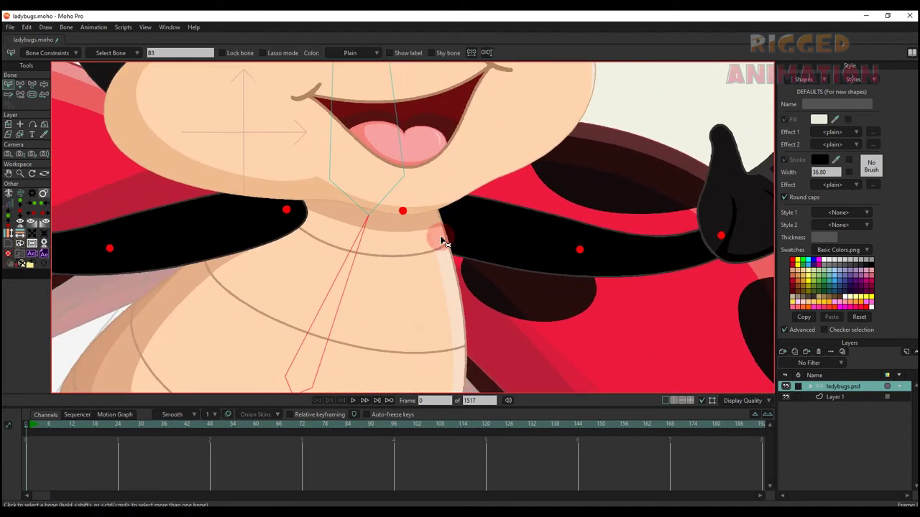
{"action": "key", "text": "a"}
{"action": "mouse_move", "coordinate": [312, 208]}
{"action": "left_mouse_down"}
{"action": "mouse_move", "coordinate": [492, 248]}
{"action": "mouse_move", "coordinate": [631, 233]}
{"action": "left_mouse_up"}
{"action": "left_click_drag", "start_coordinate": [631, 233], "coordinate": [731, 154]}
{"action": "scroll", "coordinate": [295, 239], "scroll_direction": "down", "scroll_amount": 2}
- Select the upper body bone and draw the left upper arm bone from shoulder to elbow, keeping the ladybugs.psd layer active
{"action": "left_click_drag", "start_coordinate": [294, 239], "coordinate": [501, 263]}
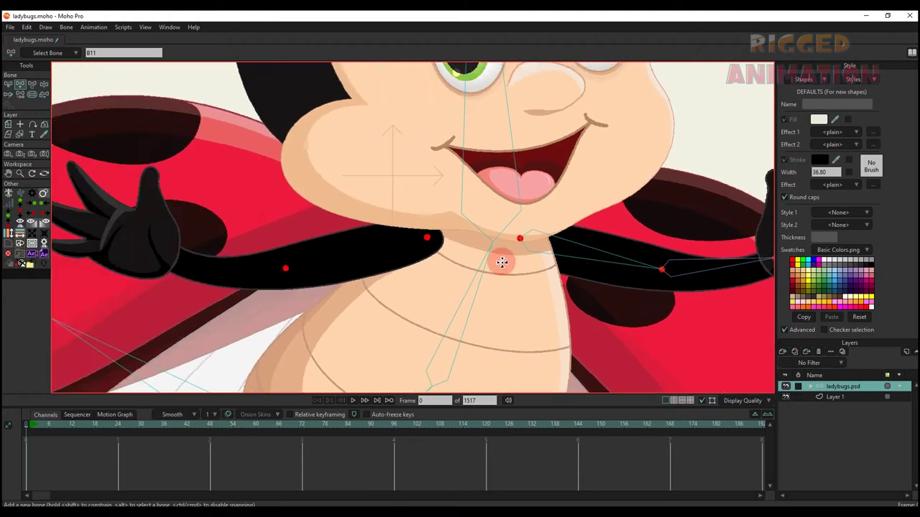
{"action": "key", "text": "b"}
{"action": "scroll", "coordinate": [400, 293], "scroll_direction": "up", "scroll_amount": 2}
{"action": "key", "text": "a"}
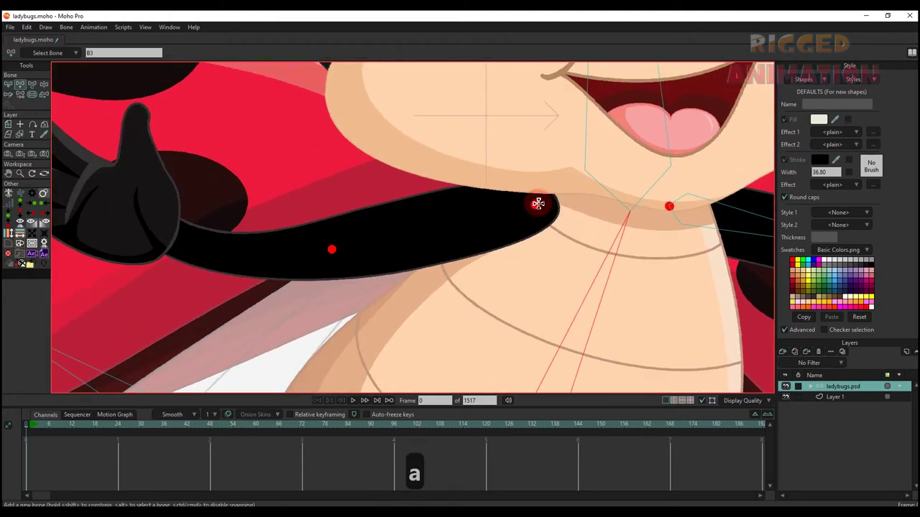
{"action": "left_click_drag", "start_coordinate": [535, 205], "coordinate": [476, 253]}
{"action": "scroll", "coordinate": [446, 249], "scroll_direction": "down", "scroll_amount": 1}
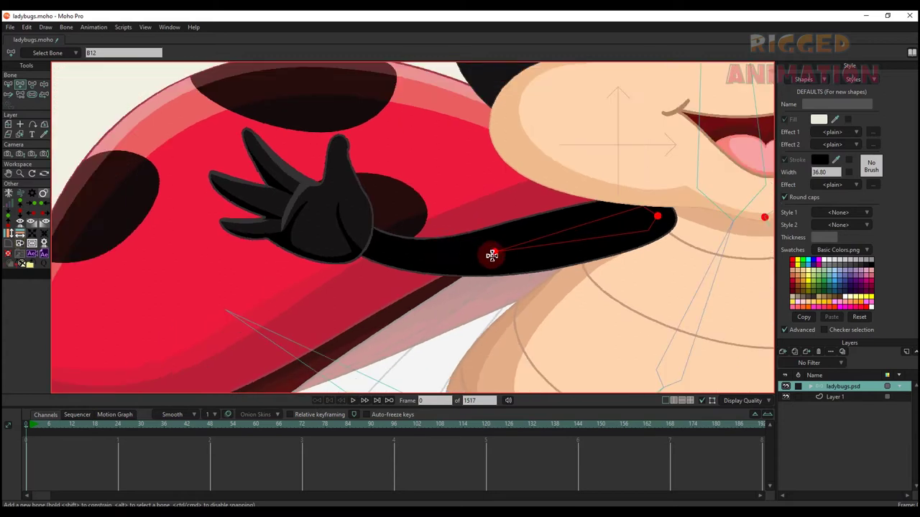
{"action": "right_click", "coordinate": [516, 264], "text": "alt"}
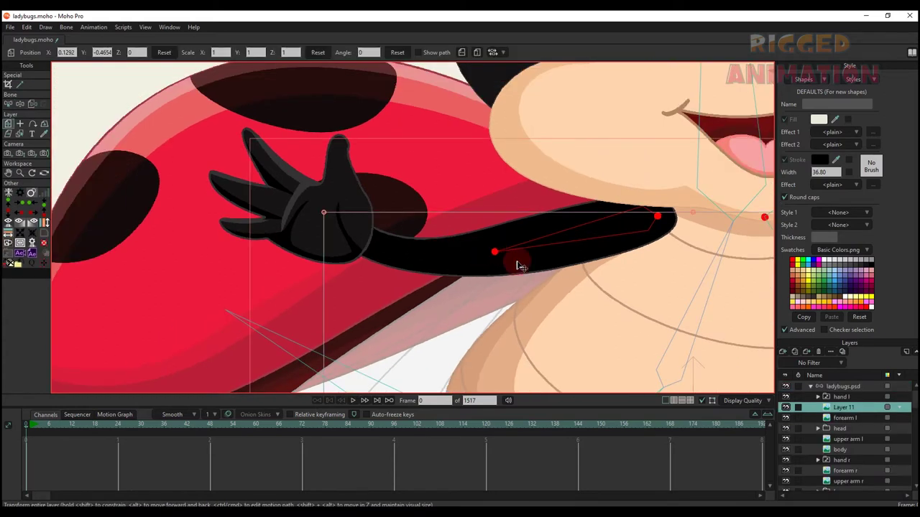
{"action": "left_click", "coordinate": [837, 387]}
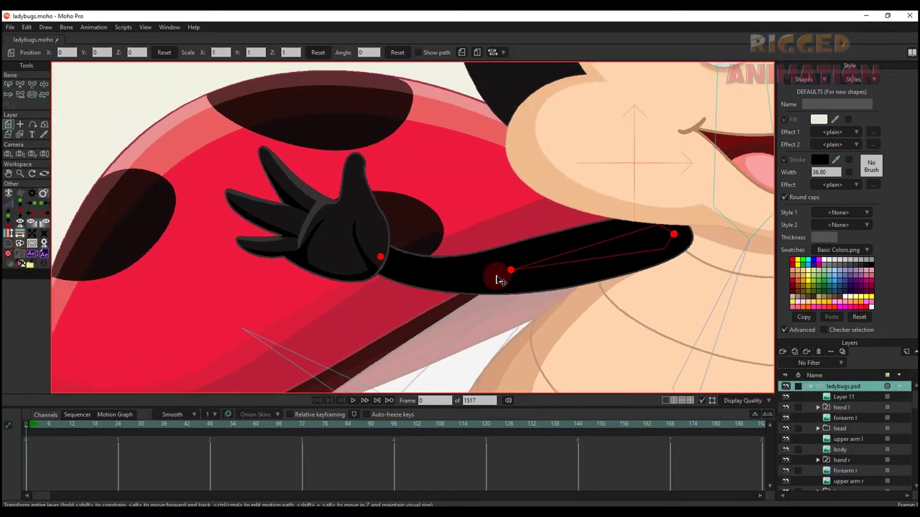
- Continue the left arm's bone chain with a forearm bone and a hand bone
{"action": "key", "text": "a"}
{"action": "scroll", "coordinate": [503, 273], "scroll_direction": "up", "scroll_amount": 2}
{"action": "left_click_drag", "start_coordinate": [517, 274], "coordinate": [195, 193]}
{"action": "key", "text": "ctrl+r"}
{"action": "left_click_drag", "start_coordinate": [376, 282], "coordinate": [407, 249]}
- Select the lower body bone and draw three bones down the right leg, from hip to foot
{"action": "key", "text": "b"}
{"action": "left_click", "coordinate": [371, 285]}
{"action": "left_click_drag", "start_coordinate": [383, 277], "coordinate": [400, 251]}
{"action": "scroll", "coordinate": [404, 253], "scroll_direction": "up", "scroll_amount": 6}
{"action": "key", "text": "a"}
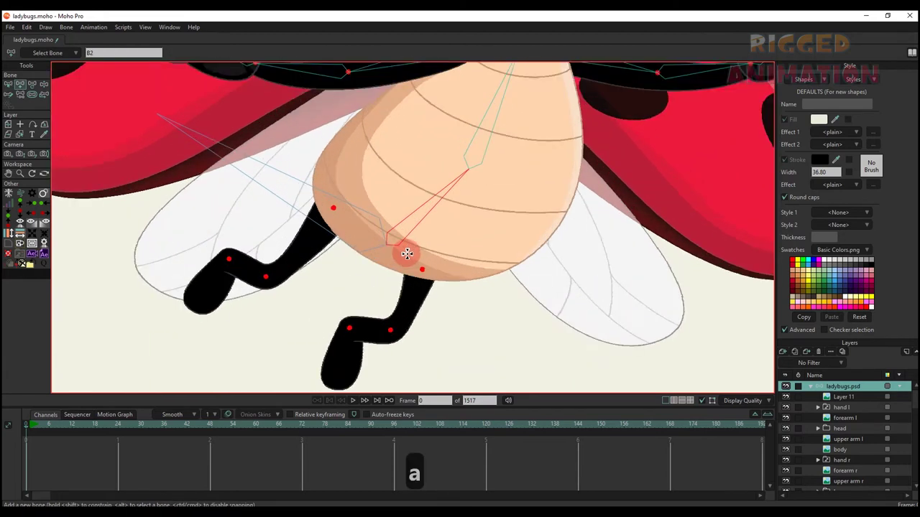
{"action": "left_click_drag", "start_coordinate": [473, 187], "coordinate": [338, 189]}
{"action": "left_click_drag", "start_coordinate": [338, 204], "coordinate": [309, 342]}
{"action": "scroll", "coordinate": [314, 319], "scroll_direction": "down", "scroll_amount": 4}
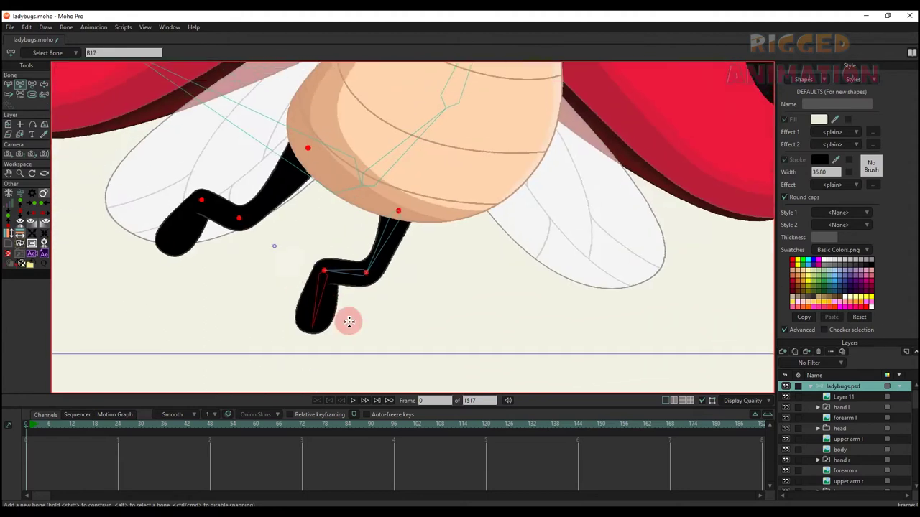
- Select the lower body bone and draw three bones down the left leg, following its joint markers
{"action": "left_click_drag", "start_coordinate": [349, 314], "coordinate": [437, 391]}
{"action": "scroll", "coordinate": [409, 185], "scroll_direction": "down", "scroll_amount": 2}
{"action": "key", "text": "b"}
{"action": "left_click", "coordinate": [469, 270]}
{"action": "scroll", "coordinate": [448, 206], "scroll_direction": "up", "scroll_amount": 3}
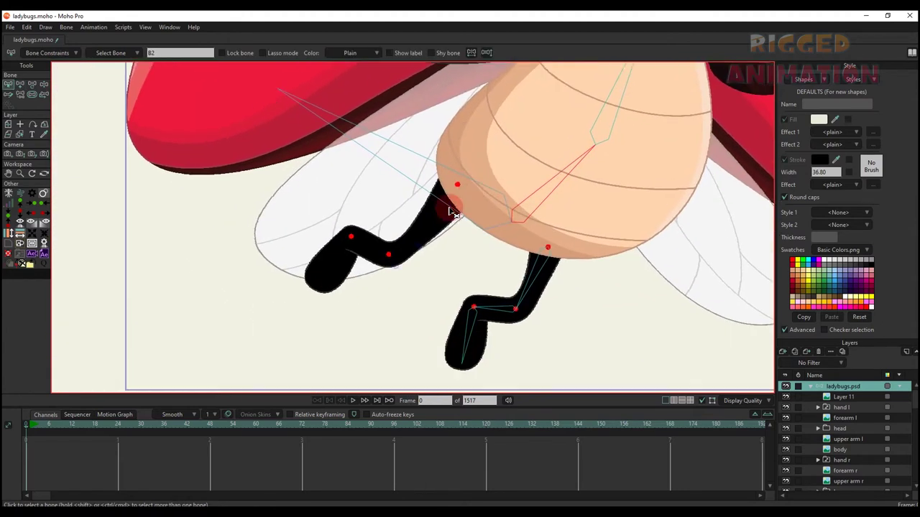
{"action": "key", "text": "a"}
{"action": "scroll", "coordinate": [476, 184], "scroll_direction": "up", "scroll_amount": 1}
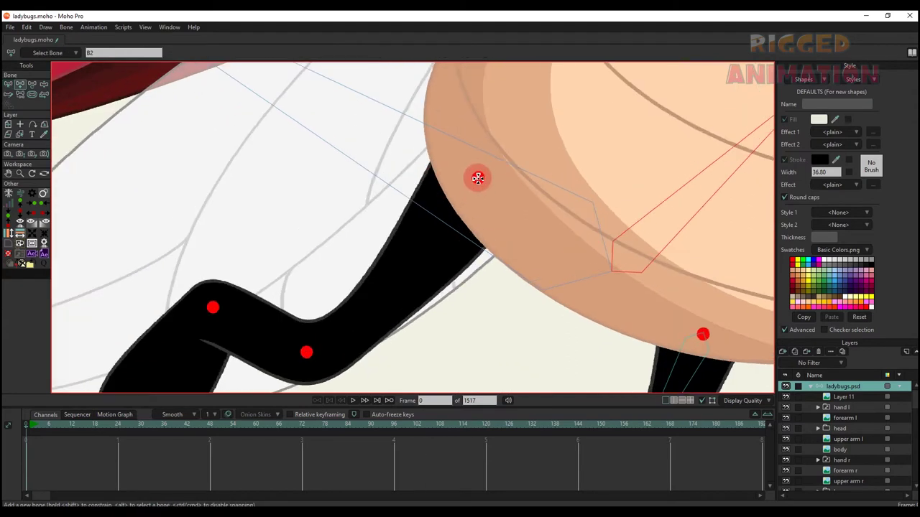
{"action": "left_click_drag", "start_coordinate": [478, 179], "coordinate": [224, 323]}
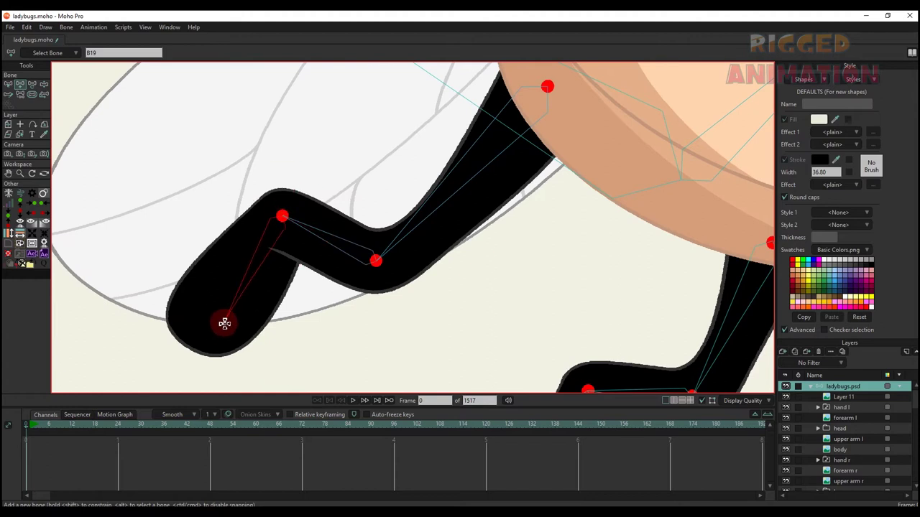
{"action": "scroll", "coordinate": [426, 226], "scroll_direction": "down", "scroll_amount": 5}
{"action": "left_click_drag", "start_coordinate": [426, 226], "coordinate": [414, 337]}
{"action": "scroll", "coordinate": [414, 337], "scroll_direction": "down", "scroll_amount": 2}
{"action": "key", "text": "b"}
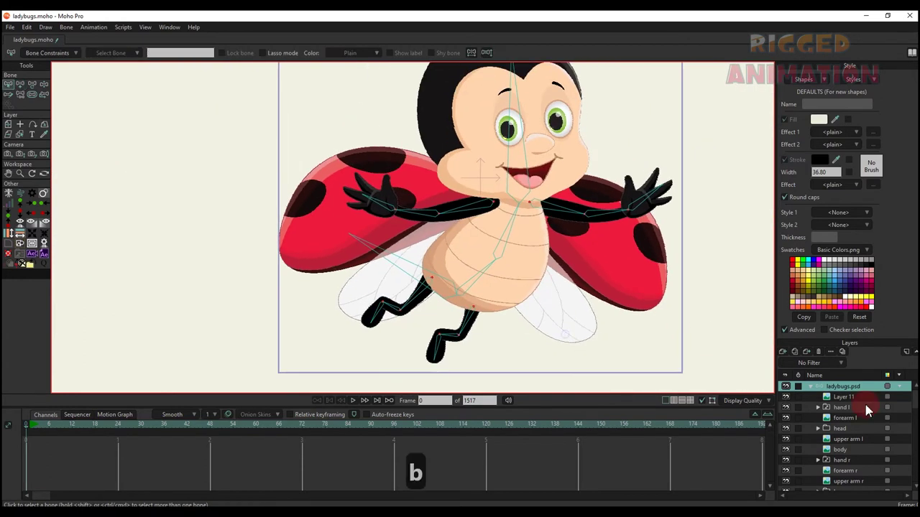
- Group the wing l and wing r layers and rename the new group wing
{"action": "scroll", "coordinate": [865, 458], "scroll_direction": "down", "scroll_amount": 3}
{"action": "left_click", "coordinate": [841, 460]}
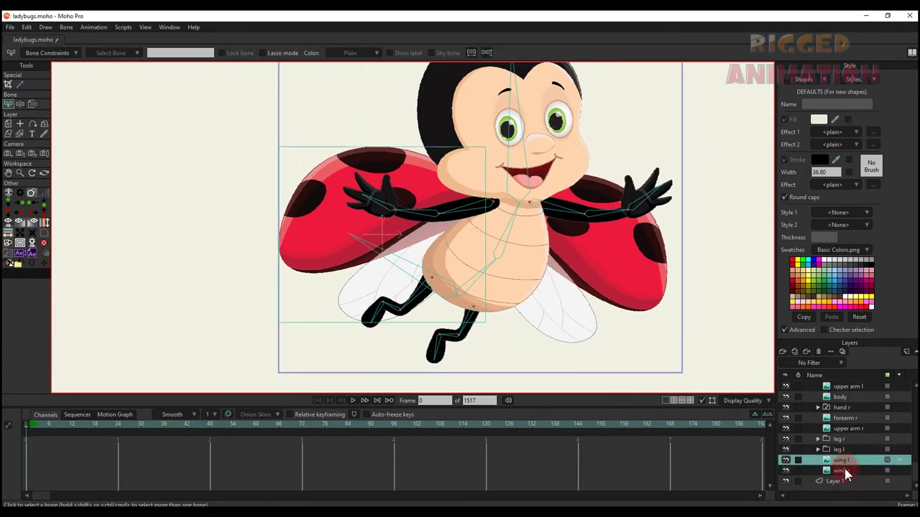
{"action": "left_click", "coordinate": [846, 474], "text": "shift"}
{"action": "right_click", "coordinate": [846, 475]}
{"action": "left_click", "coordinate": [855, 485]}
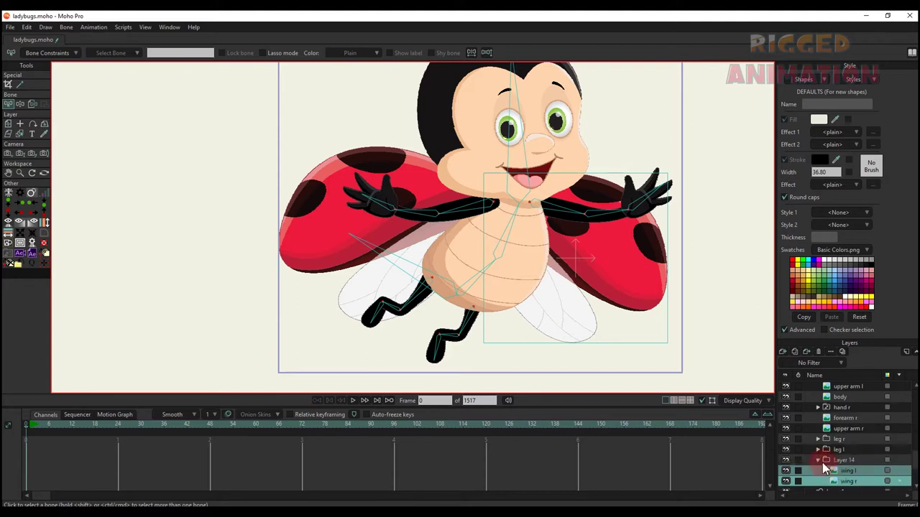
{"action": "left_click", "coordinate": [818, 461]}
{"action": "left_click", "coordinate": [845, 471]}
{"action": "double_click", "coordinate": [846, 474]}
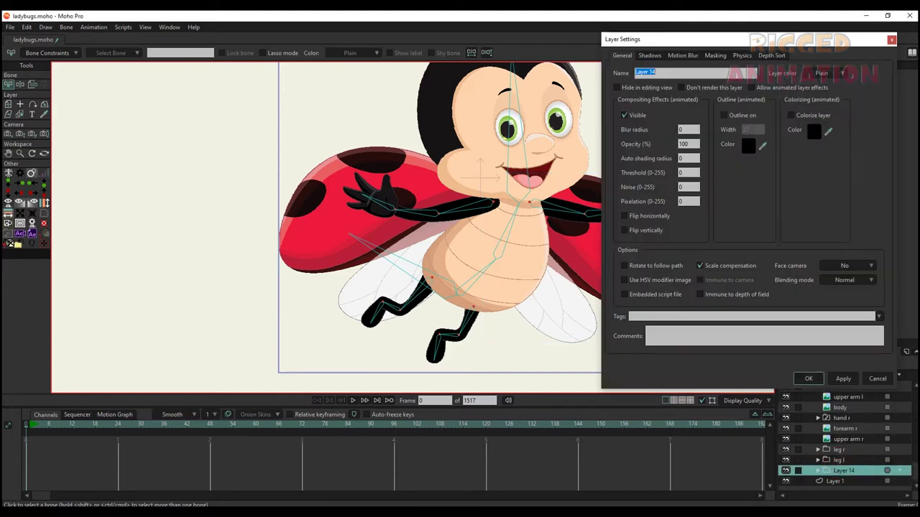
{"action": "type", "text": "wing"}
{"action": "key", "text": "Return"}
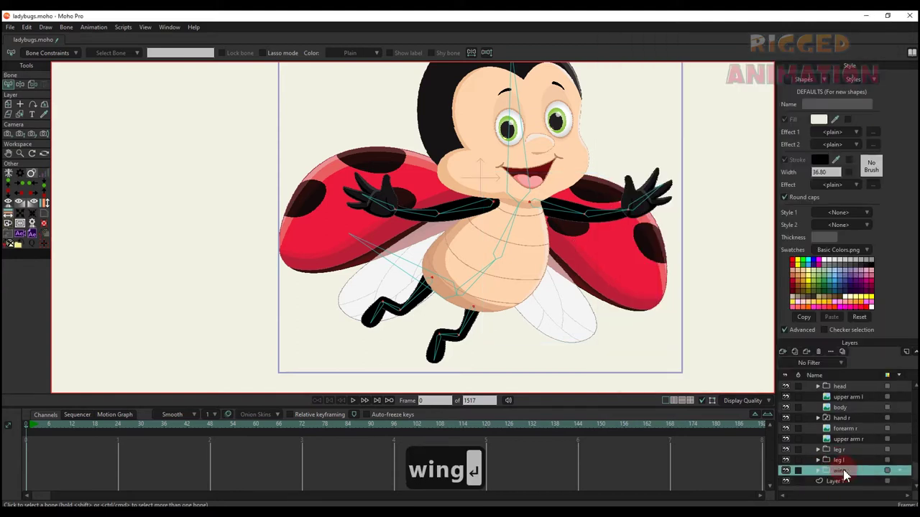
- Convert the wing group to a bone layer and draw a short chest bone with one child bone along each wing
{"action": "right_click", "coordinate": [842, 470]}
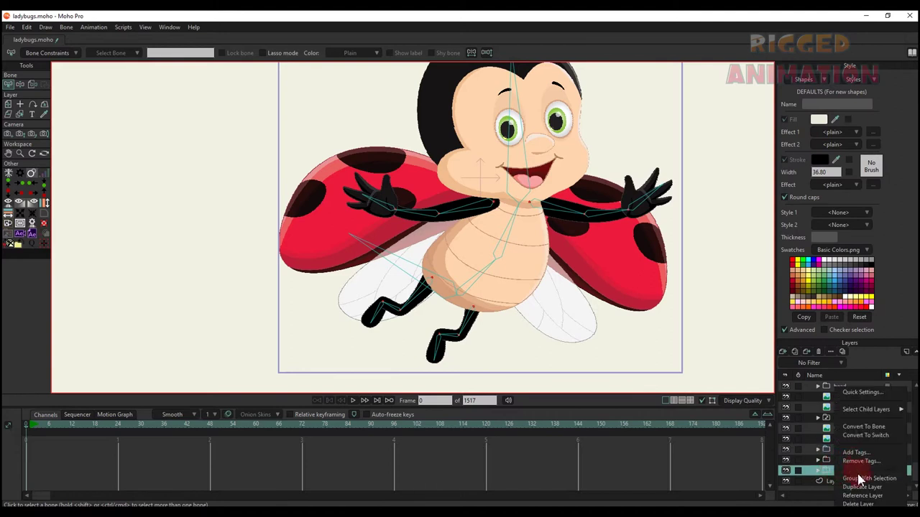
{"action": "left_click", "coordinate": [861, 436]}
{"action": "scroll", "coordinate": [545, 232], "scroll_direction": "up", "scroll_amount": 2}
{"action": "key", "text": "a"}
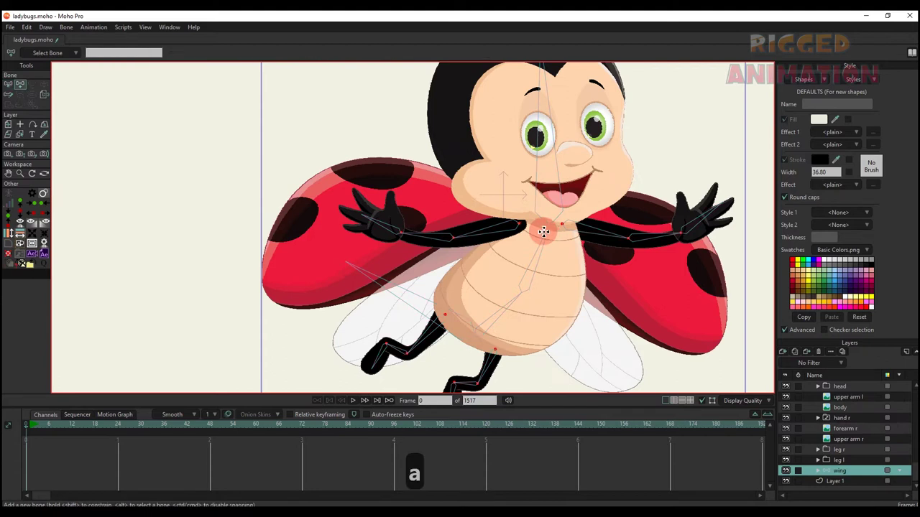
{"action": "left_click_drag", "start_coordinate": [546, 232], "coordinate": [535, 281]}
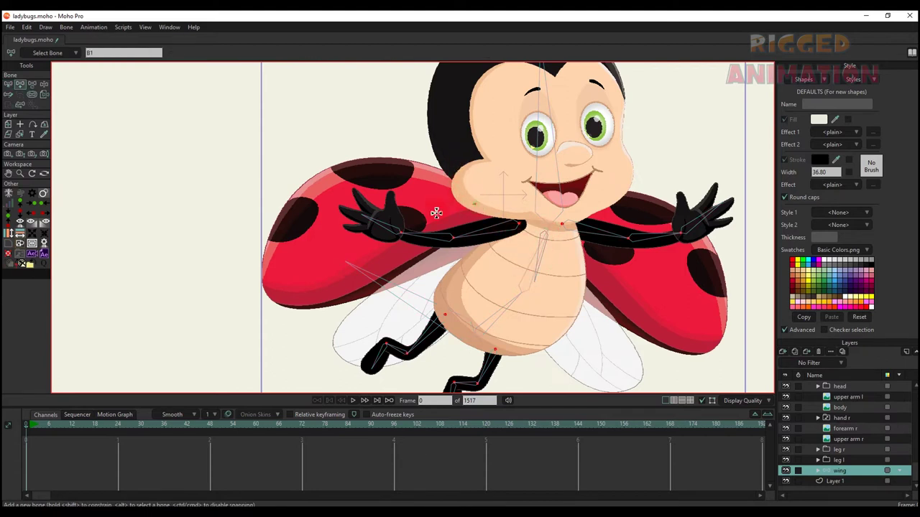
{"action": "key", "text": "b"}
{"action": "key", "text": "a"}
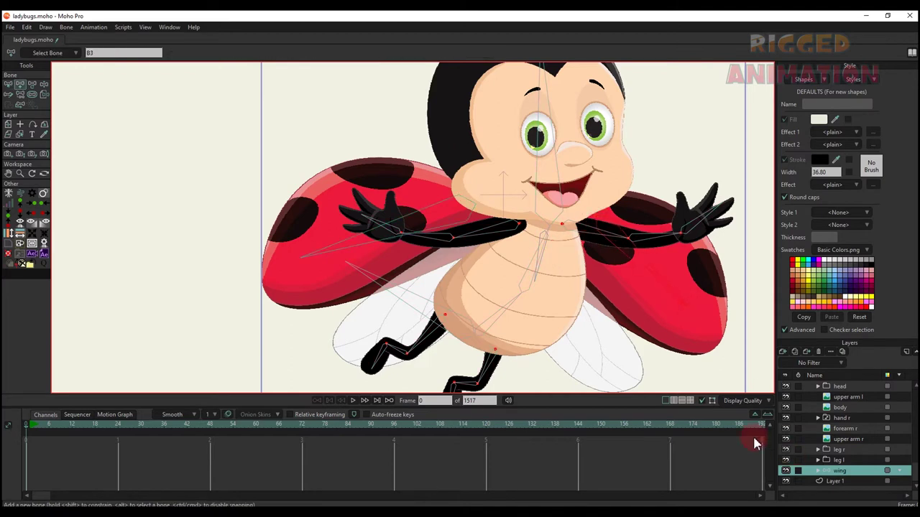
{"action": "key", "text": "b"}
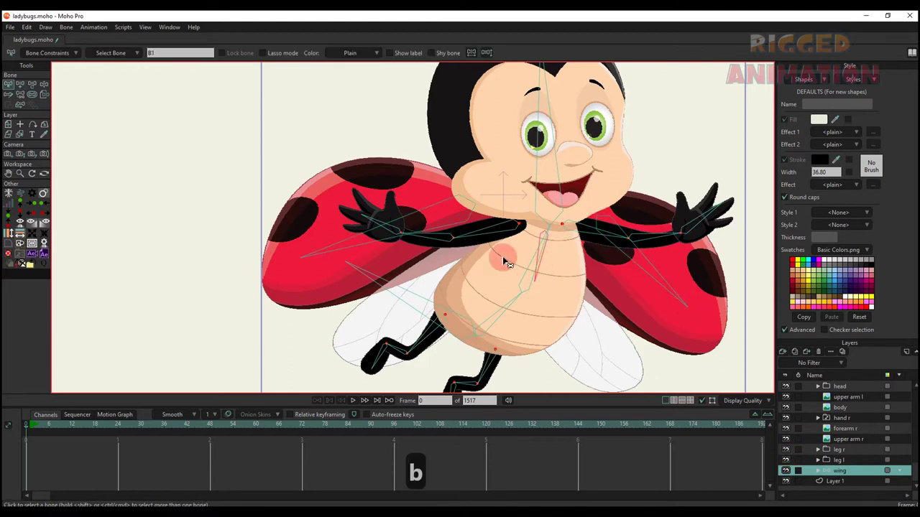
- Bind the wing layer to the upper body bone of its parent layer
{"action": "left_click", "coordinate": [44, 94]}
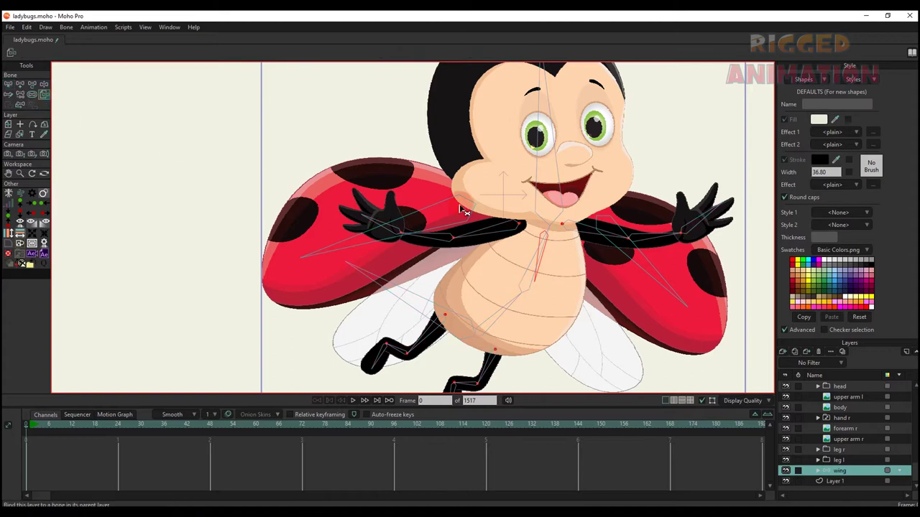
{"action": "left_click", "coordinate": [532, 264]}
- Check the bone parenting in the wing and ladybugs.psd layers with the Reparent Bone tool
{"action": "key", "text": "p"}
{"action": "scroll", "coordinate": [568, 269], "scroll_direction": "up", "scroll_amount": 2}
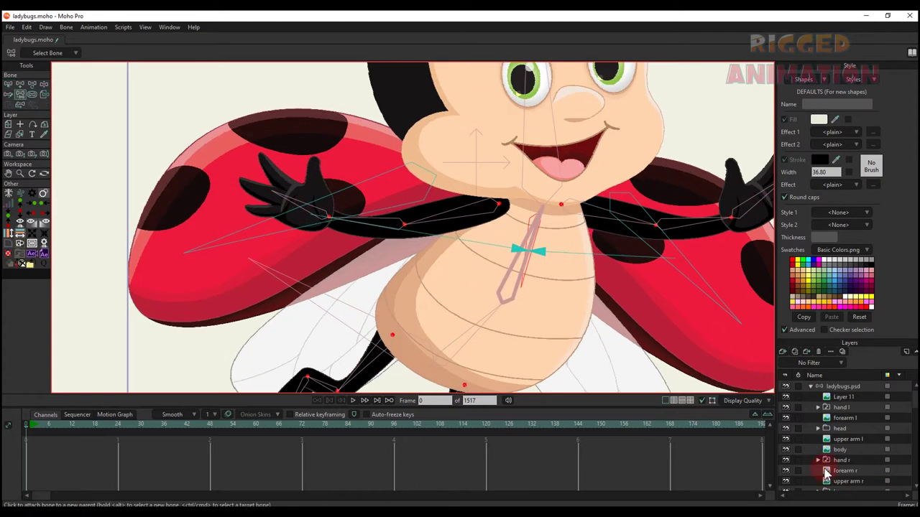
{"action": "left_click", "coordinate": [827, 388]}
{"action": "scroll", "coordinate": [493, 250], "scroll_direction": "down", "scroll_amount": 2}
{"action": "scroll", "coordinate": [858, 416], "scroll_direction": "down", "scroll_amount": 2}
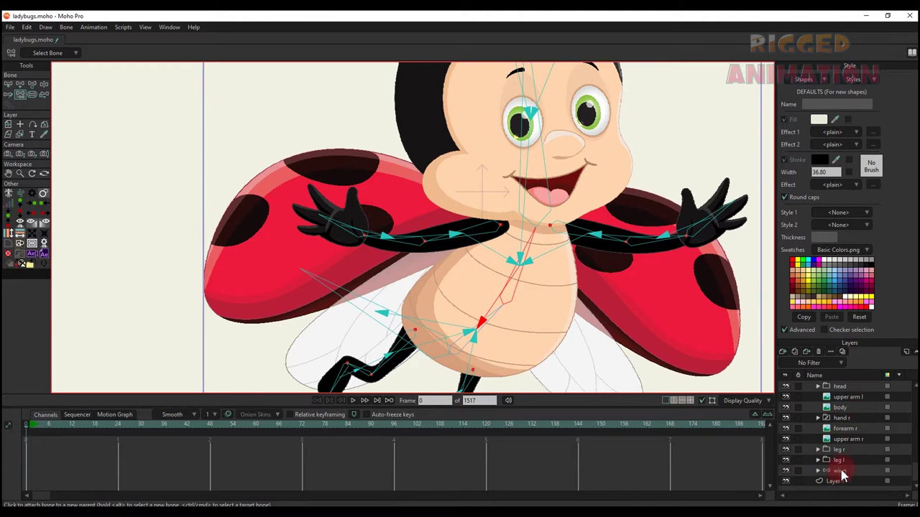
- Select the wing l layer inside the wing bone layer and bind it to the left wing's bone
{"action": "left_click", "coordinate": [840, 471]}
{"action": "right_click", "coordinate": [378, 184], "text": "alt"}
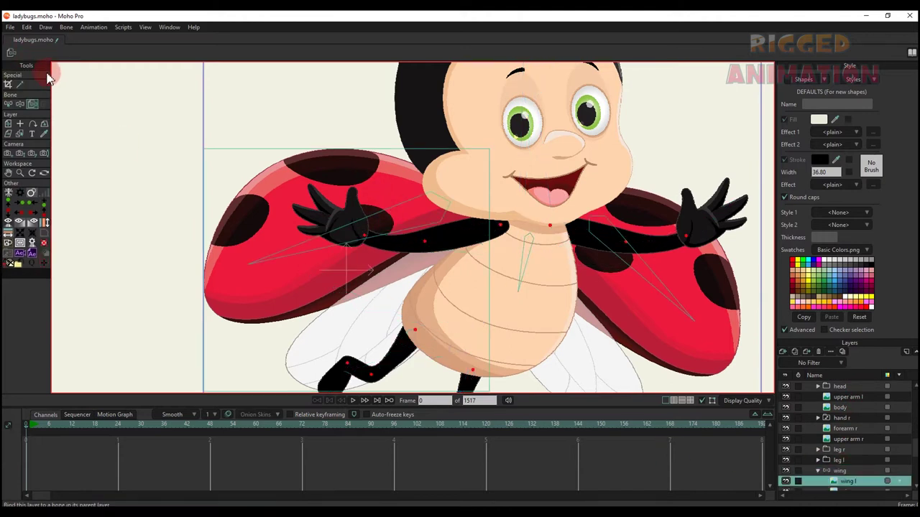
{"action": "left_click", "coordinate": [35, 105]}
{"action": "scroll", "coordinate": [350, 192], "scroll_direction": "down", "scroll_amount": 5}
{"action": "scroll", "coordinate": [363, 211], "scroll_direction": "up", "scroll_amount": 3}
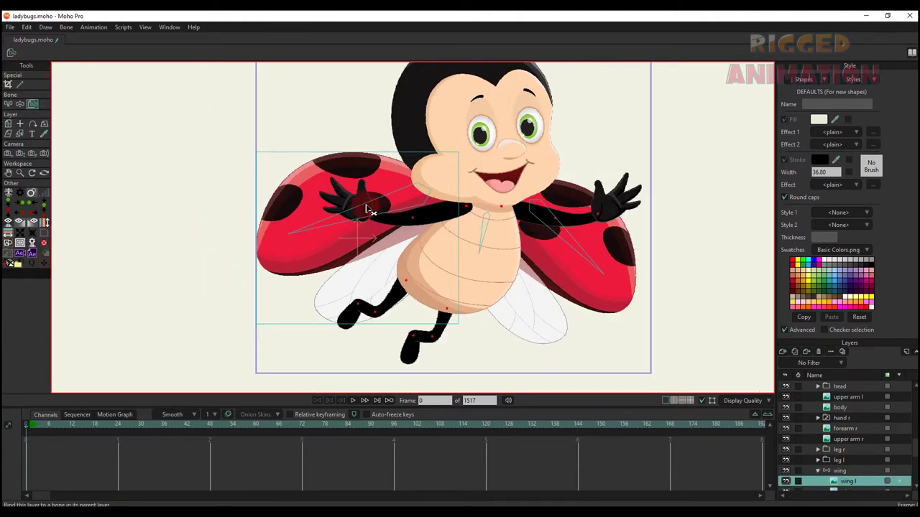
{"action": "left_click", "coordinate": [370, 207]}
- Select the wing r layer and bind it to the right wing's bone
{"action": "scroll", "coordinate": [610, 248], "scroll_direction": "up", "scroll_amount": 1}
{"action": "left_click", "coordinate": [602, 246], "text": "ctrl+alt"}
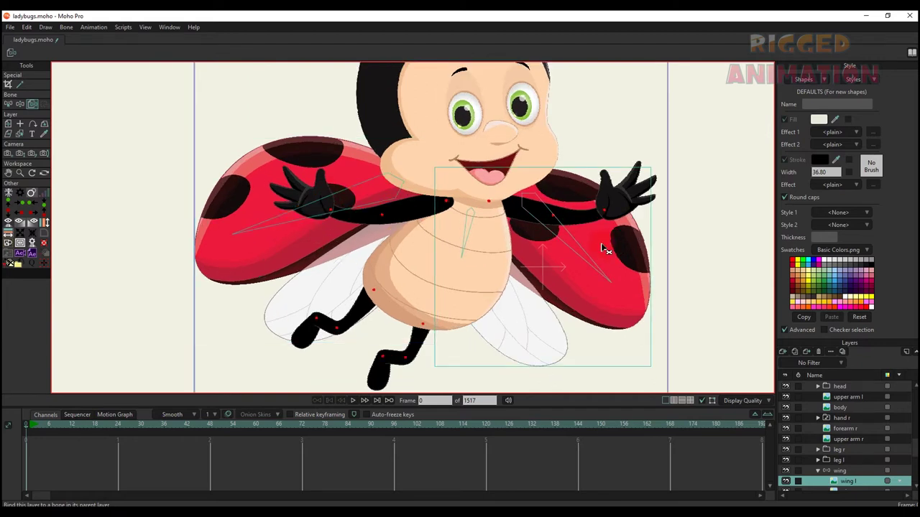
{"action": "left_click", "coordinate": [587, 255]}
{"action": "scroll", "coordinate": [587, 255], "scroll_direction": "down", "scroll_amount": 3}
{"action": "scroll", "coordinate": [525, 265], "scroll_direction": "up", "scroll_amount": 3}
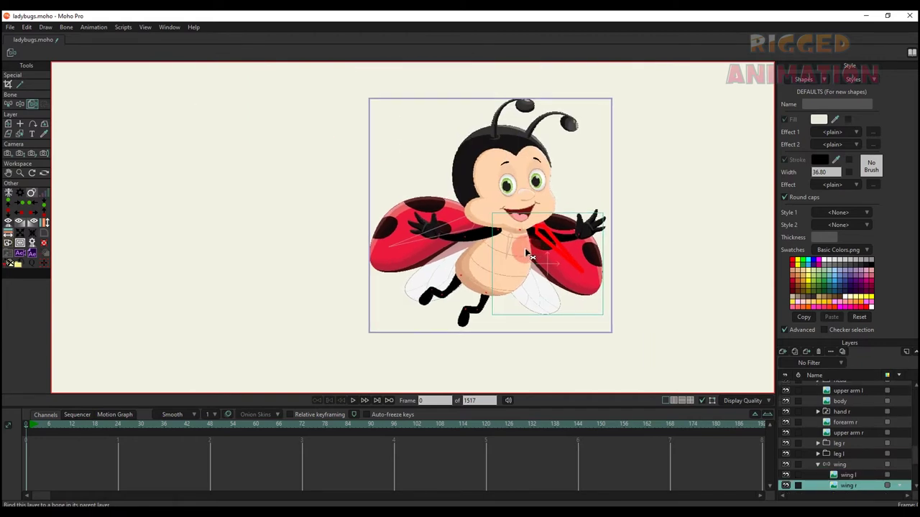
- Flexi-bind the body layer to the two spine bones running through the torso
{"action": "left_click", "coordinate": [501, 281], "text": "ctrl+alt"}
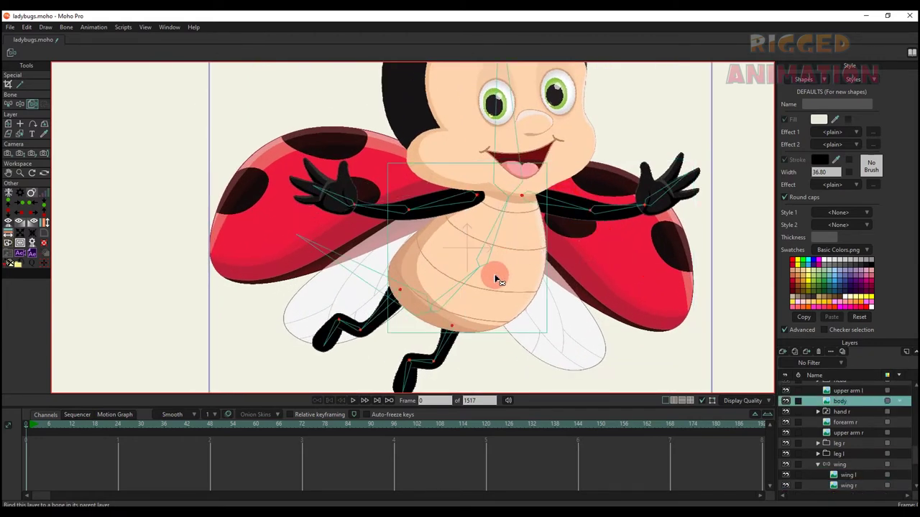
{"action": "scroll", "coordinate": [499, 281], "scroll_direction": "up", "scroll_amount": 1}
{"action": "key", "text": "b"}
{"action": "left_click", "coordinate": [488, 269]}
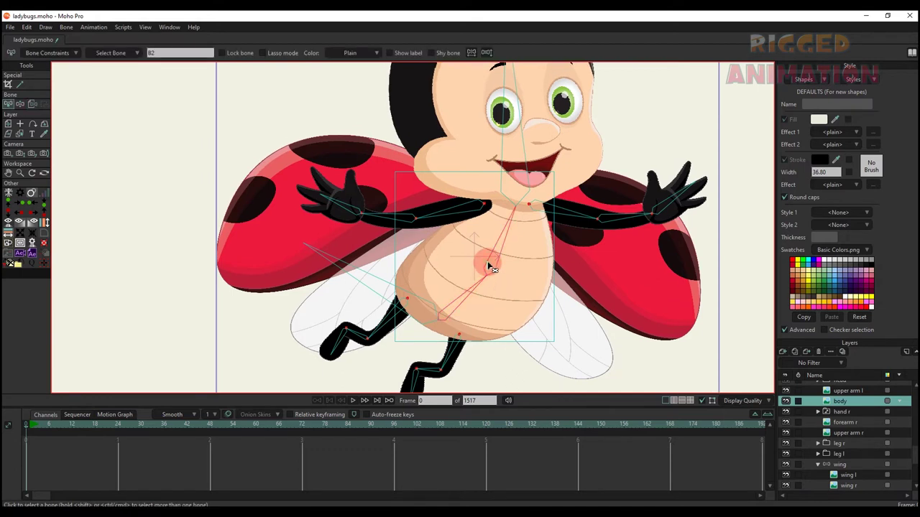
{"action": "key", "text": "ctrl+shift+f"}
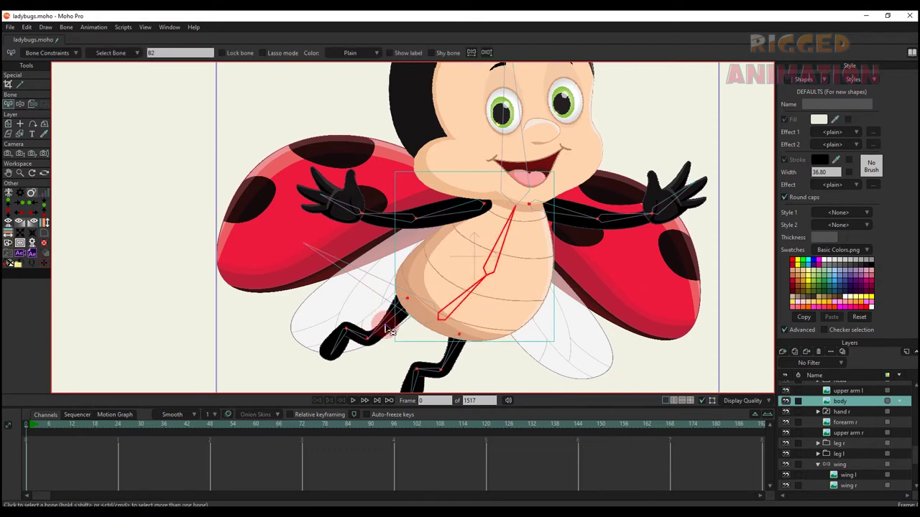
- Bind the upper leg, foreleg and leg layers of the leg l group to their matching bones
{"action": "left_click", "coordinate": [389, 327], "text": "ctrl+alt"}
{"action": "left_click", "coordinate": [33, 106]}
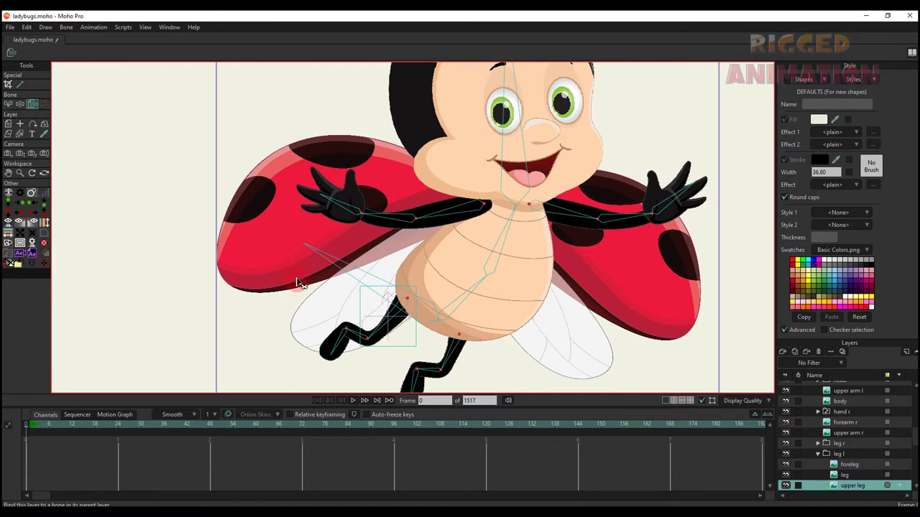
{"action": "scroll", "coordinate": [356, 339], "scroll_direction": "up", "scroll_amount": 2}
{"action": "left_click", "coordinate": [363, 343], "text": "ctrl+alt"}
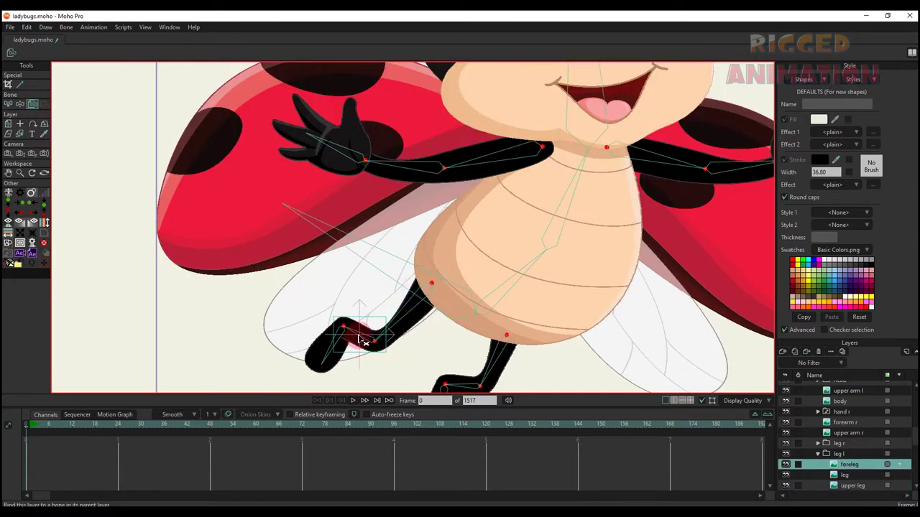
{"action": "left_click", "coordinate": [327, 353], "text": "ctrl+alt"}
{"action": "left_click", "coordinate": [328, 354]}
- Bind the upper leg, foreleg and leg layers of the leg r group to their matching bones
{"action": "left_click_drag", "start_coordinate": [513, 276], "coordinate": [496, 145]}
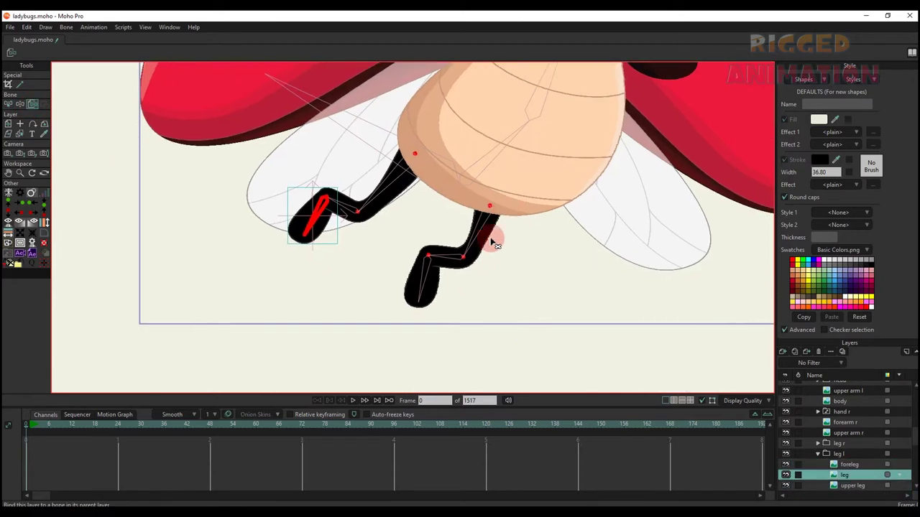
{"action": "left_click", "coordinate": [482, 233], "text": "ctrl+alt"}
{"action": "left_click", "coordinate": [447, 266], "text": "ctrl+alt"}
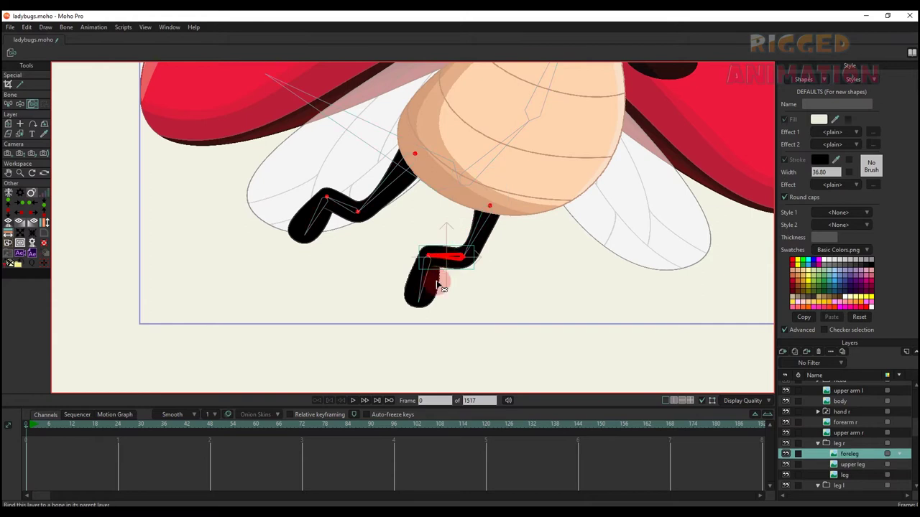
{"action": "left_click", "coordinate": [429, 278], "text": "ctrl+alt"}
{"action": "left_click", "coordinate": [427, 276]}
- Bind the upper arm r, forearm r and hand r layers to the matching bones of the right arm
{"action": "scroll", "coordinate": [435, 260], "scroll_direction": "down", "scroll_amount": 5}
{"action": "left_click_drag", "start_coordinate": [562, 176], "coordinate": [538, 248]}
{"action": "scroll", "coordinate": [537, 241], "scroll_direction": "up", "scroll_amount": 4}
{"action": "left_click", "coordinate": [517, 228], "text": "ctrl+alt"}
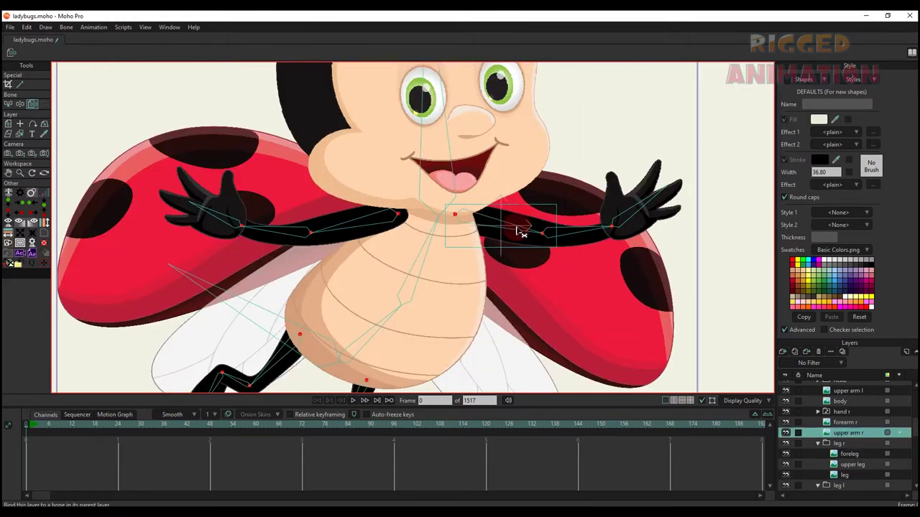
{"action": "left_click", "coordinate": [521, 226]}
{"action": "left_click", "coordinate": [570, 236], "text": "ctrl+alt"}
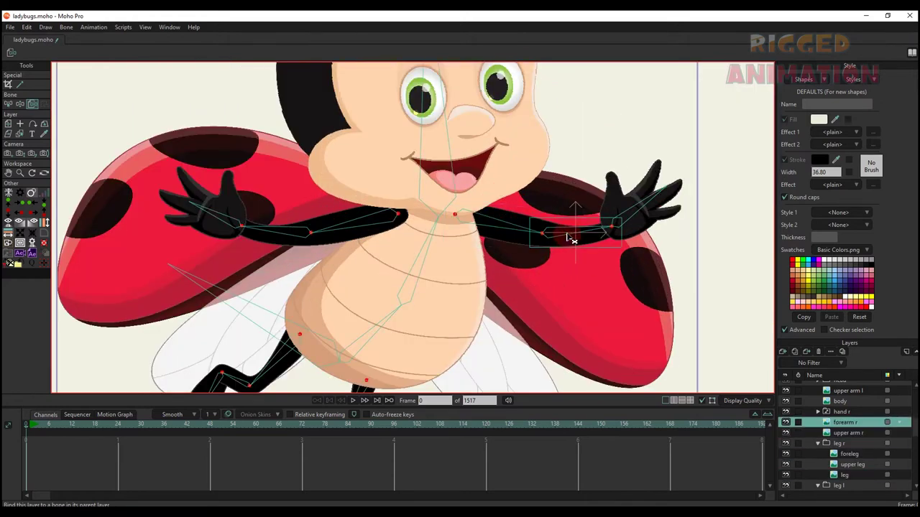
{"action": "left_click", "coordinate": [851, 412]}
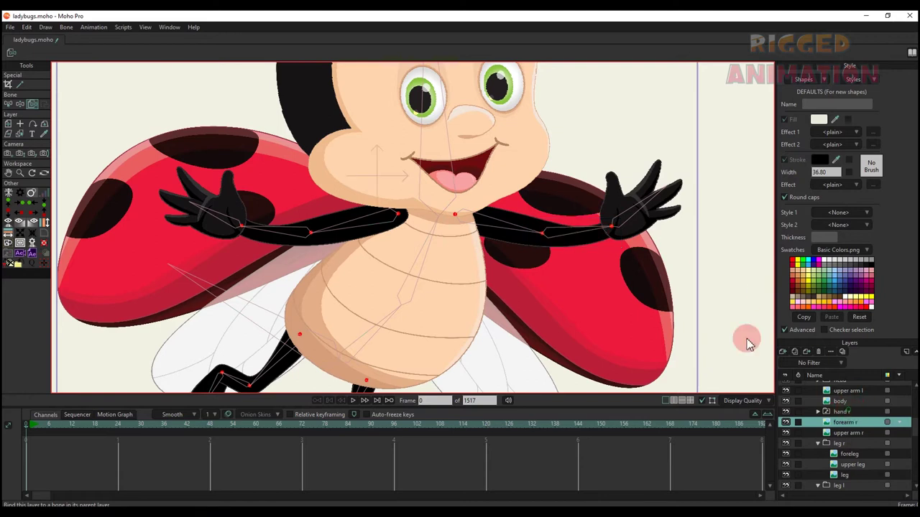
{"action": "left_click", "coordinate": [647, 214]}
- Bind the upper arm l, forearm l and hand l layers to the matching bones of the left arm
{"action": "left_click_drag", "start_coordinate": [279, 222], "coordinate": [331, 242]}
{"action": "left_click", "coordinate": [389, 245], "text": "ctrl+alt"}
{"action": "left_click", "coordinate": [389, 248]}
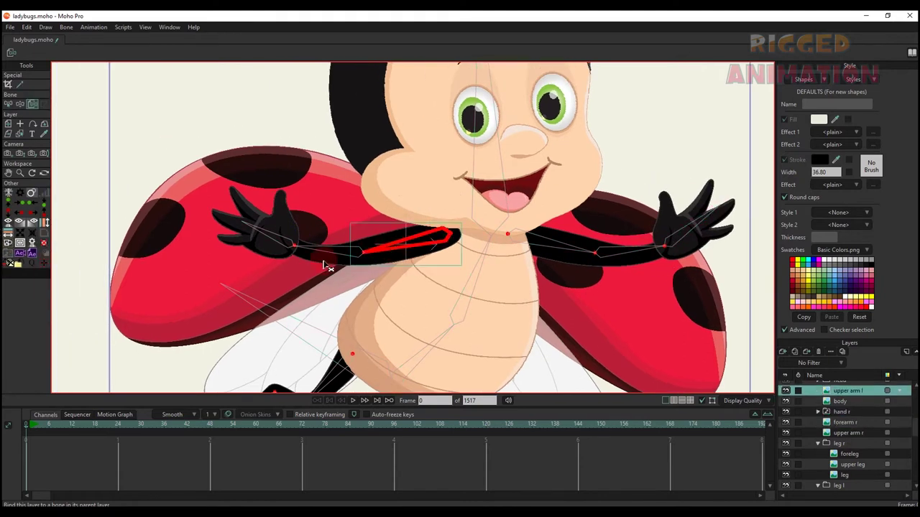
{"action": "left_click", "coordinate": [325, 256], "text": "ctrl+alt"}
{"action": "left_click", "coordinate": [325, 253]}
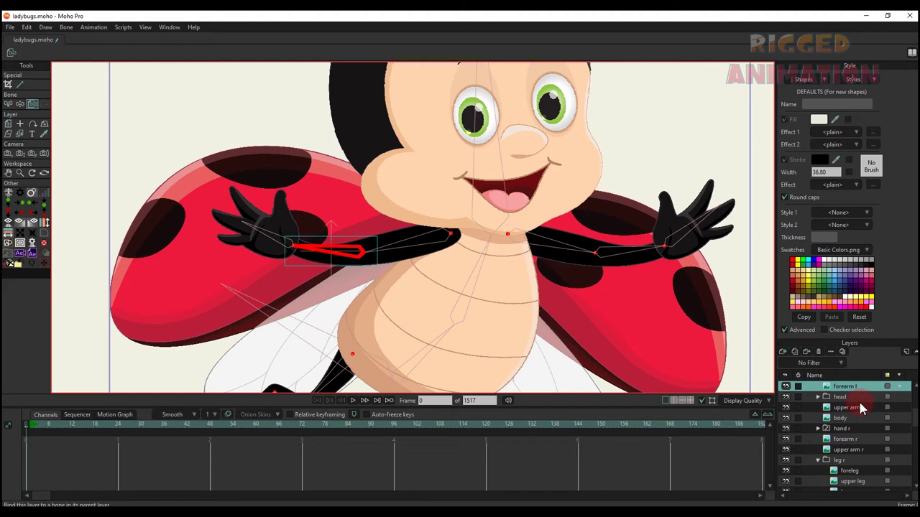
{"action": "left_click", "coordinate": [862, 408]}
{"action": "left_click", "coordinate": [850, 408]}
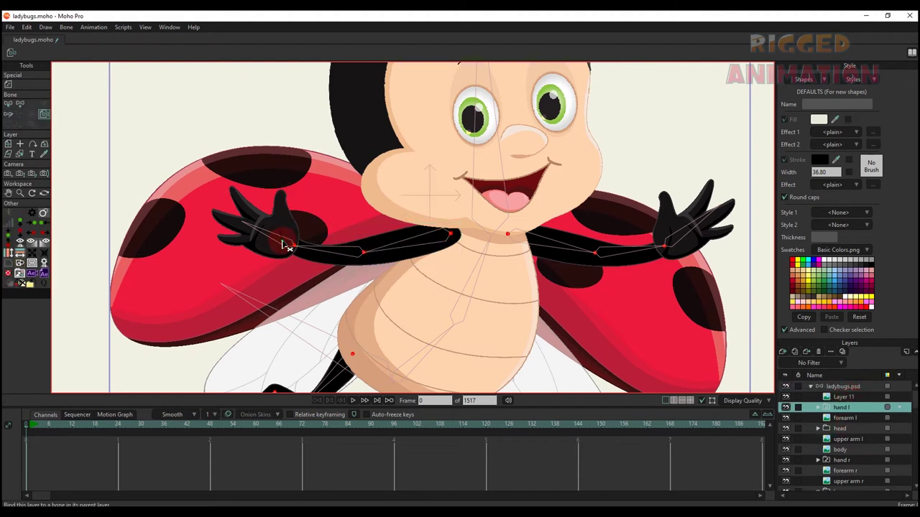
- Select the head image layer inside the head group and bind it to the head bone
{"action": "scroll", "coordinate": [494, 227], "scroll_direction": "down", "scroll_amount": 4}
{"action": "left_click_drag", "start_coordinate": [494, 227], "coordinate": [488, 283]}
{"action": "left_click", "coordinate": [458, 274], "text": "ctrl+alt"}
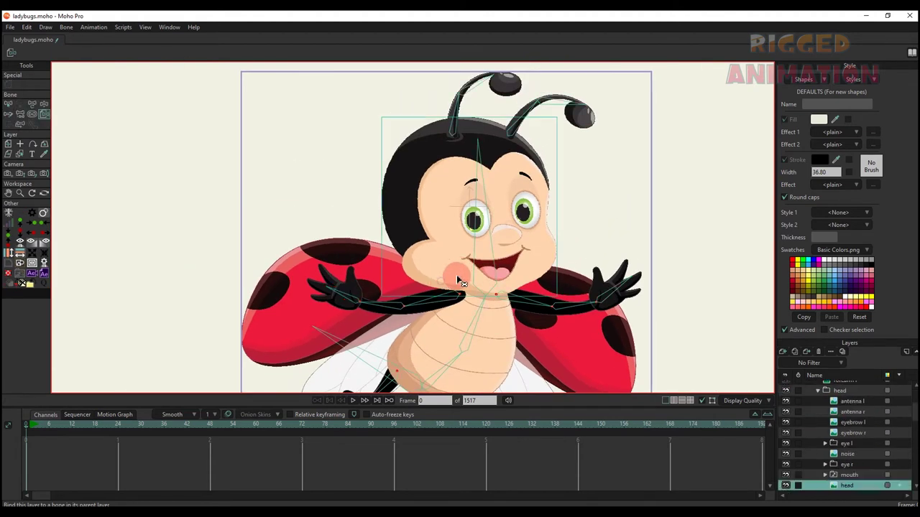
{"action": "left_click", "coordinate": [482, 284]}
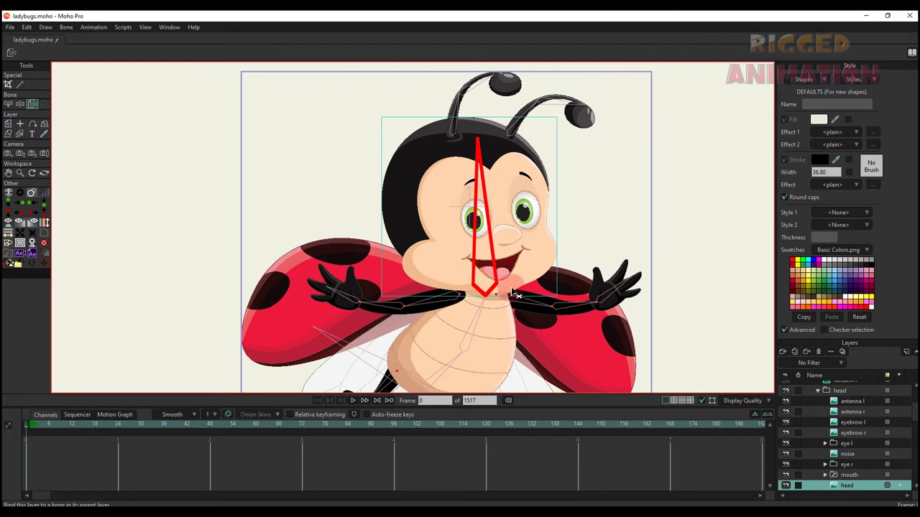
- Bind the mouth and noise layers to the head bone
{"action": "left_click", "coordinate": [848, 476]}
{"action": "left_click", "coordinate": [493, 252]}
{"action": "right_click", "coordinate": [514, 236], "text": "alt"}
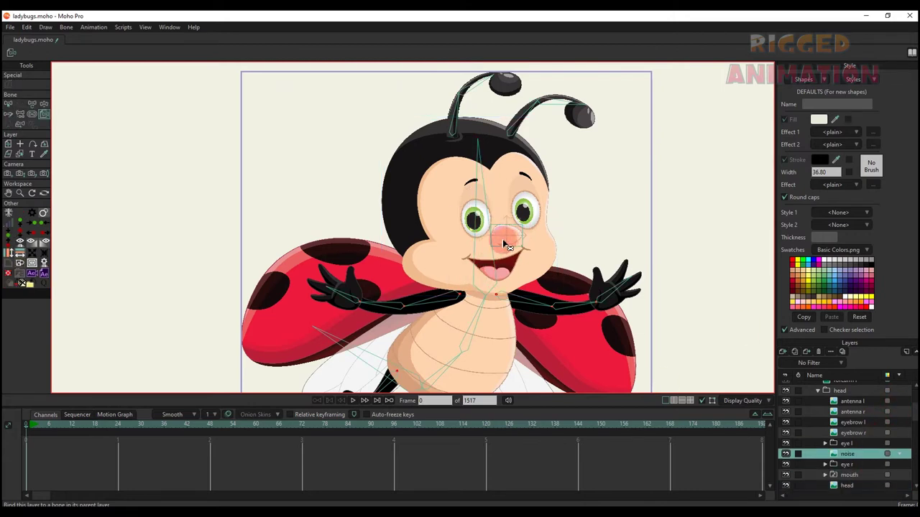
{"action": "left_click", "coordinate": [489, 246]}
{"action": "scroll", "coordinate": [496, 237], "scroll_direction": "up", "scroll_amount": 4}
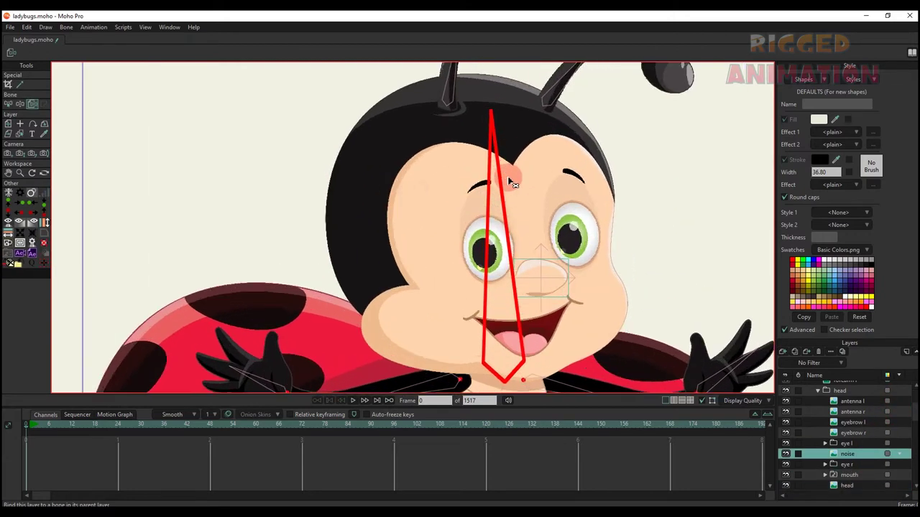
{"action": "left_click_drag", "start_coordinate": [493, 187], "coordinate": [539, 176]}
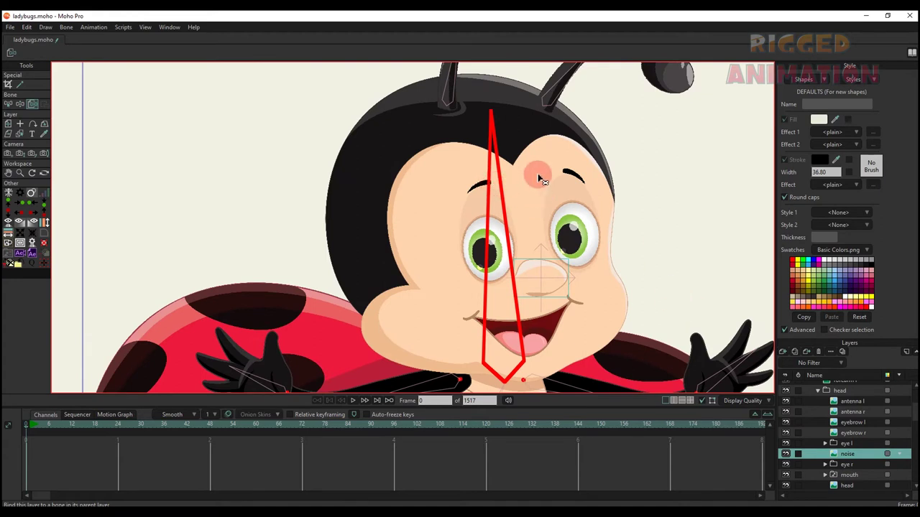
- In the ladybugs.psd bone layer, draw a three-bone chain along the left eyebrow as a child of the head bone
{"action": "left_click", "coordinate": [846, 412]}
{"action": "scroll", "coordinate": [842, 404], "scroll_direction": "up", "scroll_amount": 1}
{"action": "left_click", "coordinate": [842, 387]}
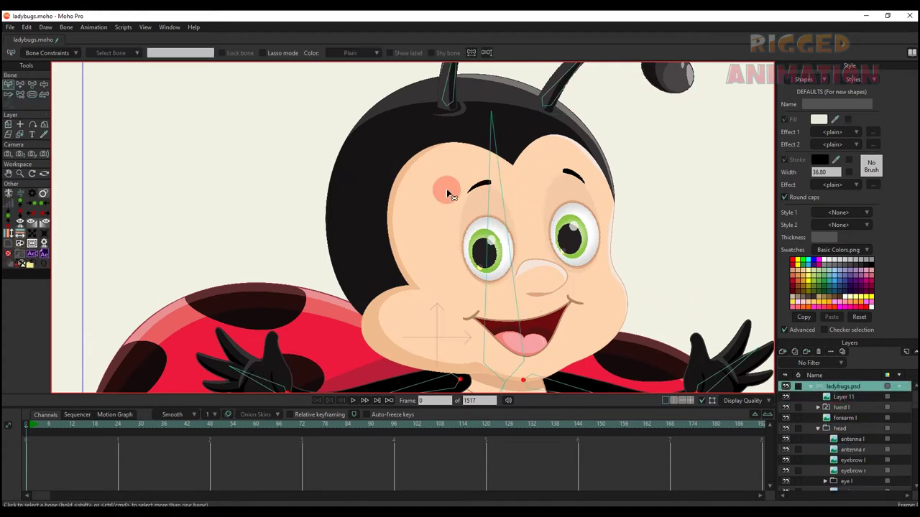
{"action": "scroll", "coordinate": [505, 225], "scroll_direction": "up", "scroll_amount": 3}
{"action": "key", "text": "b"}
{"action": "key", "text": "a"}
{"action": "scroll", "coordinate": [496, 221], "scroll_direction": "up", "scroll_amount": 5}
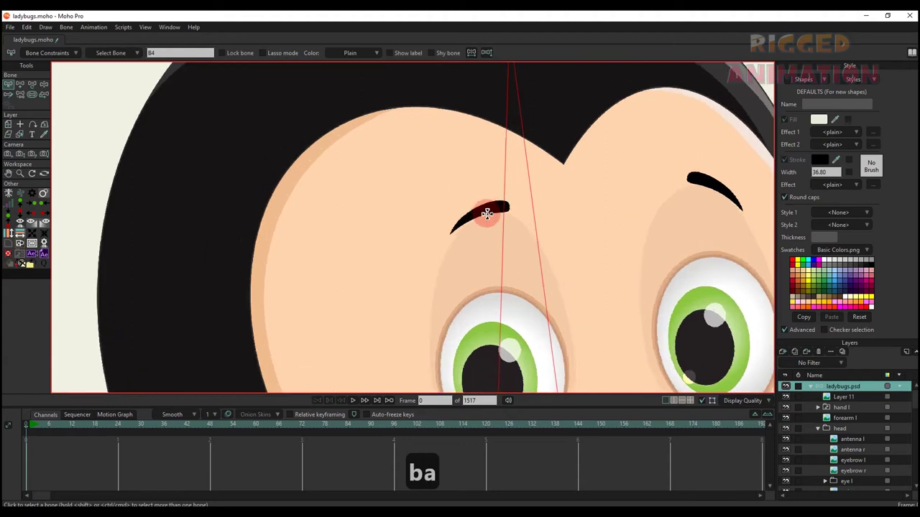
{"action": "mouse_move", "coordinate": [343, 278]}
{"action": "left_mouse_down"}
{"action": "mouse_move", "coordinate": [366, 252]}
{"action": "mouse_move", "coordinate": [477, 214]}
{"action": "left_mouse_up"}
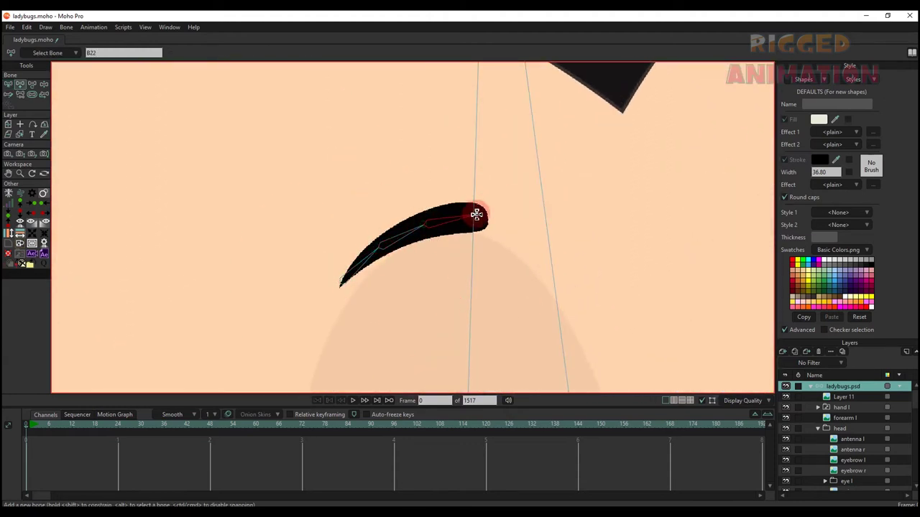
- Reselect the head bone and draw a three-bone chain along the right eyebrow from its outer tip inward
{"action": "scroll", "coordinate": [481, 216], "scroll_direction": "down", "scroll_amount": 4}
{"action": "scroll", "coordinate": [506, 238], "scroll_direction": "up", "scroll_amount": 2}
{"action": "key", "text": "b"}
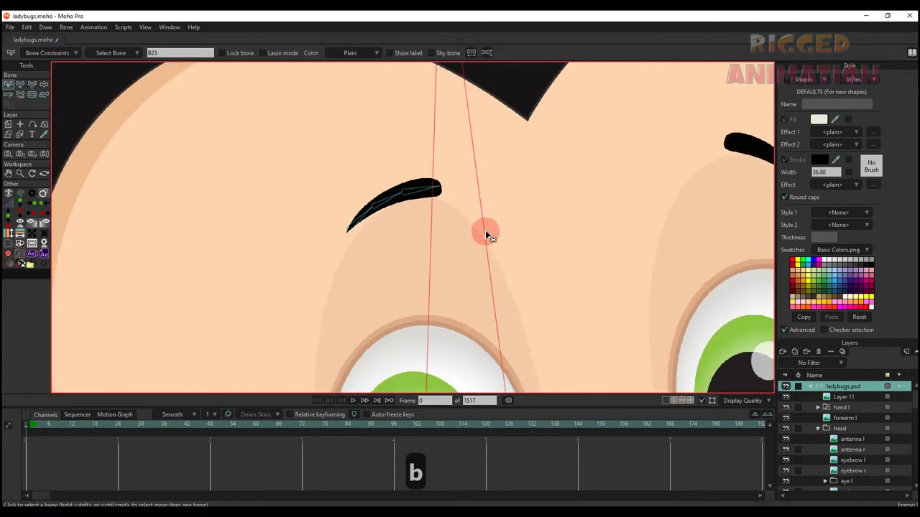
{"action": "scroll", "coordinate": [487, 230], "scroll_direction": "down", "scroll_amount": 2}
{"action": "scroll", "coordinate": [661, 155], "scroll_direction": "up", "scroll_amount": 2}
{"action": "key", "text": "a"}
{"action": "scroll", "coordinate": [649, 226], "scroll_direction": "up", "scroll_amount": 2}
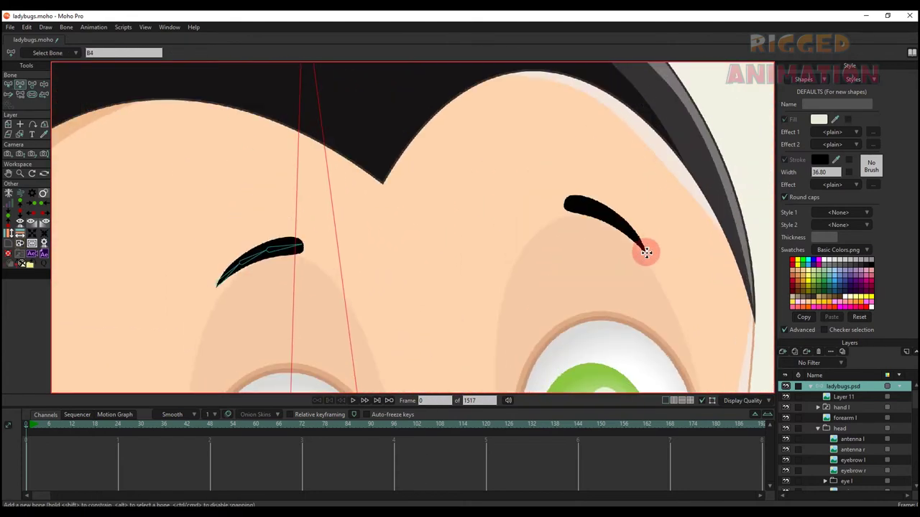
{"action": "mouse_move", "coordinate": [644, 250]}
{"action": "left_mouse_down"}
{"action": "mouse_move", "coordinate": [596, 209]}
{"action": "mouse_move", "coordinate": [571, 203]}
{"action": "left_mouse_up"}
- Check the parenting of both eyebrow bone chains with the Reparent Bone tool
{"action": "scroll", "coordinate": [540, 201], "scroll_direction": "down", "scroll_amount": 3}
{"action": "left_click_drag", "start_coordinate": [483, 263], "coordinate": [503, 223]}
{"action": "scroll", "coordinate": [497, 204], "scroll_direction": "down", "scroll_amount": 2}
{"action": "key", "text": "p"}
{"action": "scroll", "coordinate": [505, 225], "scroll_direction": "up", "scroll_amount": 4}
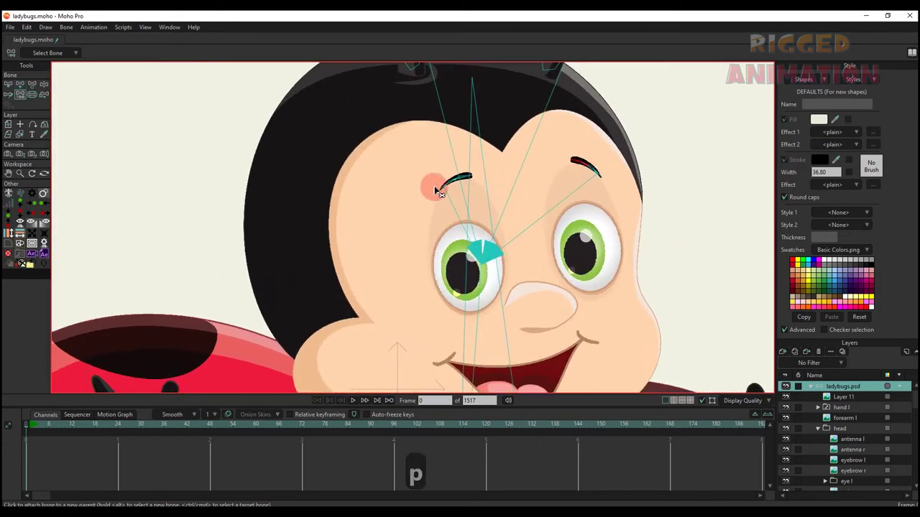
{"action": "scroll", "coordinate": [591, 185], "scroll_direction": "up", "scroll_amount": 4}
{"action": "key", "text": "b"}
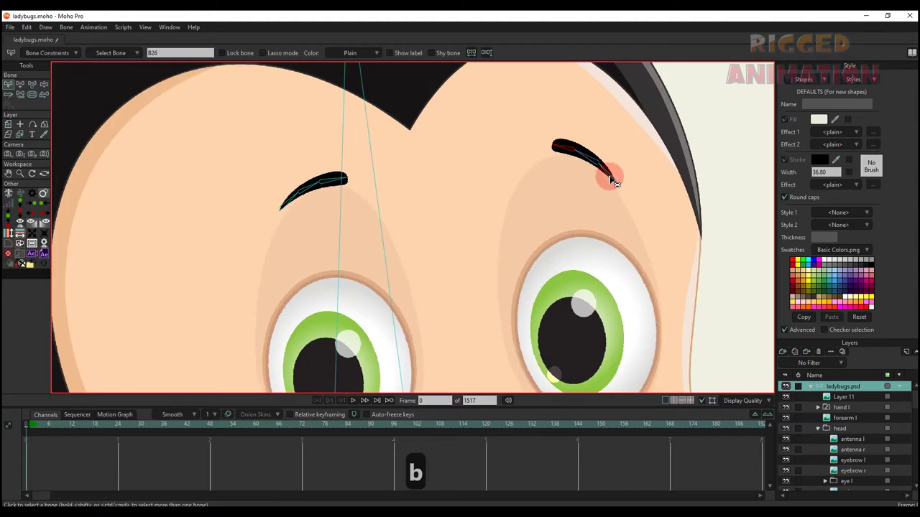
{"action": "left_click", "coordinate": [288, 208]}
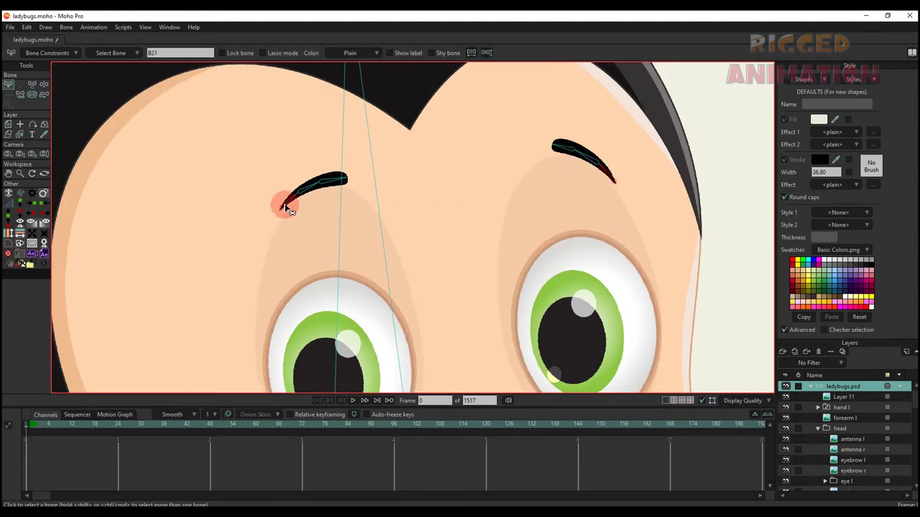
{"action": "key", "text": "p"}
{"action": "scroll", "coordinate": [288, 208], "scroll_direction": "down", "scroll_amount": 8}
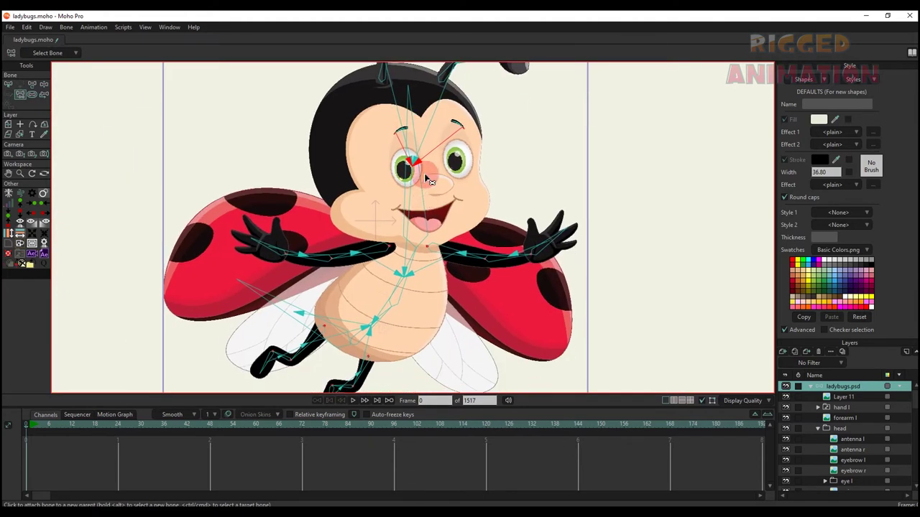
{"action": "key", "text": "b"}
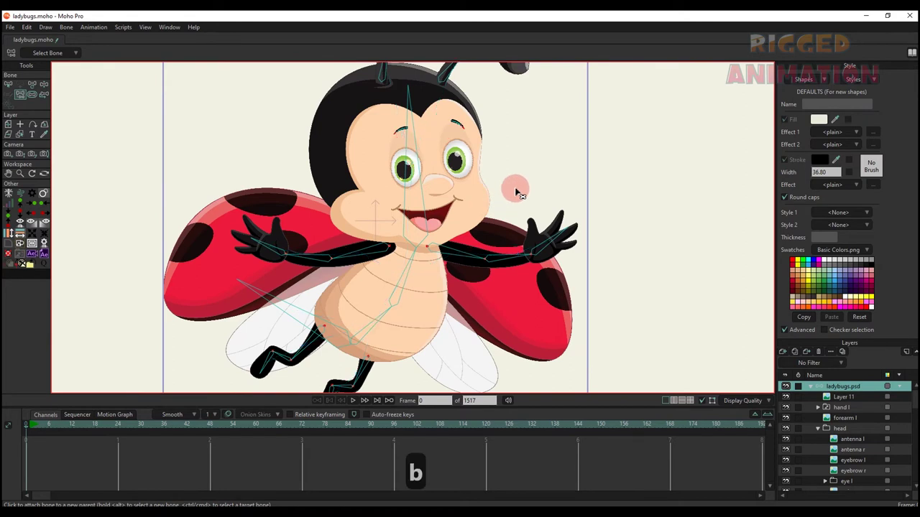
- Draw a short horizontal bone with two pin bones above it in the empty area beside the face
{"action": "left_click_drag", "start_coordinate": [424, 151], "coordinate": [486, 223]}
{"action": "scroll", "coordinate": [442, 181], "scroll_direction": "up", "scroll_amount": 6}
{"action": "scroll", "coordinate": [468, 216], "scroll_direction": "down", "scroll_amount": 5}
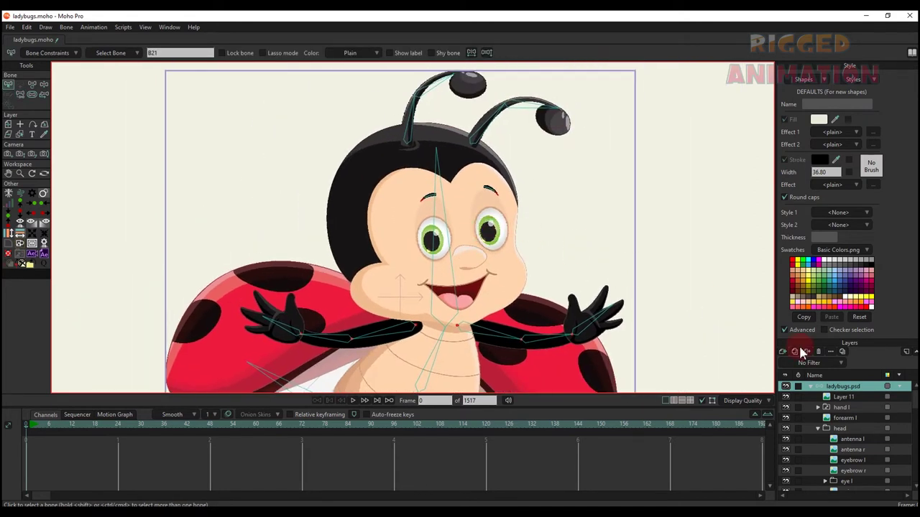
{"action": "key", "text": "b"}
{"action": "scroll", "coordinate": [453, 219], "scroll_direction": "up", "scroll_amount": 2}
{"action": "left_click", "coordinate": [447, 241]}
{"action": "key", "text": "a"}
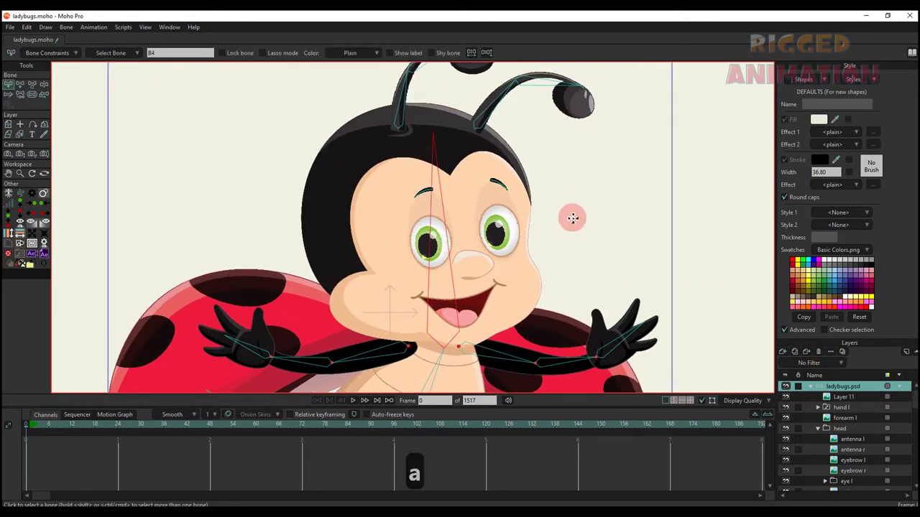
{"action": "key", "text": "b"}
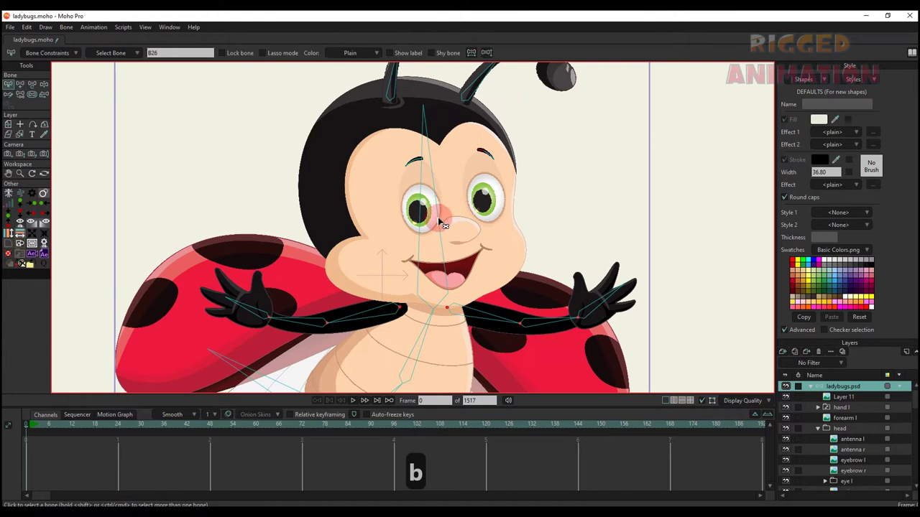
{"action": "key", "text": "a"}
{"action": "left_click_drag", "start_coordinate": [555, 194], "coordinate": [619, 192]}
{"action": "left_click_drag", "start_coordinate": [554, 179], "coordinate": [613, 180]}
{"action": "scroll", "coordinate": [577, 180], "scroll_direction": "down", "scroll_amount": 3}
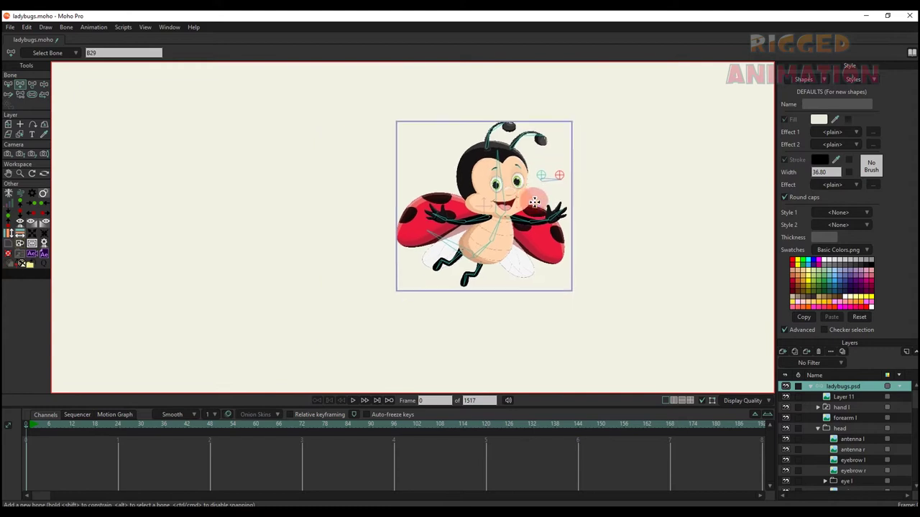
- Deselect all bones and view their influence regions with the Bone Strength tool
{"action": "key", "text": "b"}
{"action": "left_click", "coordinate": [276, 106]}
{"action": "key", "text": "s"}
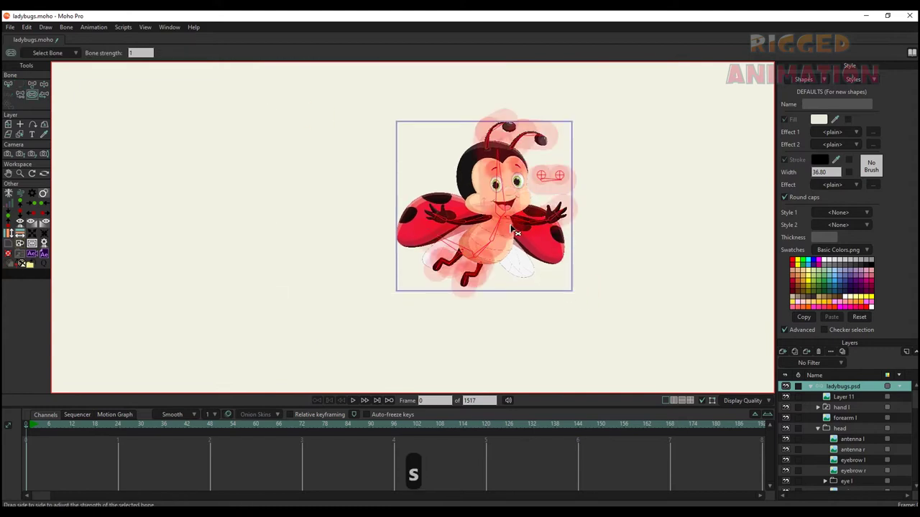
{"action": "key", "text": "b"}
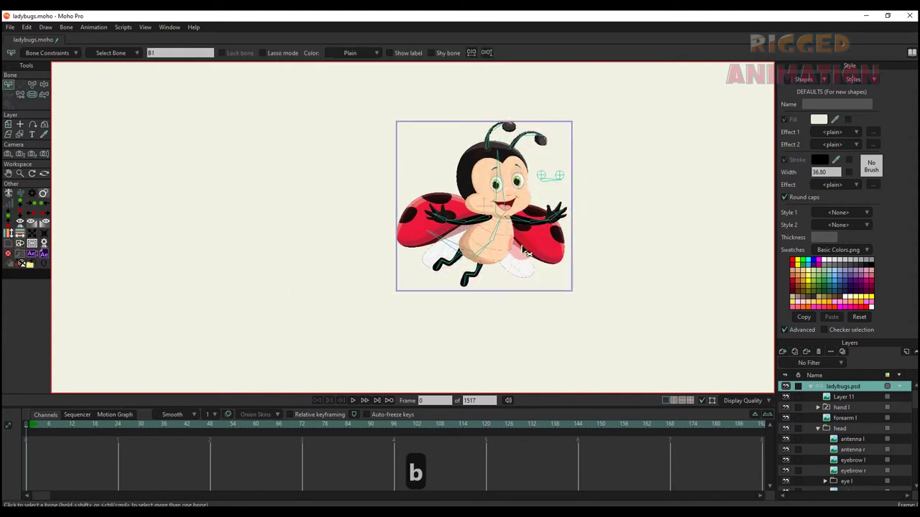
- Rename the horizontal control bone beside the face as eyeballs and show its label
{"action": "scroll", "coordinate": [554, 225], "scroll_direction": "up", "scroll_amount": 5}
{"action": "left_click_drag", "start_coordinate": [549, 221], "coordinate": [537, 195]}
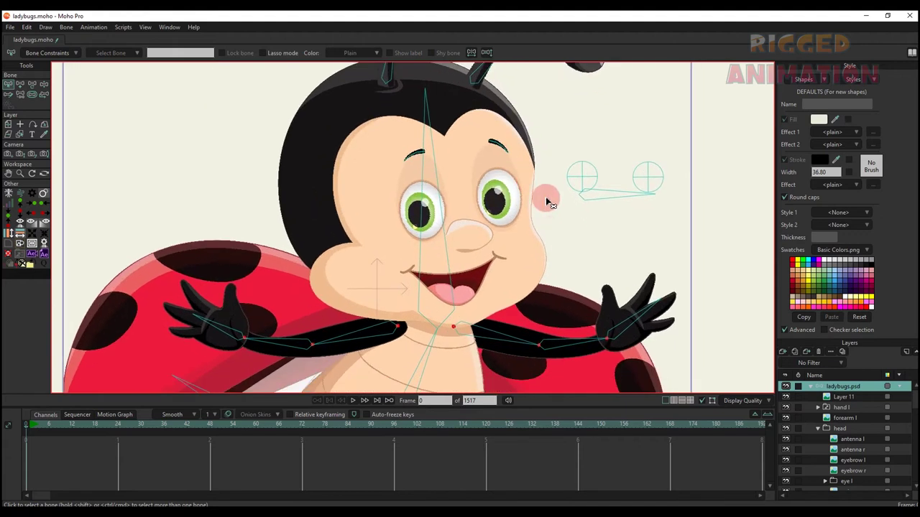
{"action": "left_click", "coordinate": [602, 204]}
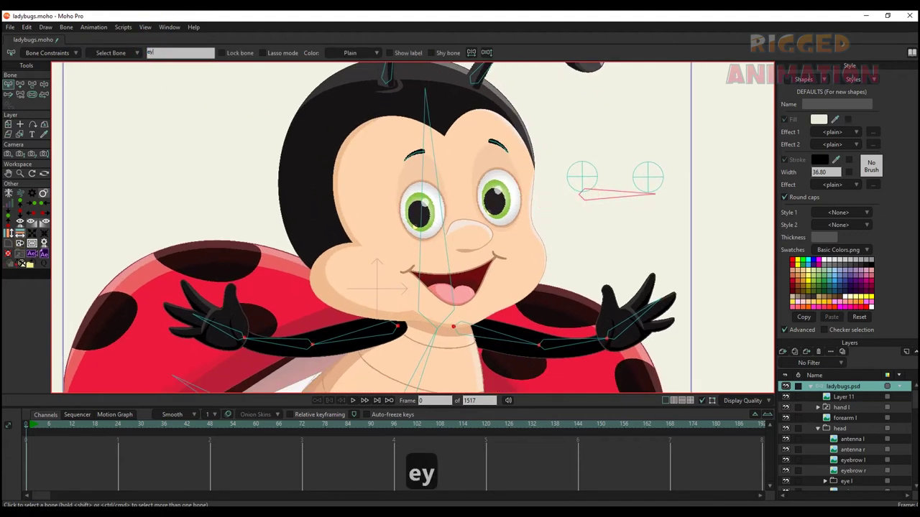
{"action": "type", "text": "eyeballs"}
{"action": "key", "text": "Return"}
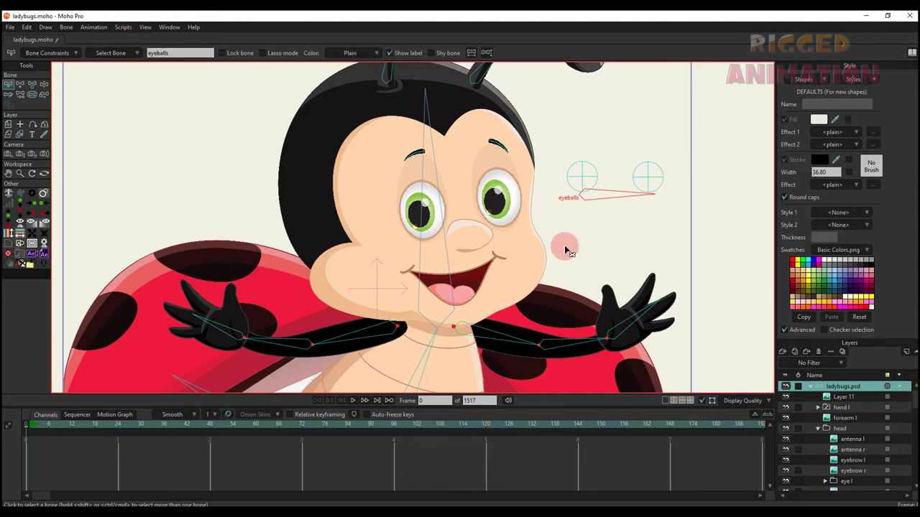
- Bind the eyeball r layer to the pin bone farther from the face, above the eyeballs bone
{"action": "left_click_drag", "start_coordinate": [496, 201], "coordinate": [465, 216]}
{"action": "scroll", "coordinate": [465, 215], "scroll_direction": "up", "scroll_amount": 5}
{"action": "right_click", "coordinate": [466, 217], "text": "alt"}
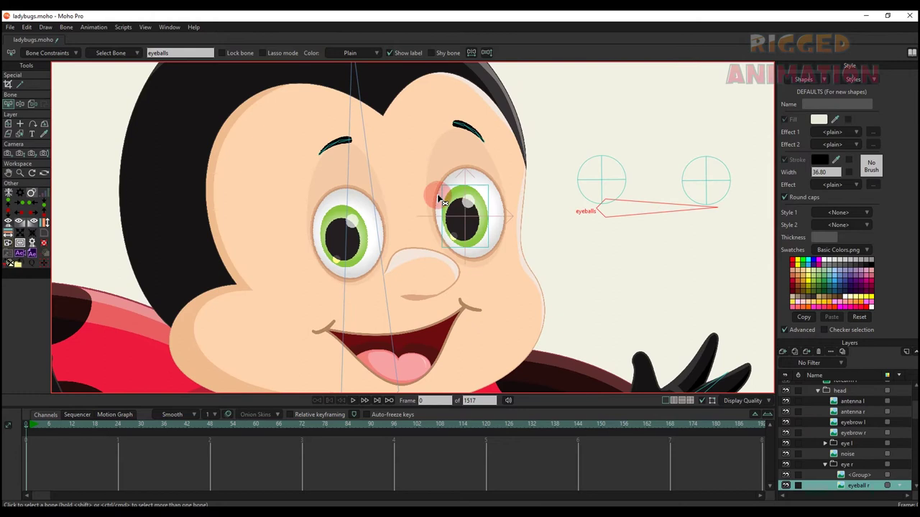
{"action": "left_click", "coordinate": [33, 104]}
{"action": "left_click", "coordinate": [616, 206]}
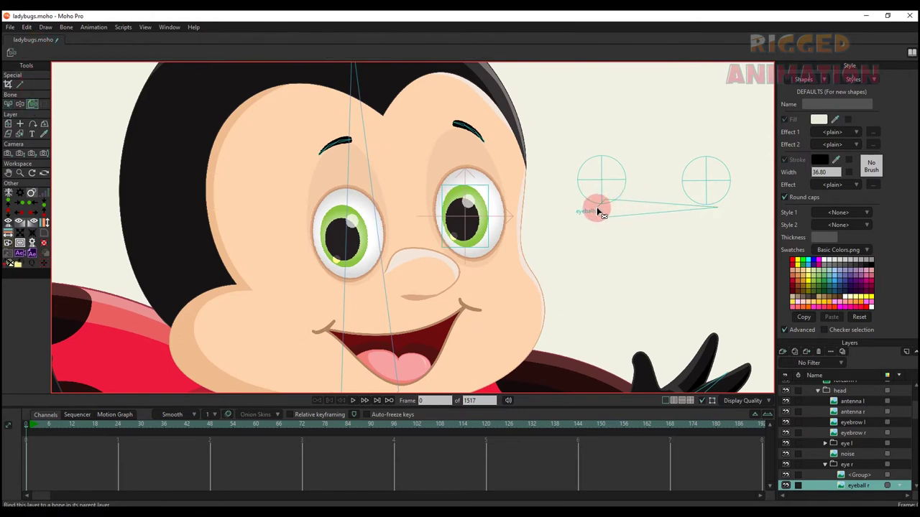
{"action": "left_click", "coordinate": [597, 211]}
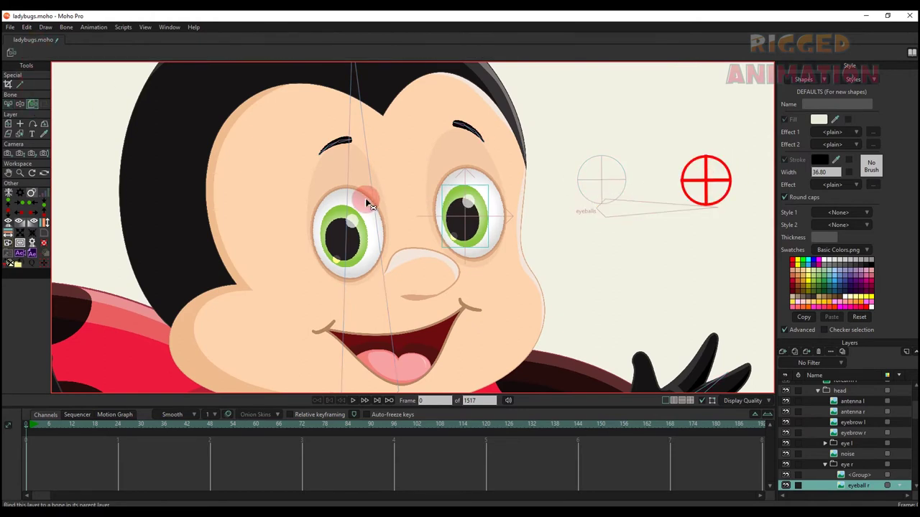
- Bind the eyeball l layer to the pin bone nearer the face, above the eyeballs bone
{"action": "left_click", "coordinate": [353, 236], "text": "ctrl+alt"}
{"action": "left_click", "coordinate": [600, 210]}
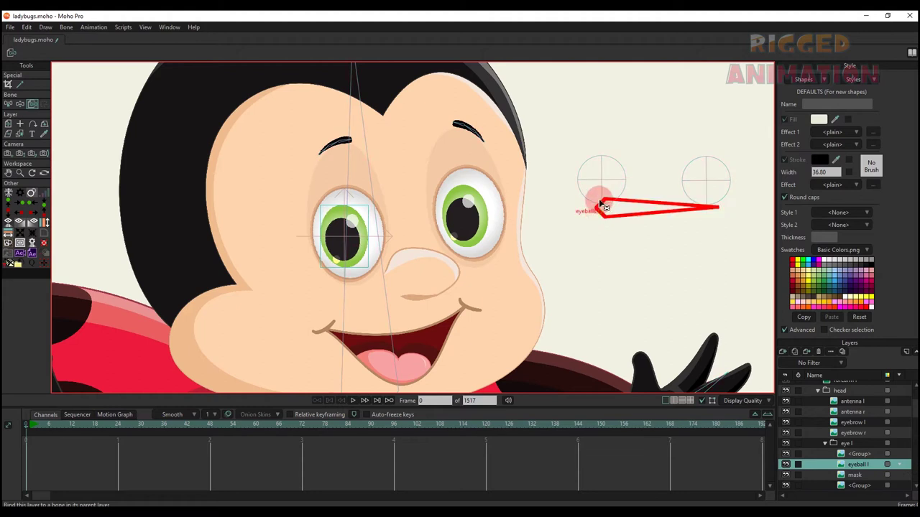
{"action": "left_click", "coordinate": [601, 180]}
- Bind the top <Group>, mask and bottom <Group> layers of the eye r group to the head bone
{"action": "left_click", "coordinate": [483, 173], "text": "ctrl+alt"}
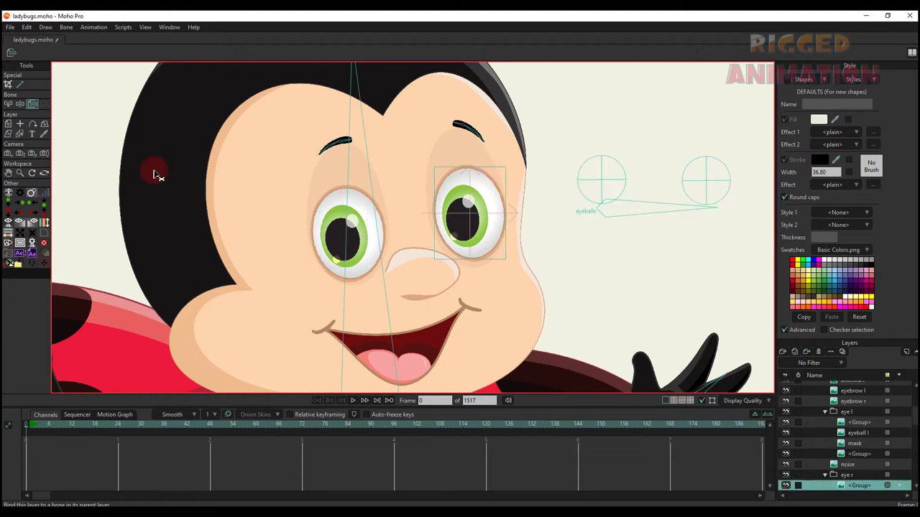
{"action": "left_click", "coordinate": [371, 181]}
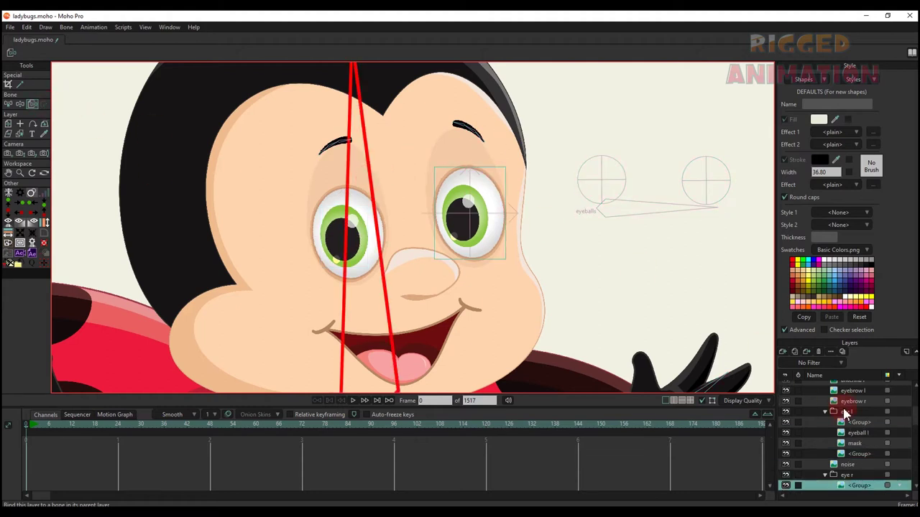
{"action": "scroll", "coordinate": [847, 426], "scroll_direction": "down", "scroll_amount": 2}
{"action": "left_click", "coordinate": [856, 444]}
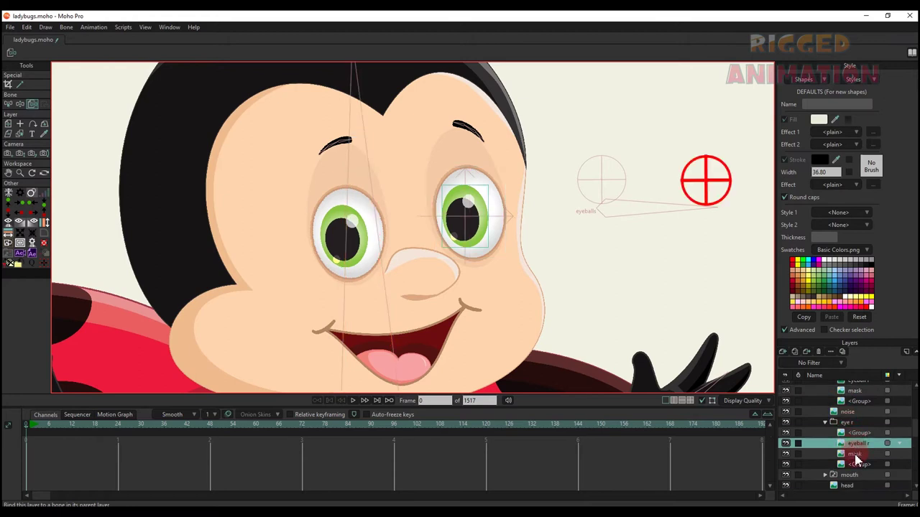
{"action": "left_click", "coordinate": [856, 456]}
{"action": "left_click", "coordinate": [414, 249]}
{"action": "left_click", "coordinate": [398, 258]}
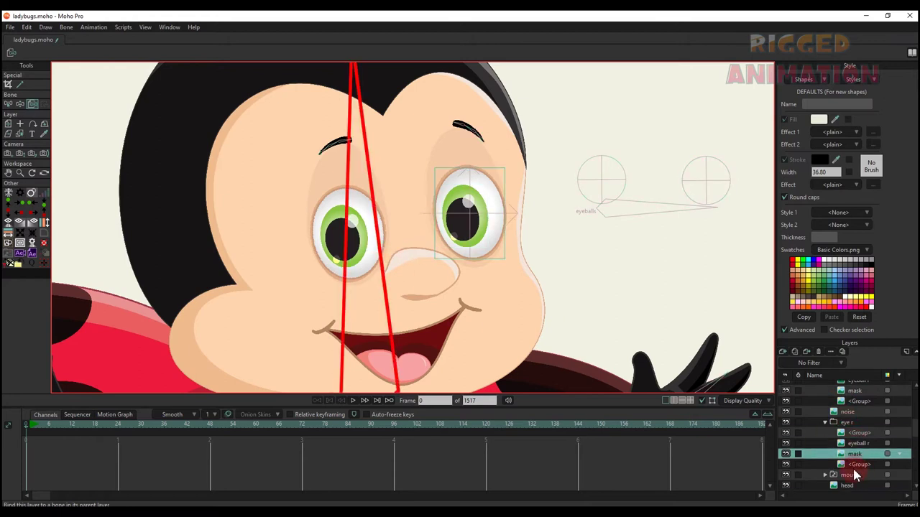
{"action": "left_click", "coordinate": [856, 465]}
{"action": "left_click", "coordinate": [385, 278]}
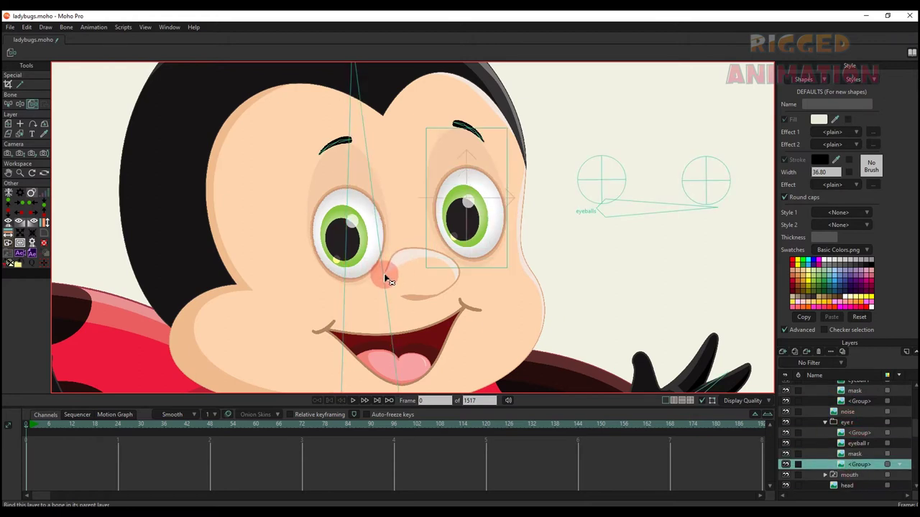
- Bind the top <Group>, mask and bottom <Group> layers of the eye l group to the head bone
{"action": "left_click", "coordinate": [324, 200]}
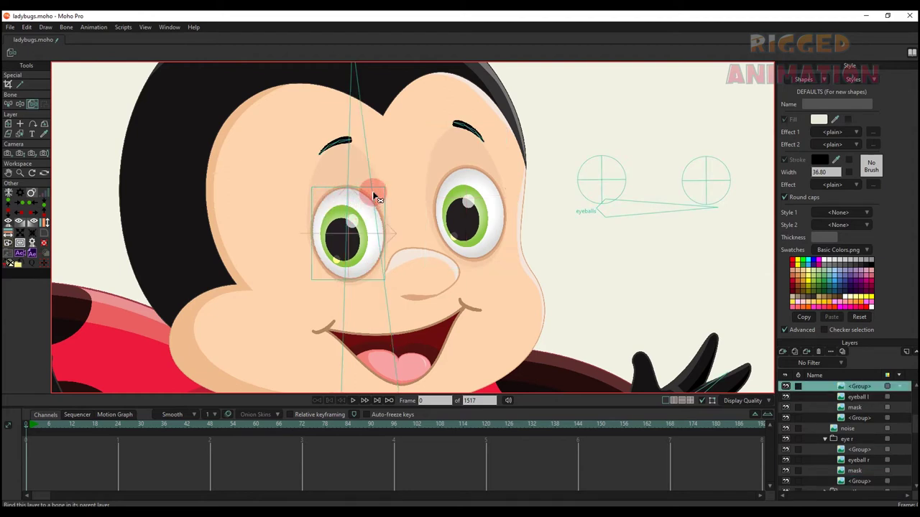
{"action": "left_click", "coordinate": [332, 195]}
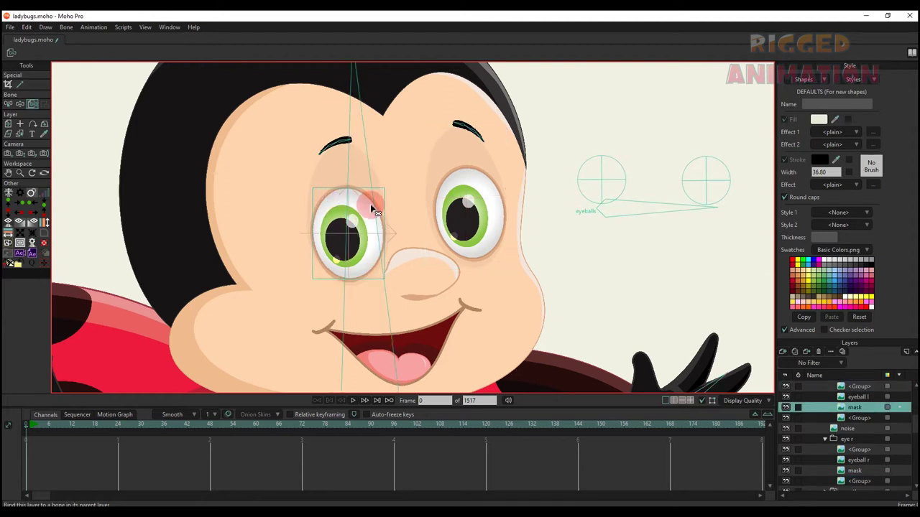
{"action": "left_click", "coordinate": [332, 171]}
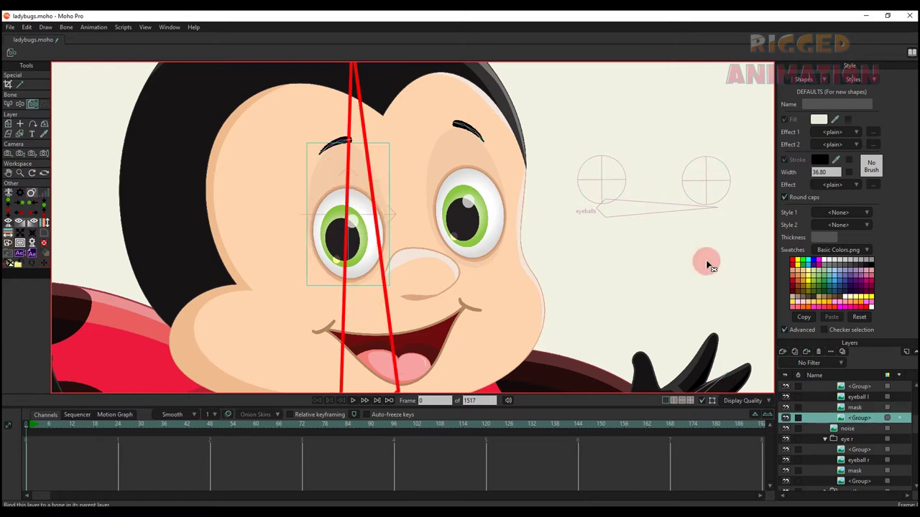
- Set the group mask of the eye l group to Hide all in its layer settings
{"action": "left_click", "coordinate": [848, 420]}
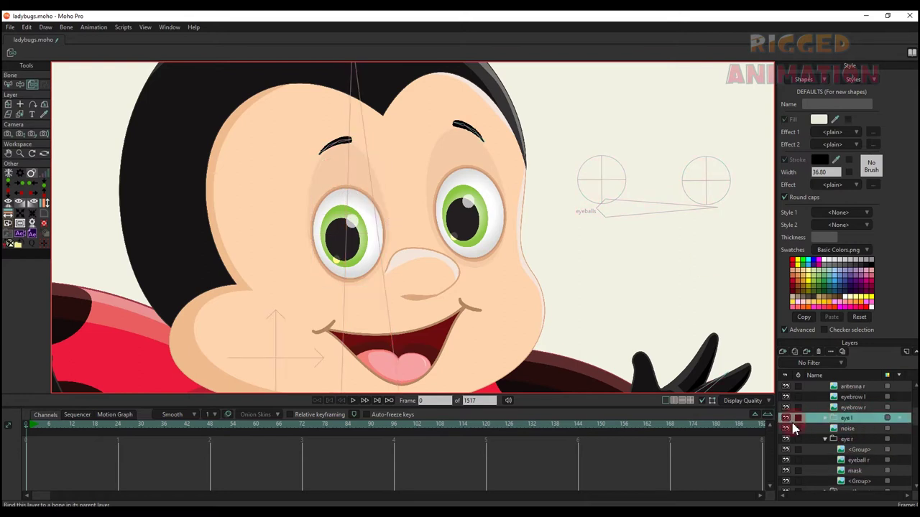
{"action": "left_click", "coordinate": [786, 419]}
{"action": "left_click", "coordinate": [786, 418]}
{"action": "double_click", "coordinate": [858, 421]}
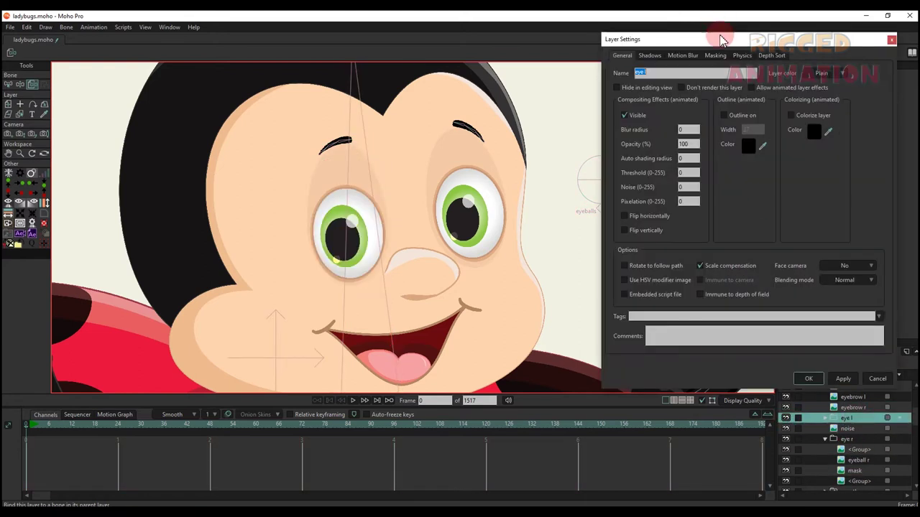
{"action": "left_click", "coordinate": [715, 58]}
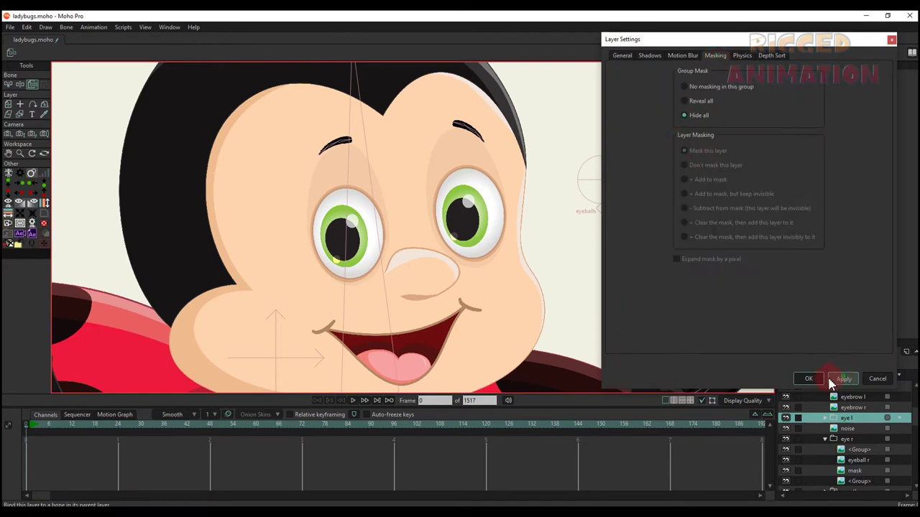
{"action": "key", "text": "Return"}
- Expand the eye l group and set its top <Group> layer to Don't mask this layer
{"action": "left_click", "coordinate": [825, 418]}
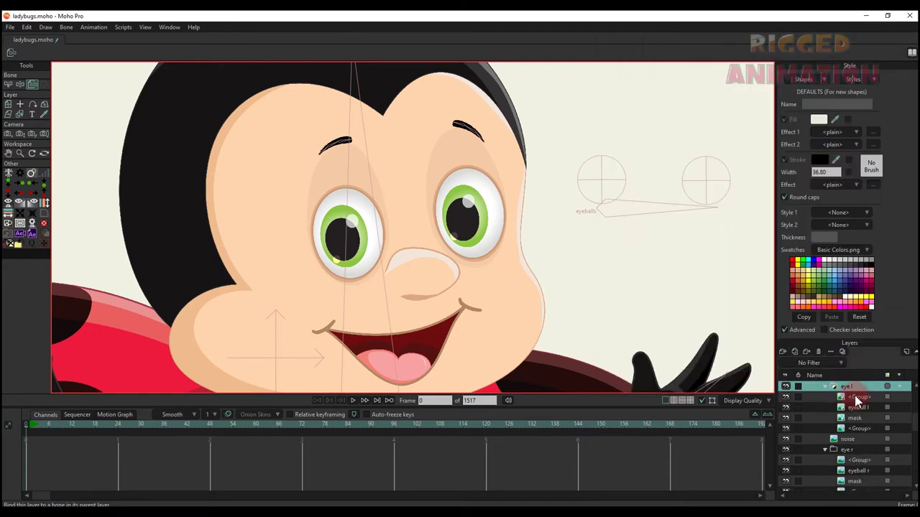
{"action": "left_click", "coordinate": [858, 398]}
{"action": "left_click", "coordinate": [859, 407]}
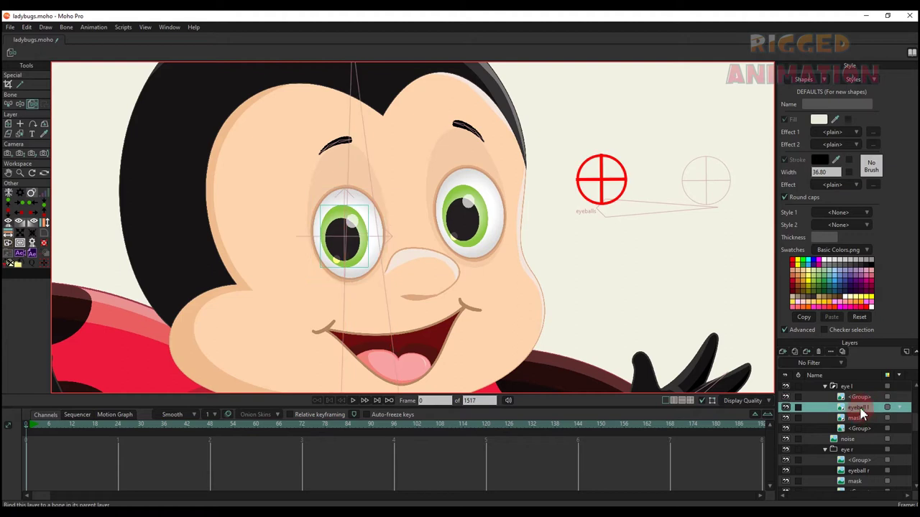
{"action": "right_click", "coordinate": [859, 398]}
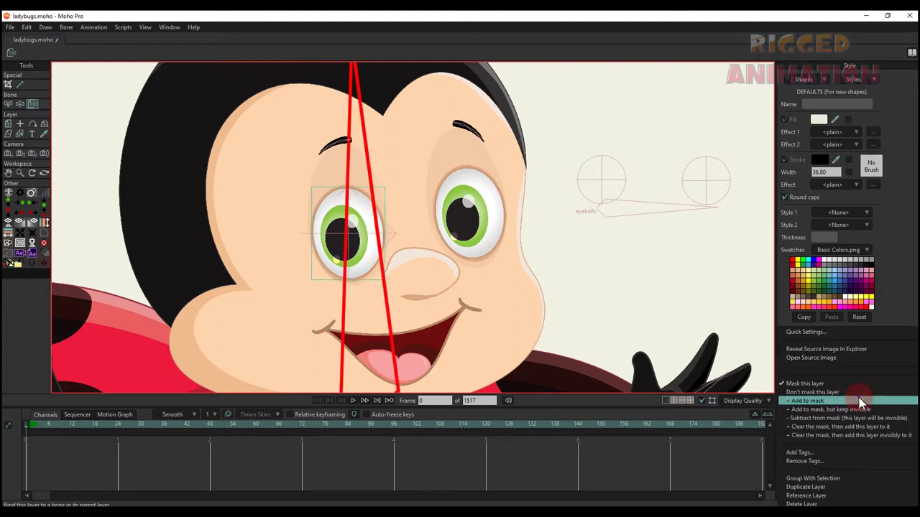
{"action": "left_click", "coordinate": [814, 393]}
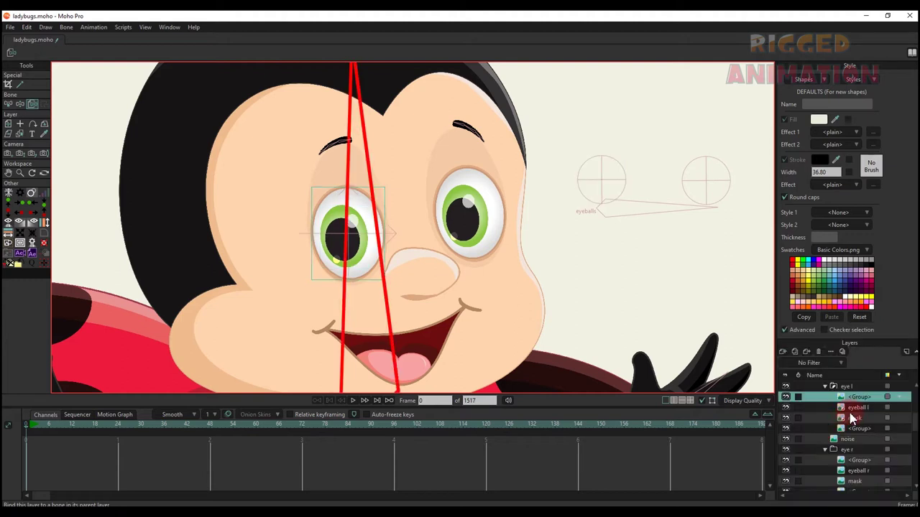
- Check how the bottom <Group> layer of eye l affects the masking by switching its visibility off and on
{"action": "left_click", "coordinate": [854, 406]}
{"action": "left_click", "coordinate": [856, 418]}
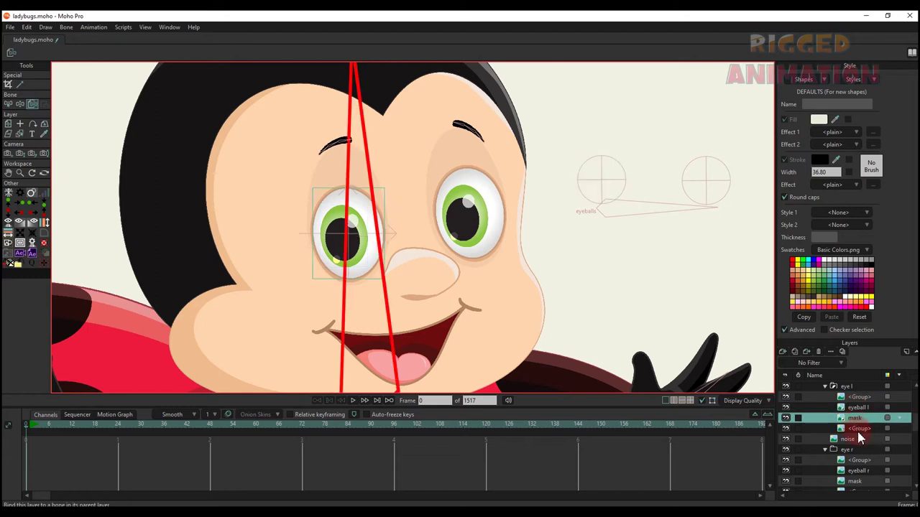
{"action": "left_click", "coordinate": [859, 429]}
{"action": "left_click", "coordinate": [787, 431]}
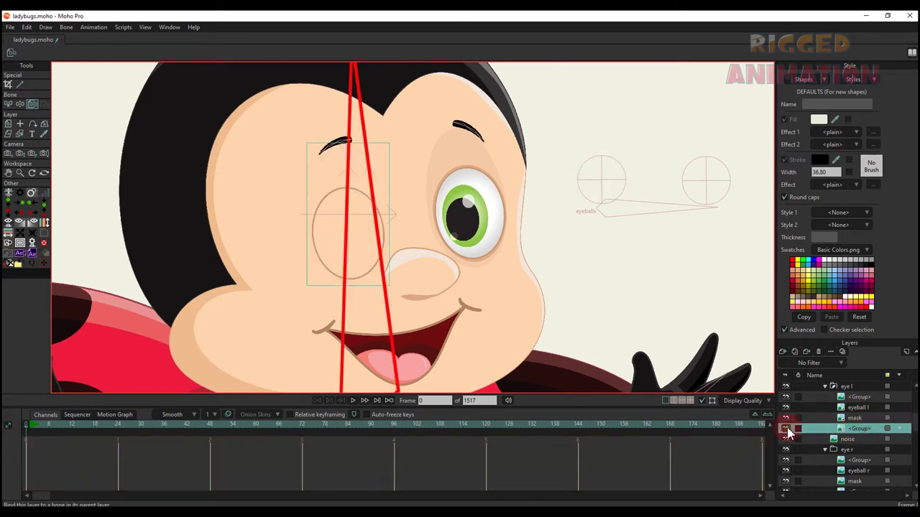
{"action": "left_click", "coordinate": [788, 431]}
{"action": "left_click", "coordinate": [787, 431]}
{"action": "left_click", "coordinate": [788, 432]}
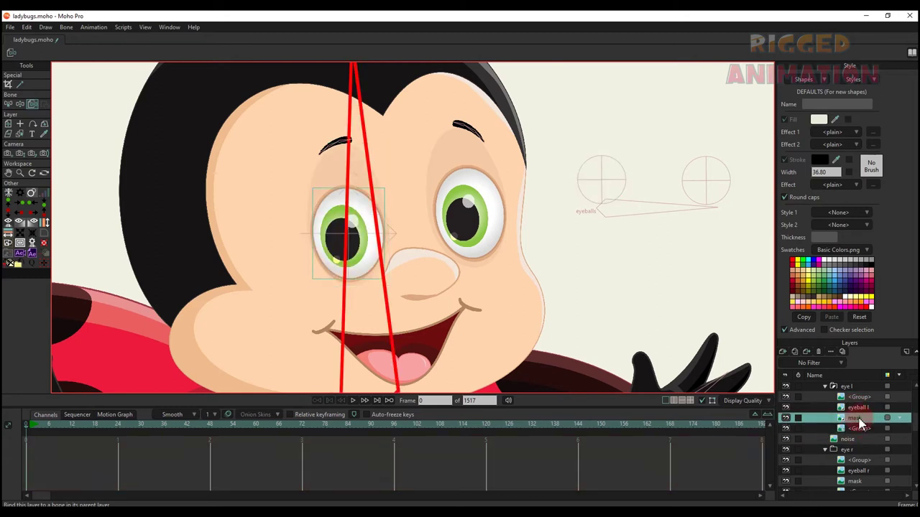
- In the eye l group, set the mask layer to Add to mask and the bottom <Group> layer to Don't mask this layer
{"action": "right_click", "coordinate": [873, 430]}
{"action": "left_click", "coordinate": [825, 396]}
{"action": "left_click", "coordinate": [845, 429]}
{"action": "right_click", "coordinate": [846, 429]}
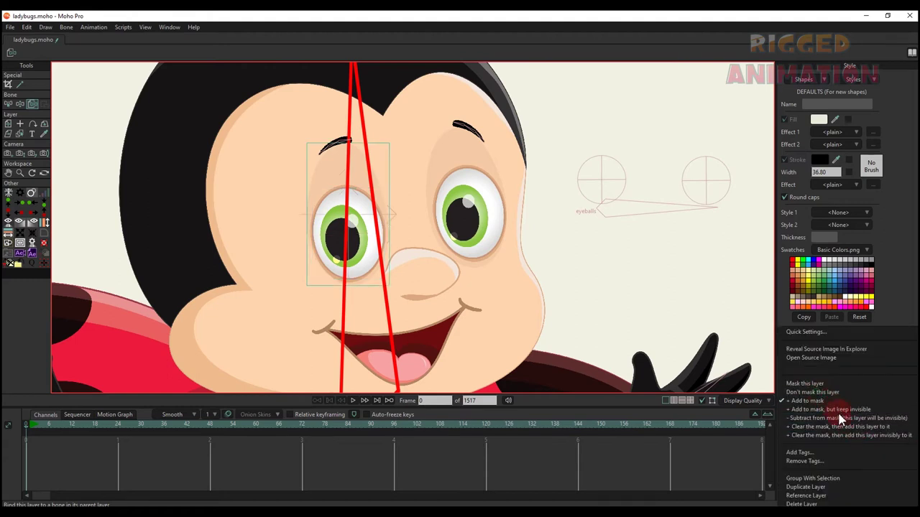
{"action": "left_click", "coordinate": [827, 400]}
- Test the eye l masking by switching the bottom <Group> and mask layers off and on
{"action": "left_click", "coordinate": [785, 429]}
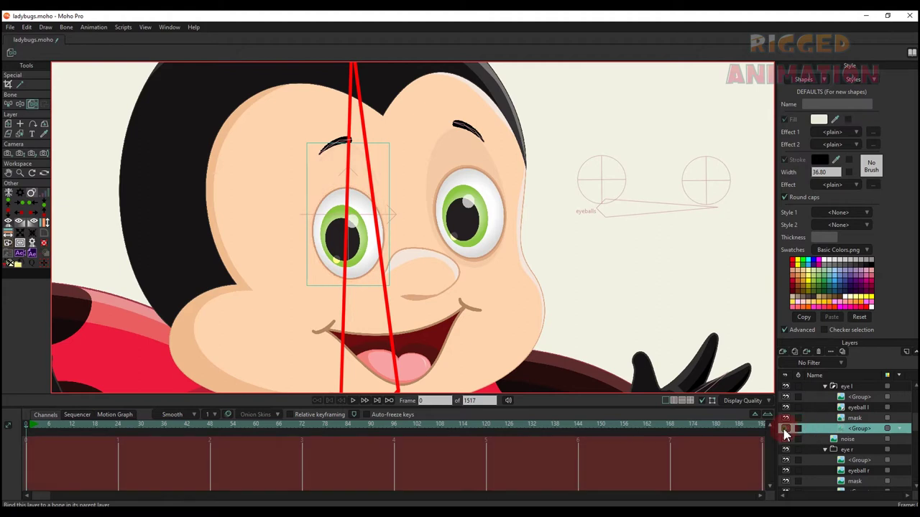
{"action": "left_click", "coordinate": [785, 429]}
{"action": "left_click", "coordinate": [785, 429]}
{"action": "left_click", "coordinate": [785, 429]}
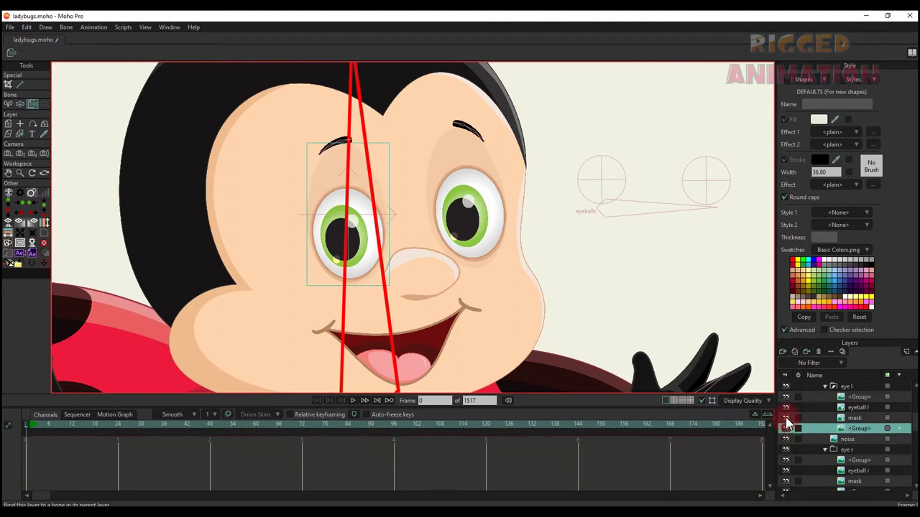
{"action": "left_click", "coordinate": [785, 420]}
{"action": "left_click", "coordinate": [785, 420]}
{"action": "left_click", "coordinate": [785, 420]}
{"action": "left_click", "coordinate": [786, 420]}
{"action": "left_click", "coordinate": [785, 420]}
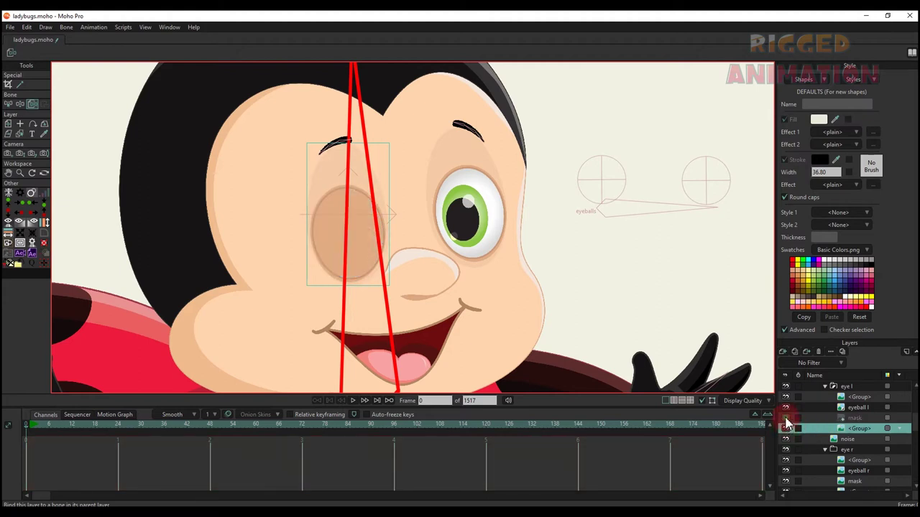
{"action": "left_click", "coordinate": [785, 420]}
- Collapse both eye groups and set the group mask of eye r to Hide all
{"action": "scroll", "coordinate": [842, 410], "scroll_direction": "up", "scroll_amount": 1}
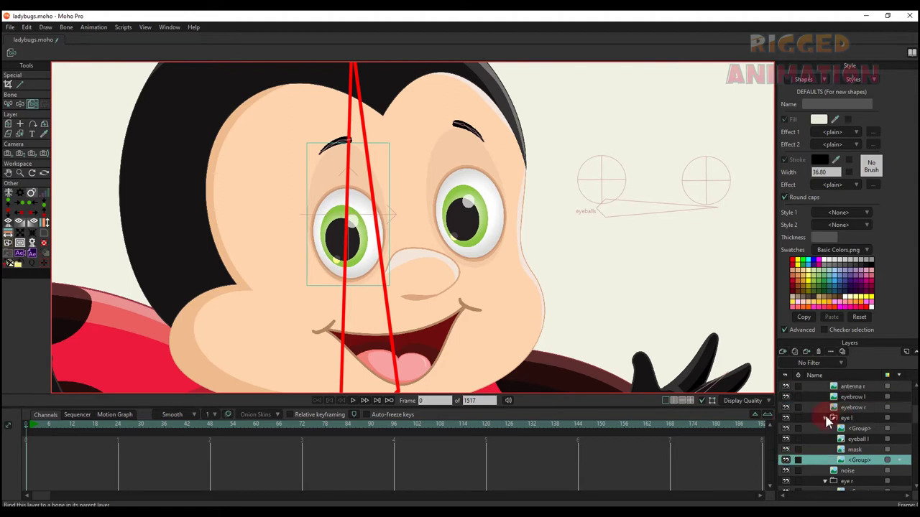
{"action": "left_click", "coordinate": [825, 418]}
{"action": "left_click", "coordinate": [826, 439]}
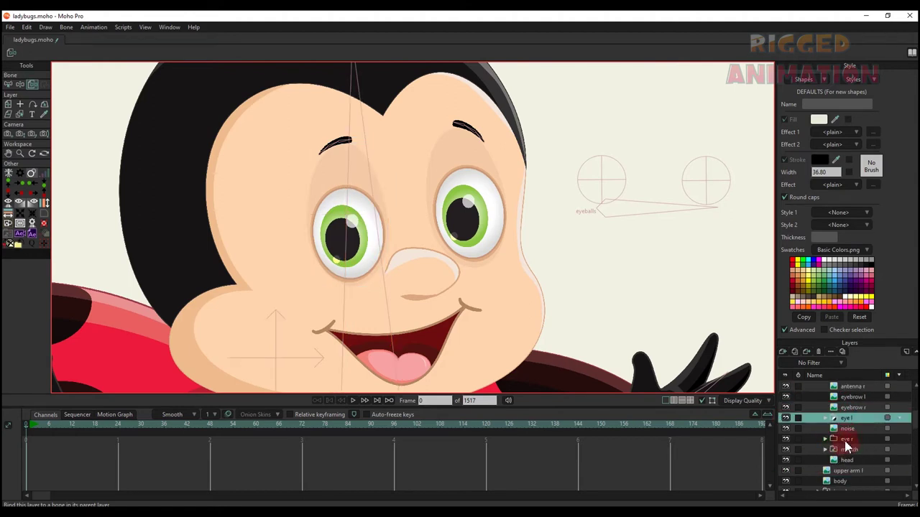
{"action": "double_click", "coordinate": [842, 439]}
{"action": "left_click", "coordinate": [715, 56]}
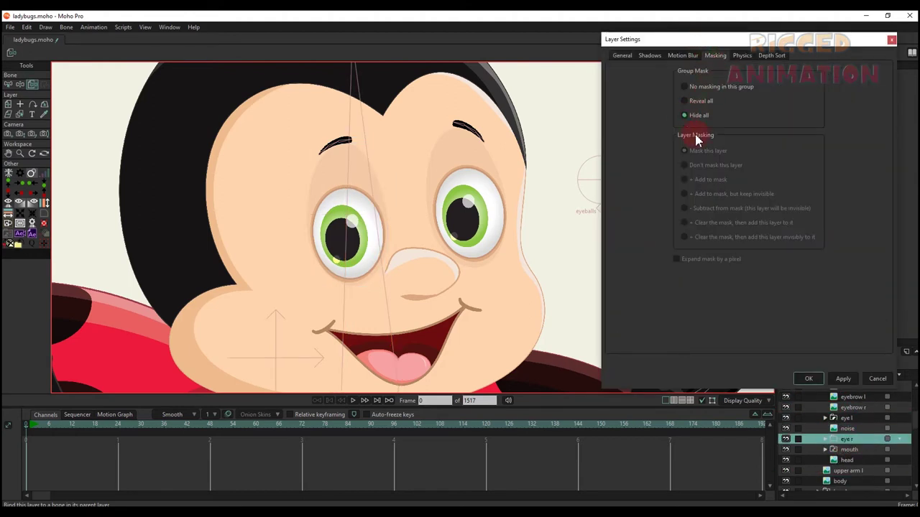
{"action": "left_click", "coordinate": [808, 378]}
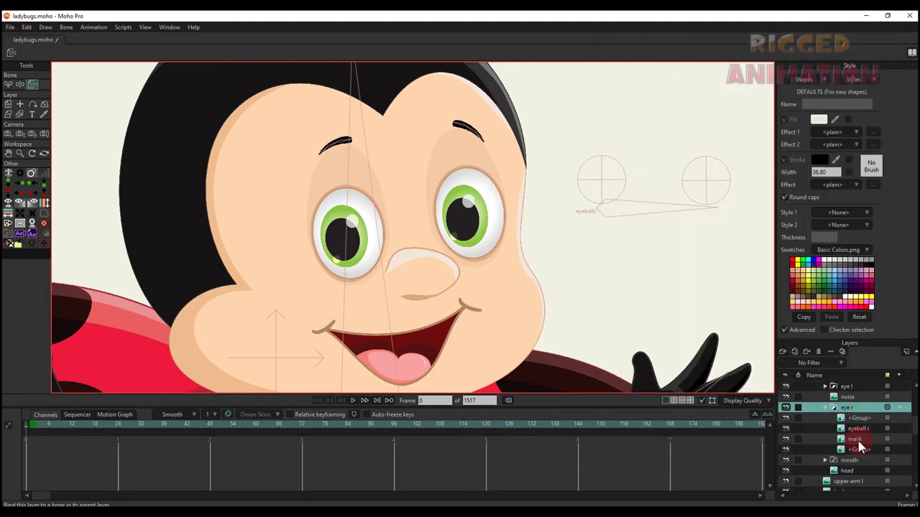
- In the eye r group, set the mask layer to Add to mask and change the masking options of both <Group> layers
{"action": "left_click", "coordinate": [826, 439]}
{"action": "left_click", "coordinate": [855, 409]}
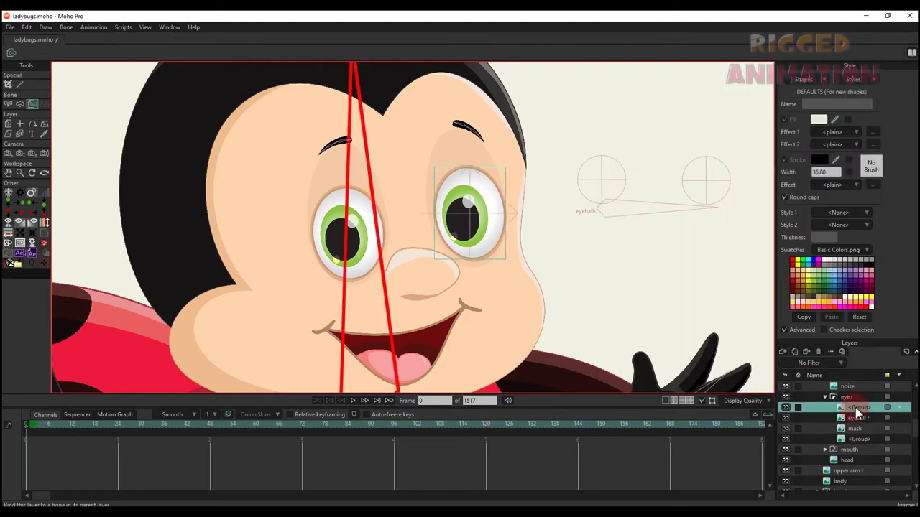
{"action": "right_click", "coordinate": [857, 408]}
{"action": "left_click", "coordinate": [821, 428]}
{"action": "left_click", "coordinate": [855, 420]}
{"action": "left_click", "coordinate": [851, 430]}
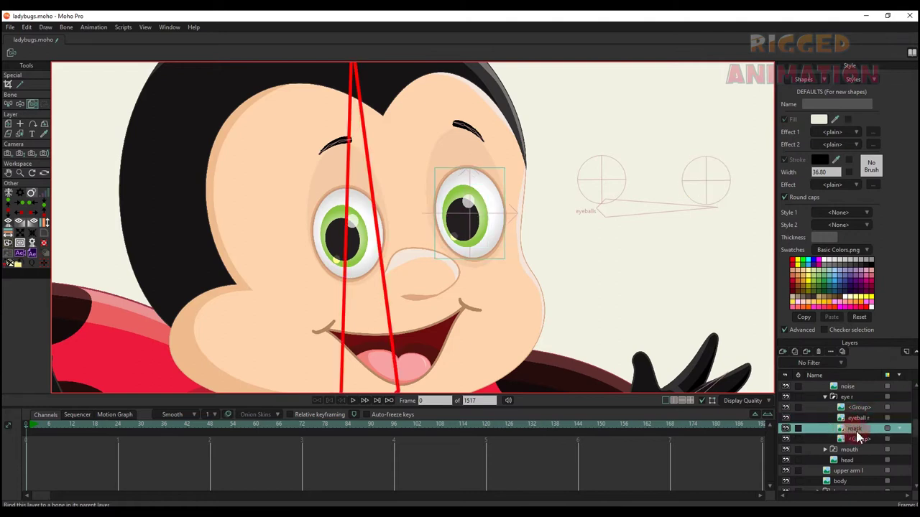
{"action": "right_click", "coordinate": [856, 432]}
{"action": "left_click", "coordinate": [815, 402]}
{"action": "right_click", "coordinate": [858, 437]}
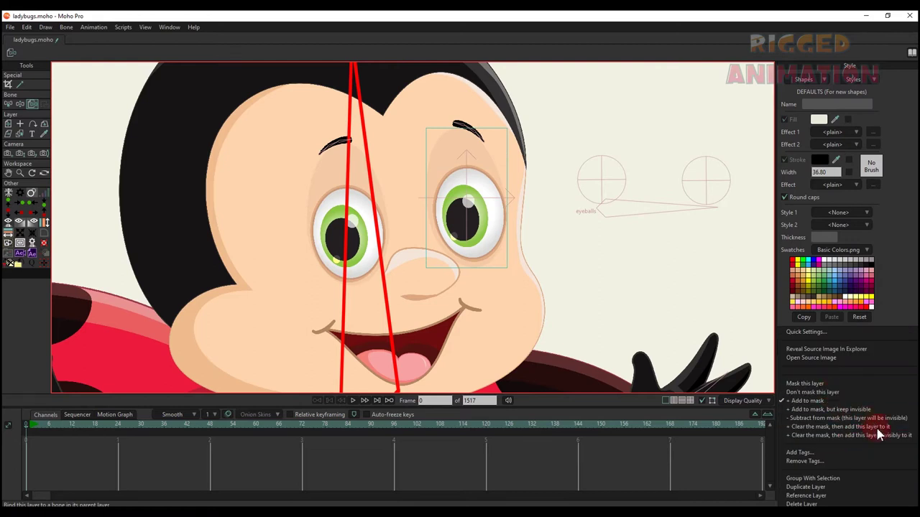
{"action": "left_click", "coordinate": [877, 432]}
{"action": "left_click", "coordinate": [855, 430]}
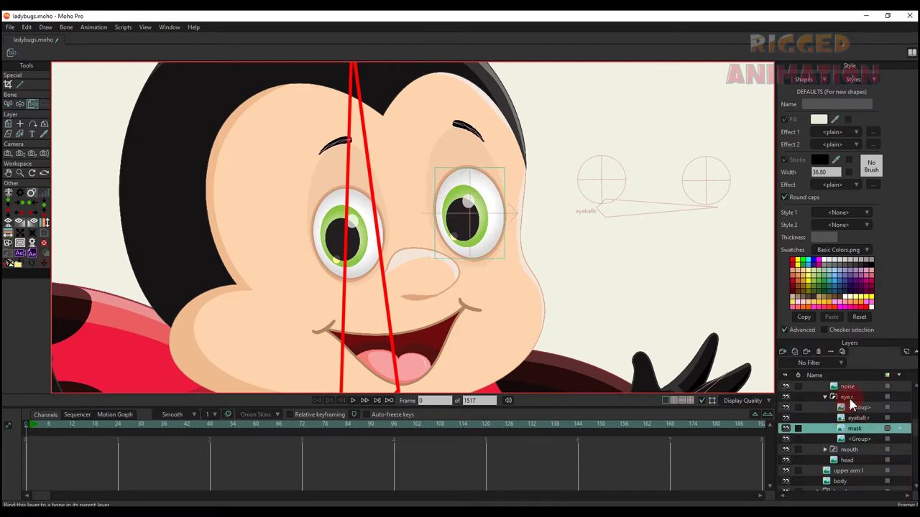
- Test the eye masking by moving the eyeballs control bone of ladybugs.psd at frame 3, and return to frame 0
{"action": "left_click", "coordinate": [850, 400]}
{"action": "scroll", "coordinate": [853, 406], "scroll_direction": "up", "scroll_amount": 4}
{"action": "left_click", "coordinate": [843, 388]}
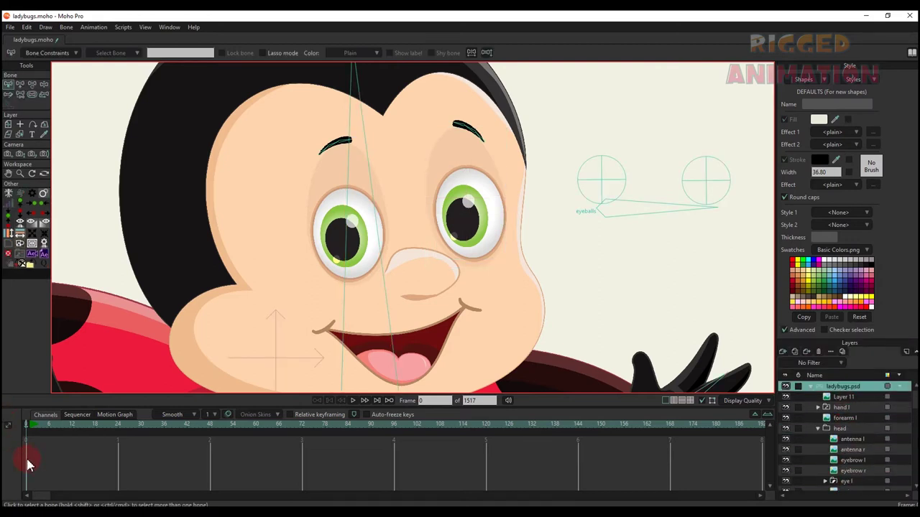
{"action": "left_click", "coordinate": [38, 424]}
{"action": "key", "text": "t"}
{"action": "mouse_move", "coordinate": [602, 202]}
{"action": "left_mouse_down"}
{"action": "mouse_move", "coordinate": [624, 188]}
{"action": "mouse_move", "coordinate": [634, 208]}
{"action": "mouse_move", "coordinate": [629, 230]}
{"action": "mouse_move", "coordinate": [609, 243]}
{"action": "mouse_move", "coordinate": [587, 224]}
{"action": "mouse_move", "coordinate": [597, 181]}
{"action": "mouse_move", "coordinate": [608, 175]}
{"action": "mouse_move", "coordinate": [563, 202]}
{"action": "mouse_move", "coordinate": [598, 213]}
{"action": "mouse_move", "coordinate": [608, 193]}
{"action": "left_mouse_up"}
{"action": "left_click_drag", "start_coordinate": [43, 423], "coordinate": [5, 419]}
{"action": "left_click_drag", "start_coordinate": [590, 178], "coordinate": [596, 212]}
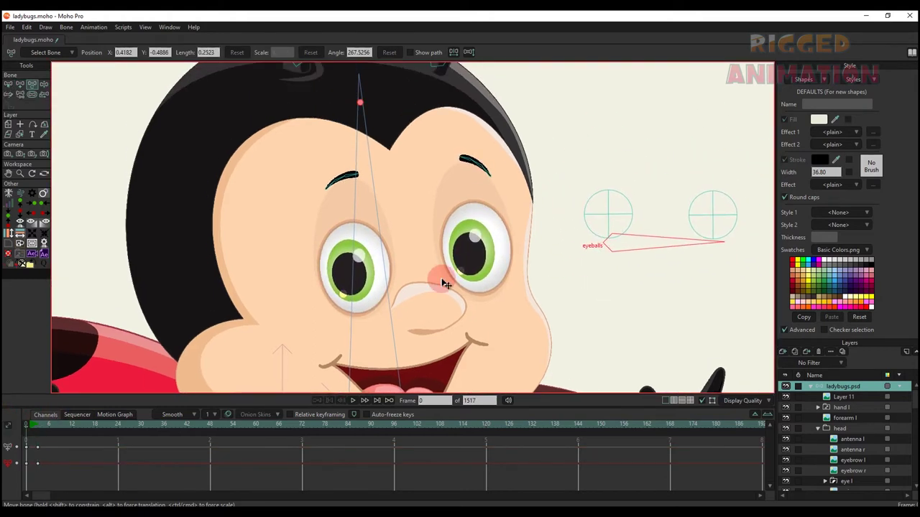
- Flexi-bind the eyebrow r layer to the bones lying over that eyebrow
{"action": "right_click", "coordinate": [441, 279], "text": "alt"}
{"action": "scroll", "coordinate": [471, 151], "scroll_direction": "up", "scroll_amount": 3}
{"action": "key", "text": "b"}
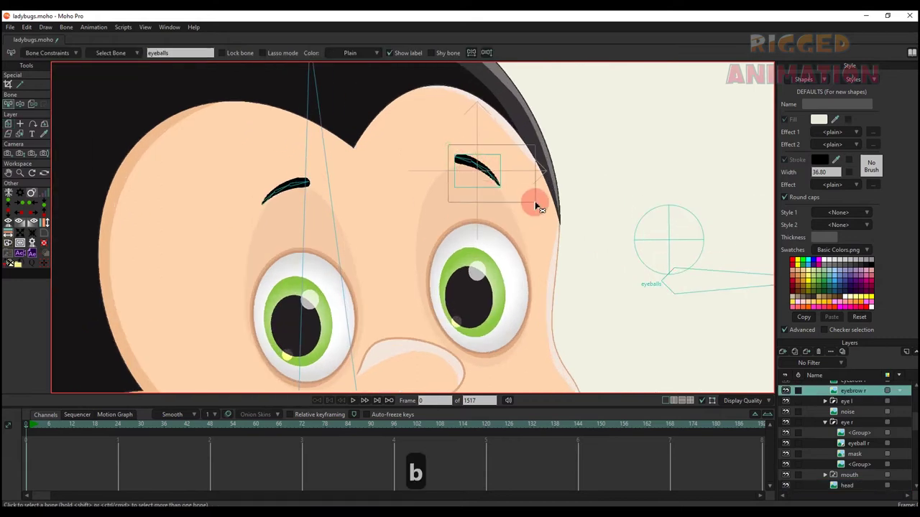
{"action": "key", "text": "ctrl+shift+f"}
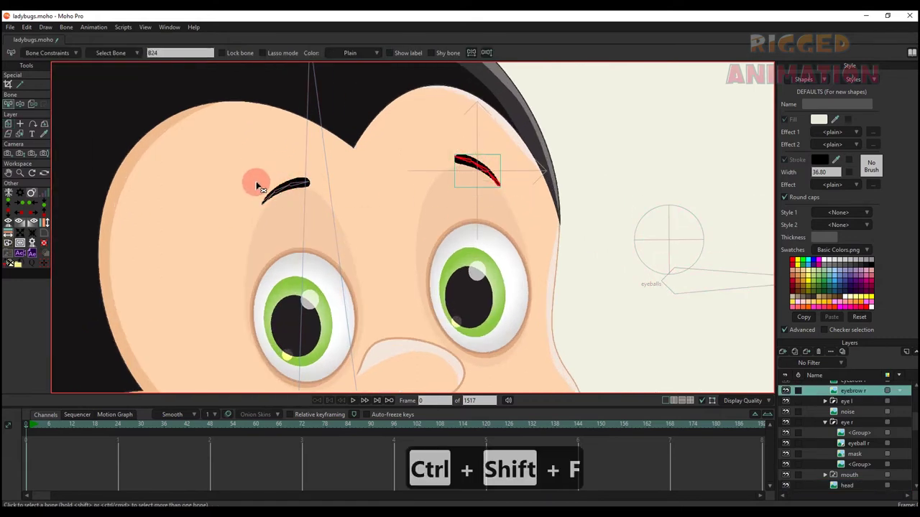
- Flexi-bind the eyebrow l layer to its own eyebrow bones
{"action": "left_click", "coordinate": [273, 198]}
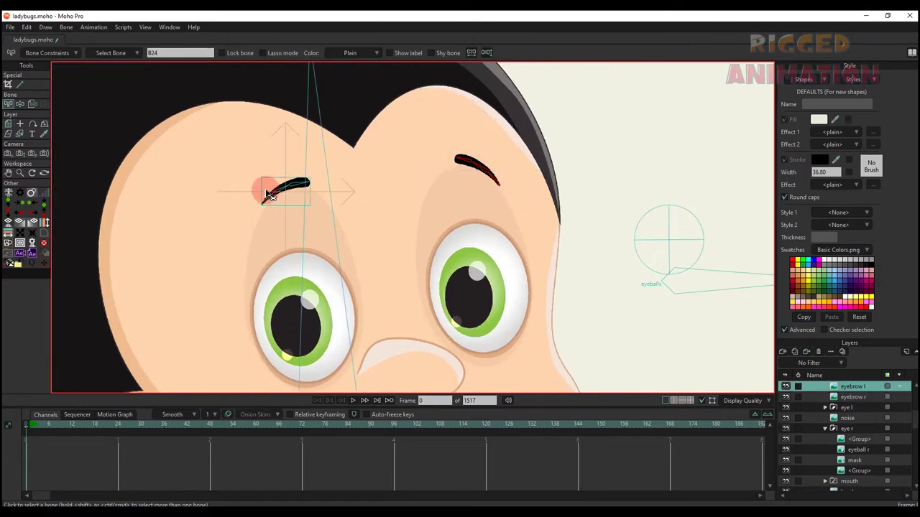
{"action": "key", "text": "b"}
{"action": "left_click_drag", "start_coordinate": [249, 170], "coordinate": [298, 213]}
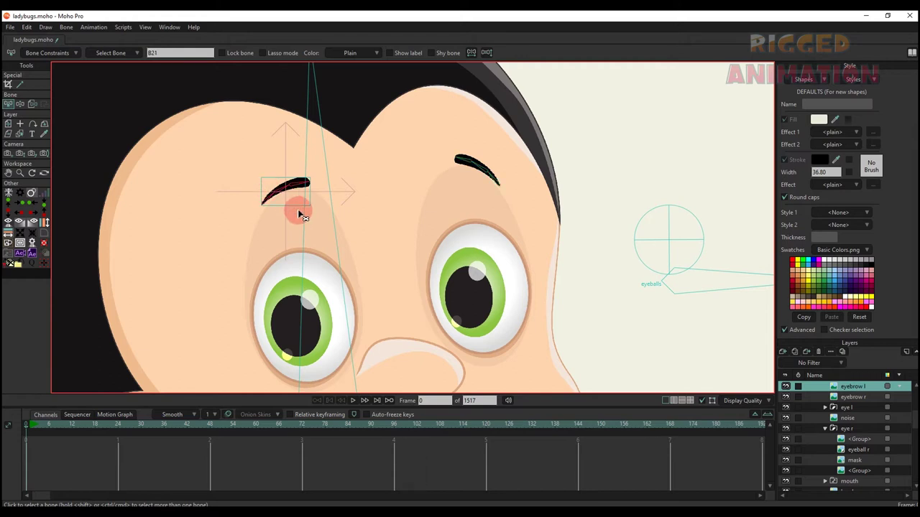
{"action": "key", "text": "ctrl+shift+f"}
- Enable bone dynamics on the bones of both antennae with a spring force of 2.6 and a damping force of 4.8
{"action": "key", "text": "b"}
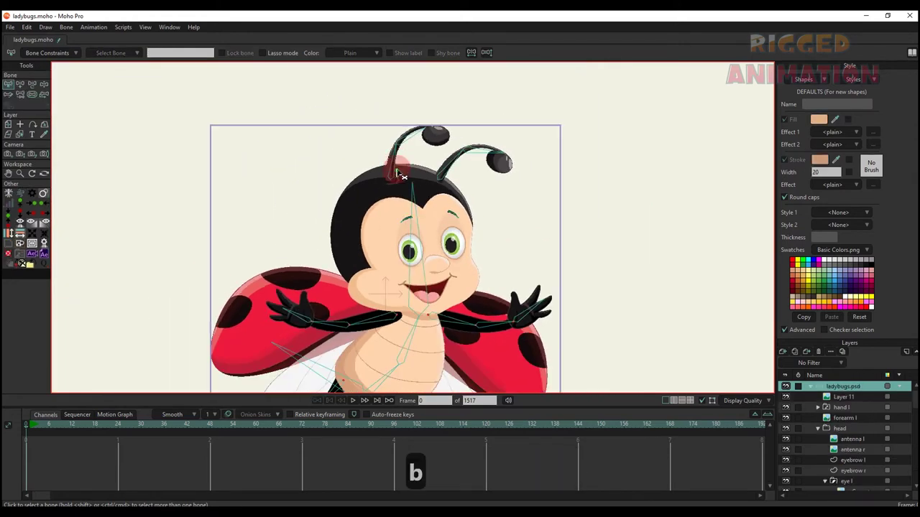
{"action": "left_click", "coordinate": [393, 147]}
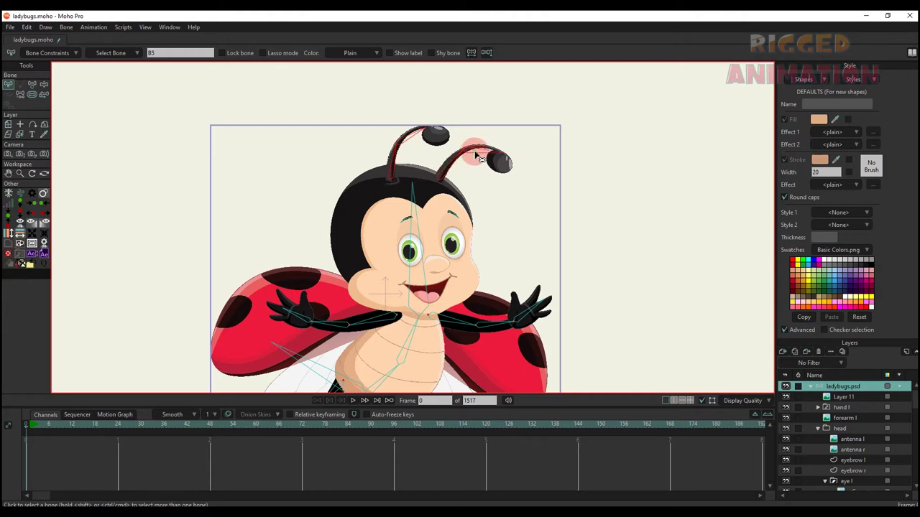
{"action": "left_click", "coordinate": [47, 52]}
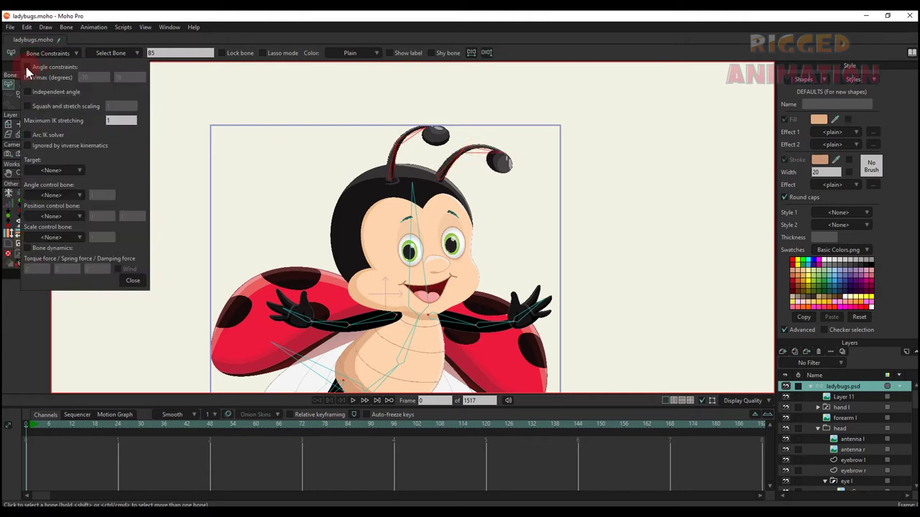
{"action": "left_click", "coordinate": [28, 249]}
{"action": "left_click", "coordinate": [45, 269]}
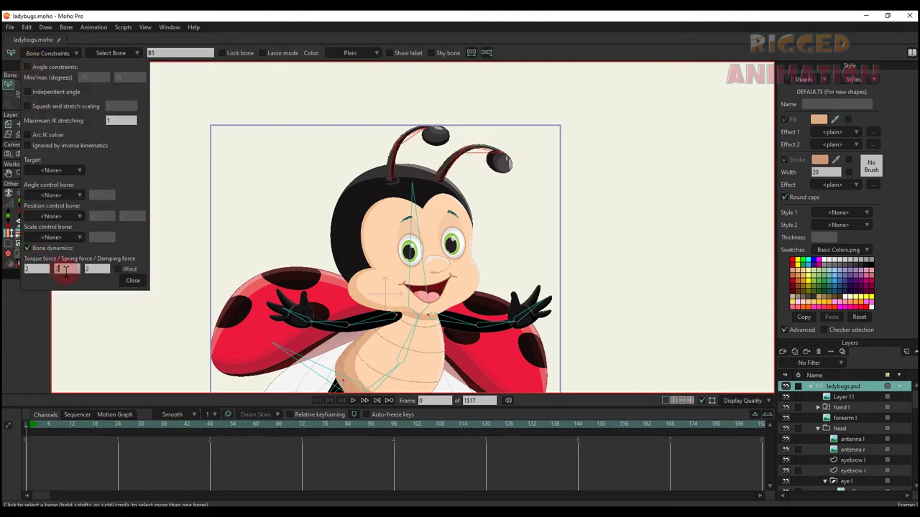
{"action": "type", "text": ".6"}
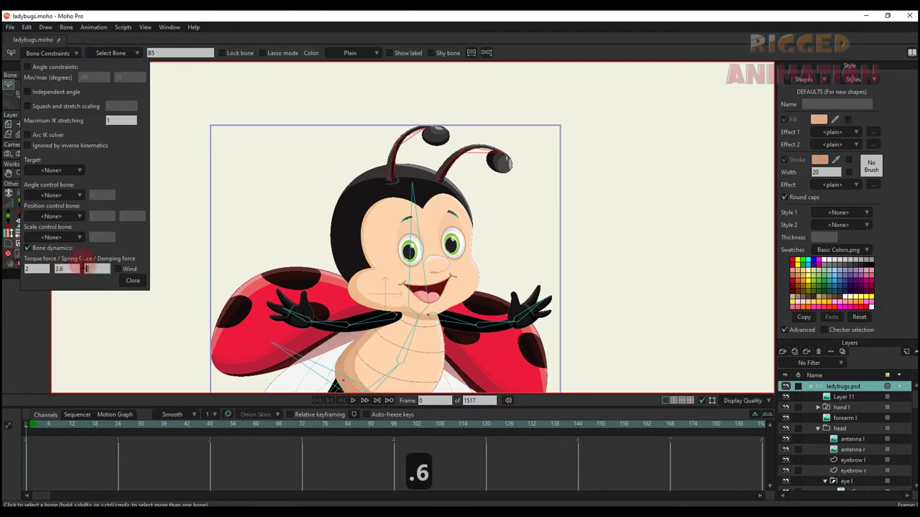
{"action": "left_click", "coordinate": [85, 268]}
{"action": "type", "text": "4.8"}
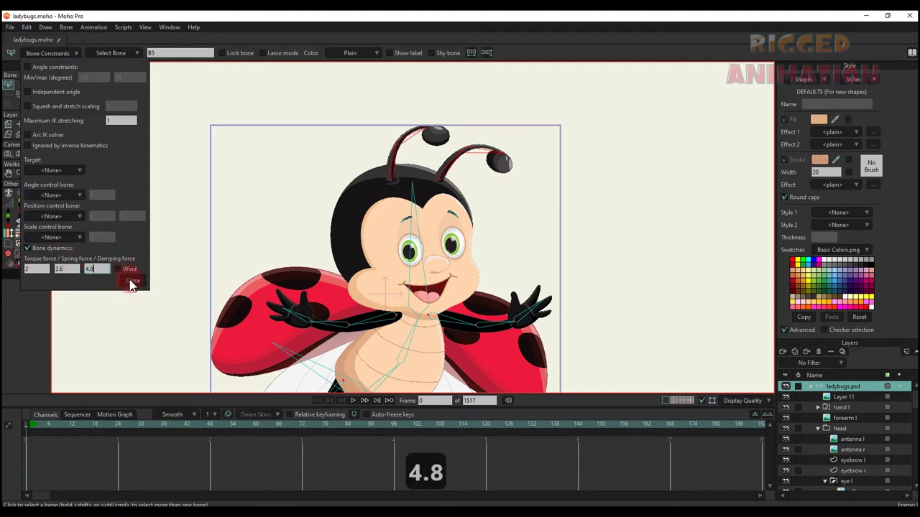
{"action": "left_click", "coordinate": [131, 281]}
- Tilt the ladybug to one side with the body bone at frame 9 and play back the antenna dynamics
{"action": "key", "text": "m"}
{"action": "scroll", "coordinate": [429, 249], "scroll_direction": "up", "scroll_amount": 1}
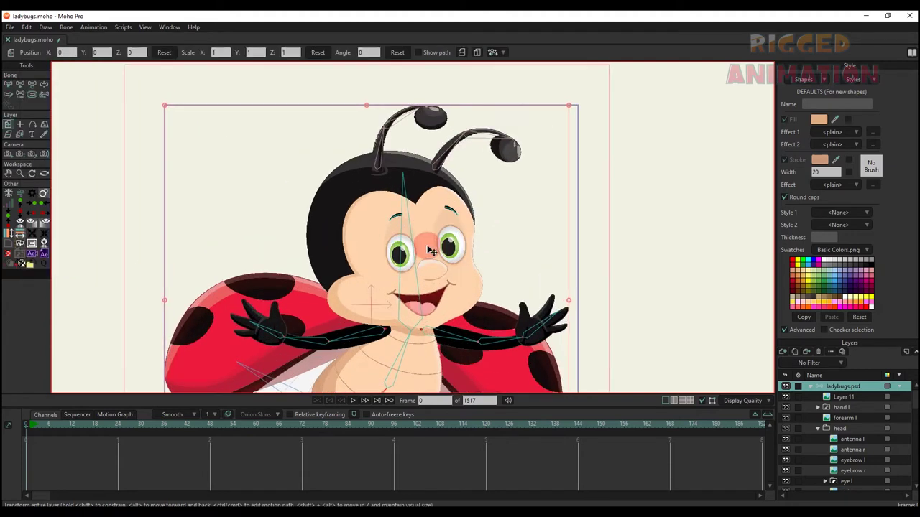
{"action": "left_click", "coordinate": [818, 429]}
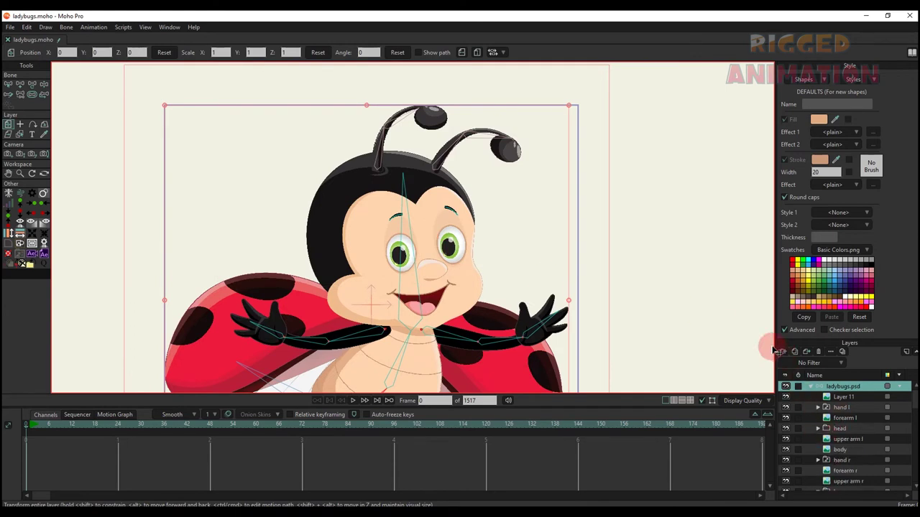
{"action": "left_click", "coordinate": [62, 426]}
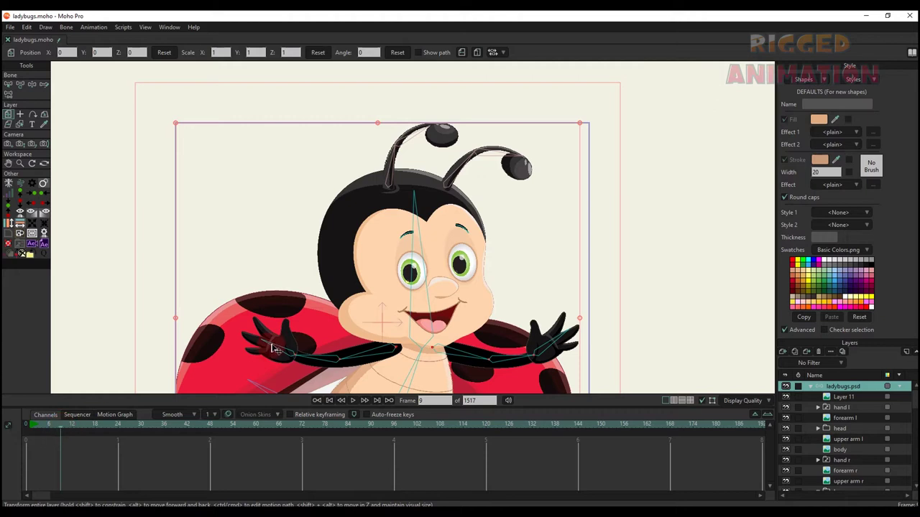
{"action": "key", "text": "t"}
{"action": "left_click_drag", "start_coordinate": [424, 364], "coordinate": [402, 367]}
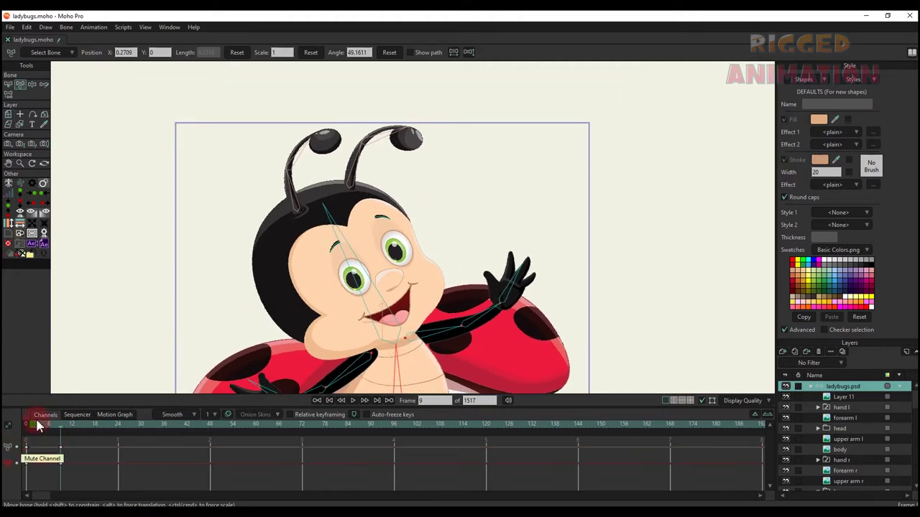
{"action": "left_click", "coordinate": [34, 423]}
{"action": "key", "text": "space"}
{"action": "key", "text": "space"}
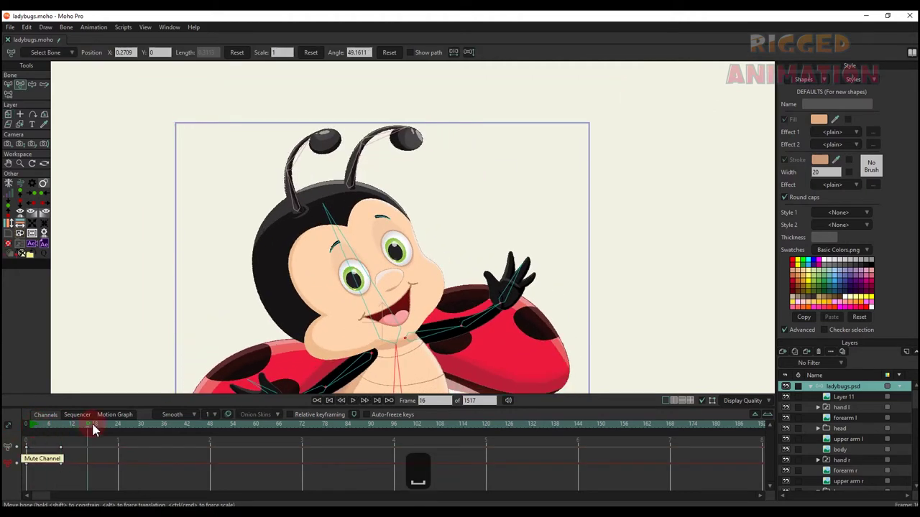
- Test the antenna dynamics with a frozen pose at frame 20 and an opposite body tilt at frame 32, and clear the test keyframes
{"action": "left_click", "coordinate": [103, 426]}
{"action": "key", "text": "ctrl+f"}
{"action": "left_click", "coordinate": [149, 426]}
{"action": "key", "text": "t"}
{"action": "left_click_drag", "start_coordinate": [396, 381], "coordinate": [425, 385]}
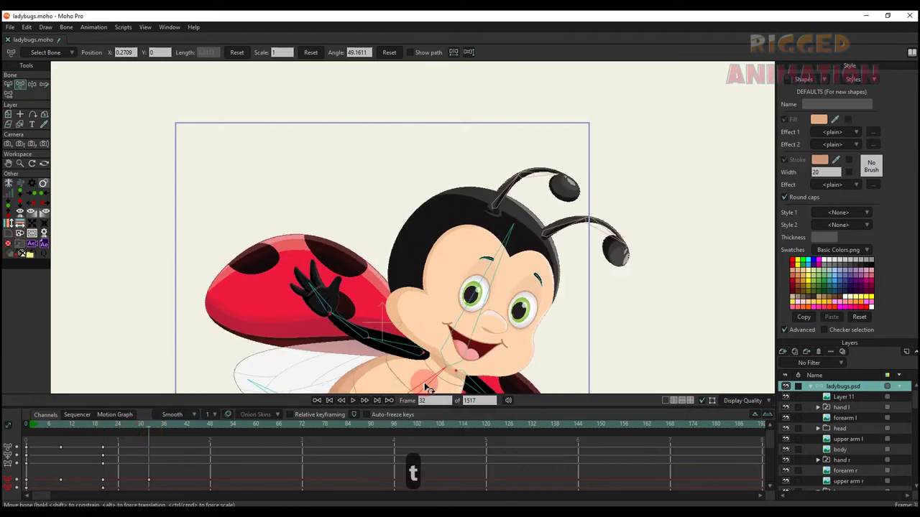
{"action": "left_click", "coordinate": [425, 387]}
{"action": "key", "text": "space"}
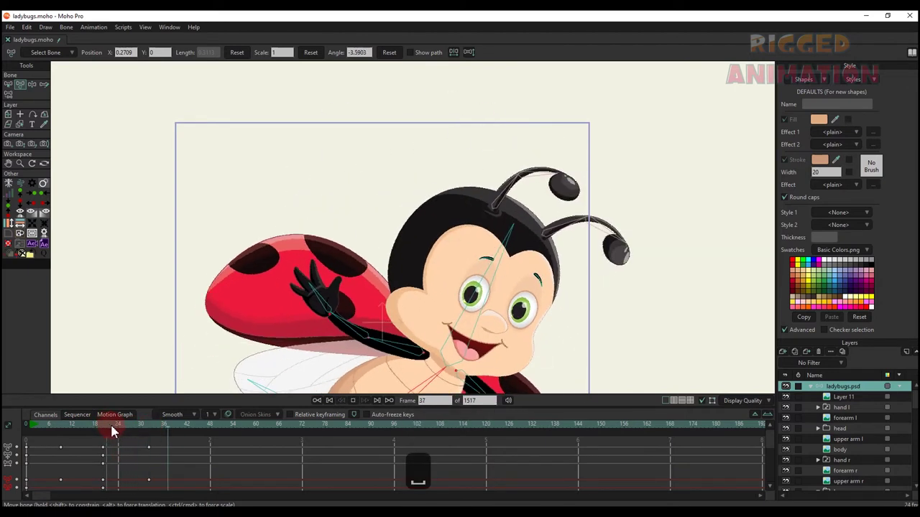
{"action": "key", "text": "space"}
{"action": "key", "text": "BackSpace"}
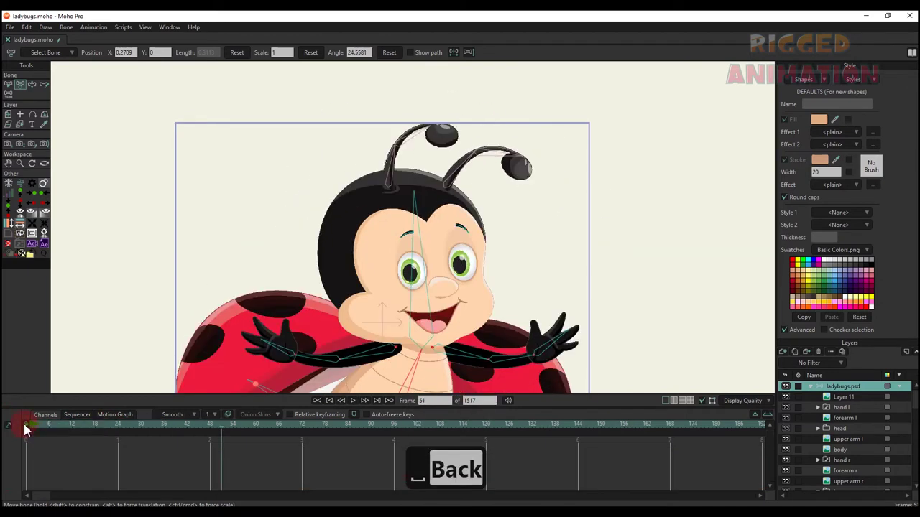
{"action": "left_click", "coordinate": [25, 426]}
- Add a vector layer above the eyebrow r layer in the head group and name it eyebrow l
{"action": "scroll", "coordinate": [432, 216], "scroll_direction": "up", "scroll_amount": 6}
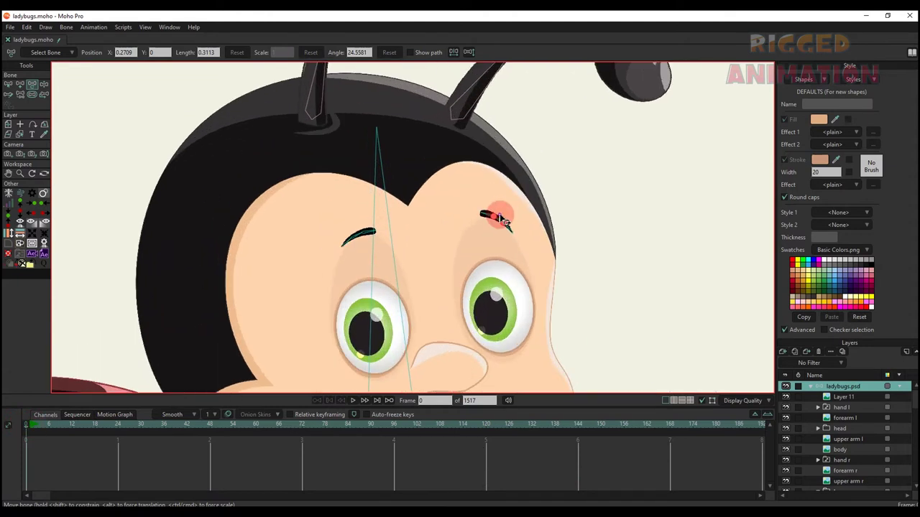
{"action": "right_click", "coordinate": [500, 217], "text": "alt"}
{"action": "scroll", "coordinate": [823, 437], "scroll_direction": "down", "scroll_amount": 3}
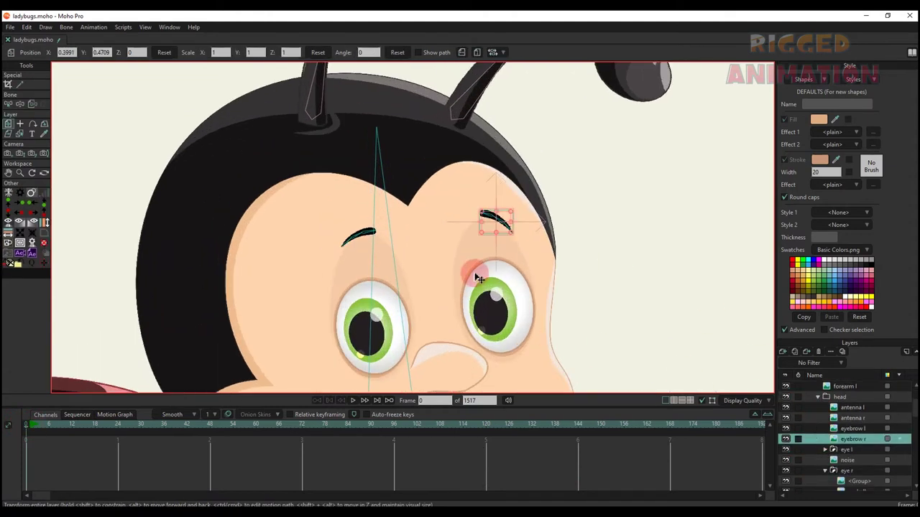
{"action": "left_click", "coordinate": [784, 355]}
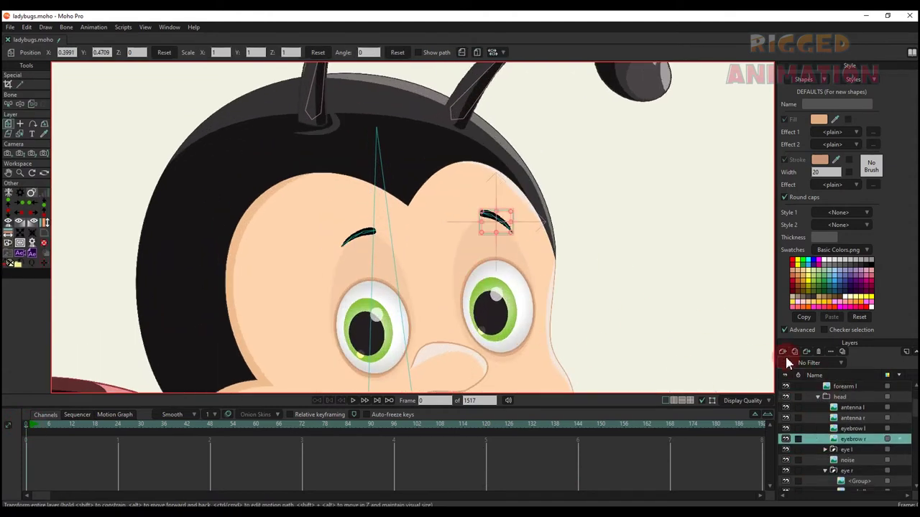
{"action": "left_click", "coordinate": [854, 439]}
{"action": "double_click", "coordinate": [855, 441]}
{"action": "type", "text": "ey"}
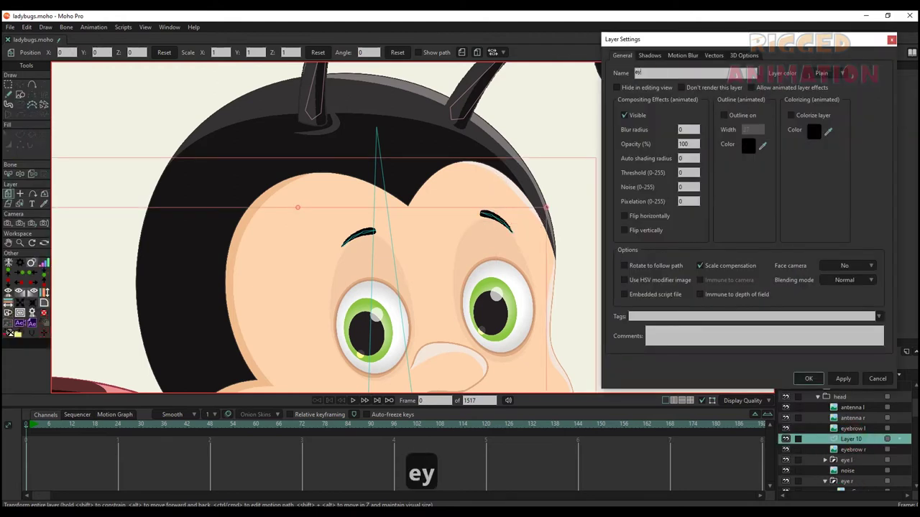
{"action": "type", "text": "ebroe"}
{"action": "key", "text": "BackSpace"}
{"action": "type", "text": "ew"}
{"action": "key", "text": "BackSpace"}
{"action": "key", "text": "BackSpace"}
{"action": "type", "text": "w l"}
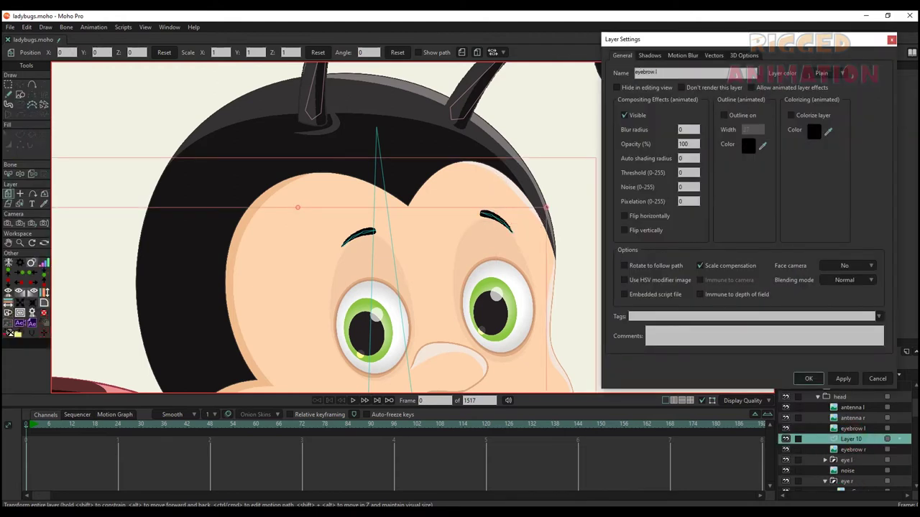
{"action": "key", "text": "Return"}
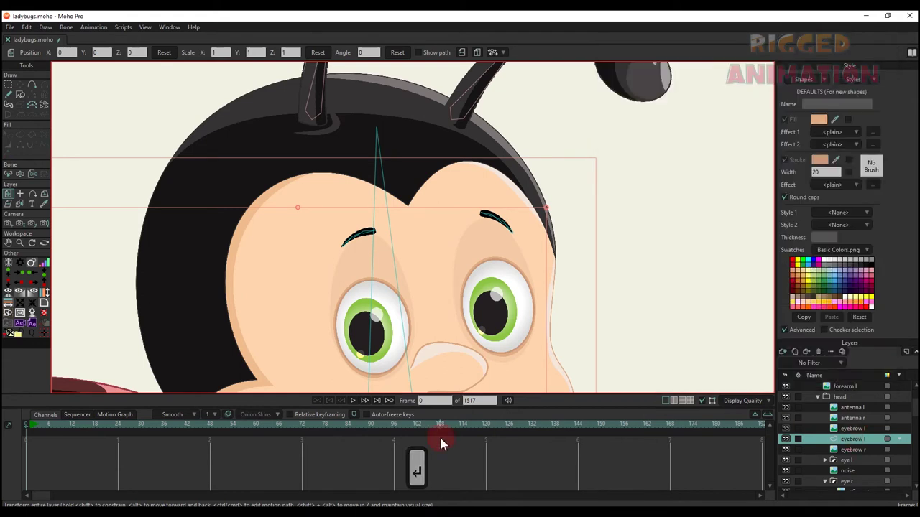
- Trace the outline of the ladybug's left-hand eyebrow as a closed shape on the new vector layer with the Add Point tool
{"action": "key", "text": "a"}
{"action": "scroll", "coordinate": [339, 246], "scroll_direction": "up", "scroll_amount": 5}
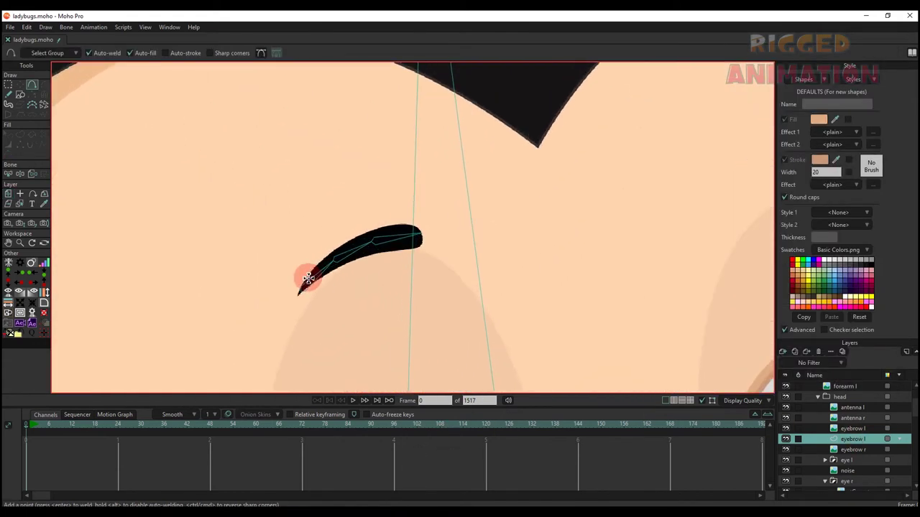
{"action": "left_click_drag", "start_coordinate": [297, 298], "coordinate": [333, 273]}
{"action": "left_click", "coordinate": [371, 252]}
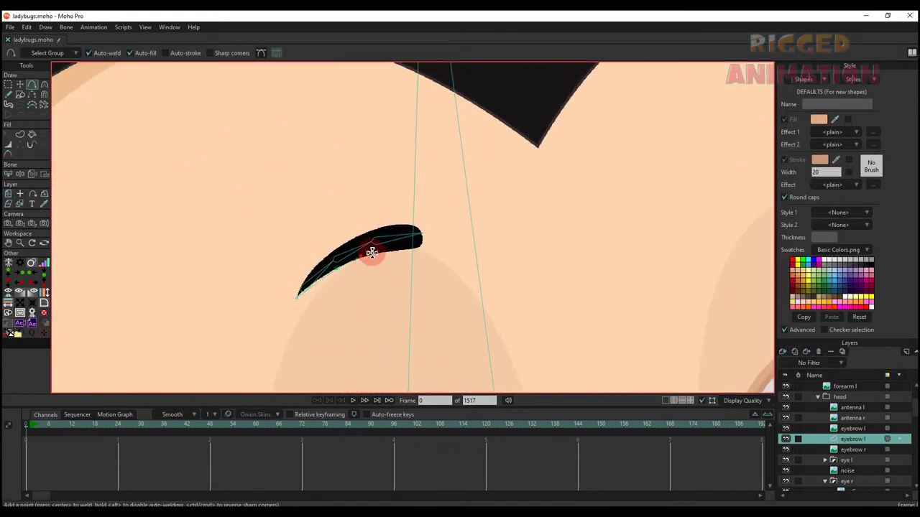
{"action": "mouse_move", "coordinate": [376, 252]}
{"action": "left_mouse_down"}
{"action": "mouse_move", "coordinate": [428, 243]}
{"action": "mouse_move", "coordinate": [417, 222]}
{"action": "mouse_move", "coordinate": [371, 230]}
{"action": "mouse_move", "coordinate": [334, 250]}
{"action": "mouse_move", "coordinate": [298, 289]}
{"action": "left_mouse_up"}
- Sharpen the pointed outer tip of the traced eyebrow by setting that point's curvature to 0
{"action": "key", "text": "ctrl+a"}
{"action": "key", "text": "t"}
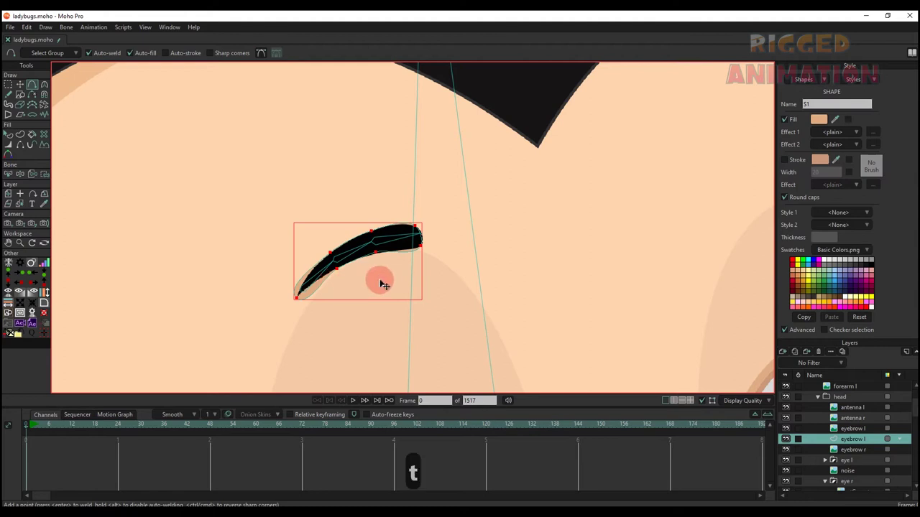
{"action": "key", "text": "c"}
{"action": "key", "text": "t"}
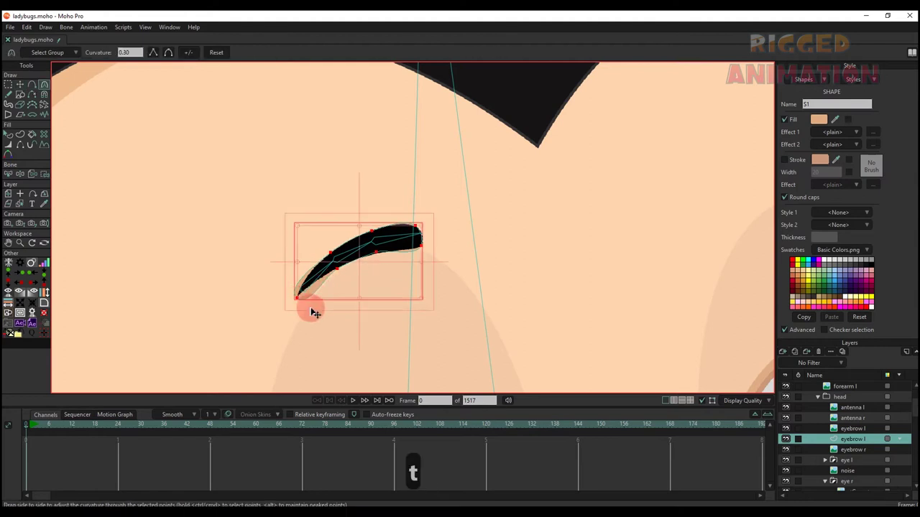
{"action": "left_click", "coordinate": [298, 299]}
{"action": "key", "text": "c"}
{"action": "left_click_drag", "start_coordinate": [301, 300], "coordinate": [24, 410]}
{"action": "scroll", "coordinate": [365, 252], "scroll_direction": "up", "scroll_amount": 2}
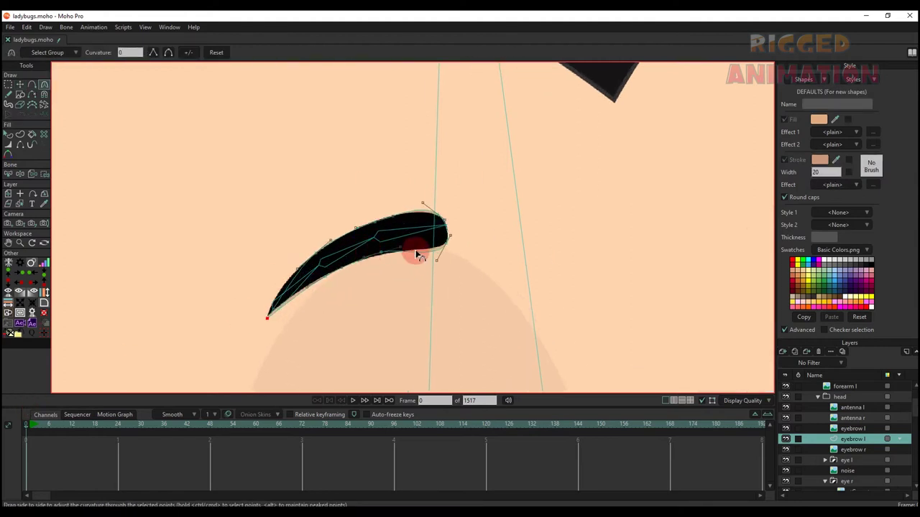
- Refine the curve handles at the traced eyebrow's rounded inner end and set the shape's fill to black
{"action": "left_click", "coordinate": [428, 208]}
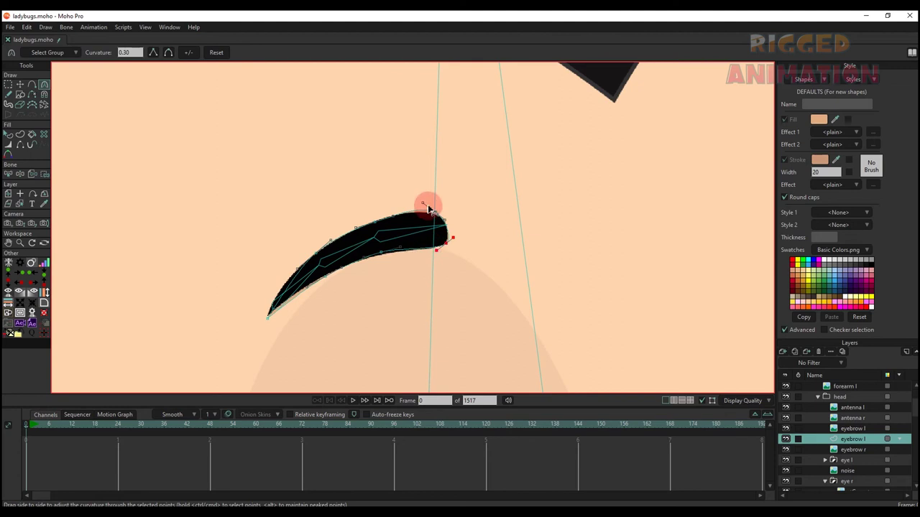
{"action": "key", "text": "t"}
{"action": "key", "text": "q"}
{"action": "left_click", "coordinate": [365, 242]}
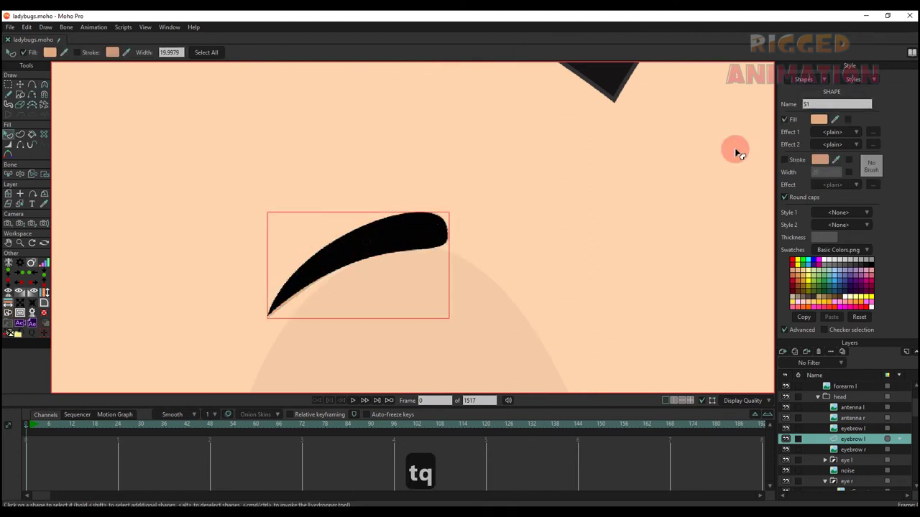
{"action": "left_click_drag", "start_coordinate": [835, 120], "coordinate": [546, 229]}
- Bind the three points at the outer tip of the left-hand eyebrow to its outermost eyebrow bone
{"action": "key", "text": "t"}
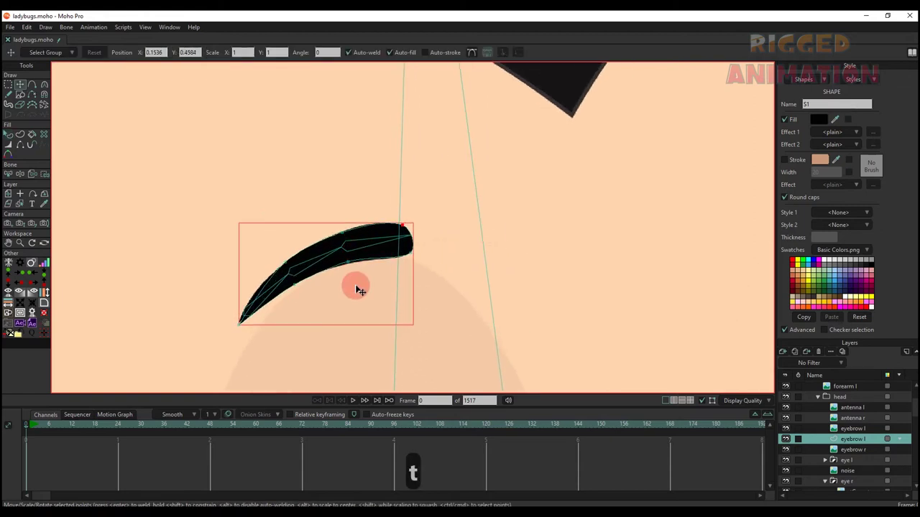
{"action": "scroll", "coordinate": [341, 272], "scroll_direction": "down", "scroll_amount": 2}
{"action": "key", "text": "v"}
{"action": "left_click", "coordinate": [269, 301]}
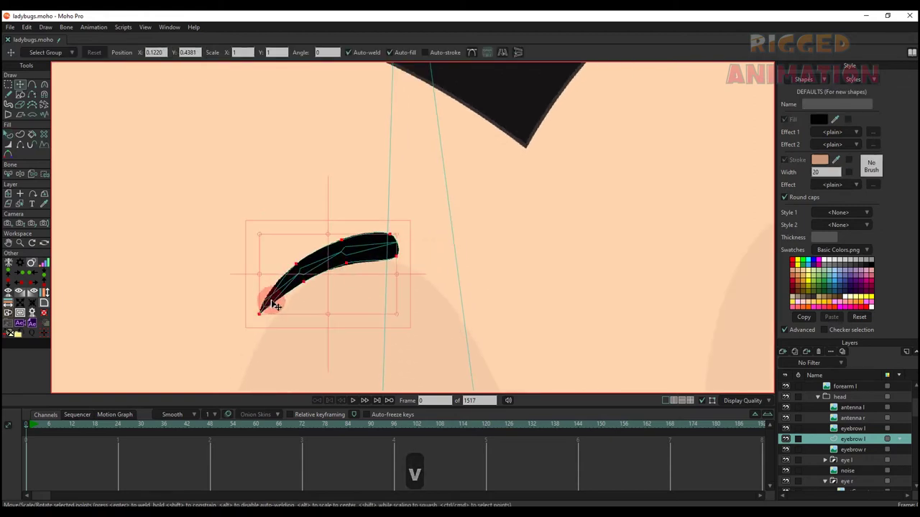
{"action": "key", "text": "b"}
{"action": "key", "text": "i"}
{"action": "left_click_drag", "start_coordinate": [241, 289], "coordinate": [292, 349]}
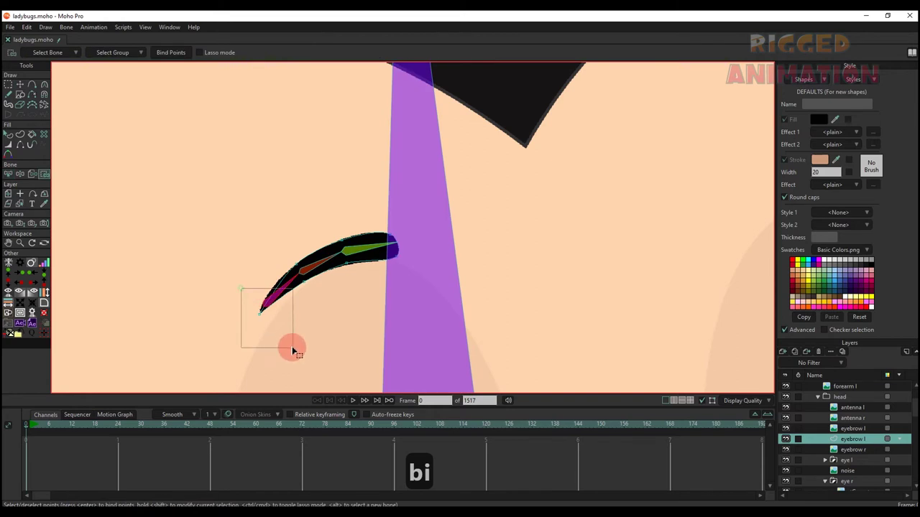
{"action": "left_click_drag", "start_coordinate": [245, 242], "coordinate": [339, 378]}
{"action": "left_click", "coordinate": [171, 55]}
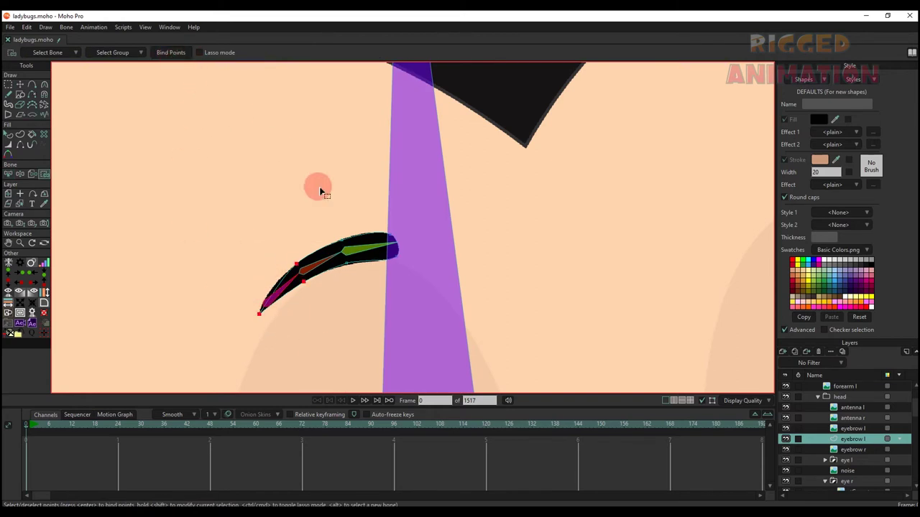
- Bind the two middle points of the left-hand eyebrow shape to the middle eyebrow bone
{"action": "key", "text": "b"}
{"action": "left_click", "coordinate": [332, 258]}
{"action": "key", "text": "u"}
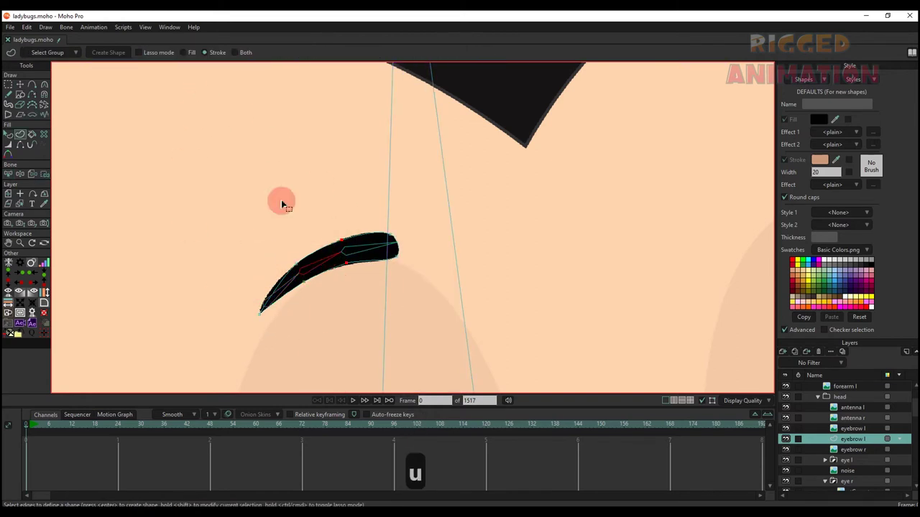
{"action": "key", "text": "i"}
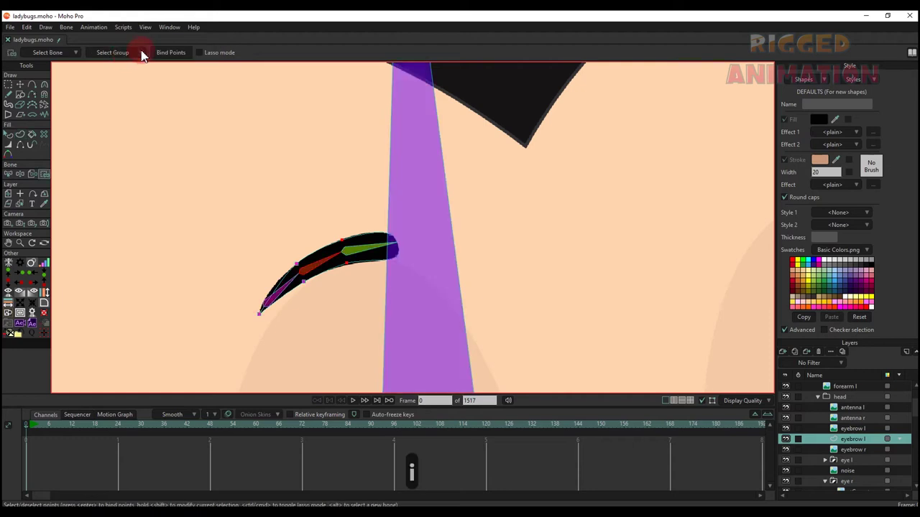
{"action": "left_click", "coordinate": [177, 55]}
- Bind the points at the inner end of the left-hand eyebrow shape to the innermost eyebrow bone
{"action": "key", "text": "b"}
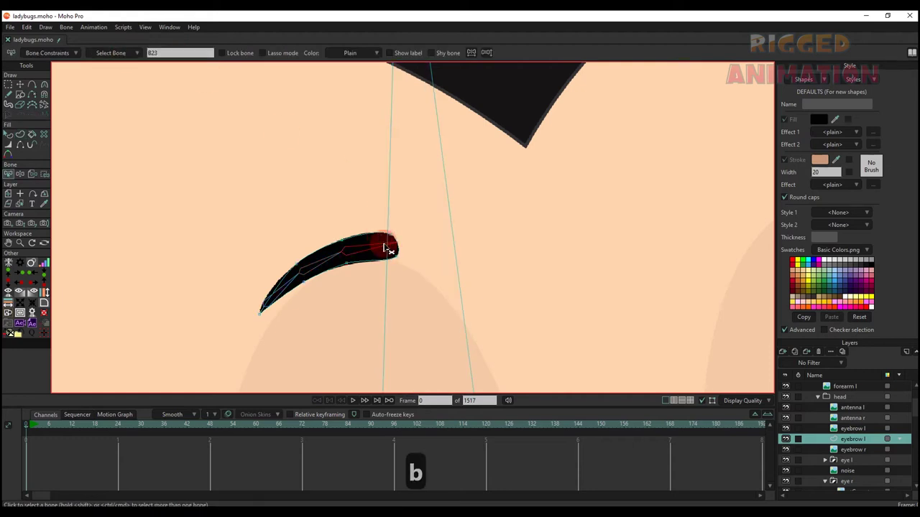
{"action": "key", "text": "i"}
{"action": "left_click", "coordinate": [172, 56]}
{"action": "scroll", "coordinate": [302, 203], "scroll_direction": "down", "scroll_amount": 3}
{"action": "left_click_drag", "start_coordinate": [347, 236], "coordinate": [325, 243]}
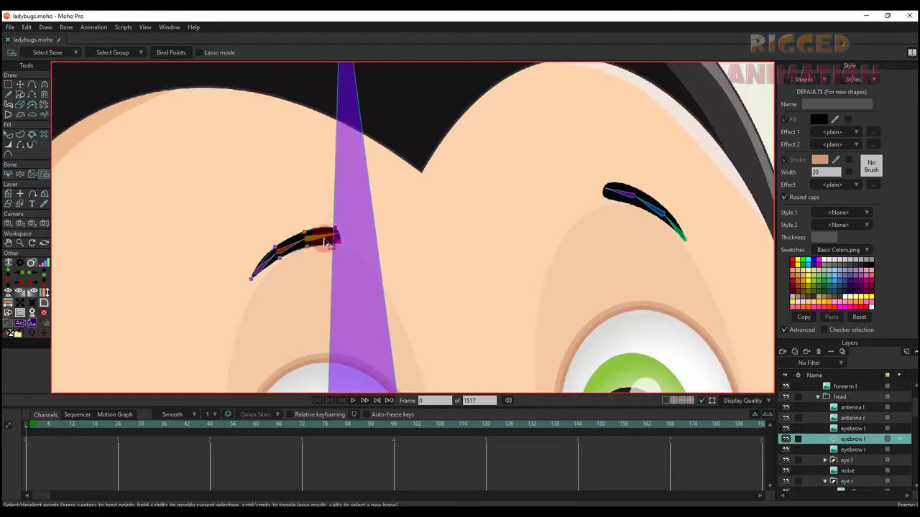
{"action": "scroll", "coordinate": [642, 192], "scroll_direction": "up", "scroll_amount": 1}
- Add a vector layer directly above the eyebrow r image layer and name it eyebrow r
{"action": "left_click", "coordinate": [859, 450]}
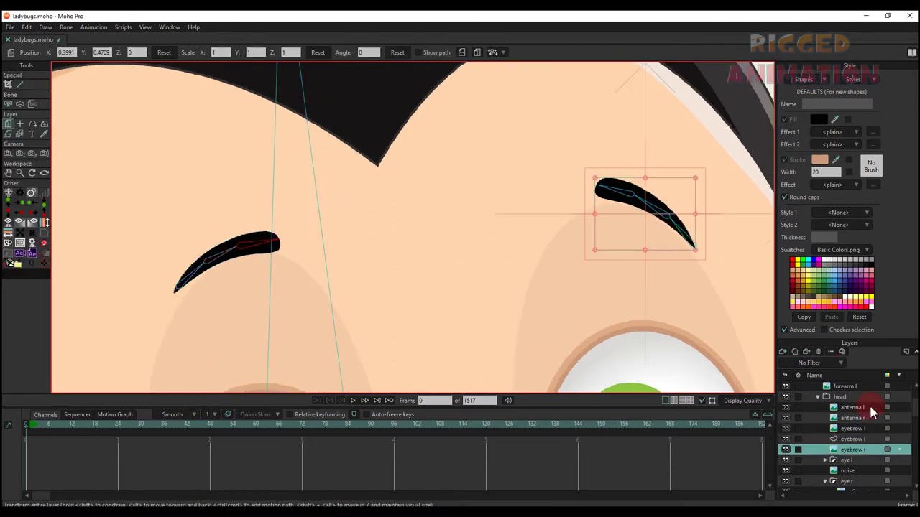
{"action": "scroll", "coordinate": [863, 406], "scroll_direction": "down", "scroll_amount": 2}
{"action": "left_click", "coordinate": [792, 352]}
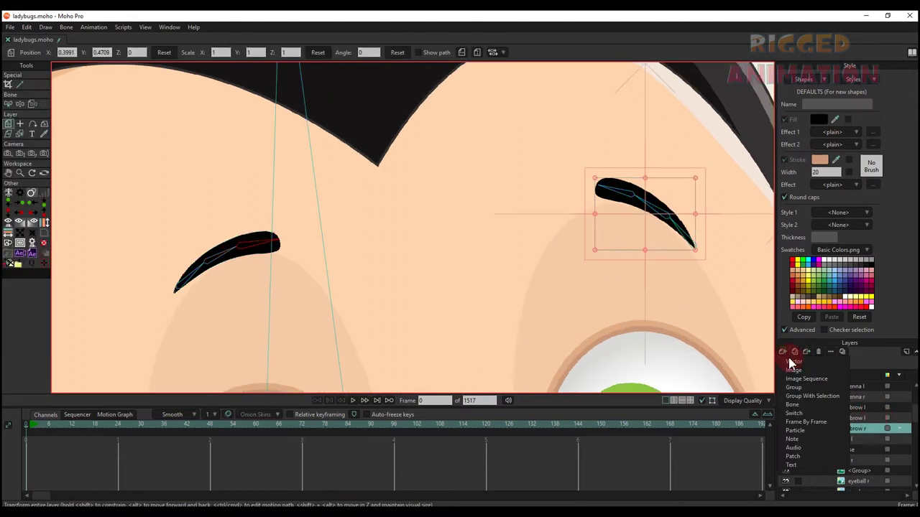
{"action": "left_click", "coordinate": [853, 428]}
{"action": "double_click", "coordinate": [852, 427]}
{"action": "type", "text": "eye"}
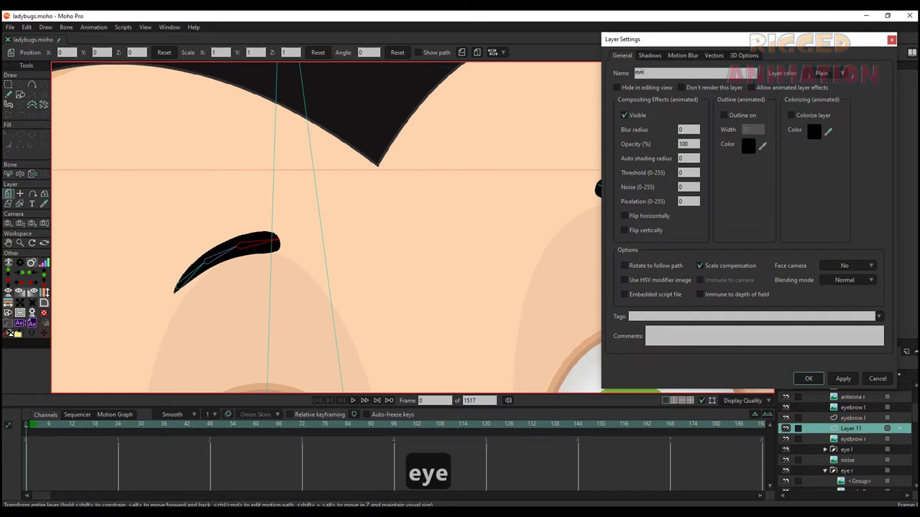
{"action": "type", "text": "brow r"}
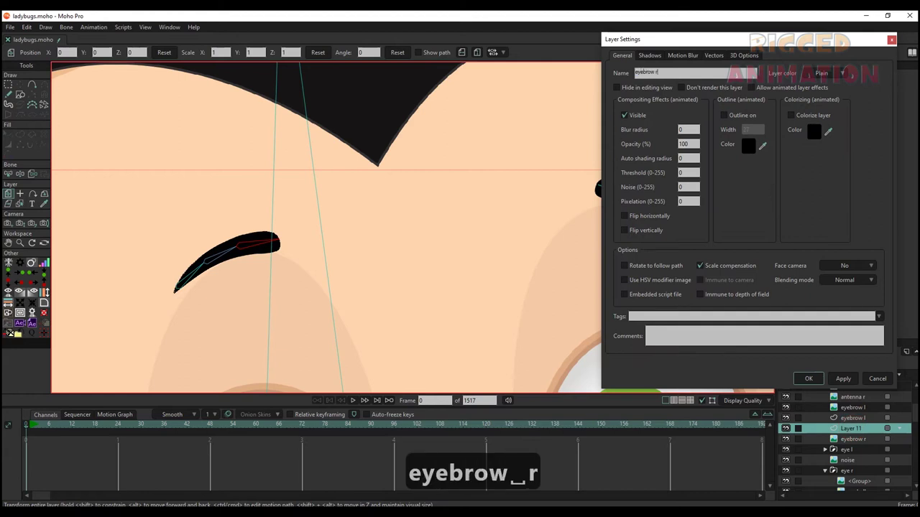
{"action": "key", "text": "Return"}
- Trace the outline of the ladybug's right-hand eyebrow as a closed shape on the new vector layer with the Add Point tool
{"action": "left_click_drag", "start_coordinate": [521, 260], "coordinate": [422, 275]}
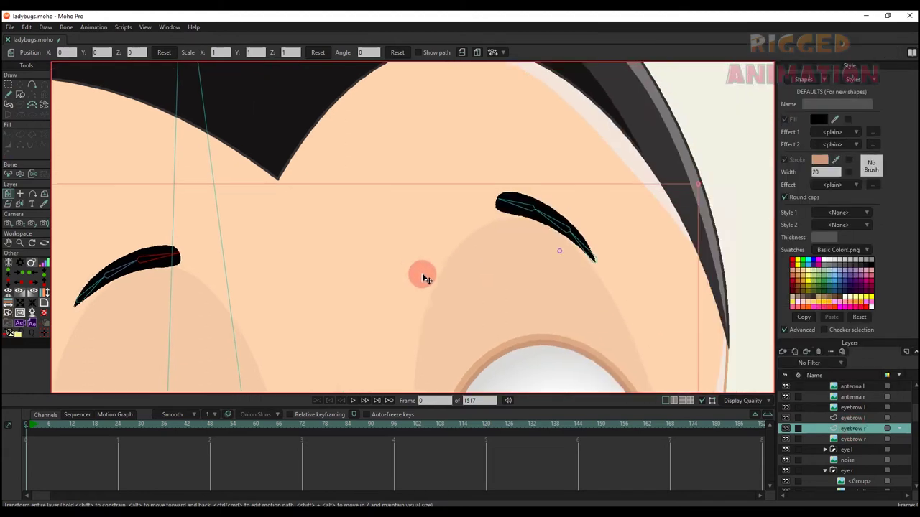
{"action": "key", "text": "a"}
{"action": "scroll", "coordinate": [448, 205], "scroll_direction": "up", "scroll_amount": 3}
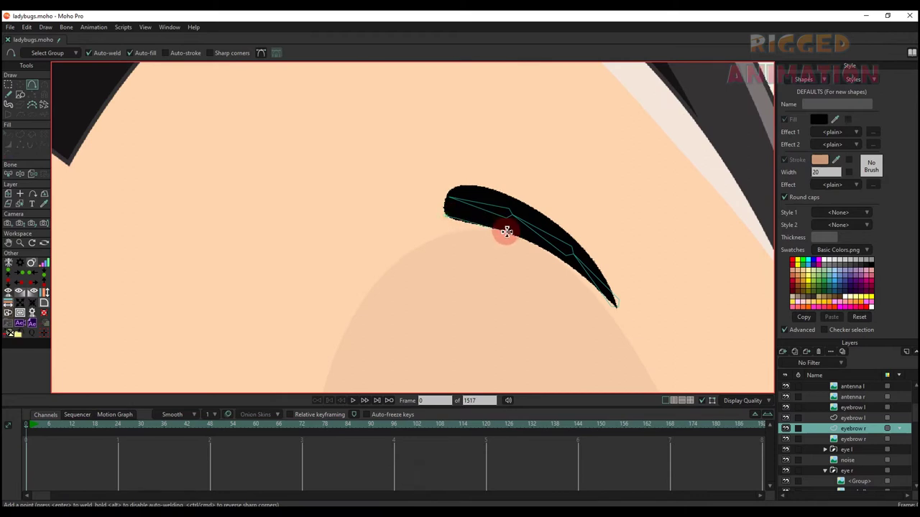
{"action": "left_click_drag", "start_coordinate": [506, 232], "coordinate": [579, 248]}
{"action": "left_click_drag", "start_coordinate": [515, 203], "coordinate": [447, 207]}
- Sharpen the right-hand eyebrow's outer tip with curvature 0 and refine the curve handles at its rounded inner end
{"action": "key", "text": "t"}
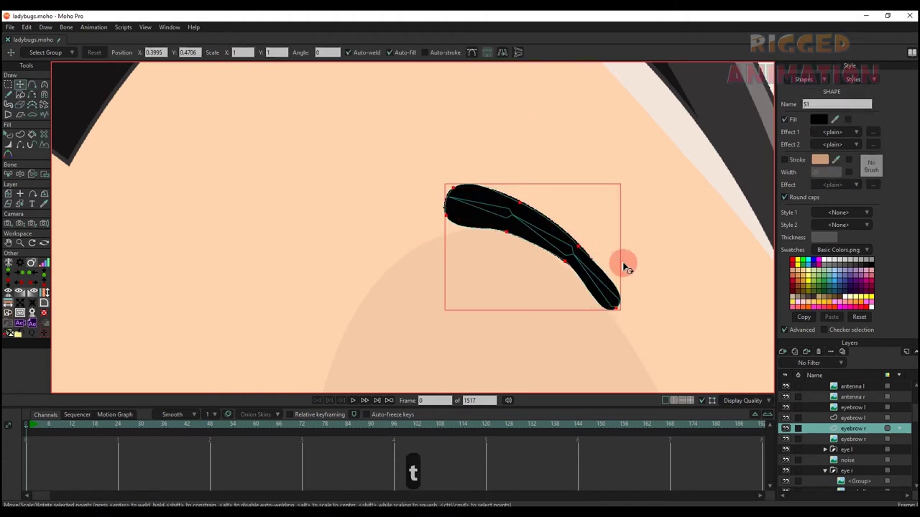
{"action": "key", "text": "c"}
{"action": "left_click_drag", "start_coordinate": [618, 310], "coordinate": [421, 311]}
{"action": "scroll", "coordinate": [447, 260], "scroll_direction": "up", "scroll_amount": 1}
{"action": "left_click_drag", "start_coordinate": [466, 237], "coordinate": [465, 222]}
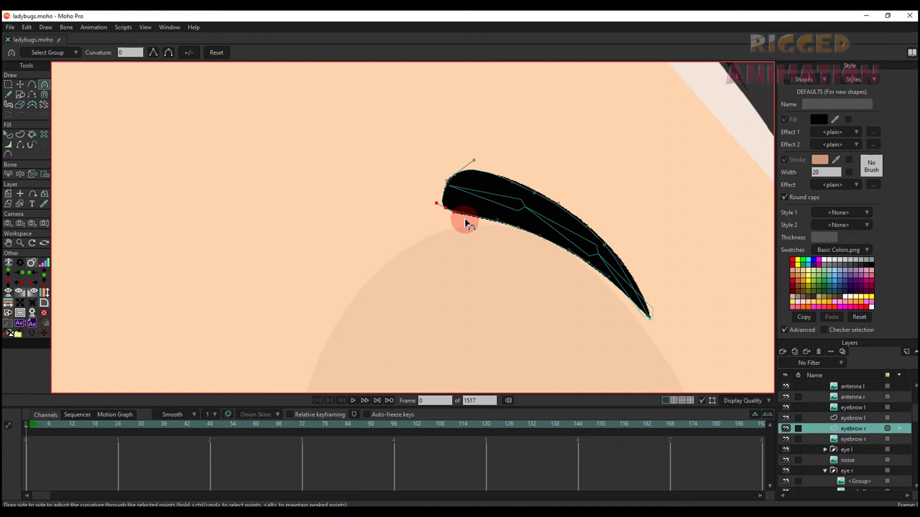
{"action": "left_click_drag", "start_coordinate": [475, 160], "coordinate": [538, 185]}
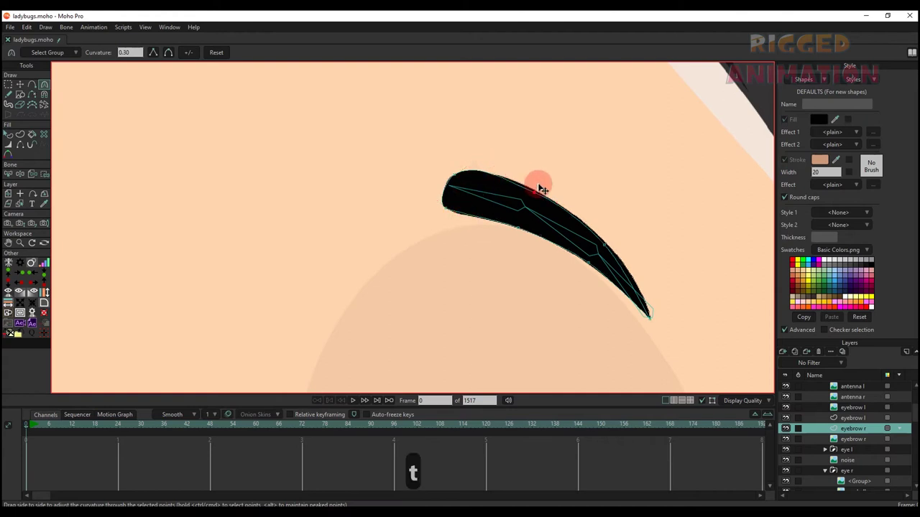
{"action": "key", "text": "t"}
{"action": "scroll", "coordinate": [536, 191], "scroll_direction": "down", "scroll_amount": 3}
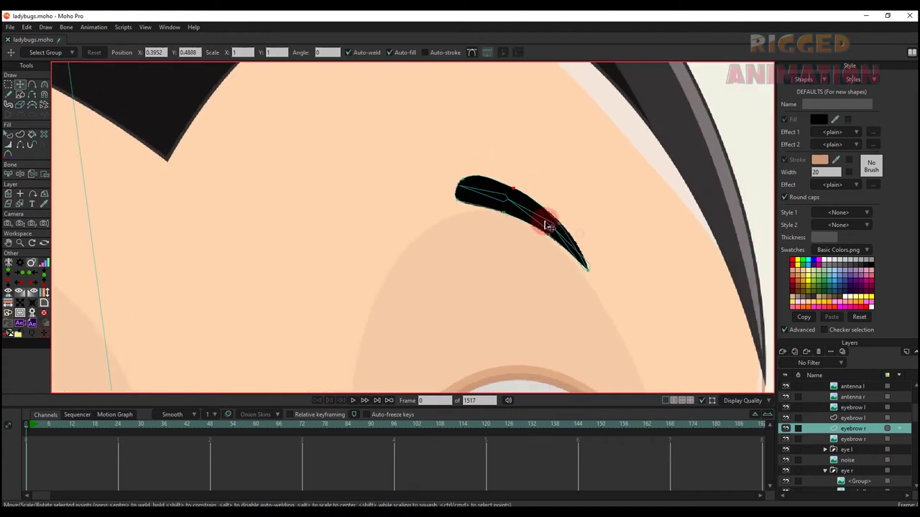
- Bind the three points at the outer tip of the right-hand eyebrow to its outermost bone
{"action": "key", "text": "a"}
{"action": "key", "text": "b"}
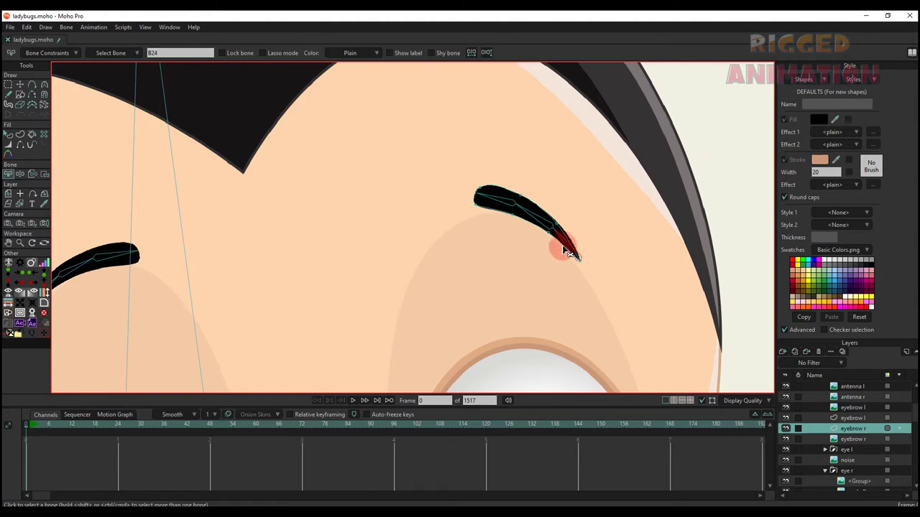
{"action": "key", "text": "i"}
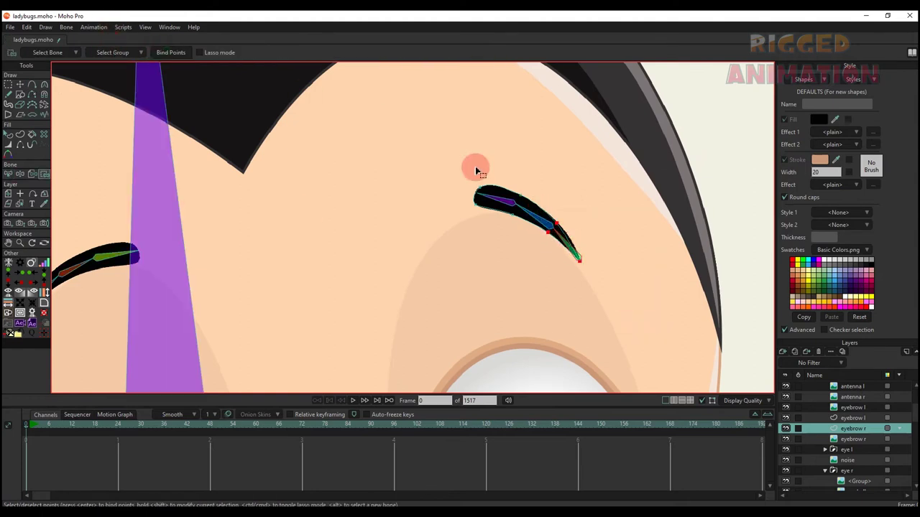
- Bind the two middle points of the right-hand eyebrow shape to its middle bone
{"action": "key", "text": "b"}
{"action": "key", "text": "i"}
{"action": "left_click_drag", "start_coordinate": [502, 174], "coordinate": [526, 238]}
{"action": "left_click", "coordinate": [176, 54]}
- Bind the two points at the inner end of the right-hand eyebrow to its innermost bone
{"action": "key", "text": "b"}
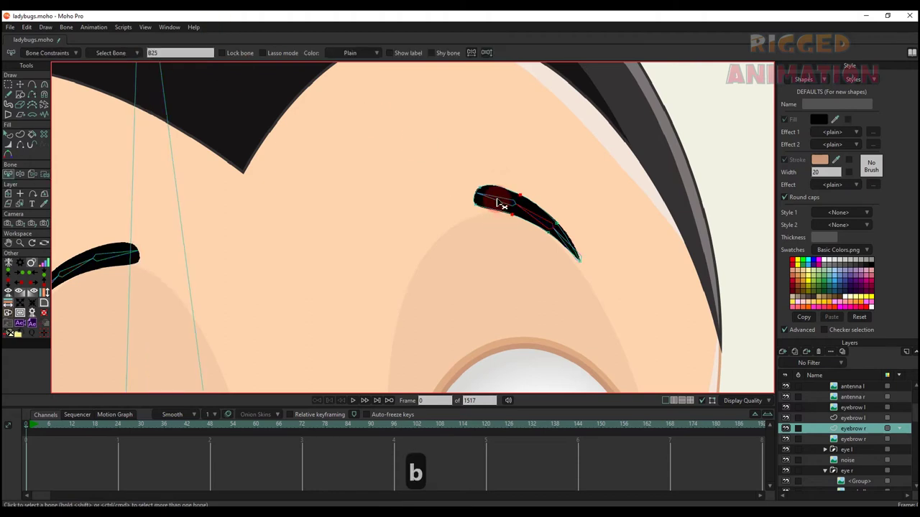
{"action": "left_click", "coordinate": [501, 204]}
{"action": "key", "text": "i"}
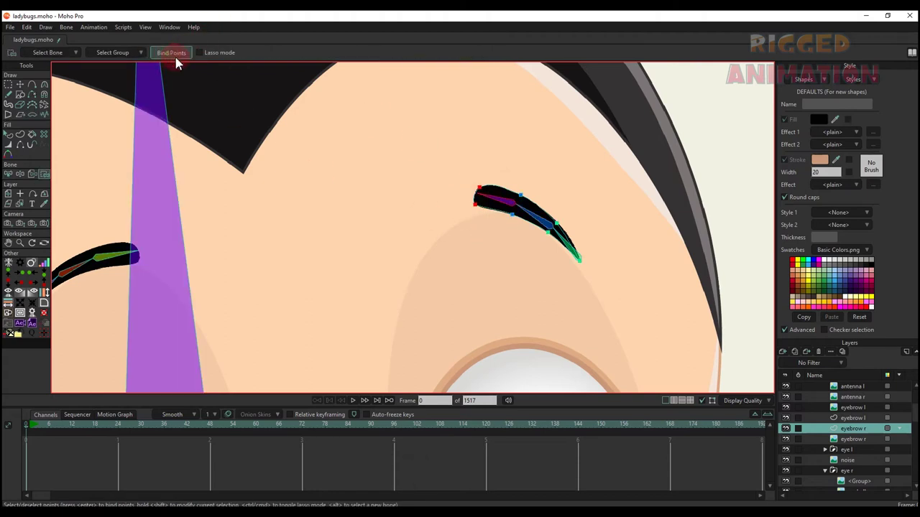
- Delete the original eyebrow l and eyebrow r image layers, keeping the vector versions
{"action": "left_click", "coordinate": [841, 440]}
{"action": "left_click", "coordinate": [852, 407], "text": "ctrl"}
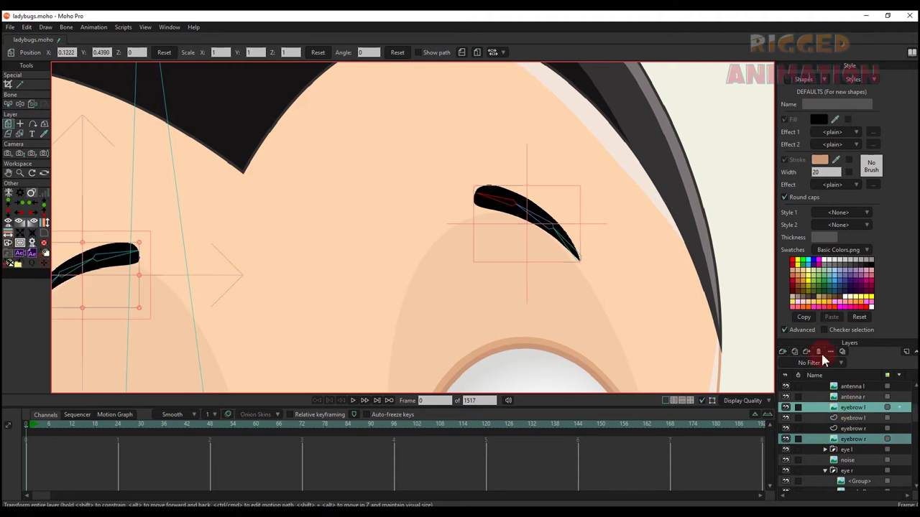
{"action": "left_click", "coordinate": [818, 352]}
{"action": "scroll", "coordinate": [462, 185], "scroll_direction": "down", "scroll_amount": 6}
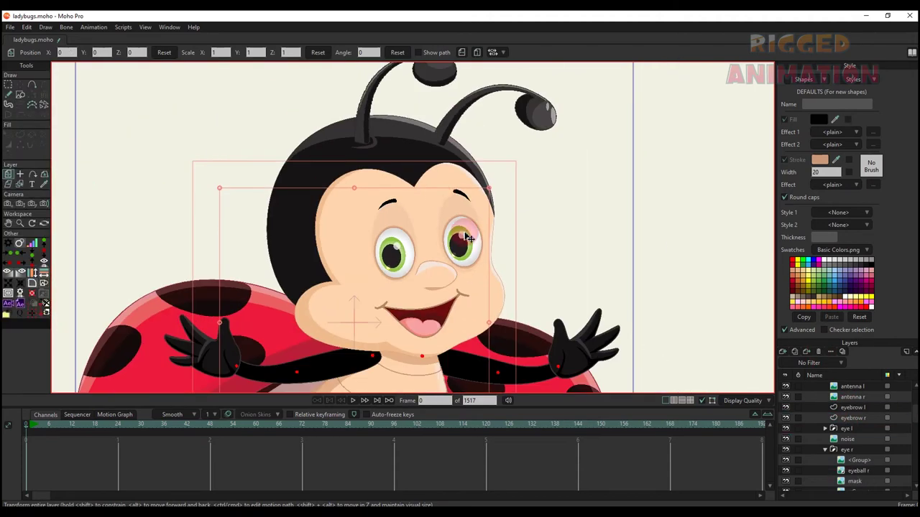
- Add a pin bone in the empty space beside the ladybug's face, name it BLINK and show its label
{"action": "key", "text": "a"}
{"action": "key", "text": "t"}
{"action": "scroll", "coordinate": [526, 237], "scroll_direction": "up", "scroll_amount": 2}
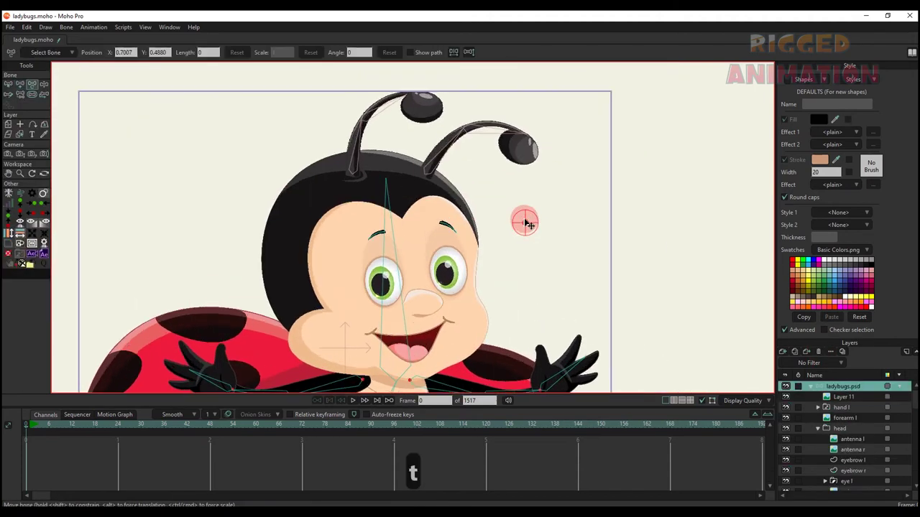
{"action": "key", "text": "b"}
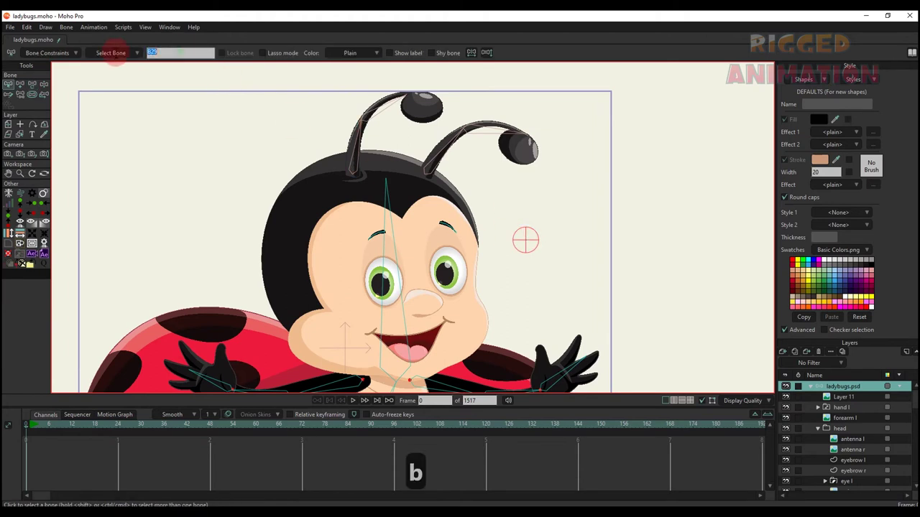
{"action": "type", "text": "BL"}
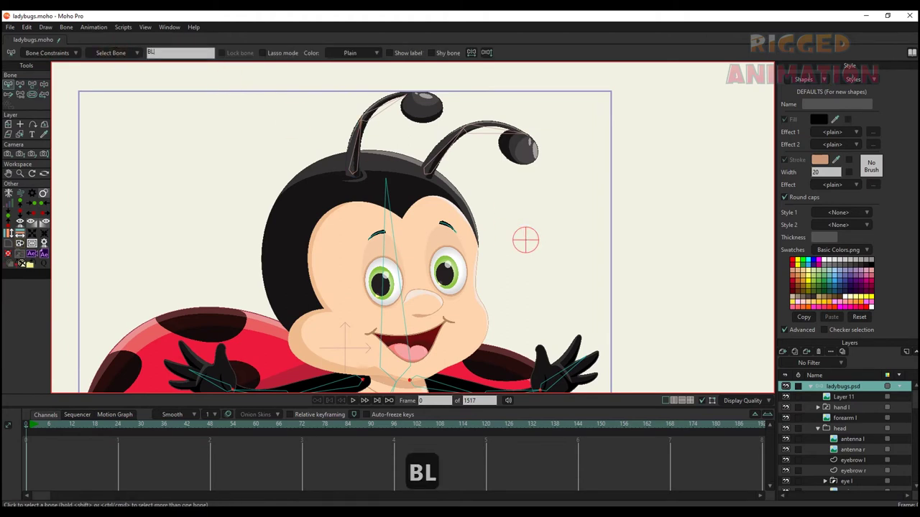
{"action": "type", "text": "INK"}
{"action": "key", "text": "Return"}
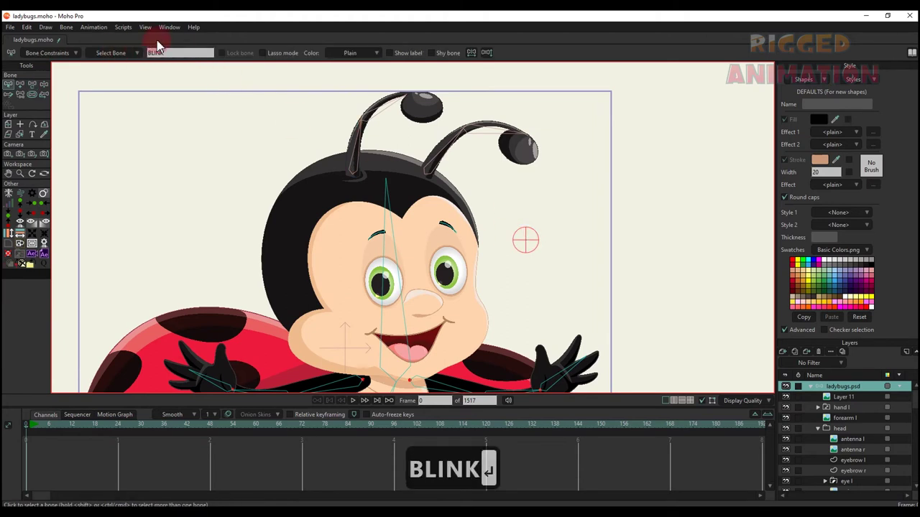
{"action": "left_click", "coordinate": [391, 54]}
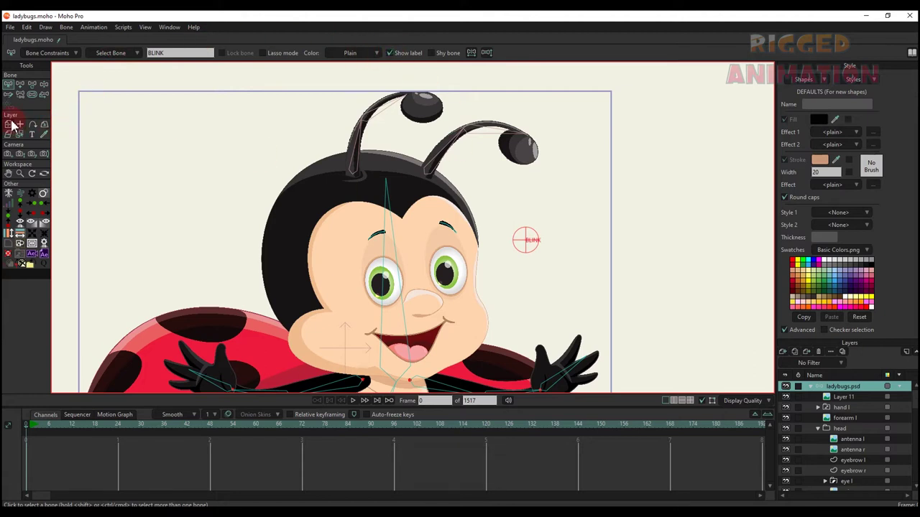
- Draw a short upright bone starting at the centre of the BLINK pin bone
{"action": "key", "text": "b"}
{"action": "key", "text": "a"}
{"action": "scroll", "coordinate": [532, 239], "scroll_direction": "up", "scroll_amount": 1}
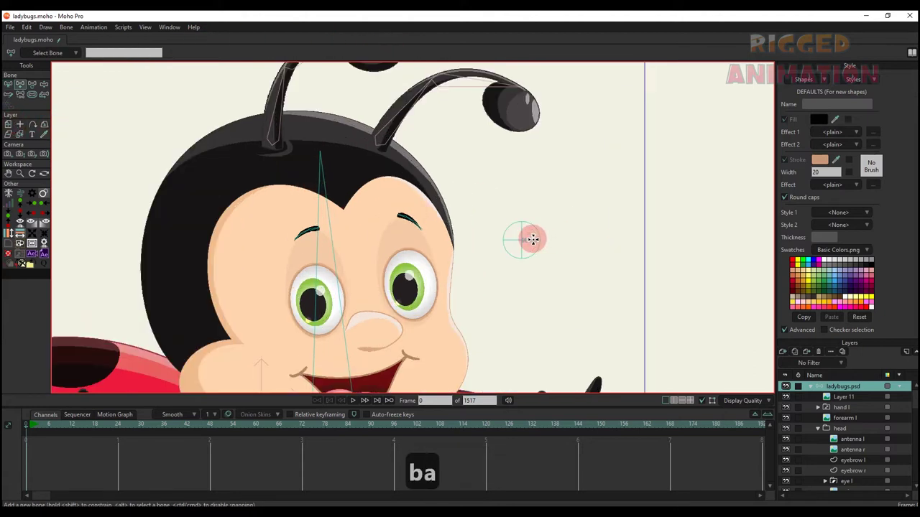
{"action": "key", "text": "b"}
{"action": "key", "text": "a"}
{"action": "left_click_drag", "start_coordinate": [522, 238], "coordinate": [514, 141]}
- Set the upright bone's strength to 0 and reduce the strength of the BLINK pin bone as well
{"action": "key", "text": "s"}
{"action": "left_click_drag", "start_coordinate": [525, 187], "coordinate": [444, 199]}
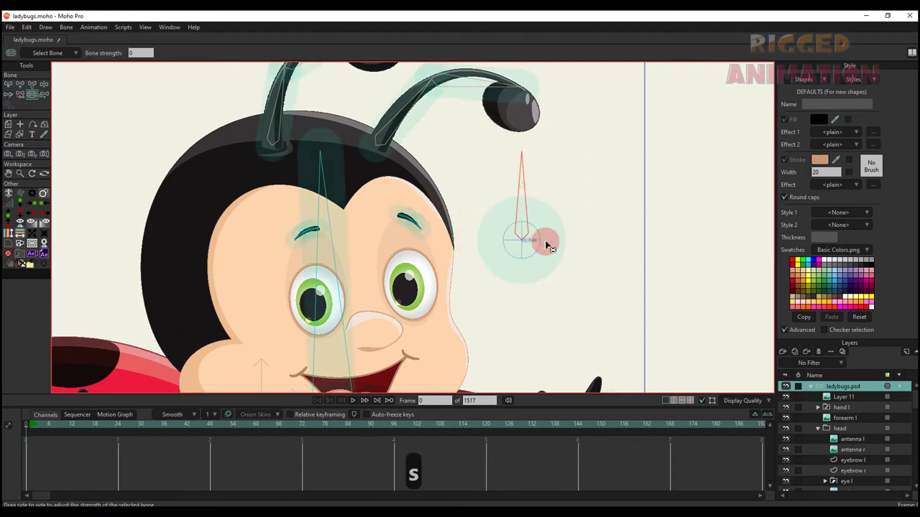
{"action": "left_click_drag", "start_coordinate": [547, 244], "coordinate": [464, 260]}
- Turn on angle constraints for the short upright bone at the BLINK pin and set their minimum to -30 and maximum to 30 degrees
{"action": "scroll", "coordinate": [510, 201], "scroll_direction": "down", "scroll_amount": 4}
{"action": "left_click_drag", "start_coordinate": [511, 201], "coordinate": [524, 224]}
{"action": "key", "text": "b"}
{"action": "left_click", "coordinate": [534, 226]}
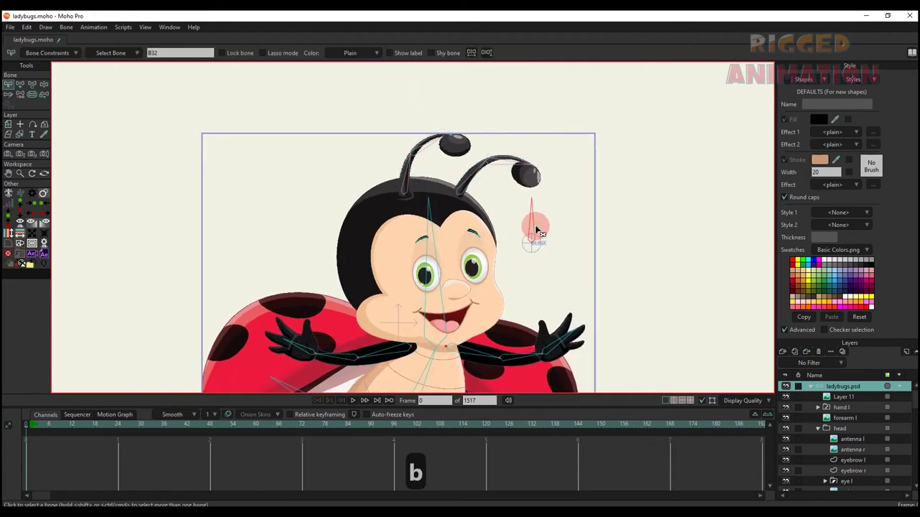
{"action": "left_click", "coordinate": [43, 53]}
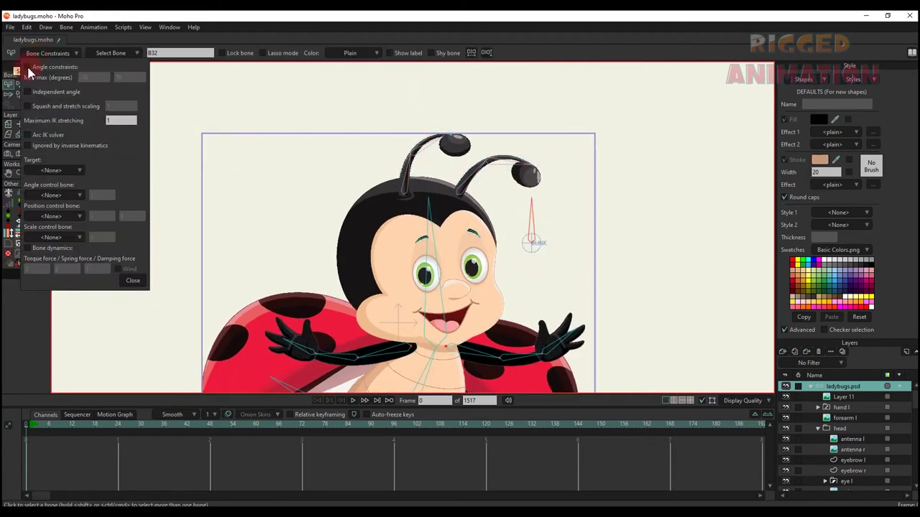
{"action": "left_click", "coordinate": [133, 281]}
{"action": "left_click", "coordinate": [42, 54]}
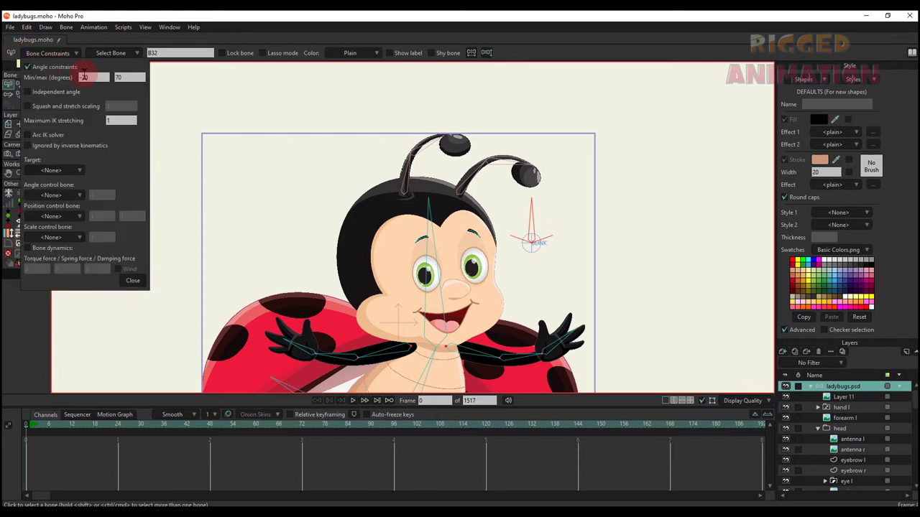
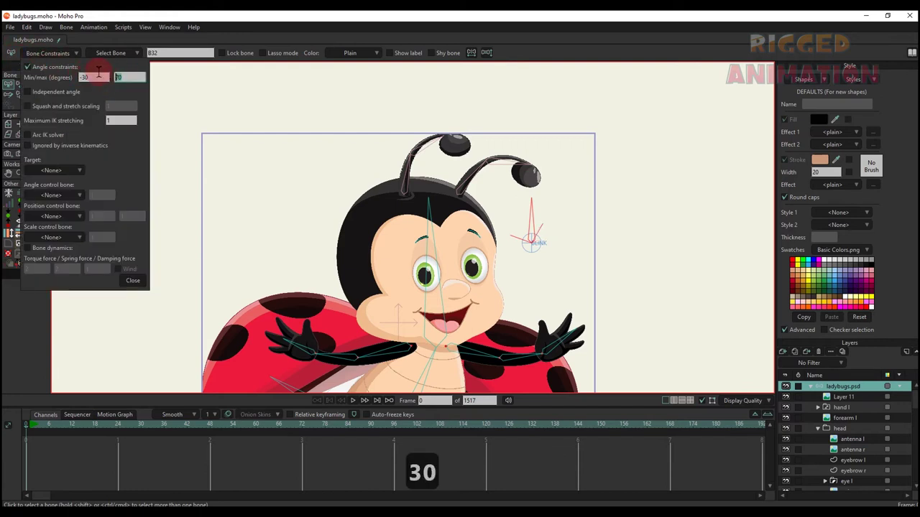
{"action": "left_click", "coordinate": [134, 280]}
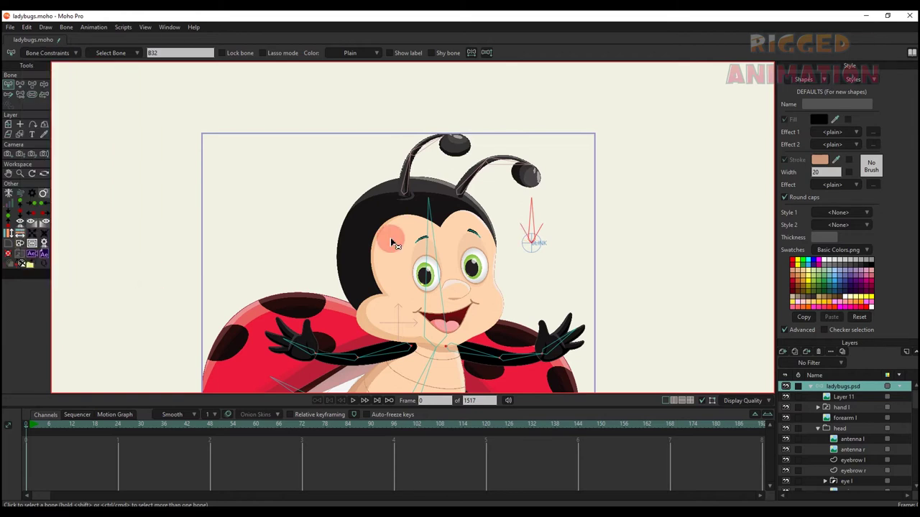
- Add a vector layer directly above eyeball l inside the eye l group and name it blink
{"action": "key", "text": "ctrl+k"}
{"action": "scroll", "coordinate": [412, 285], "scroll_direction": "up", "scroll_amount": 5}
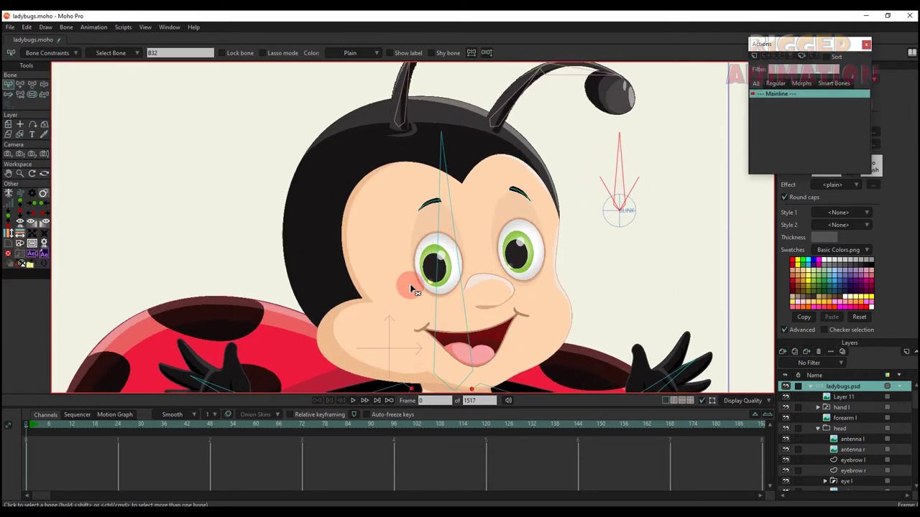
{"action": "right_click", "coordinate": [434, 230], "text": "alt"}
{"action": "scroll", "coordinate": [853, 444], "scroll_direction": "down", "scroll_amount": 2}
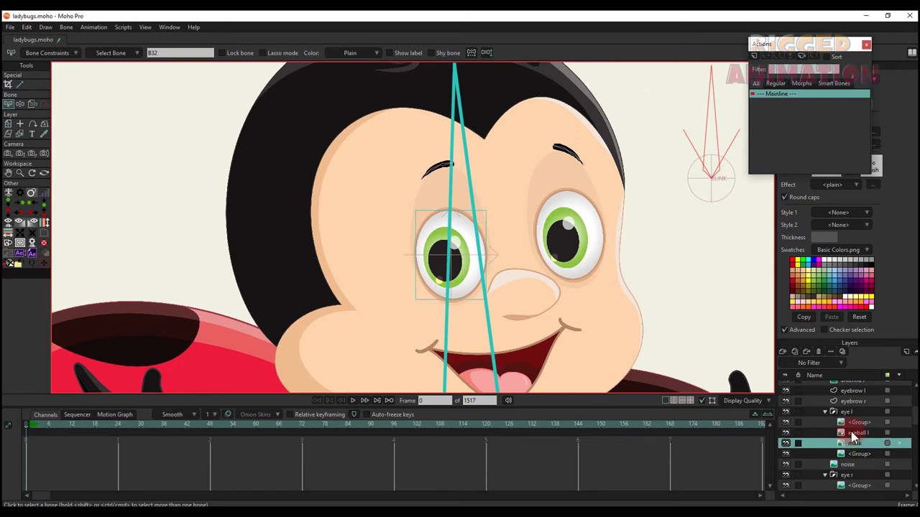
{"action": "left_click", "coordinate": [853, 433]}
{"action": "left_click", "coordinate": [794, 351]}
{"action": "left_click", "coordinate": [793, 361]}
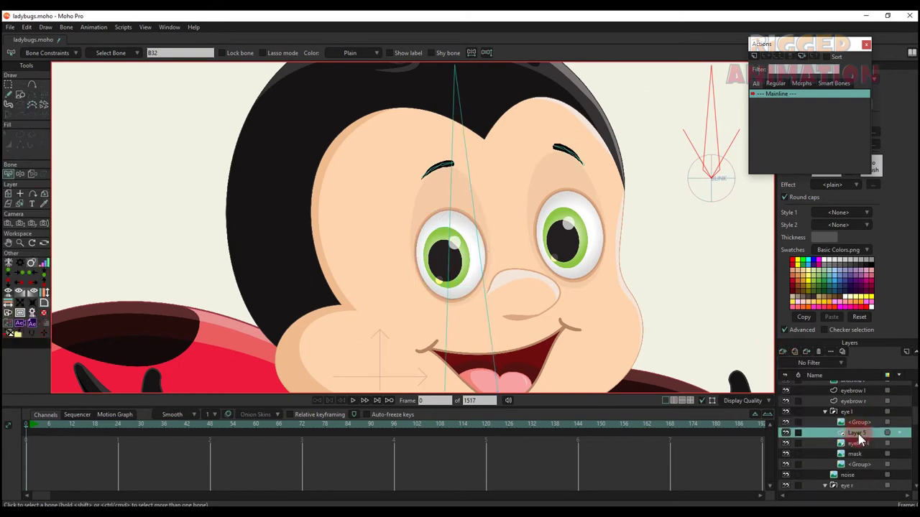
{"action": "double_click", "coordinate": [859, 434]}
{"action": "type", "text": "blink"}
{"action": "key", "text": "Return"}
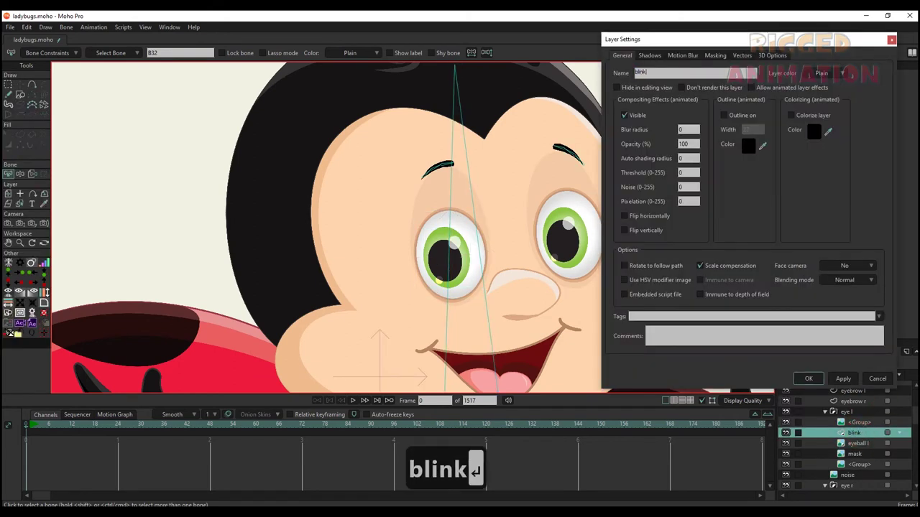
- Draw a circle on the blink layer and position it over the eyebrow, just above the ladybug's left-hand eye
{"action": "left_click", "coordinate": [20, 94]}
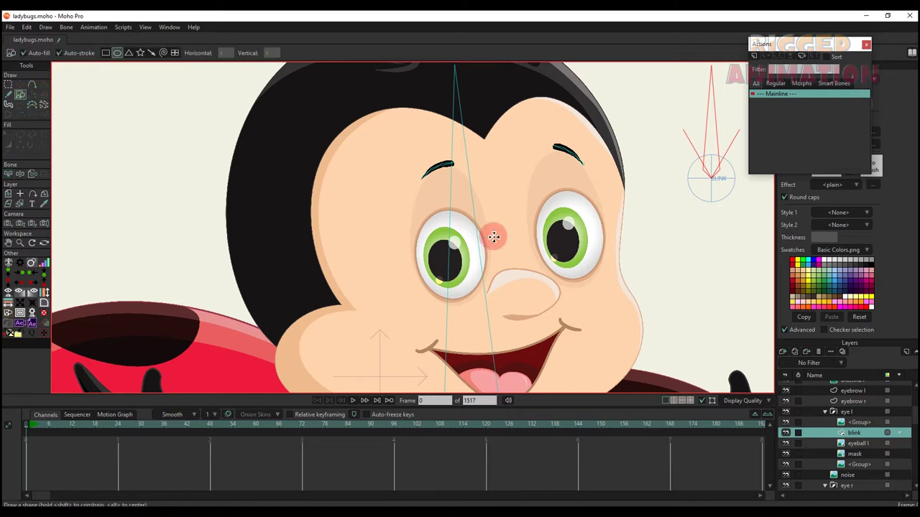
{"action": "mouse_move", "coordinate": [398, 181]}
{"action": "left_mouse_down"}
{"action": "mouse_move", "coordinate": [482, 246]}
{"action": "mouse_move", "coordinate": [455, 237]}
{"action": "left_mouse_up"}
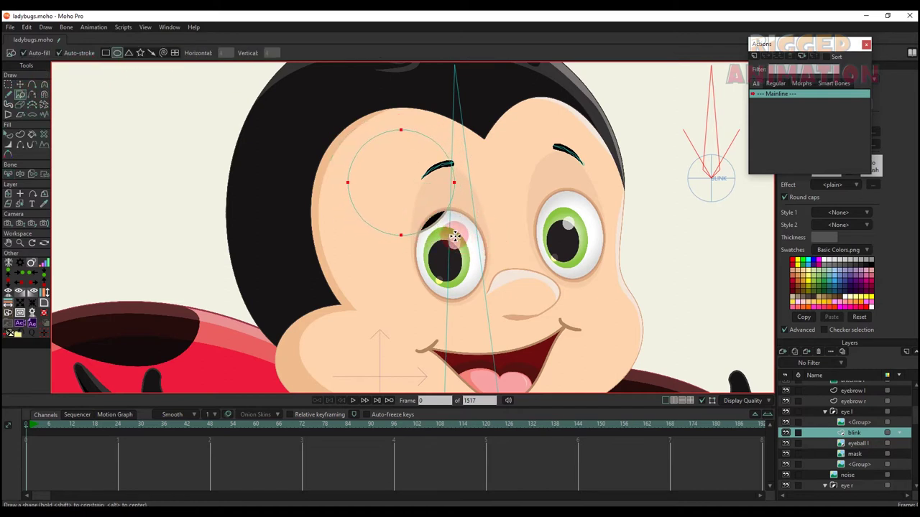
{"action": "scroll", "coordinate": [384, 195], "scroll_direction": "down", "scroll_amount": 2}
{"action": "key", "text": "t"}
{"action": "left_click_drag", "start_coordinate": [392, 190], "coordinate": [413, 202]}
{"action": "scroll", "coordinate": [410, 186], "scroll_direction": "up", "scroll_amount": 2}
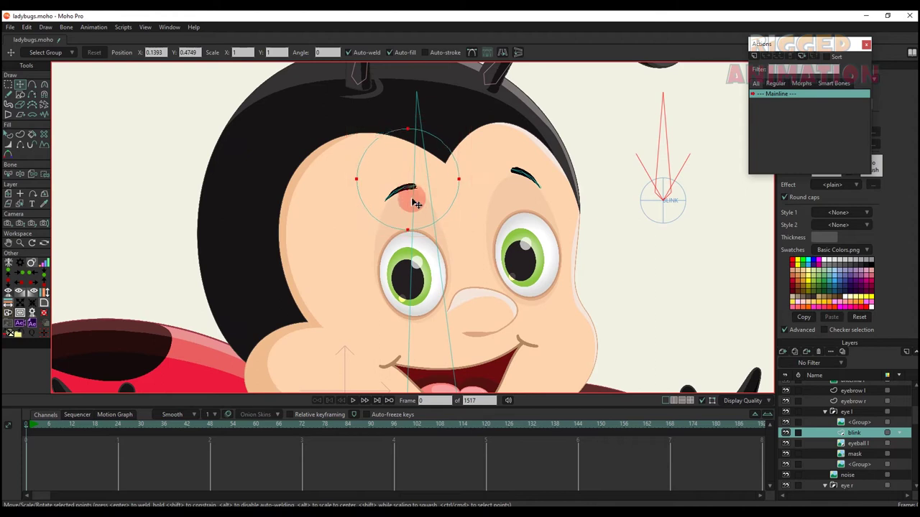
- Select the circle's shape and set its fill to the darker skin tone sampled from around the eye
{"action": "scroll", "coordinate": [411, 222], "scroll_direction": "up", "scroll_amount": 3}
{"action": "key", "text": "q"}
{"action": "left_click", "coordinate": [412, 241]}
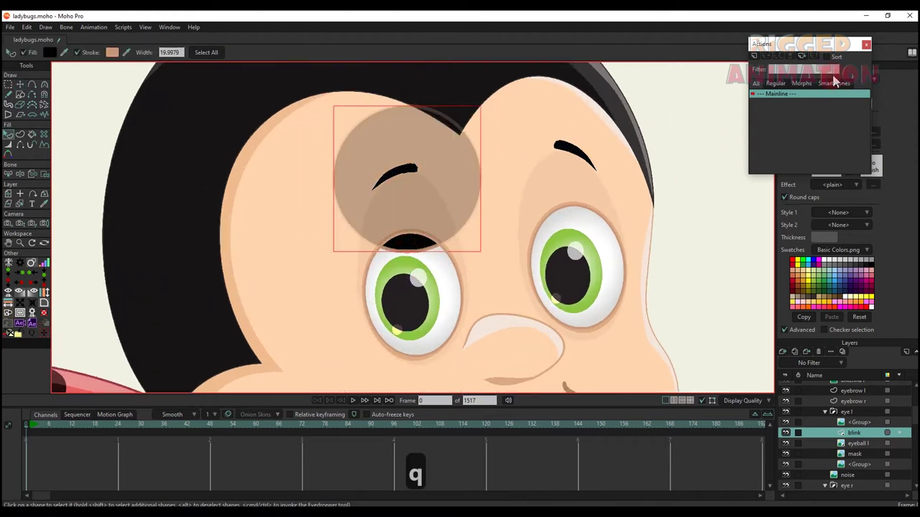
{"action": "left_click", "coordinate": [867, 45]}
{"action": "left_click", "coordinate": [838, 120]}
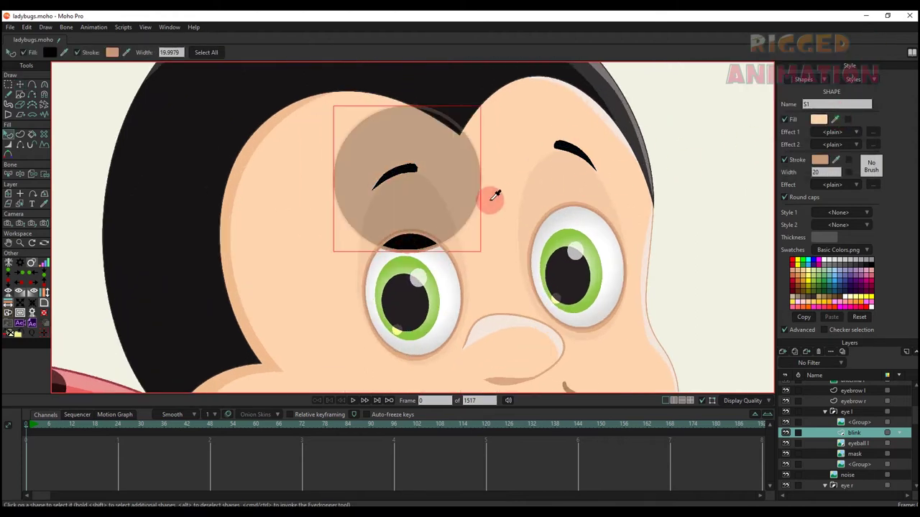
{"action": "left_click", "coordinate": [374, 259]}
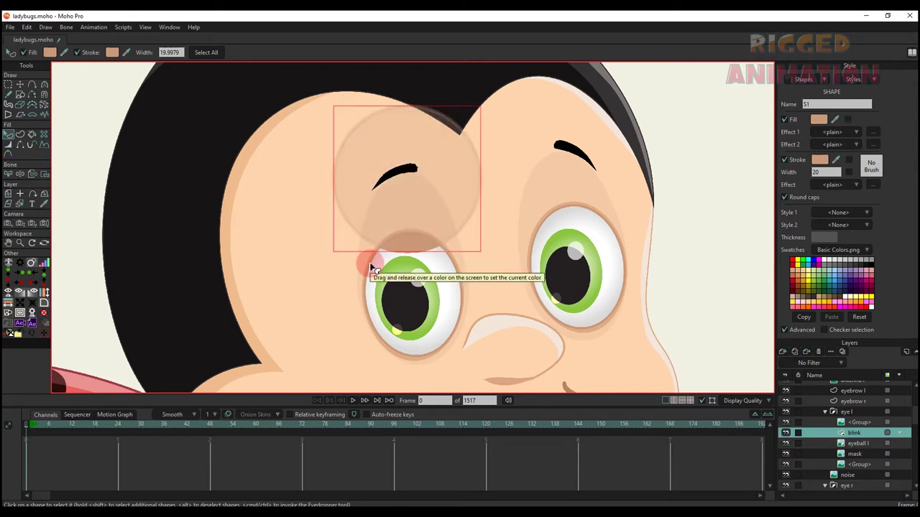
{"action": "scroll", "coordinate": [373, 267], "scroll_direction": "up", "scroll_amount": 5}
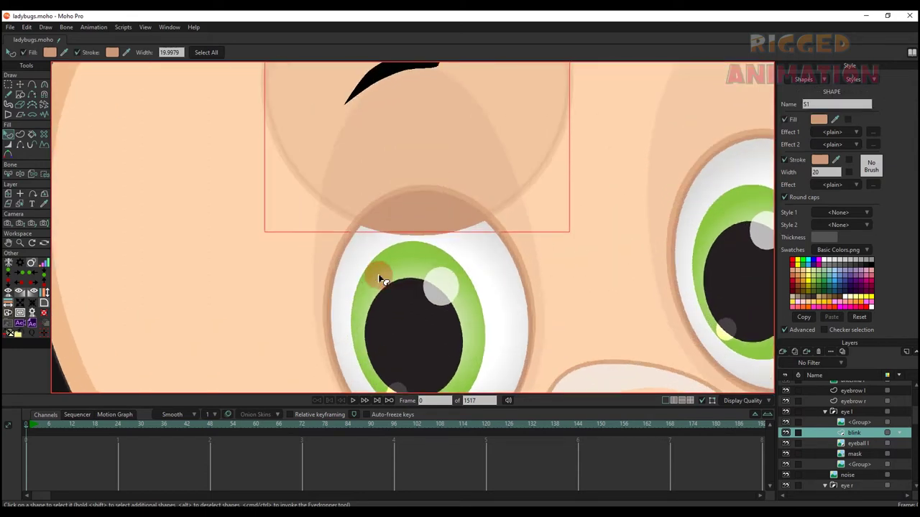
{"action": "left_click_drag", "start_coordinate": [836, 127], "coordinate": [516, 240]}
- Delete the lowest point of the circle on the blink layer
{"action": "key", "text": "g"}
{"action": "scroll", "coordinate": [468, 230], "scroll_direction": "down", "scroll_amount": 4}
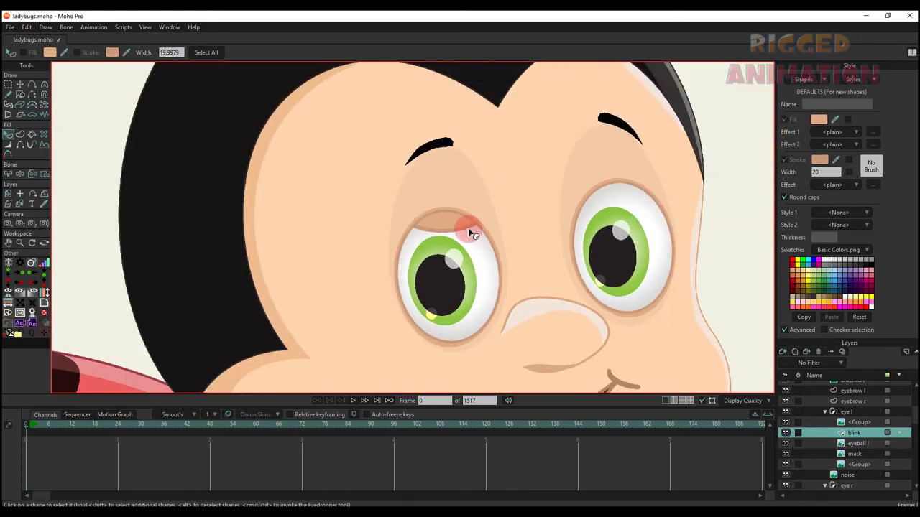
{"action": "key", "text": "BackSpace"}
{"action": "scroll", "coordinate": [395, 232], "scroll_direction": "up", "scroll_amount": 3}
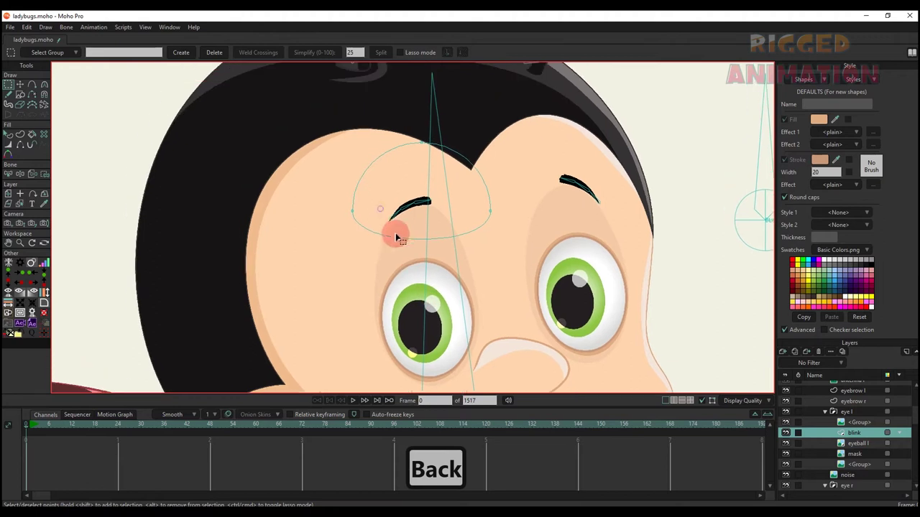
- Peak the two side points so the circle's lower edge is straight, and lengthen the top point's curve handles to form a half-circle
{"action": "key", "text": "t"}
{"action": "key", "text": "c"}
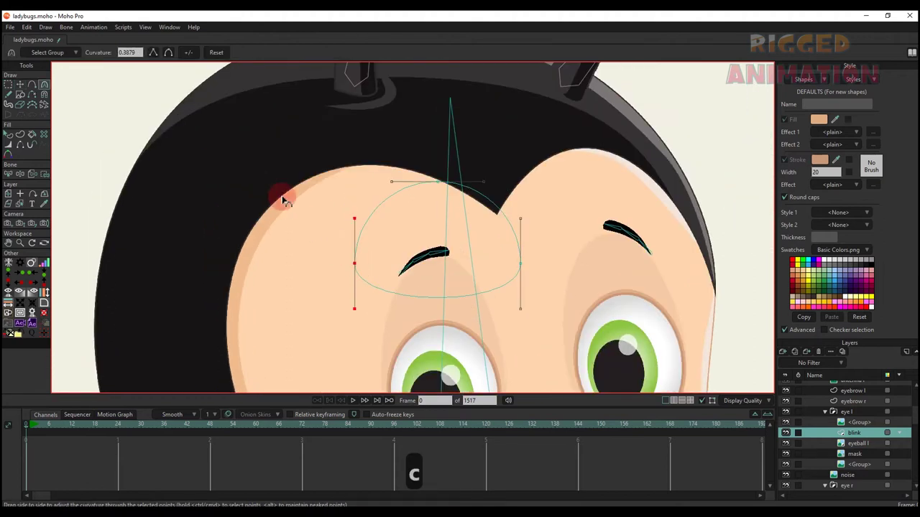
{"action": "left_click", "coordinate": [152, 53]}
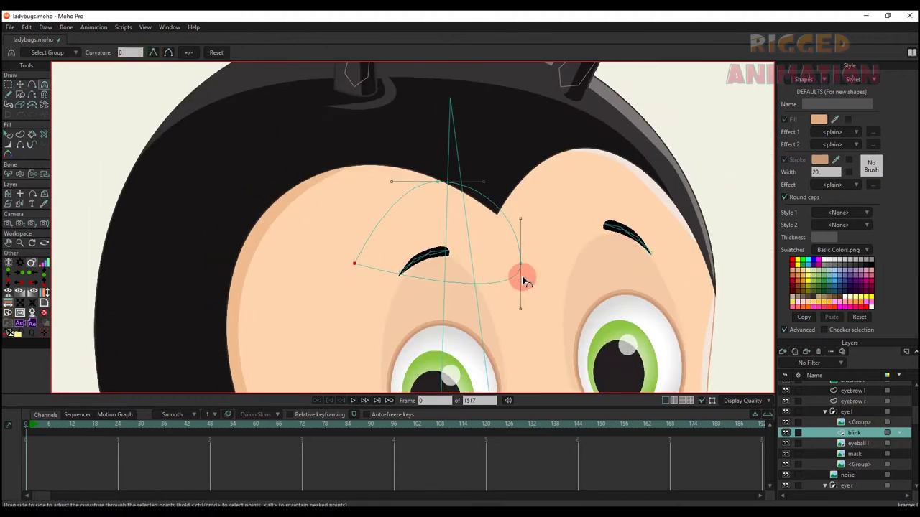
{"action": "key", "text": "g"}
{"action": "key", "text": "c"}
{"action": "left_click", "coordinate": [168, 53]}
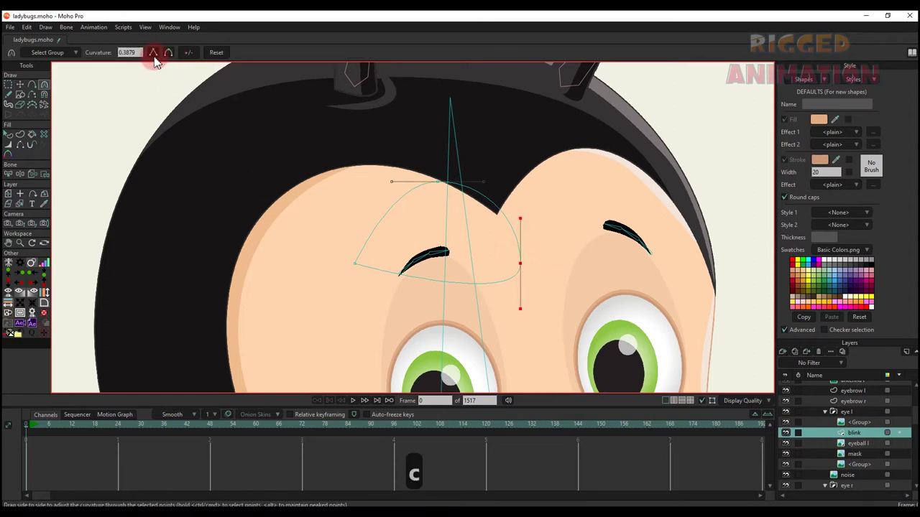
{"action": "left_click", "coordinate": [153, 53]}
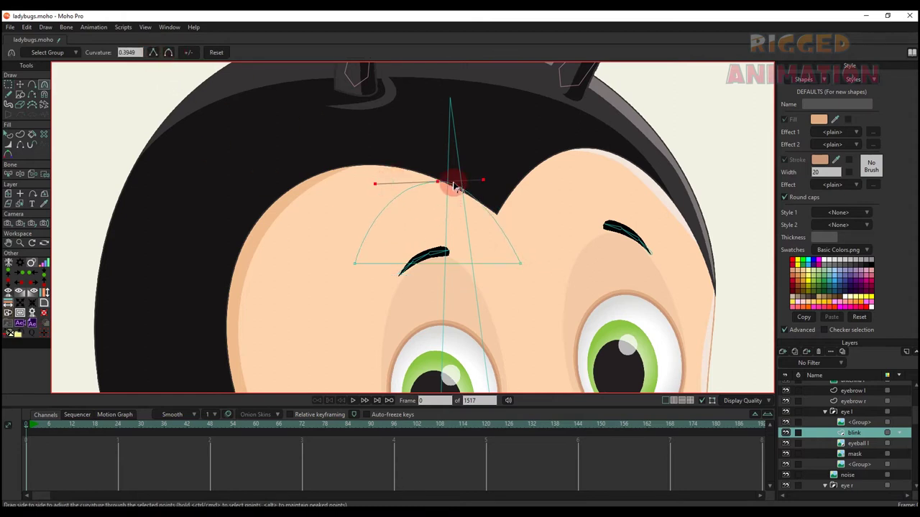
{"action": "left_click_drag", "start_coordinate": [454, 187], "coordinate": [377, 187]}
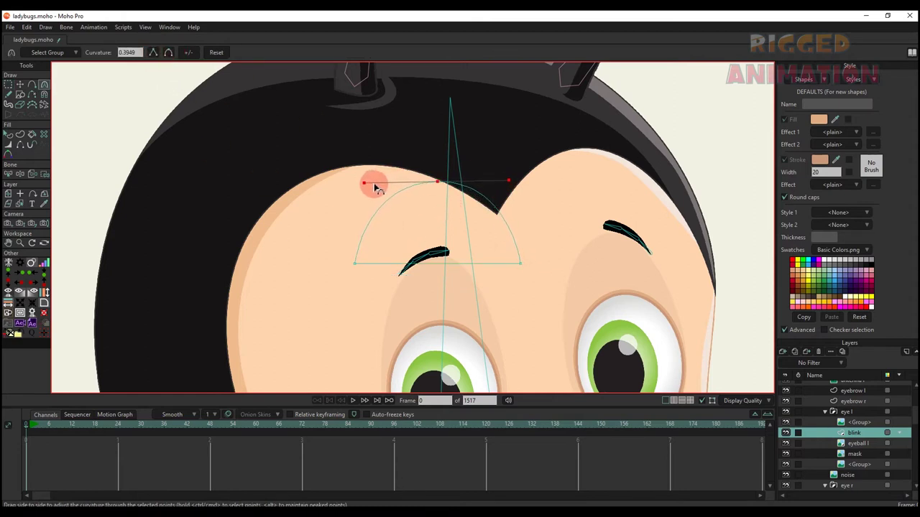
- Move the whole half-circle eyelid down so its straight edge sits just above the eye
{"action": "scroll", "coordinate": [374, 188], "scroll_direction": "down", "scroll_amount": 3}
{"action": "key", "text": "g"}
{"action": "key", "text": "t"}
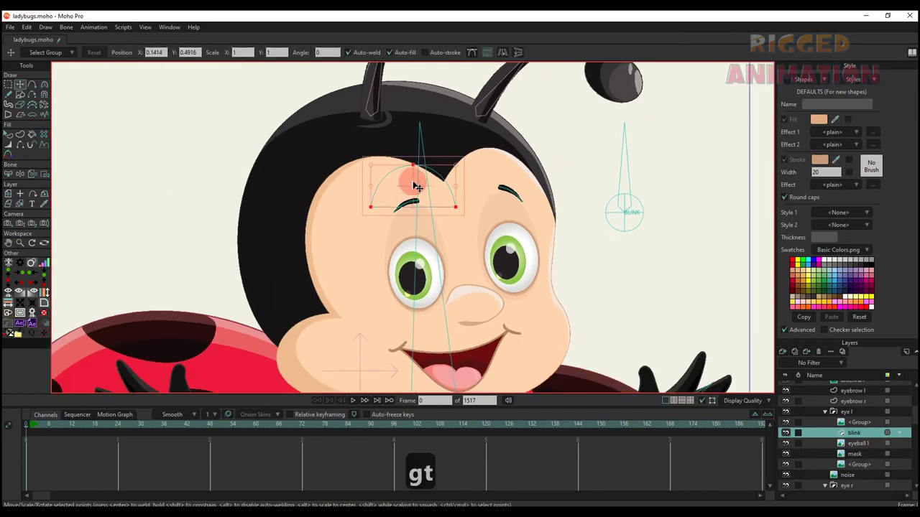
{"action": "left_click_drag", "start_coordinate": [410, 185], "coordinate": [410, 210]}
{"action": "scroll", "coordinate": [419, 213], "scroll_direction": "down", "scroll_amount": 1}
{"action": "scroll", "coordinate": [418, 213], "scroll_direction": "up", "scroll_amount": 2}
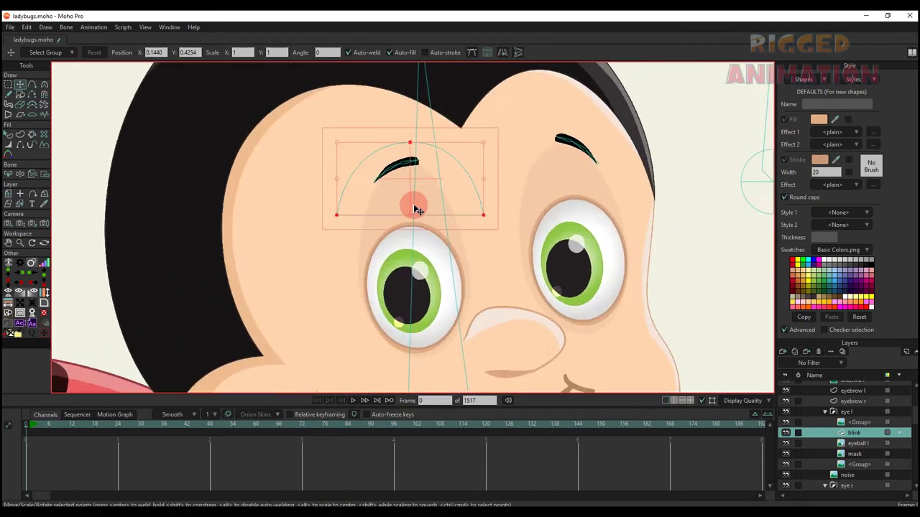
- Duplicate the half-circle eyelid, flip the copy vertically and place it just below the eye as the lower eyelid
{"action": "key", "text": "ctrl+c"}
{"action": "key", "text": "ctrl+v"}
{"action": "left_click_drag", "start_coordinate": [499, 172], "coordinate": [307, 151]}
{"action": "left_click_drag", "start_coordinate": [411, 174], "coordinate": [410, 365]}
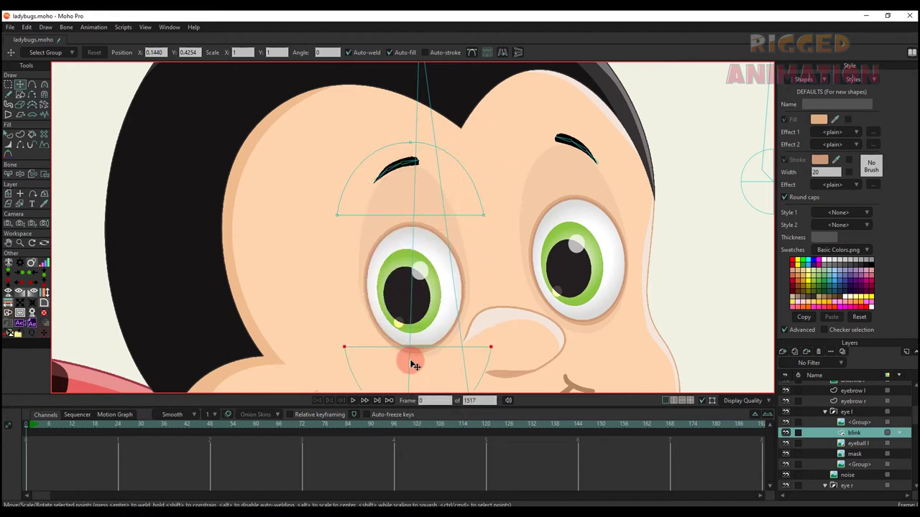
{"action": "scroll", "coordinate": [424, 329], "scroll_direction": "down", "scroll_amount": 1}
{"action": "left_click_drag", "start_coordinate": [424, 328], "coordinate": [421, 339]}
{"action": "scroll", "coordinate": [421, 320], "scroll_direction": "down", "scroll_amount": 2}
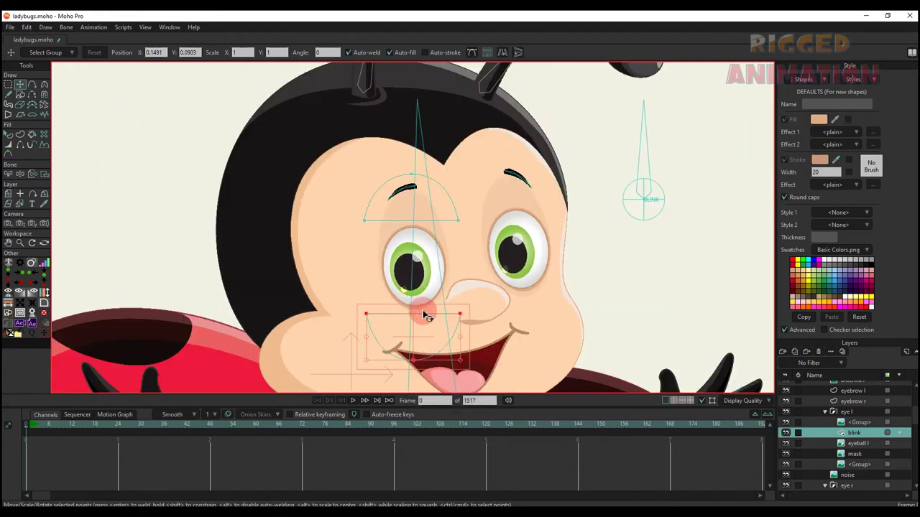
- Start binding the points of the upper and lower eyelid half-circles to a bone
{"action": "key", "text": "b"}
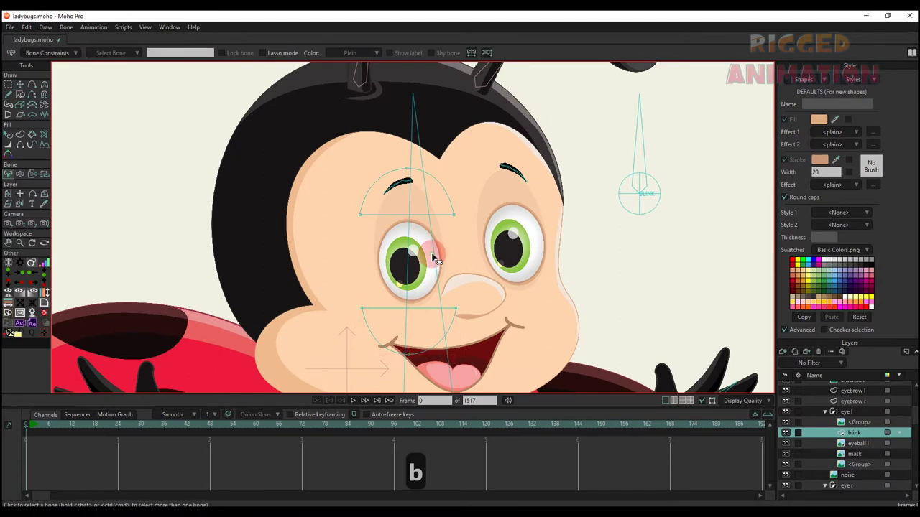
{"action": "key", "text": "i"}
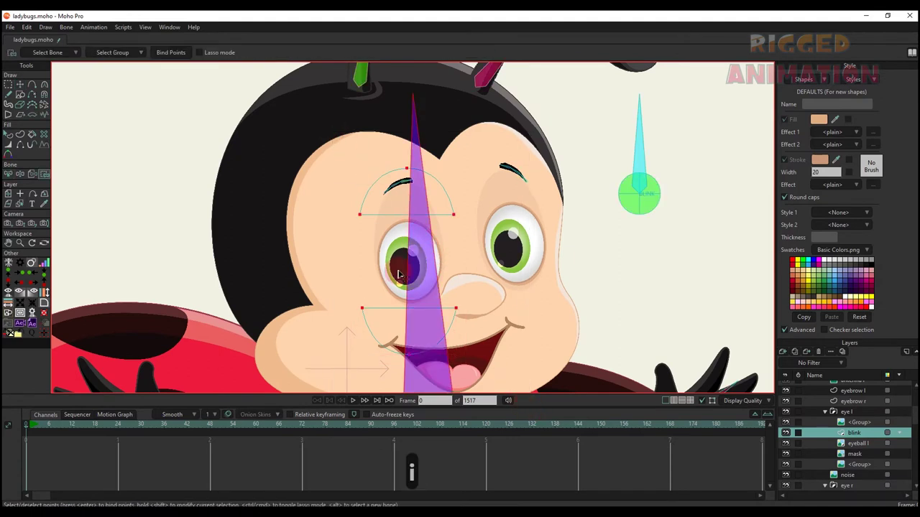
- Copy the upper and lower eyelid shapes from the blink layer in the eye l group
{"action": "scroll", "coordinate": [438, 258], "scroll_direction": "down", "scroll_amount": 1}
{"action": "key", "text": "t"}
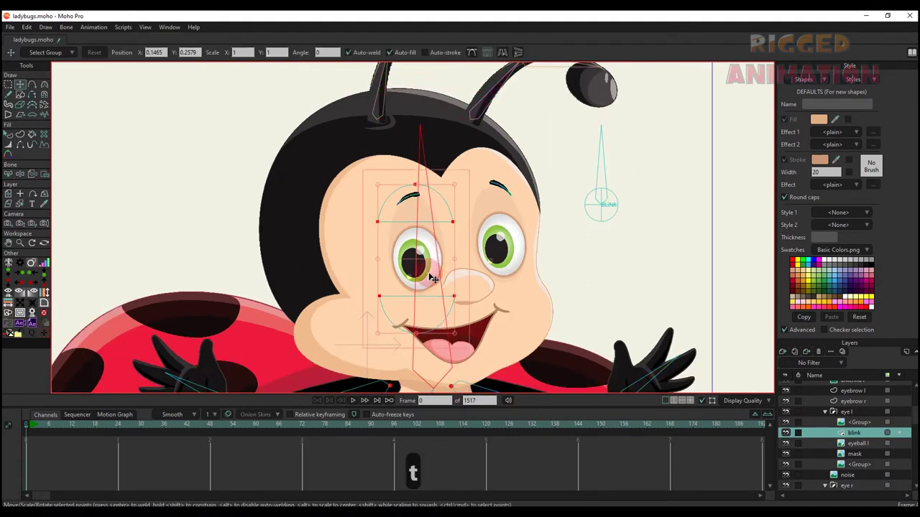
{"action": "key", "text": "ctrl+c"}
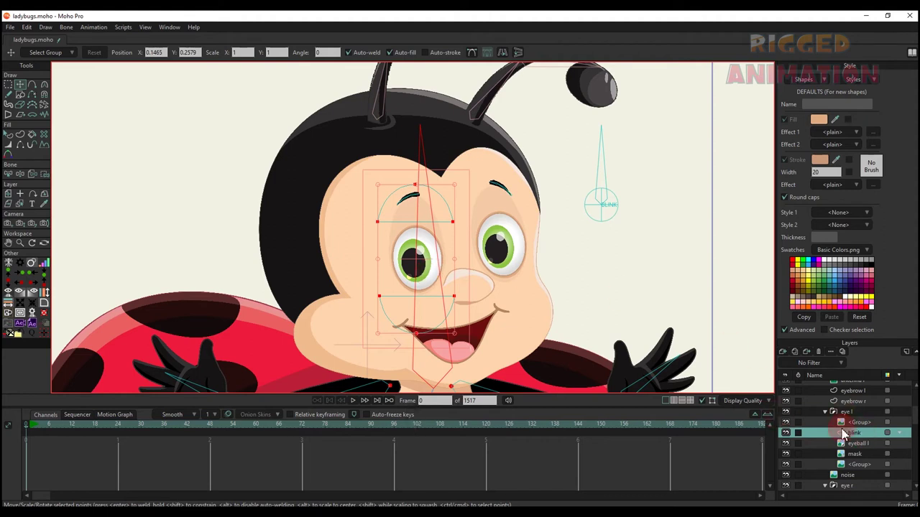
- Add a vector layer above eyeball r in the eye r group and name it blink
{"action": "scroll", "coordinate": [851, 439], "scroll_direction": "down", "scroll_amount": 2}
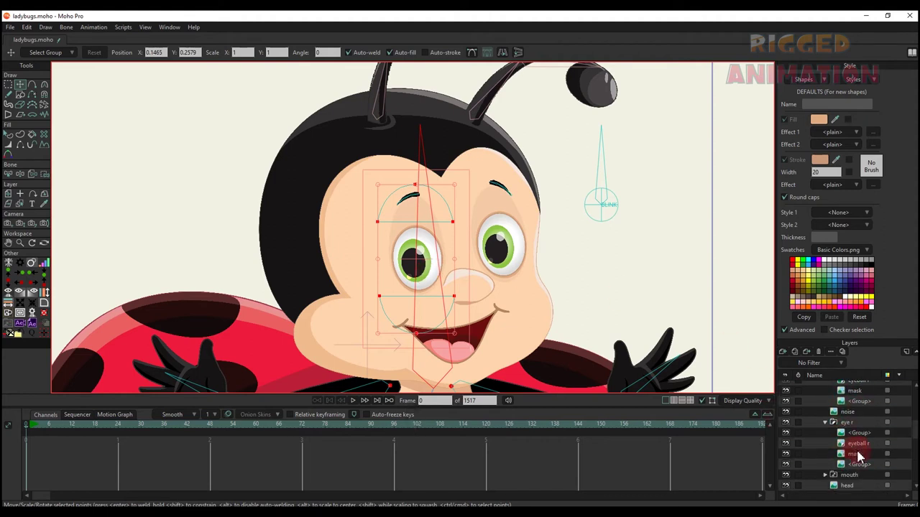
{"action": "left_click", "coordinate": [858, 446]}
{"action": "left_click", "coordinate": [783, 352]}
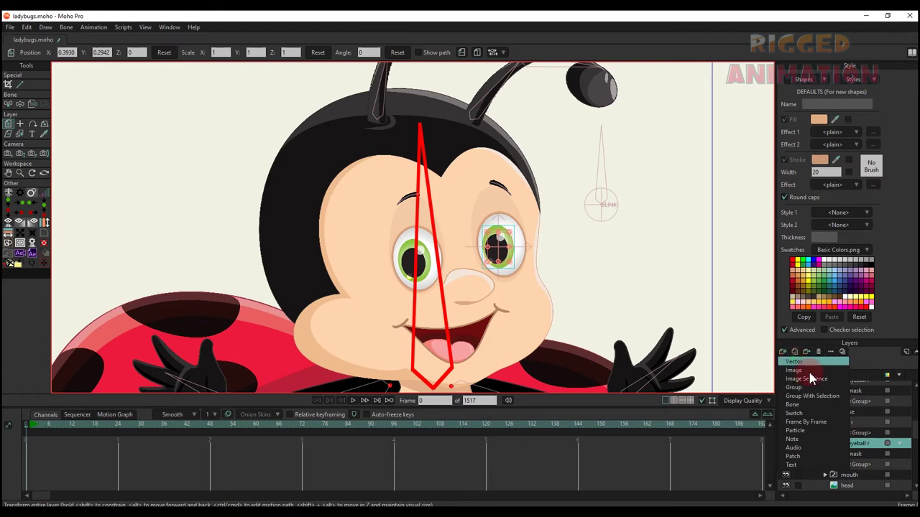
{"action": "left_click", "coordinate": [807, 364]}
{"action": "key", "text": "ctrl+v"}
{"action": "double_click", "coordinate": [857, 445]}
{"action": "type", "text": "b"}
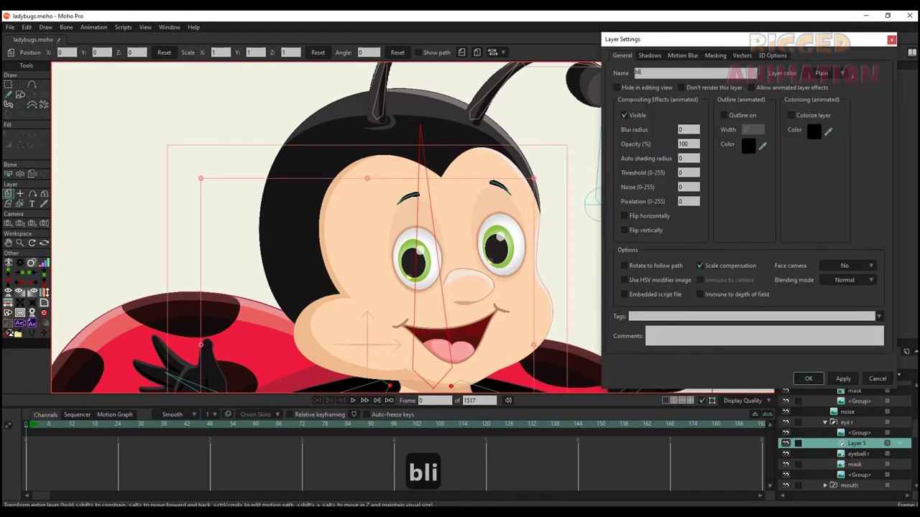
{"action": "key", "text": "Return"}
- Paste the eyelid shapes into the new blink layer and move them over the eye r artwork
{"action": "key", "text": "ctrl+v"}
{"action": "scroll", "coordinate": [472, 266], "scroll_direction": "up", "scroll_amount": 3}
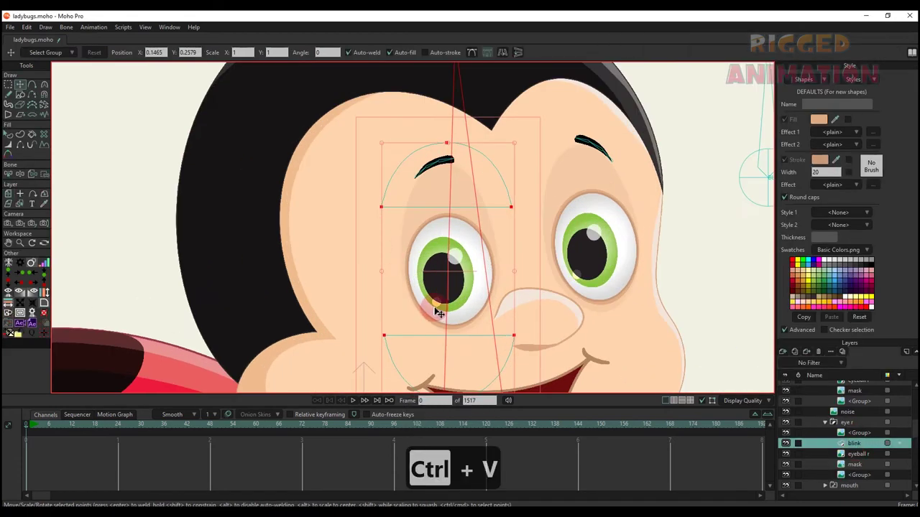
{"action": "left_click_drag", "start_coordinate": [566, 319], "coordinate": [639, 322]}
{"action": "scroll", "coordinate": [463, 293], "scroll_direction": "down", "scroll_amount": 3}
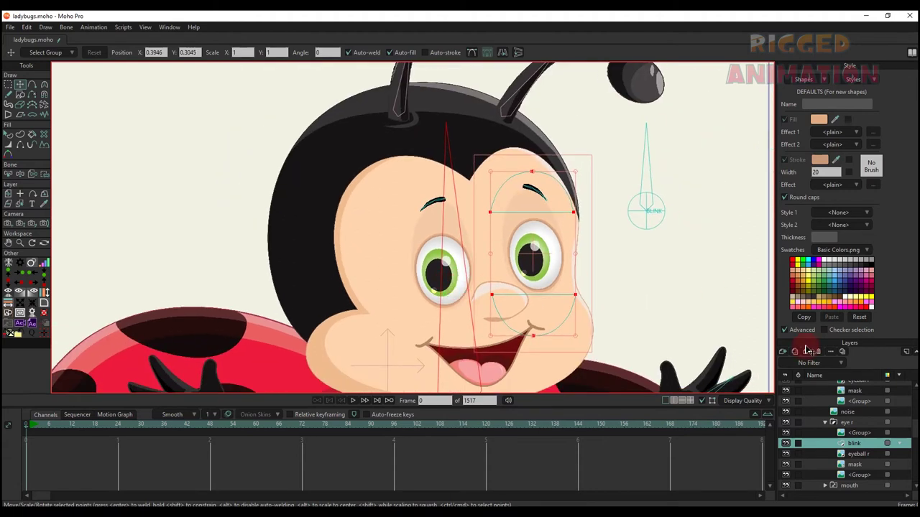
- Create the smart bone action B32 for the BLINK bone on the ladybugs.psd layer and rotate the bone to 120° at frame 24
{"action": "scroll", "coordinate": [827, 402], "scroll_direction": "up", "scroll_amount": 5}
{"action": "left_click", "coordinate": [842, 388]}
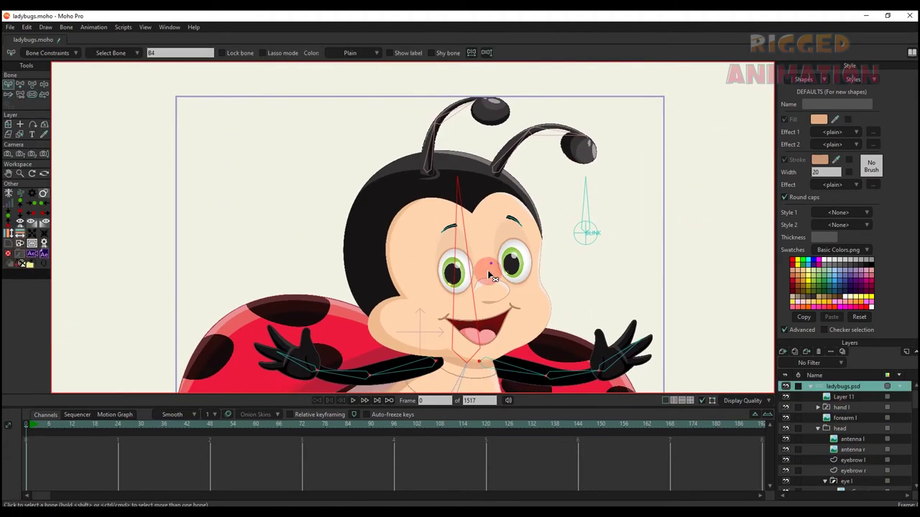
{"action": "key", "text": "t"}
{"action": "key", "text": "ctrl+k"}
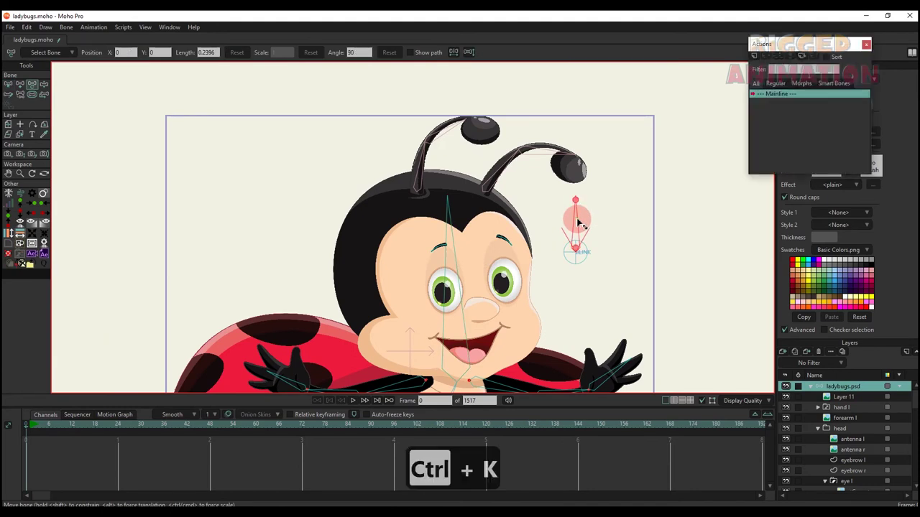
{"action": "left_click", "coordinate": [755, 55]}
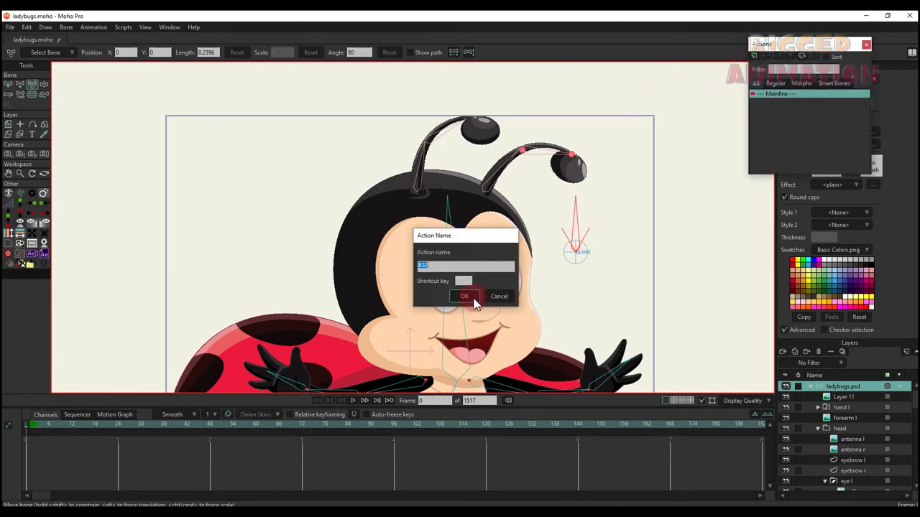
{"action": "left_click", "coordinate": [465, 296]}
{"action": "scroll", "coordinate": [300, 326], "scroll_direction": "up", "scroll_amount": 2}
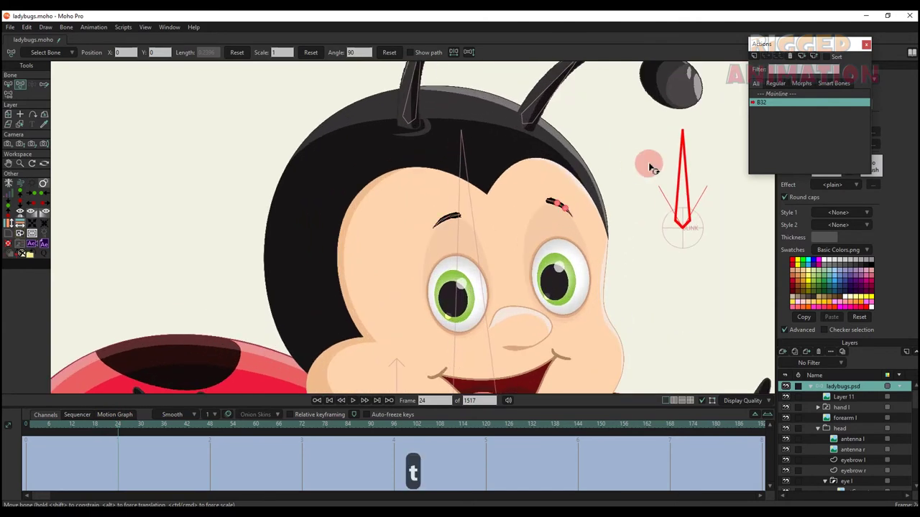
{"action": "left_click_drag", "start_coordinate": [648, 160], "coordinate": [638, 201]}
- Close eye l at frame 24 by moving its upper eyelid down and lower eyelid up until they meet mid-eye
{"action": "scroll", "coordinate": [458, 242], "scroll_direction": "up", "scroll_amount": 3}
{"action": "left_click", "coordinate": [419, 193], "text": "ctrl+alt"}
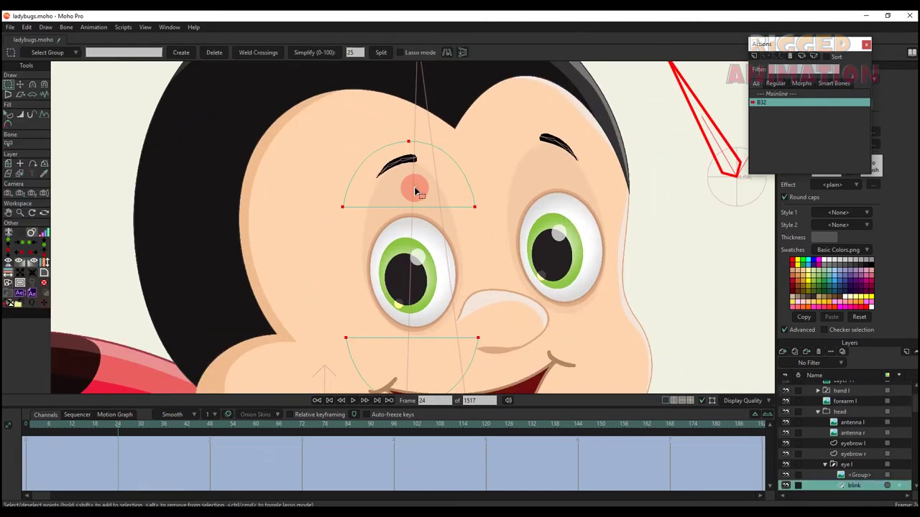
{"action": "key", "text": "t"}
{"action": "left_click_drag", "start_coordinate": [424, 191], "coordinate": [426, 253]}
{"action": "left_click_drag", "start_coordinate": [426, 354], "coordinate": [418, 292]}
{"action": "left_click", "coordinate": [423, 348], "text": "ctrl"}
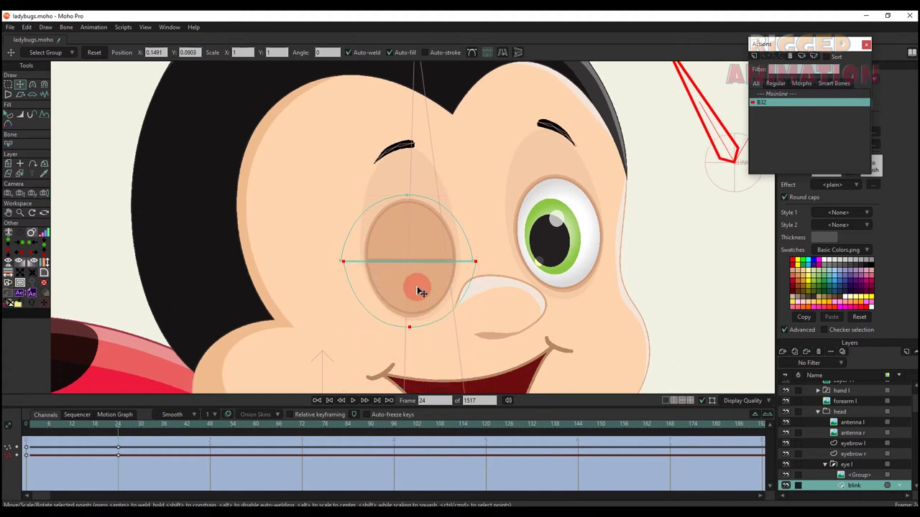
- Close eye r at frame 24 by moving both eyelid shapes in its blink layer together at mid-eye
{"action": "scroll", "coordinate": [415, 261], "scroll_direction": "up", "scroll_amount": 3}
{"action": "scroll", "coordinate": [463, 267], "scroll_direction": "down", "scroll_amount": 2}
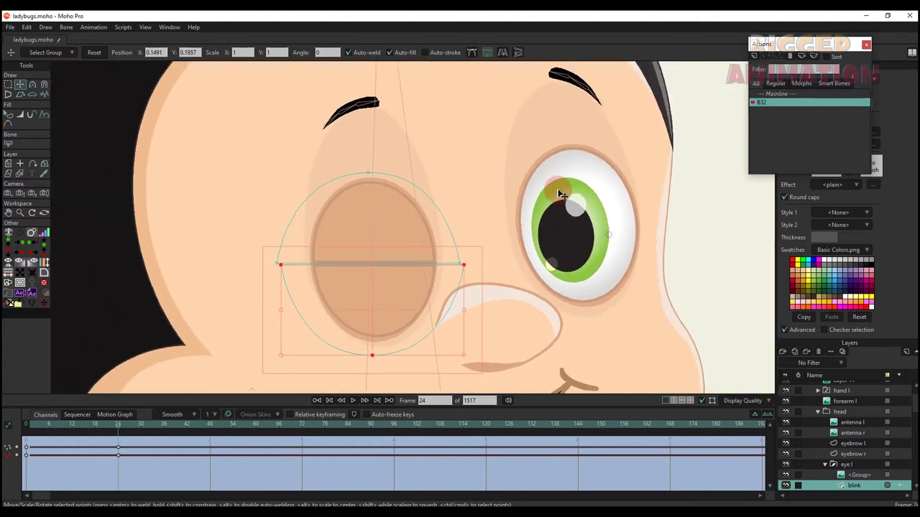
{"action": "left_click", "coordinate": [565, 119]}
{"action": "left_click_drag", "start_coordinate": [575, 110], "coordinate": [579, 202]}
{"action": "left_click_drag", "start_coordinate": [588, 335], "coordinate": [580, 206]}
{"action": "left_click_drag", "start_coordinate": [588, 244], "coordinate": [586, 255]}
{"action": "left_click", "coordinate": [586, 258]}
{"action": "left_click", "coordinate": [586, 260]}
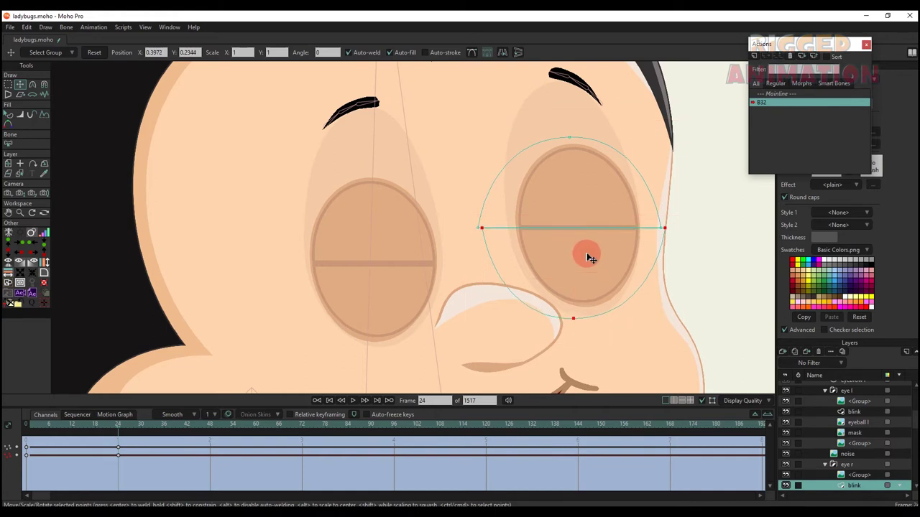
{"action": "scroll", "coordinate": [585, 259], "scroll_direction": "down", "scroll_amount": 6}
{"action": "key", "text": "q"}
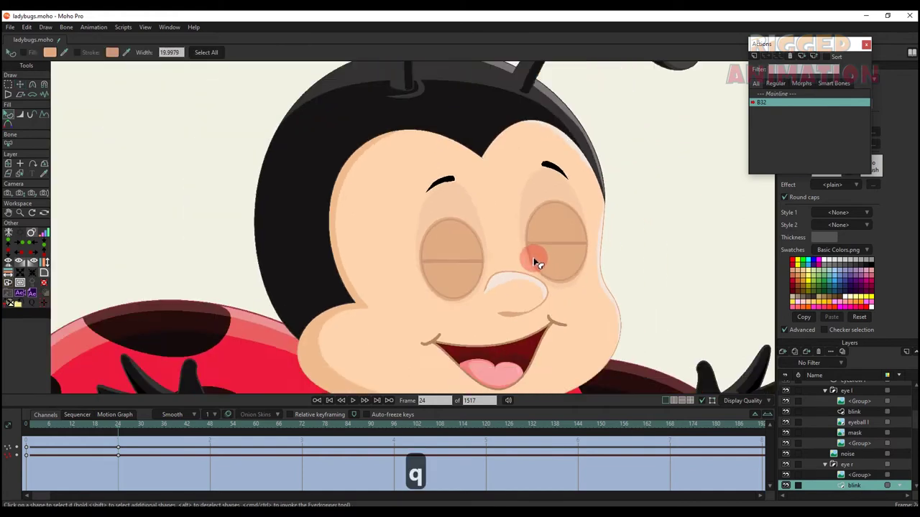
{"action": "scroll", "coordinate": [467, 251], "scroll_direction": "up", "scroll_amount": 4}
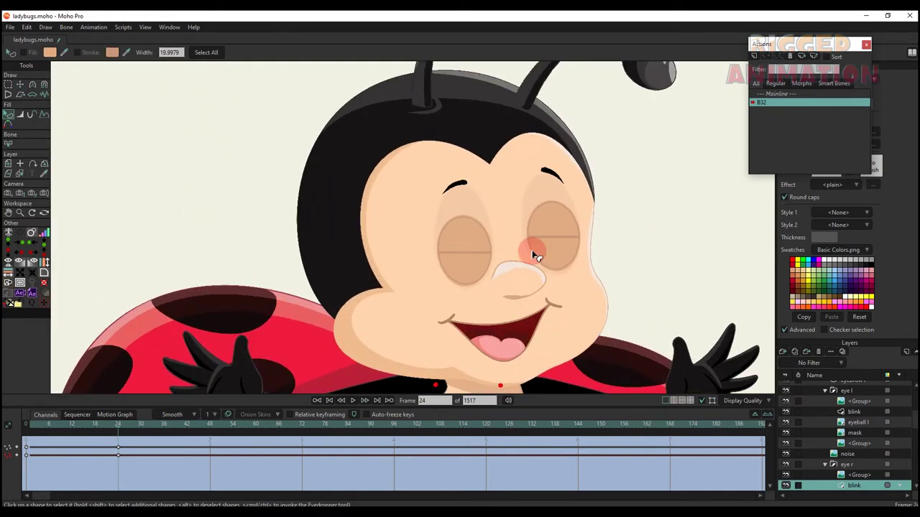
- Rotate the seam points of the eye l eyelids so the closed-eye line slopes upward toward the nose
{"action": "key", "text": "g"}
{"action": "scroll", "coordinate": [535, 248], "scroll_direction": "up", "scroll_amount": 2}
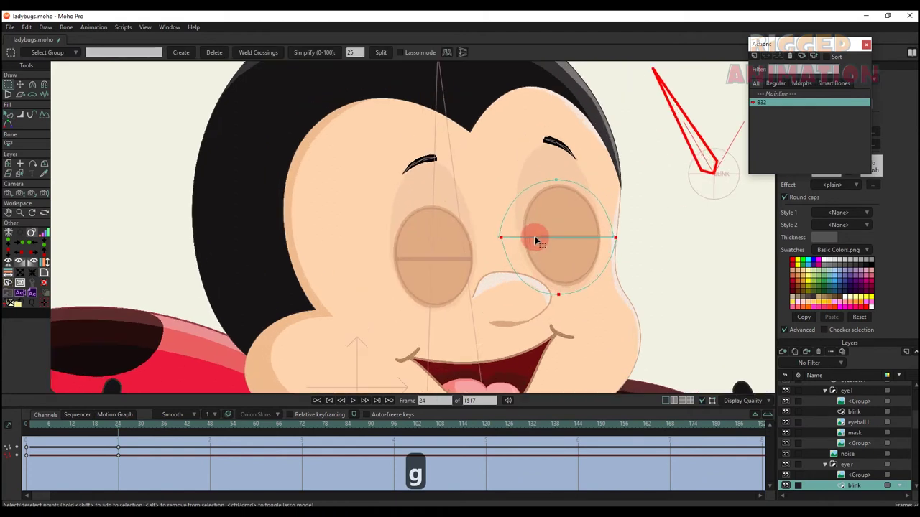
{"action": "left_click", "coordinate": [423, 257]}
{"action": "key", "text": "t"}
{"action": "left_click_drag", "start_coordinate": [375, 247], "coordinate": [443, 272]}
{"action": "key", "text": "ctrl+z"}
{"action": "key", "text": "g"}
{"action": "left_click_drag", "start_coordinate": [511, 274], "coordinate": [350, 252]}
{"action": "key", "text": "t"}
{"action": "scroll", "coordinate": [493, 257], "scroll_direction": "up", "scroll_amount": 2}
{"action": "left_click_drag", "start_coordinate": [493, 257], "coordinate": [493, 246]}
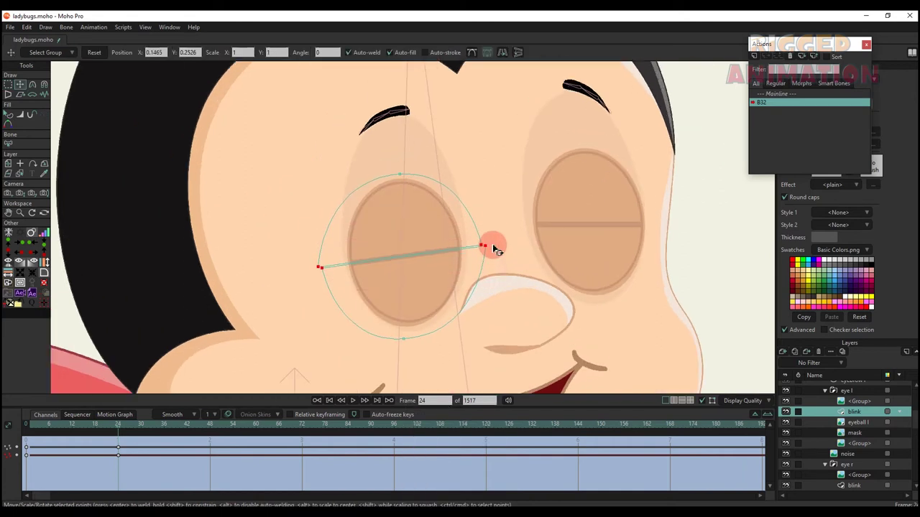
- Refine the slope and height of the eye l eyelid seam and check it against the whole face
{"action": "key", "text": "q"}
{"action": "scroll", "coordinate": [492, 262], "scroll_direction": "down", "scroll_amount": 4}
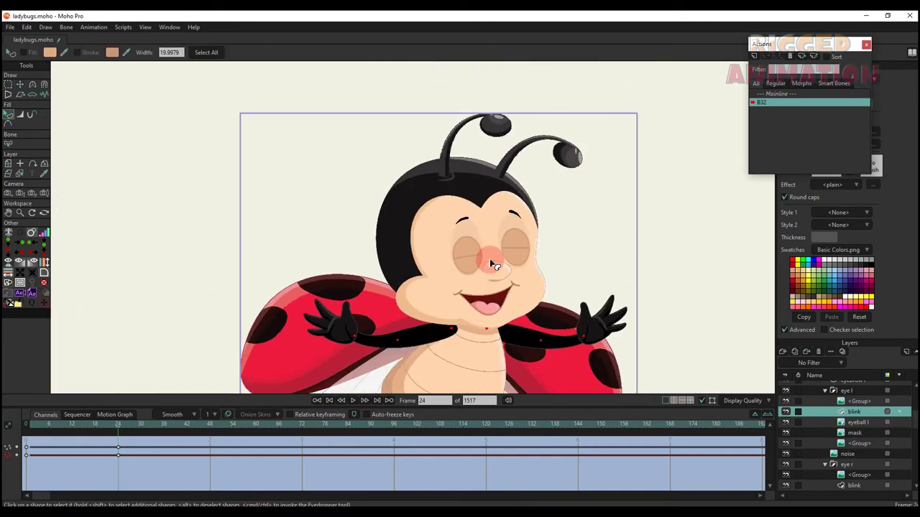
{"action": "scroll", "coordinate": [493, 264], "scroll_direction": "up", "scroll_amount": 4}
{"action": "key", "text": "g"}
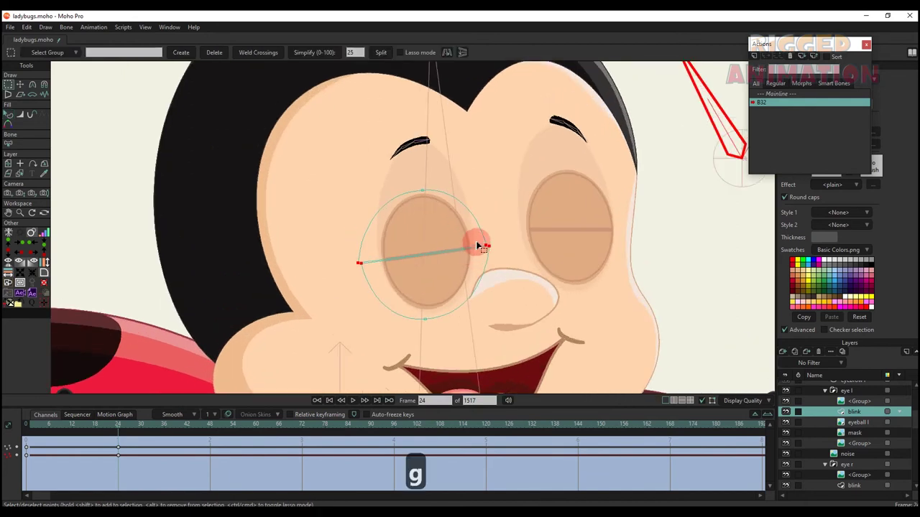
{"action": "key", "text": "t"}
{"action": "left_click_drag", "start_coordinate": [457, 266], "coordinate": [491, 260]}
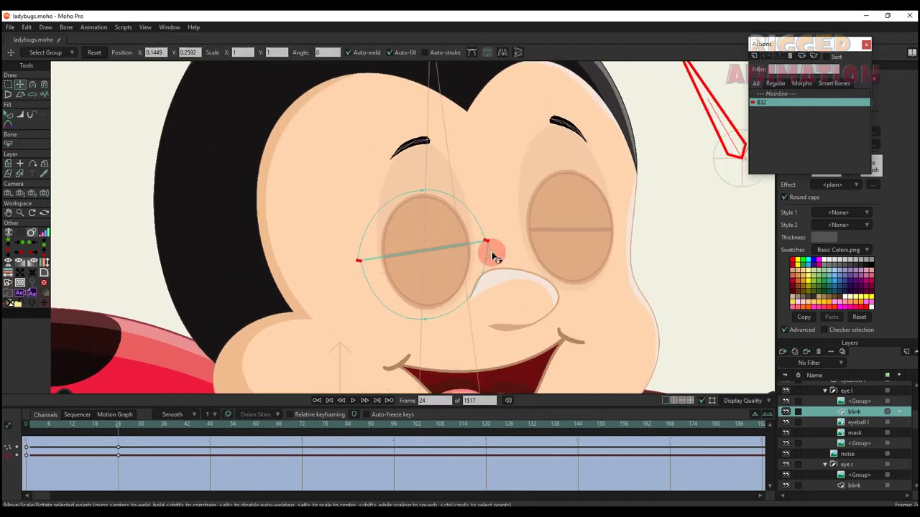
{"action": "key", "text": "q"}
{"action": "scroll", "coordinate": [493, 257], "scroll_direction": "down", "scroll_amount": 5}
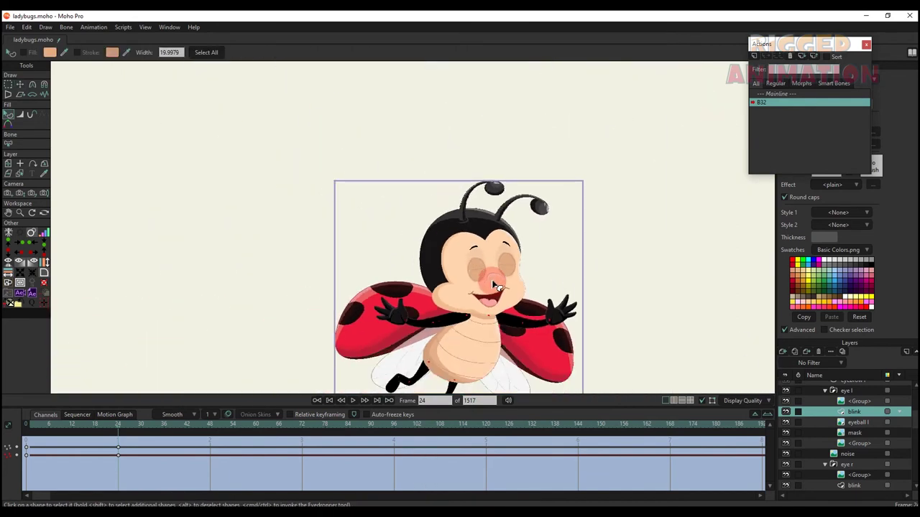
- Select the seam points of the eye r eyelids and tilt the closed-eye line slightly upward toward the face's outer edge
{"action": "scroll", "coordinate": [547, 266], "scroll_direction": "up", "scroll_amount": 2}
{"action": "key", "text": "g"}
{"action": "scroll", "coordinate": [472, 270], "scroll_direction": "up", "scroll_amount": 3}
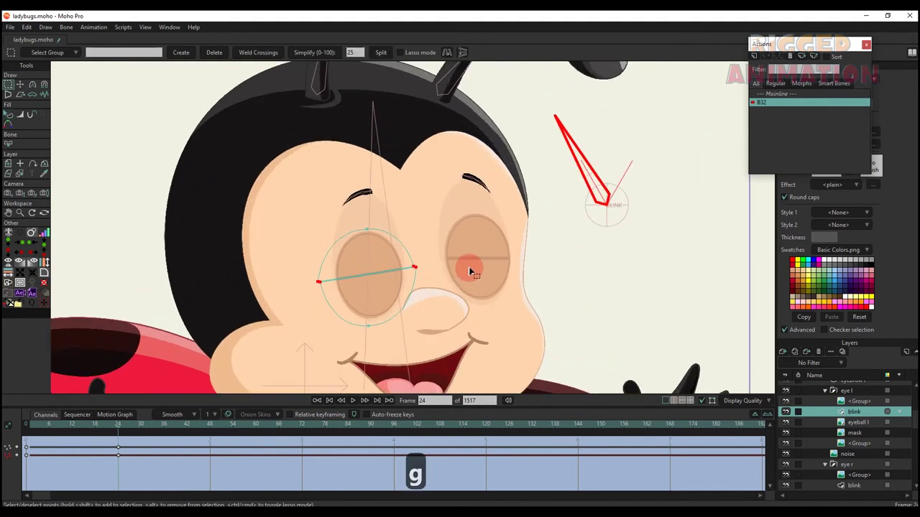
{"action": "left_click", "coordinate": [468, 266]}
{"action": "left_click_drag", "start_coordinate": [413, 249], "coordinate": [550, 277]}
{"action": "key", "text": "t"}
{"action": "scroll", "coordinate": [448, 259], "scroll_direction": "up", "scroll_amount": 3}
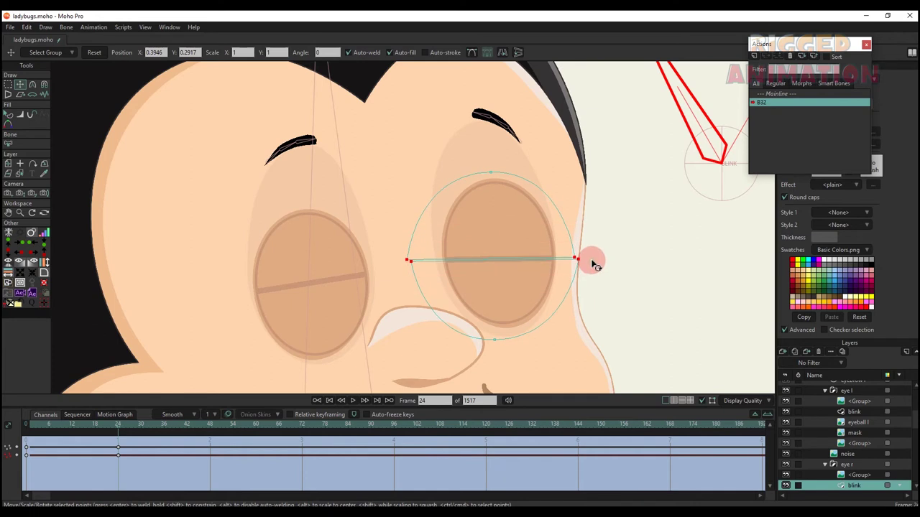
{"action": "key", "text": "q"}
{"action": "scroll", "coordinate": [530, 273], "scroll_direction": "down", "scroll_amount": 6}
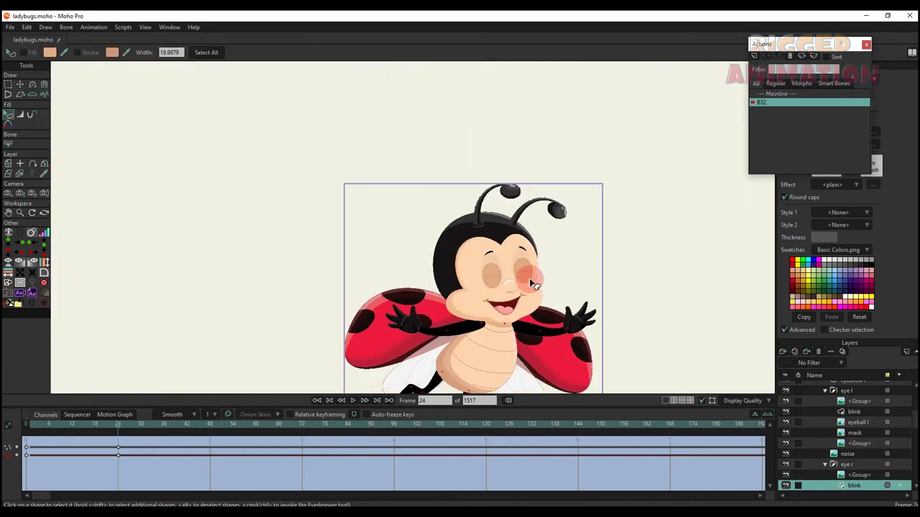
{"action": "scroll", "coordinate": [536, 291], "scroll_direction": "down", "scroll_amount": 2}
{"action": "key", "text": "t"}
{"action": "key", "text": "q"}
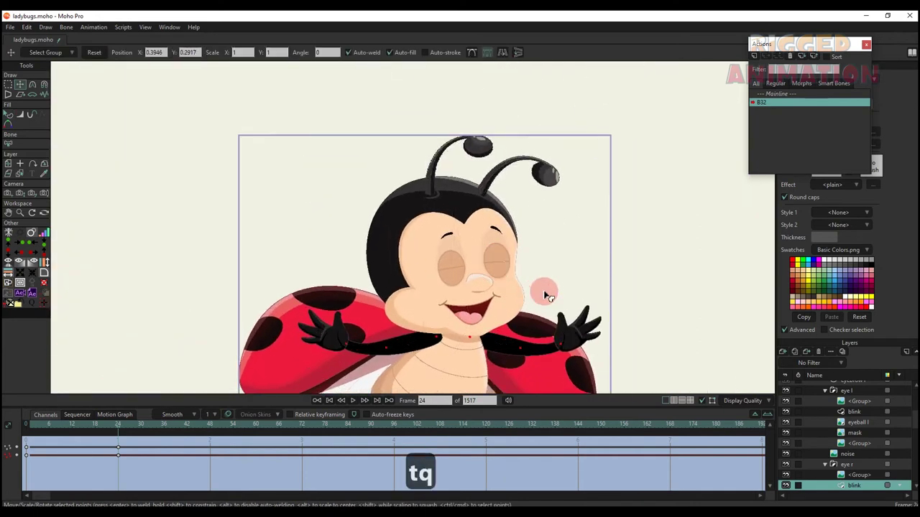
{"action": "scroll", "coordinate": [543, 291], "scroll_direction": "down", "scroll_amount": 3}
{"action": "scroll", "coordinate": [546, 295], "scroll_direction": "up", "scroll_amount": 6}
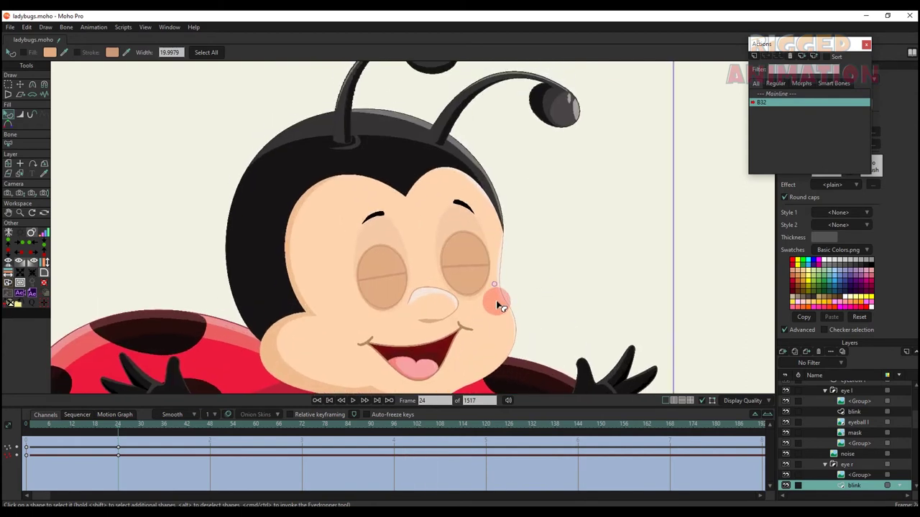
- Return to the Mainline timeline and test the blink by rotating the BLINK bone at frame 5, leaving it at about 88°
{"action": "left_click", "coordinate": [774, 94]}
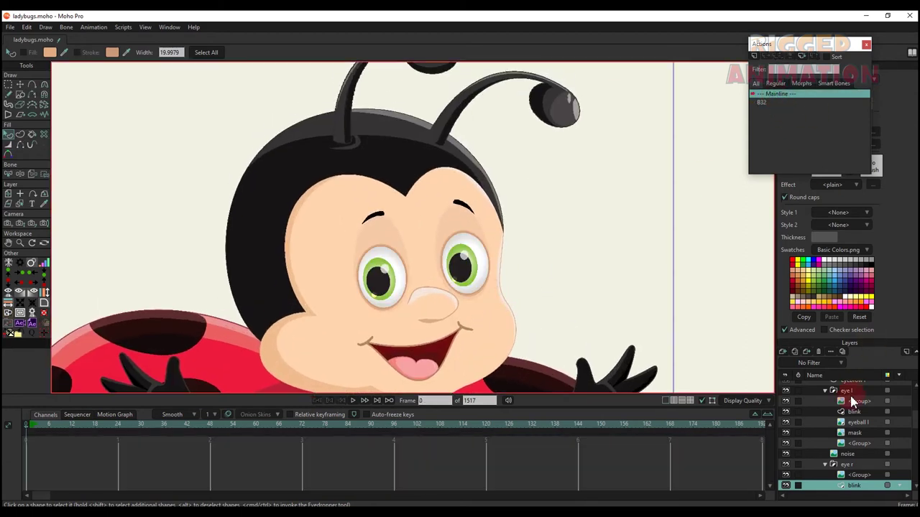
{"action": "left_click", "coordinate": [43, 424]}
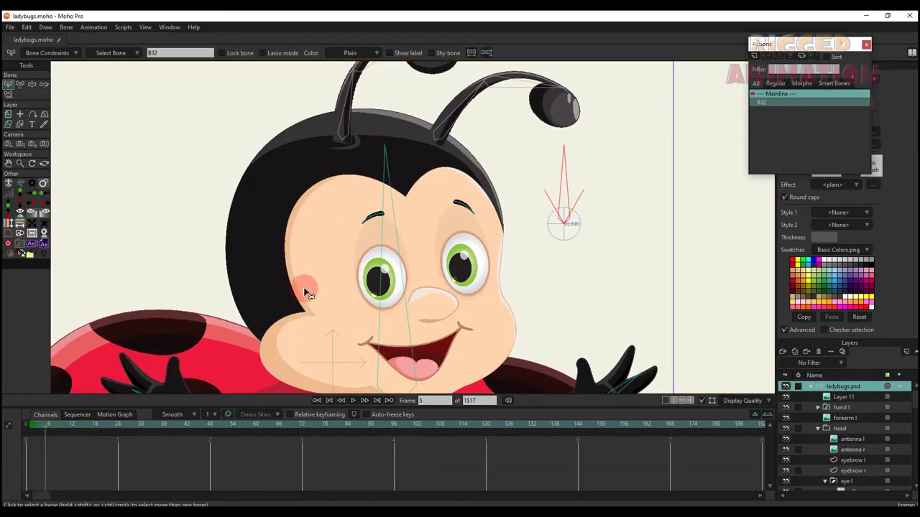
{"action": "key", "text": "t"}
{"action": "left_click", "coordinate": [525, 188]}
{"action": "mouse_move", "coordinate": [585, 166]}
{"action": "left_mouse_down"}
{"action": "mouse_move", "coordinate": [546, 202]}
{"action": "mouse_move", "coordinate": [591, 161]}
{"action": "mouse_move", "coordinate": [555, 191]}
{"action": "mouse_move", "coordinate": [568, 170]}
{"action": "left_mouse_up"}
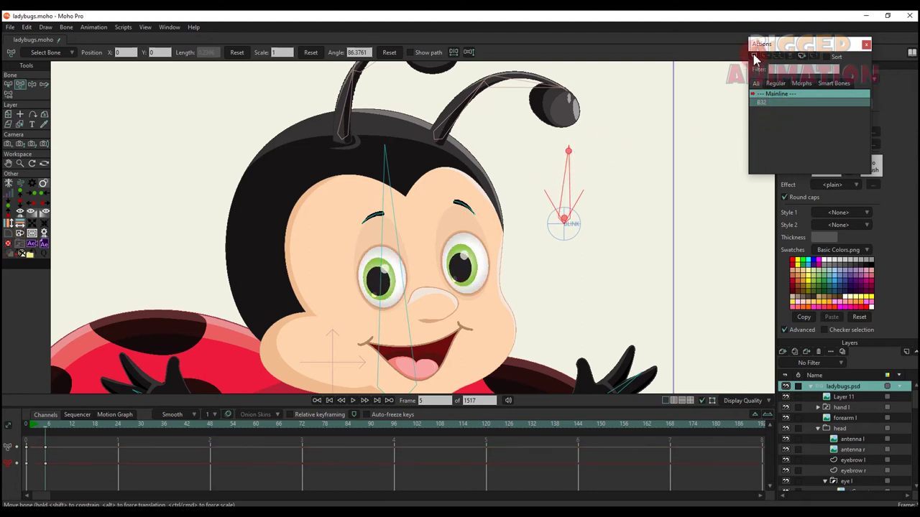
- Reopen the B32 action at frame 24 and lower the eyebrow bones above both closed eyes
{"action": "left_click", "coordinate": [762, 102]}
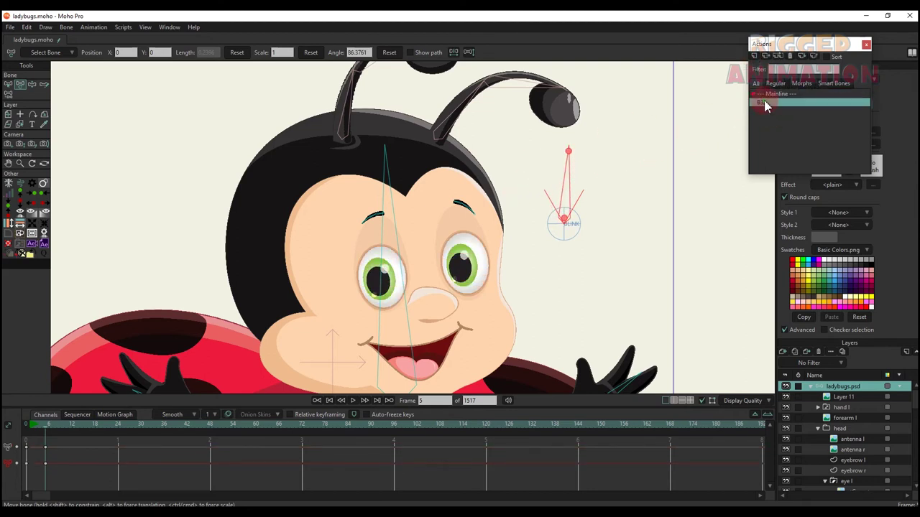
{"action": "left_click", "coordinate": [119, 427]}
{"action": "scroll", "coordinate": [335, 246], "scroll_direction": "up", "scroll_amount": 3}
{"action": "key", "text": "t"}
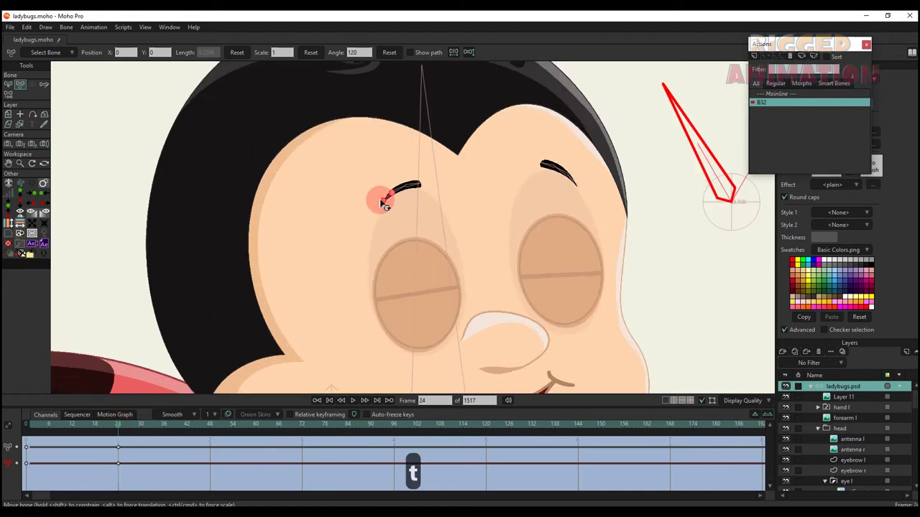
{"action": "scroll", "coordinate": [382, 203], "scroll_direction": "up", "scroll_amount": 3}
{"action": "left_click_drag", "start_coordinate": [383, 205], "coordinate": [385, 228]}
{"action": "left_click_drag", "start_coordinate": [708, 193], "coordinate": [585, 185]}
{"action": "left_click", "coordinate": [290, 201]}
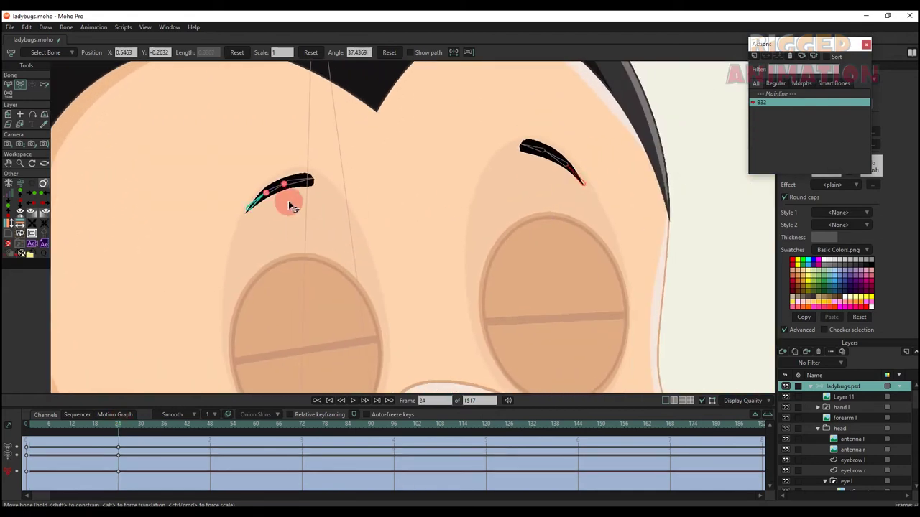
- Scrub the B32 action up to frame 24 to examine how the eyelids and eyebrows move
{"action": "scroll", "coordinate": [302, 216], "scroll_direction": "down", "scroll_amount": 3}
{"action": "key", "text": "q"}
{"action": "scroll", "coordinate": [304, 221], "scroll_direction": "down", "scroll_amount": 5}
{"action": "scroll", "coordinate": [306, 216], "scroll_direction": "up", "scroll_amount": 4}
{"action": "left_click_drag", "start_coordinate": [35, 434], "coordinate": [119, 453]}
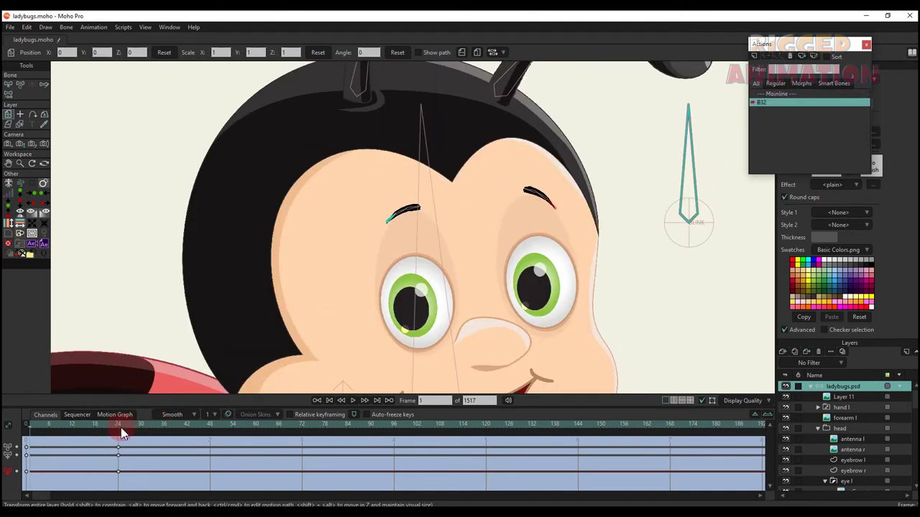
- At frame 24 of the B32 action, squash the eye r socket shading vertically to about 0.91 of its height
{"action": "left_click", "coordinate": [118, 431]}
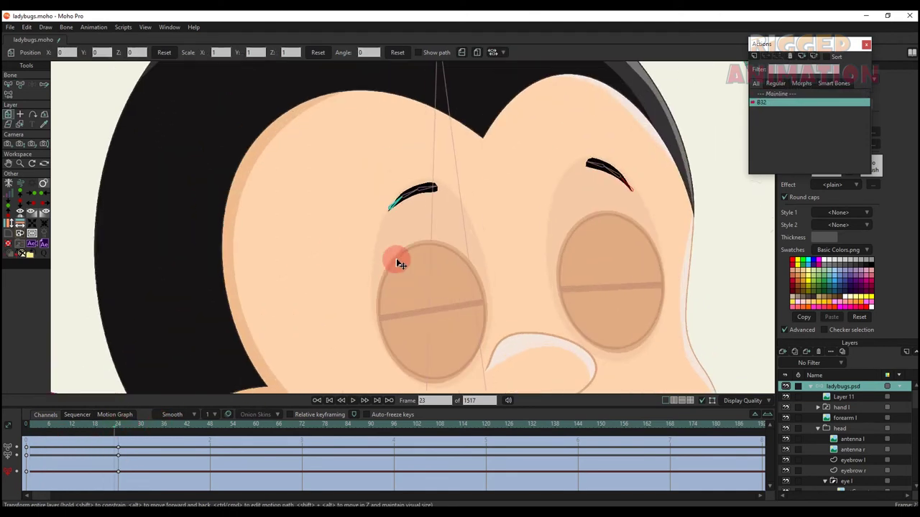
{"action": "left_click_drag", "start_coordinate": [396, 258], "coordinate": [431, 183]}
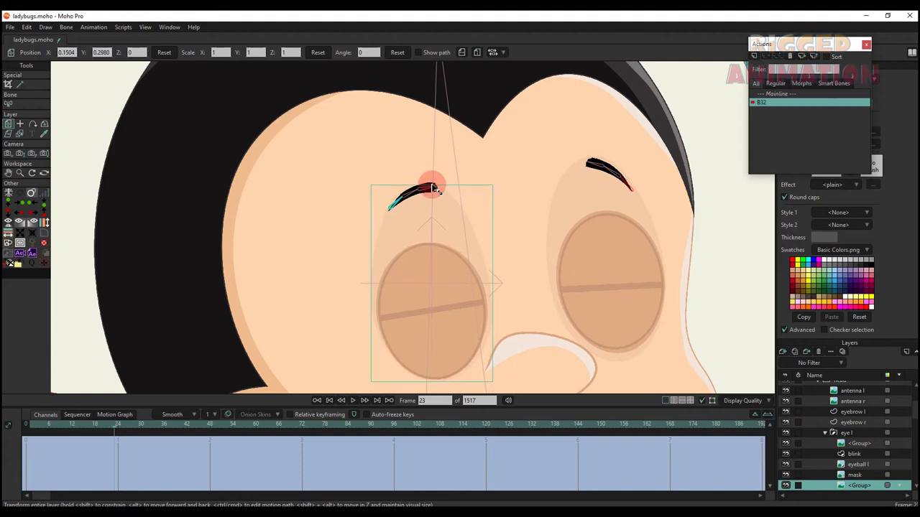
{"action": "left_click", "coordinate": [605, 163]}
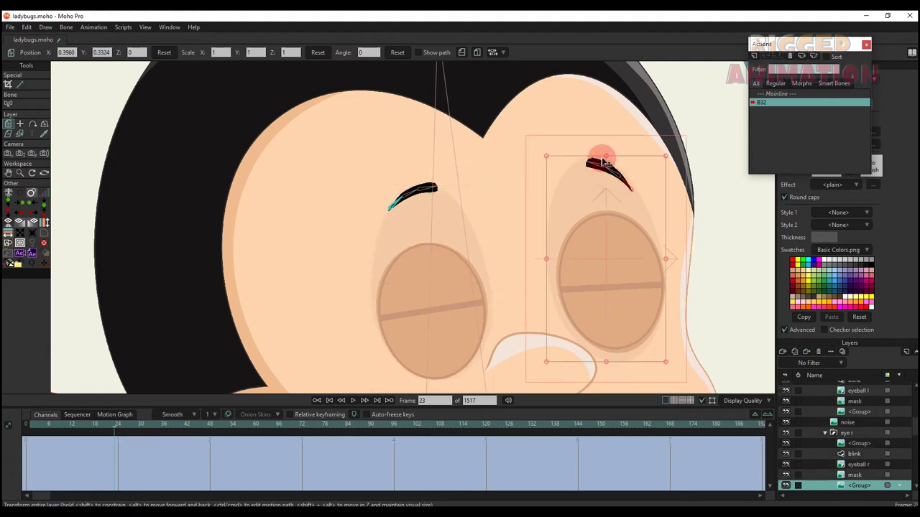
{"action": "left_click_drag", "start_coordinate": [606, 160], "coordinate": [606, 169]}
{"action": "key", "text": "q"}
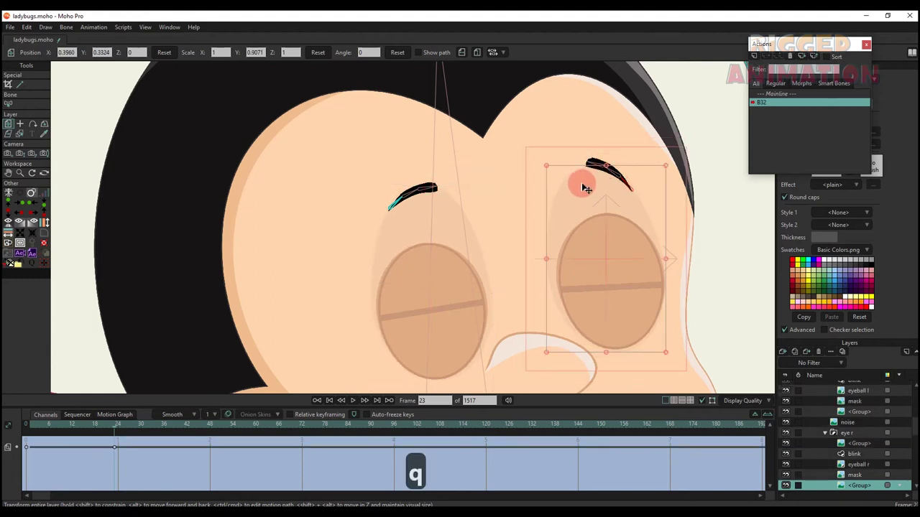
{"action": "scroll", "coordinate": [487, 246], "scroll_direction": "down", "scroll_amount": 1}
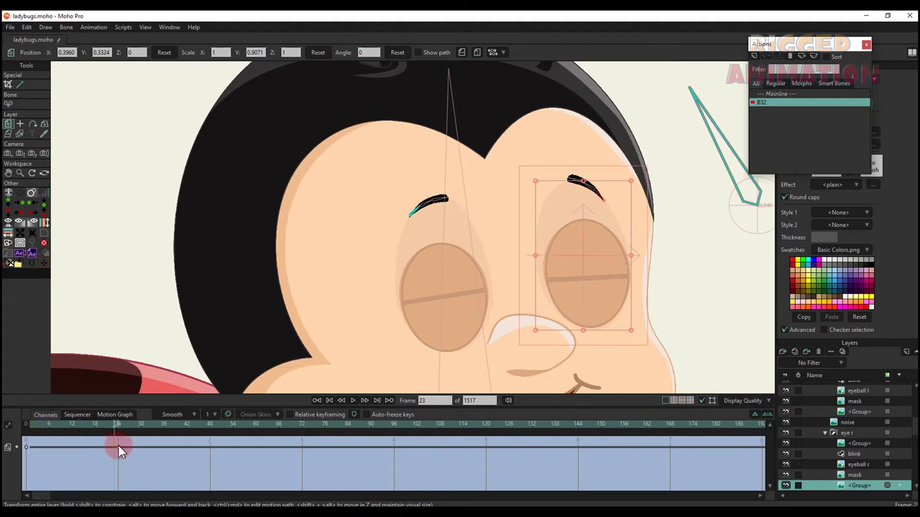
- Squash the eye l socket shading to about 0.93 of its height and place its keyframe on frame 24
{"action": "left_click", "coordinate": [407, 241]}
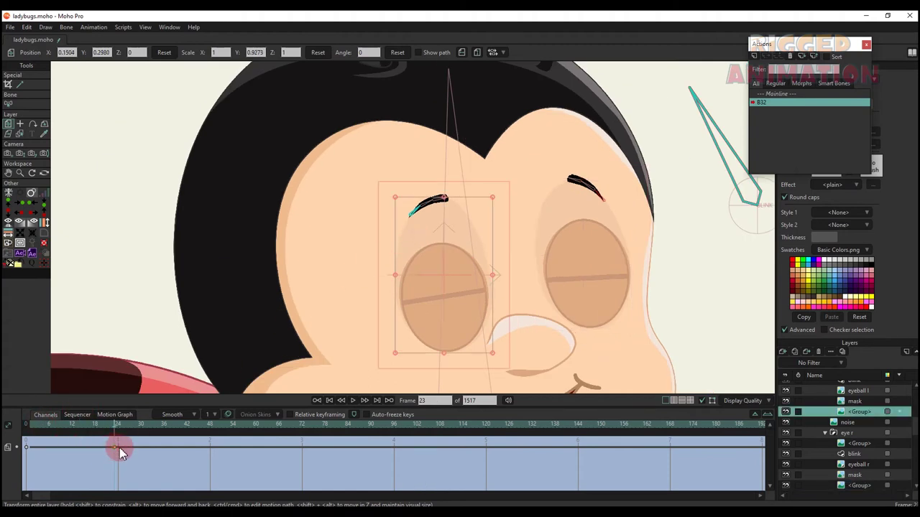
{"action": "left_click", "coordinate": [52, 432]}
{"action": "mouse_move", "coordinate": [122, 439]}
{"action": "left_mouse_down"}
{"action": "mouse_move", "coordinate": [65, 424]}
{"action": "mouse_move", "coordinate": [119, 428]}
{"action": "left_mouse_up"}
- Return to the Mainline timeline and test the blink by rotating the BLINK bone at frame 8
{"action": "left_click", "coordinate": [778, 94]}
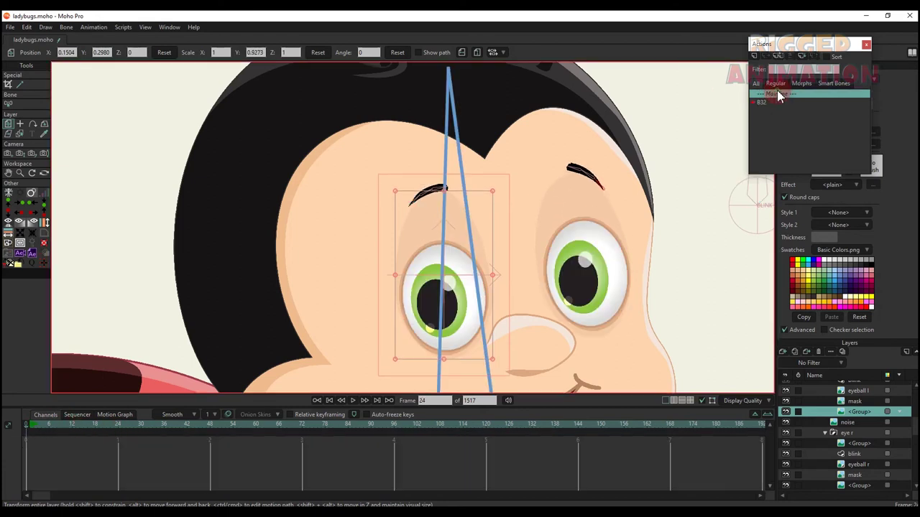
{"action": "key", "text": "t"}
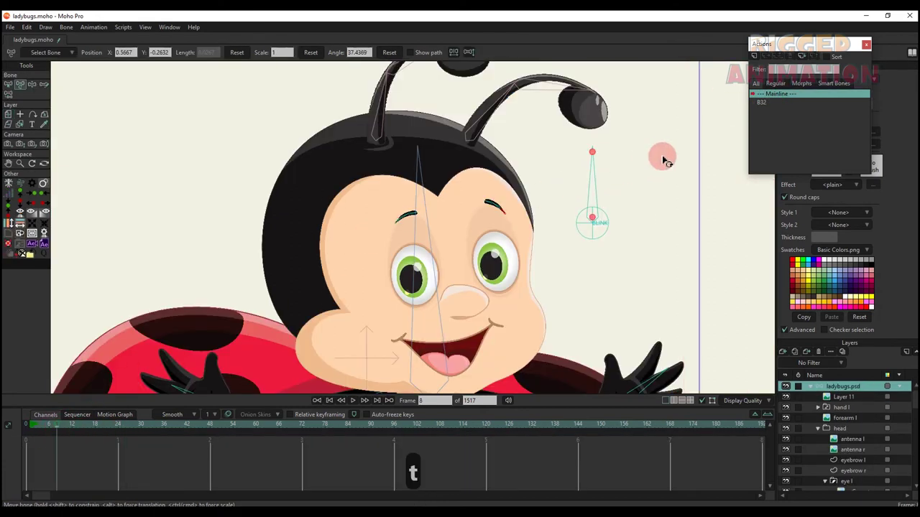
{"action": "left_click_drag", "start_coordinate": [661, 156], "coordinate": [586, 183]}
{"action": "key", "text": "ctrl+z"}
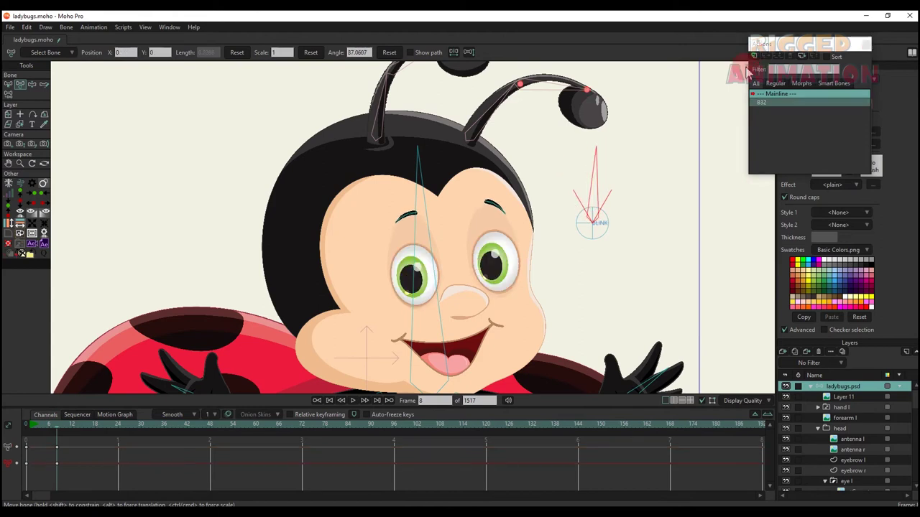
- Create a second smart bone action for the BLINK bone and rotate the bone to 60° at frame 24
{"action": "left_click", "coordinate": [754, 56]}
{"action": "left_click", "coordinate": [466, 296]}
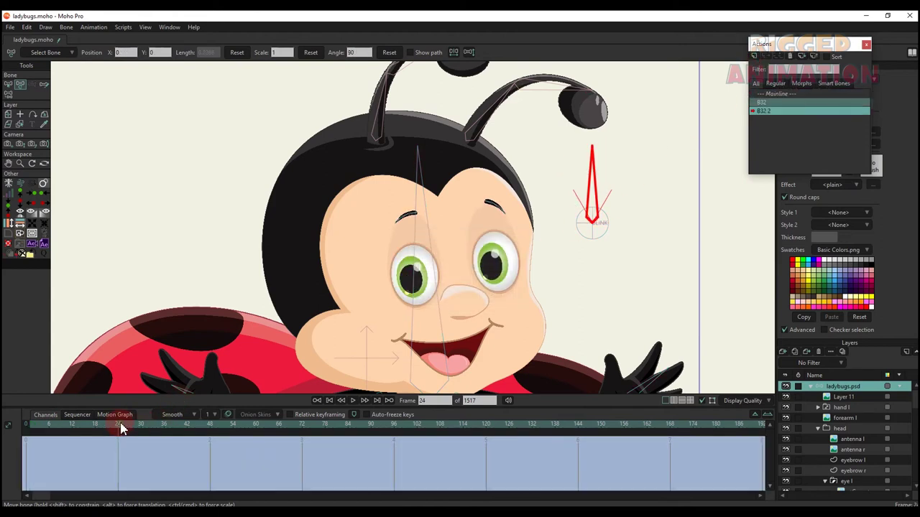
{"action": "left_click_drag", "start_coordinate": [595, 169], "coordinate": [618, 176]}
- On the blink layer of eye l, raise the lower eyelid shape over the bottom part of the eye
{"action": "scroll", "coordinate": [417, 269], "scroll_direction": "up", "scroll_amount": 4}
{"action": "left_click_drag", "start_coordinate": [419, 333], "coordinate": [418, 295]}
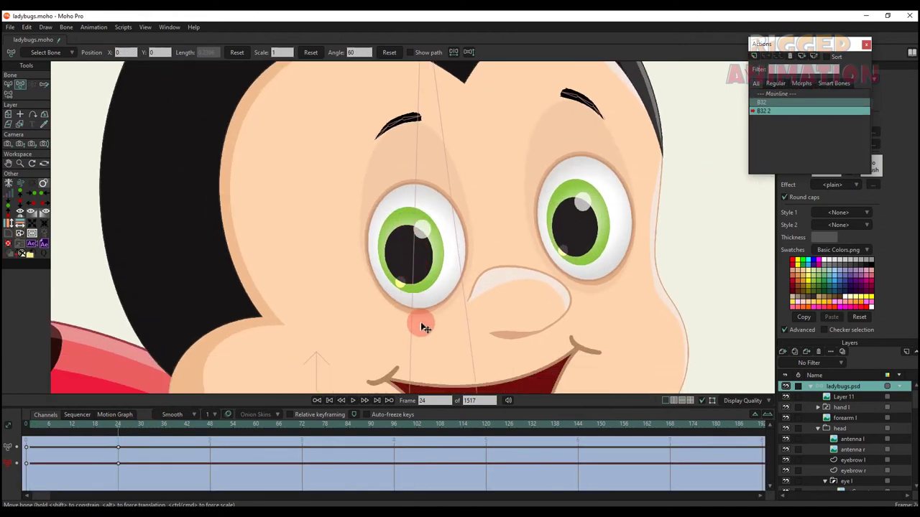
{"action": "right_click", "coordinate": [422, 318], "text": "alt"}
{"action": "key", "text": "t"}
{"action": "left_click", "coordinate": [387, 330]}
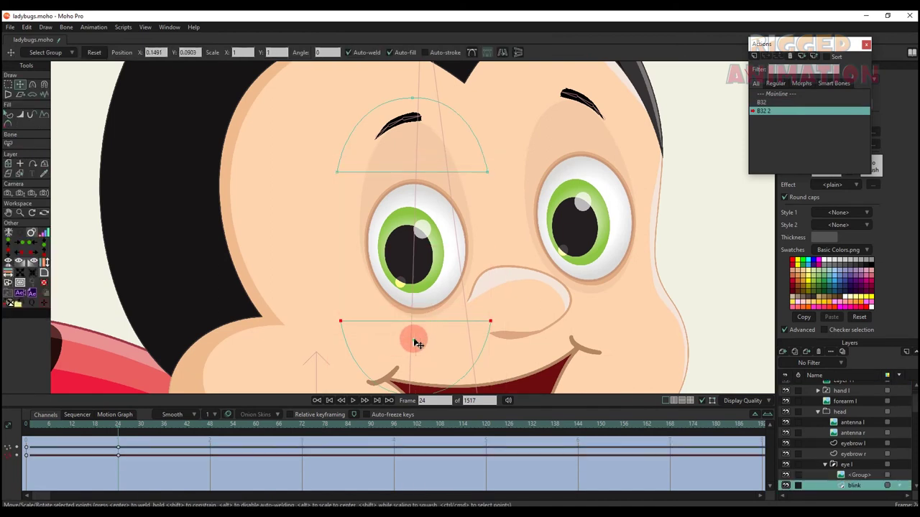
{"action": "left_click_drag", "start_coordinate": [414, 339], "coordinate": [414, 296]}
{"action": "key", "text": "q"}
{"action": "scroll", "coordinate": [490, 293], "scroll_direction": "down", "scroll_amount": 3}
{"action": "left_click_drag", "start_coordinate": [489, 292], "coordinate": [480, 274]}
- Curve the upper edge of the eye l lower eyelid upward by adjusting the curvature of its corner points
{"action": "key", "text": "t"}
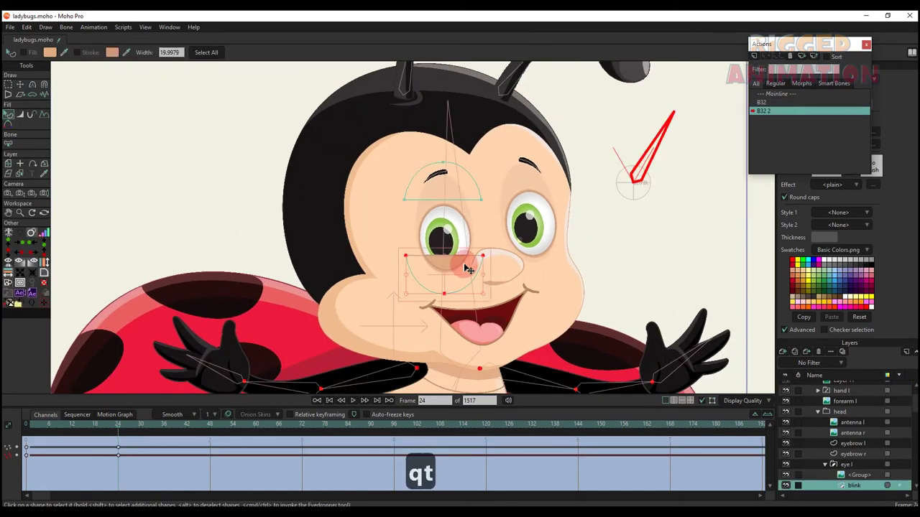
{"action": "scroll", "coordinate": [465, 265], "scroll_direction": "up", "scroll_amount": 1}
{"action": "left_click", "coordinate": [496, 230]}
{"action": "scroll", "coordinate": [432, 269], "scroll_direction": "up", "scroll_amount": 4}
{"action": "key", "text": "c"}
{"action": "left_click_drag", "start_coordinate": [356, 249], "coordinate": [534, 212]}
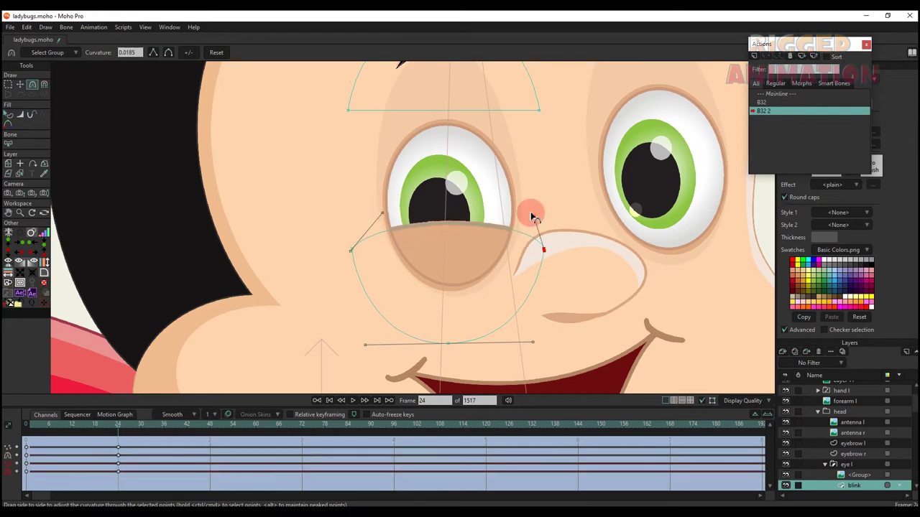
{"action": "key", "text": "q"}
- Move the curved eye l lower eyelid slightly down so it covers less of the pupil
{"action": "scroll", "coordinate": [490, 248], "scroll_direction": "down", "scroll_amount": 4}
{"action": "left_click", "coordinate": [453, 279]}
{"action": "key", "text": "t"}
{"action": "scroll", "coordinate": [452, 276], "scroll_direction": "up", "scroll_amount": 2}
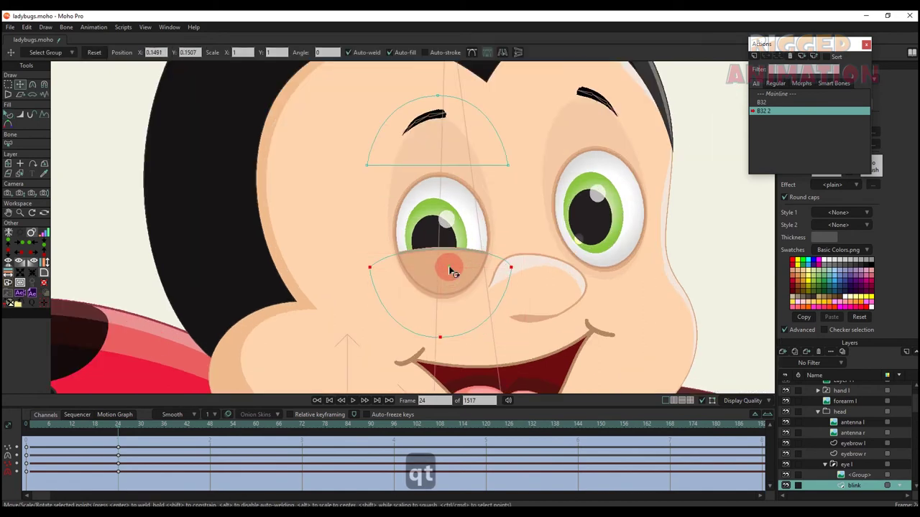
{"action": "key", "text": "ctrl+z"}
{"action": "left_click_drag", "start_coordinate": [450, 270], "coordinate": [456, 302]}
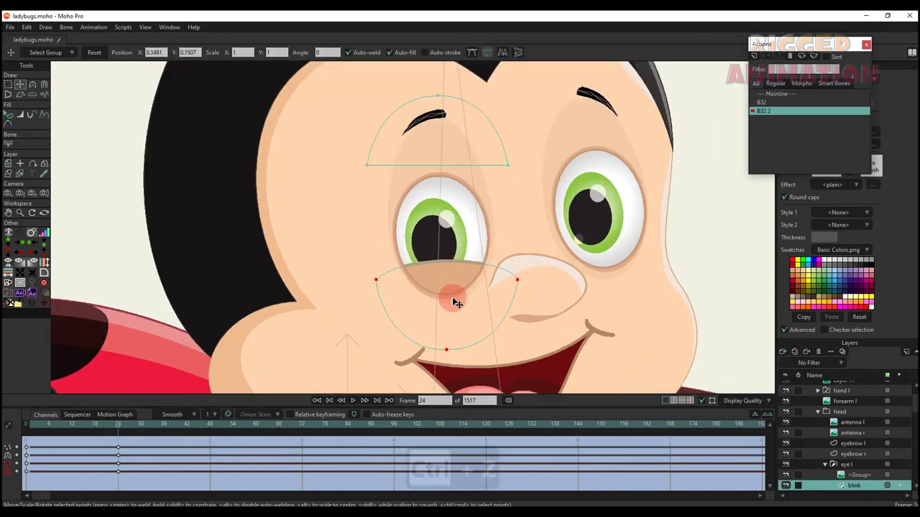
{"action": "key", "text": "q"}
{"action": "scroll", "coordinate": [452, 295], "scroll_direction": "down", "scroll_amount": 3}
- On the blink layer of eye r, raise the lower eyelid shape over the bottom part of the eye
{"action": "scroll", "coordinate": [501, 268], "scroll_direction": "up", "scroll_amount": 2}
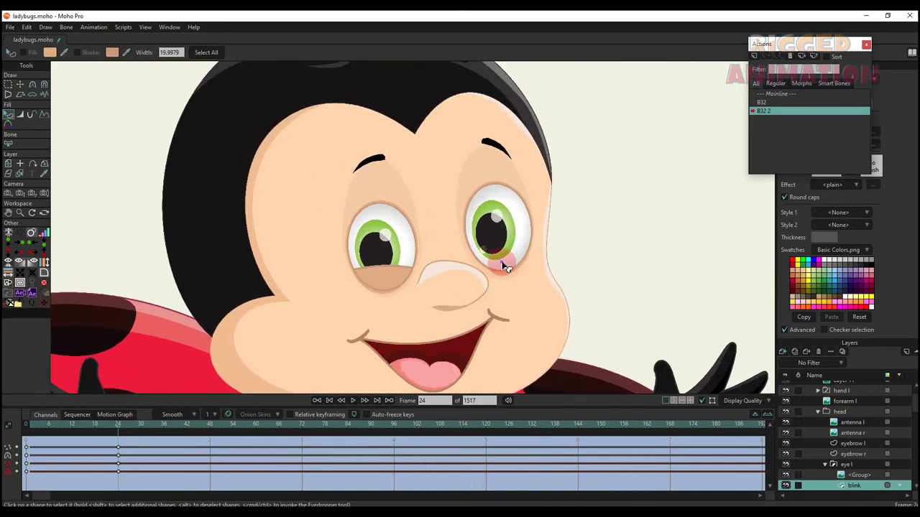
{"action": "left_click", "coordinate": [503, 265], "text": "alt+shift"}
{"action": "right_click", "coordinate": [512, 287], "text": "alt"}
{"action": "scroll", "coordinate": [512, 287], "scroll_direction": "up", "scroll_amount": 2}
{"action": "key", "text": "t"}
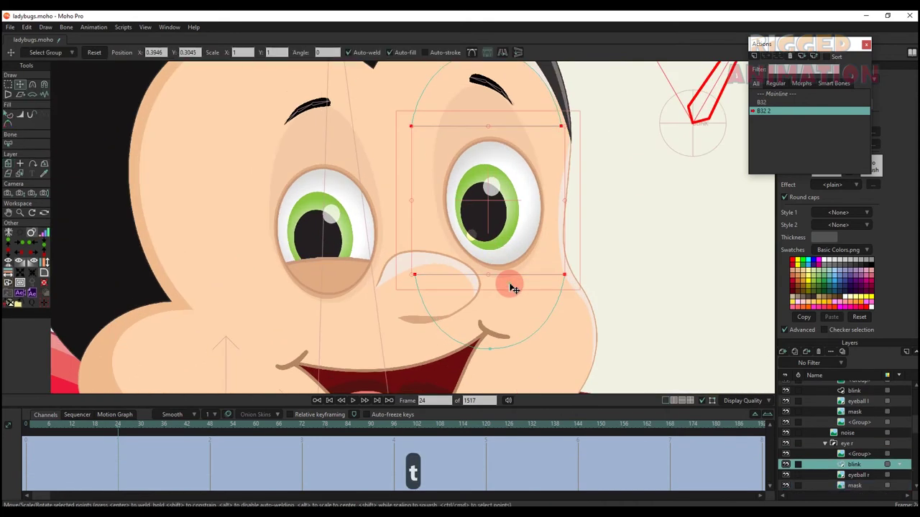
{"action": "left_click", "coordinate": [513, 287]}
{"action": "left_click_drag", "start_coordinate": [514, 290], "coordinate": [515, 262]}
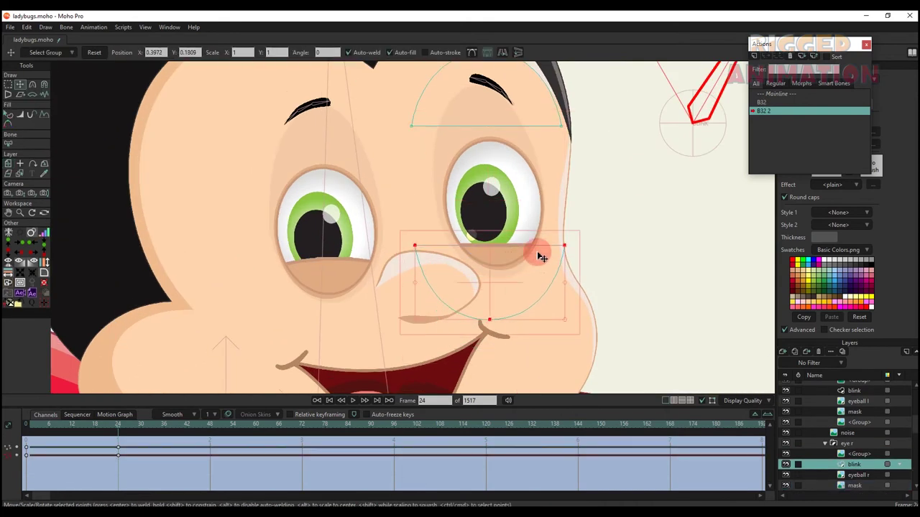
- Curve the upper edge of the eye r lower eyelid upward by adjusting the curvature of its corner points
{"action": "key", "text": "Return"}
{"action": "key", "text": "c"}
{"action": "left_click_drag", "start_coordinate": [414, 247], "coordinate": [463, 215]}
{"action": "left_click", "coordinate": [562, 243]}
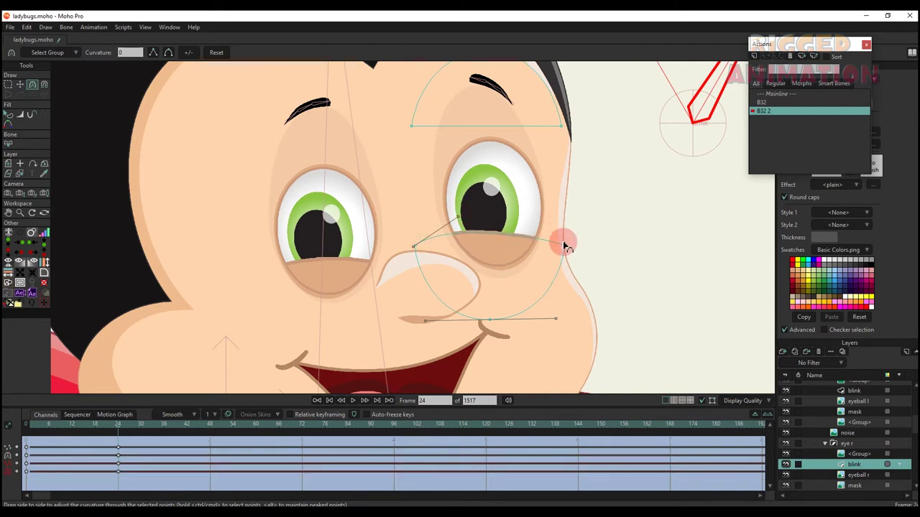
- Move the eye r lower eyelid slightly down and nudge its outer corner point up
{"action": "key", "text": "q"}
{"action": "left_click", "coordinate": [479, 251]}
{"action": "key", "text": "t"}
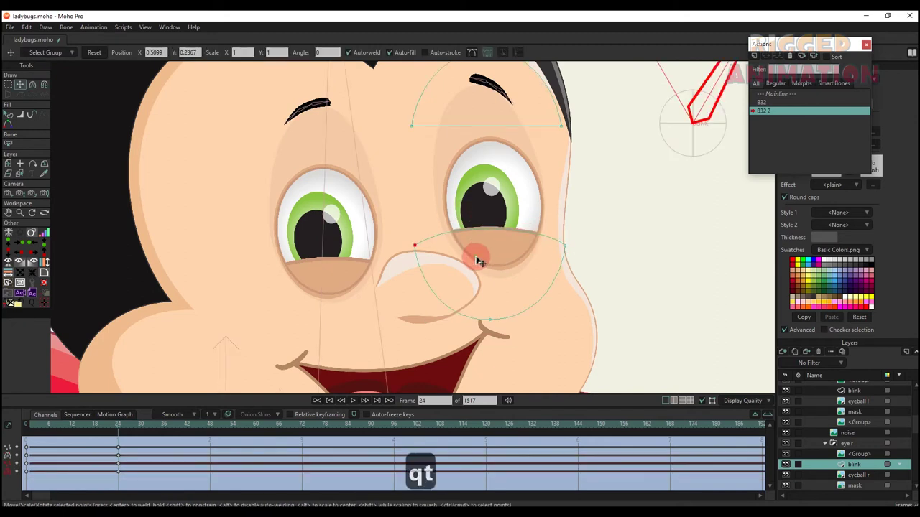
{"action": "left_click_drag", "start_coordinate": [483, 263], "coordinate": [485, 273]}
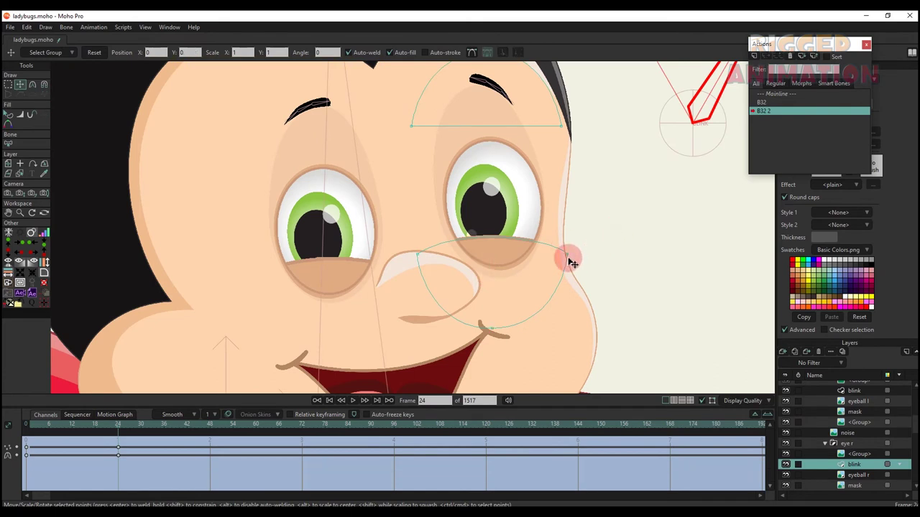
{"action": "left_click_drag", "start_coordinate": [566, 254], "coordinate": [567, 249]}
{"action": "key", "text": "q"}
{"action": "scroll", "coordinate": [481, 270], "scroll_direction": "down", "scroll_amount": 5}
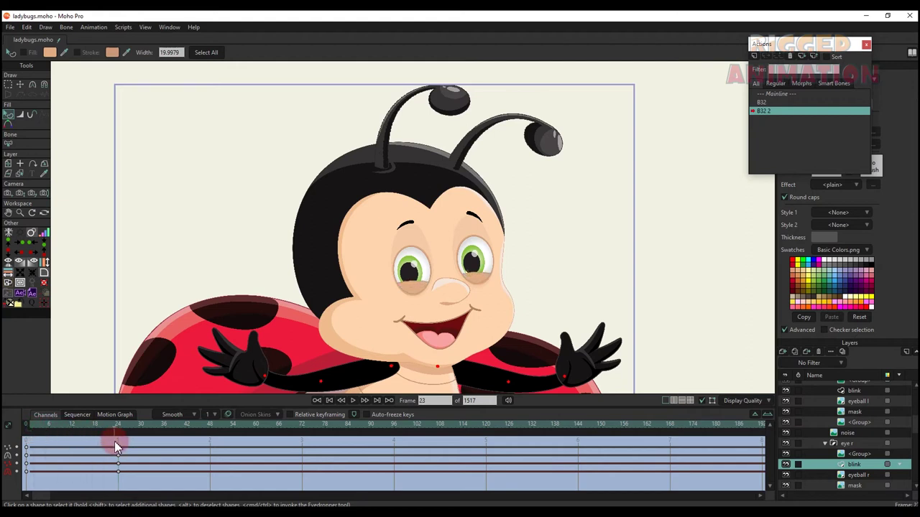
- Return to the Mainline timeline and test the eyelid movement by rotating the BLINK bone at frame 8
{"action": "left_click", "coordinate": [772, 95]}
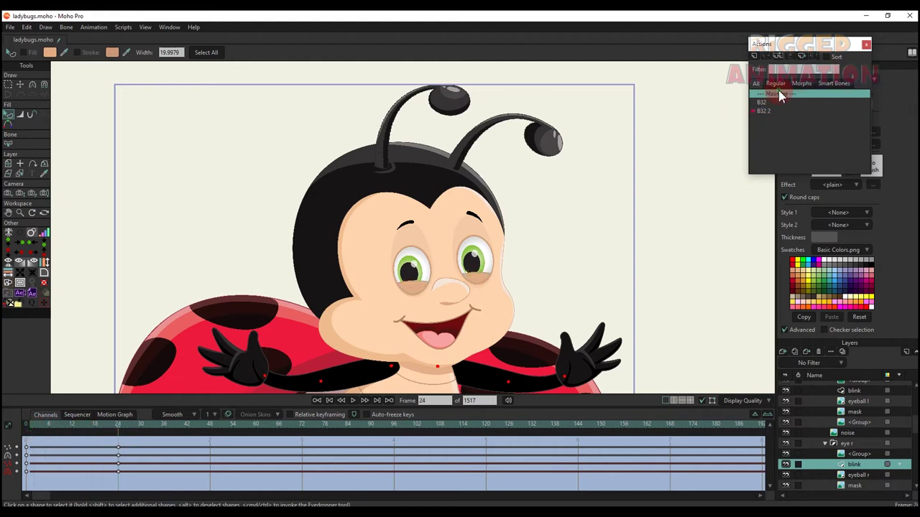
{"action": "scroll", "coordinate": [833, 402], "scroll_direction": "up", "scroll_amount": 10}
{"action": "left_click", "coordinate": [841, 388]}
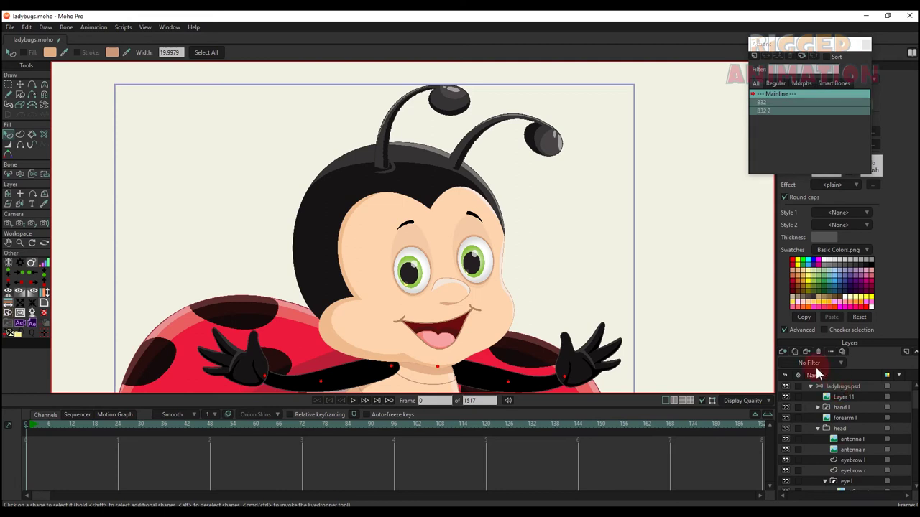
{"action": "left_click", "coordinate": [60, 425]}
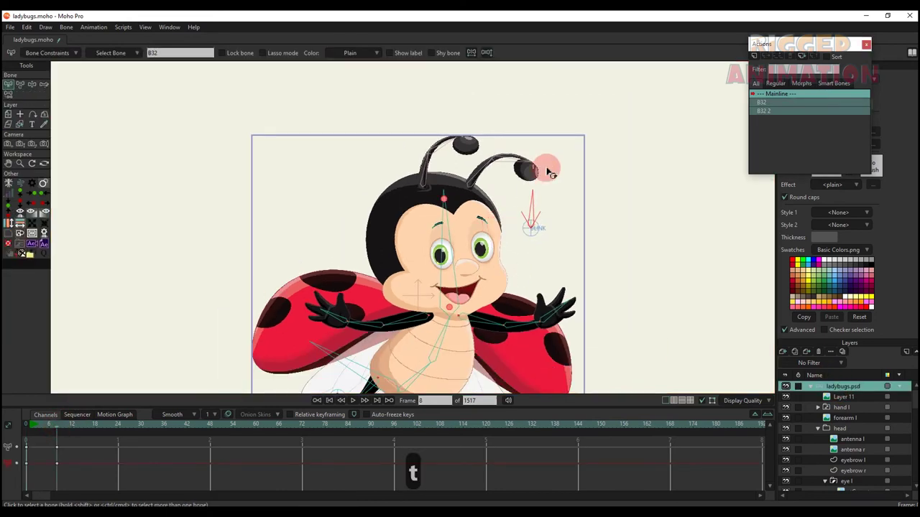
{"action": "key", "text": "t"}
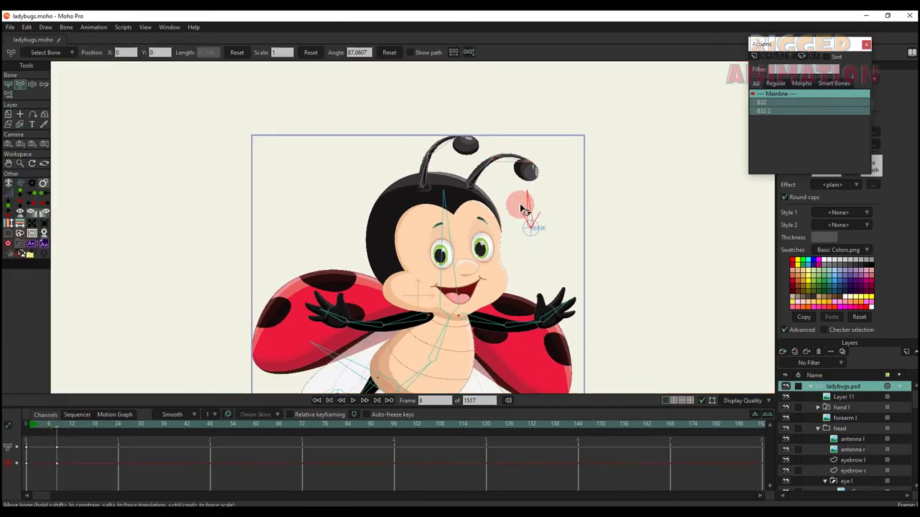
{"action": "left_click_drag", "start_coordinate": [521, 209], "coordinate": [522, 223]}
- Delete the test keyframes of the BLINK bone and go back to frame 0
{"action": "left_click_drag", "start_coordinate": [103, 460], "coordinate": [5, 389]}
{"action": "key", "text": "BackSpace"}
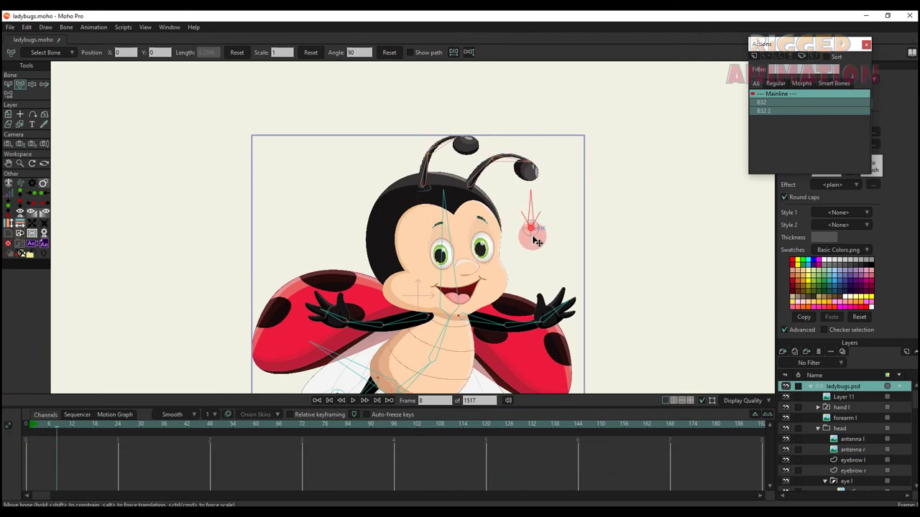
{"action": "scroll", "coordinate": [536, 241], "scroll_direction": "up", "scroll_amount": 2}
{"action": "key", "text": "b"}
{"action": "left_click", "coordinate": [23, 426]}
- Add a small bone pointing down from the base of the BLINK bone and set its bone strength to 0
{"action": "left_click_drag", "start_coordinate": [458, 247], "coordinate": [472, 230]}
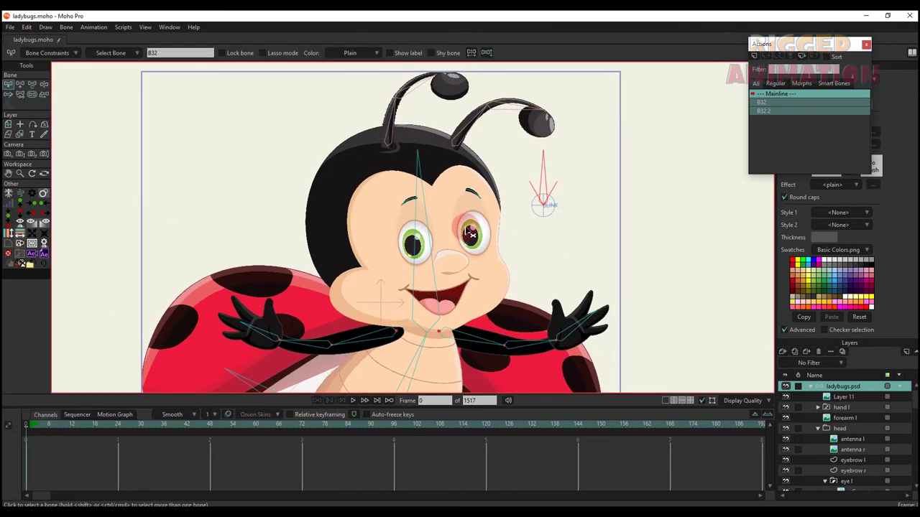
{"action": "key", "text": "b"}
{"action": "left_click", "coordinate": [579, 228]}
{"action": "scroll", "coordinate": [550, 213], "scroll_direction": "up", "scroll_amount": 2}
{"action": "left_click", "coordinate": [548, 199]}
{"action": "key", "text": "a"}
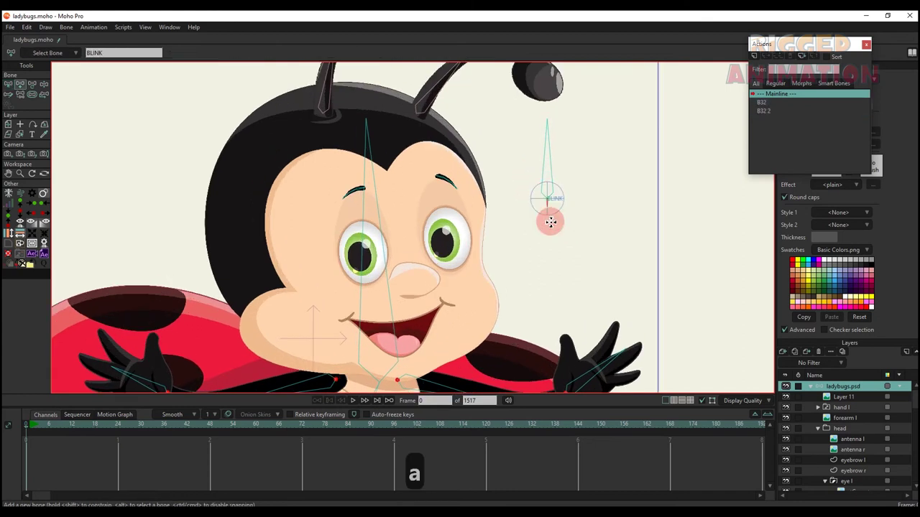
{"action": "key", "text": "s"}
{"action": "left_click_drag", "start_coordinate": [549, 252], "coordinate": [284, 221]}
- Constrain the new bone's angle to between -30 and 30 degrees
{"action": "scroll", "coordinate": [284, 219], "scroll_direction": "down", "scroll_amount": 4}
{"action": "key", "text": "b"}
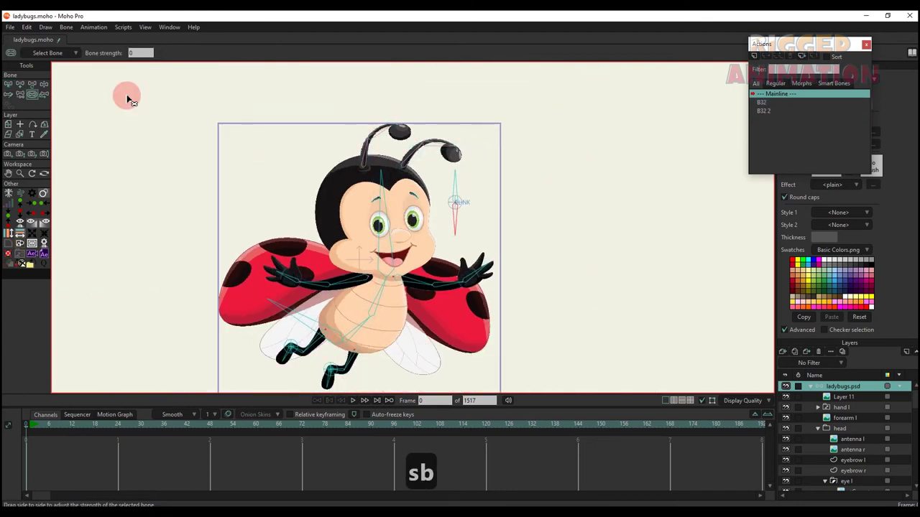
{"action": "left_click", "coordinate": [42, 53]}
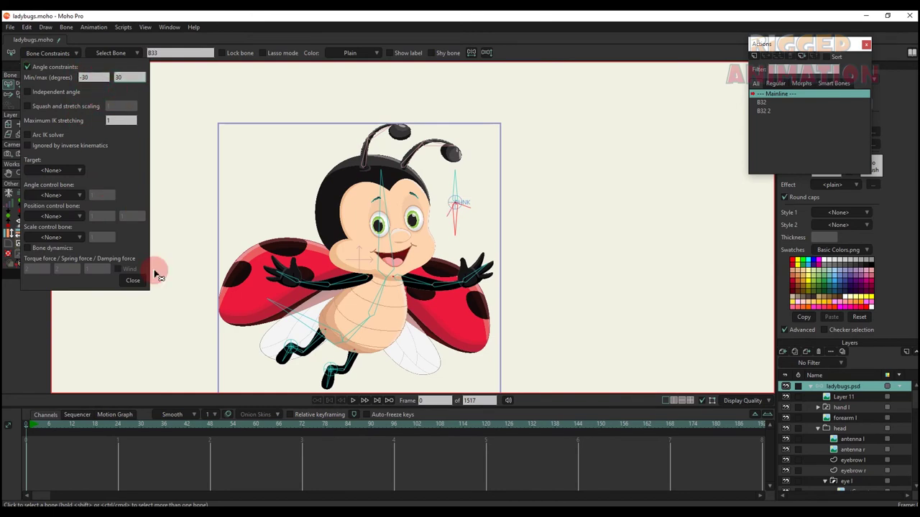
{"action": "left_click", "coordinate": [132, 280]}
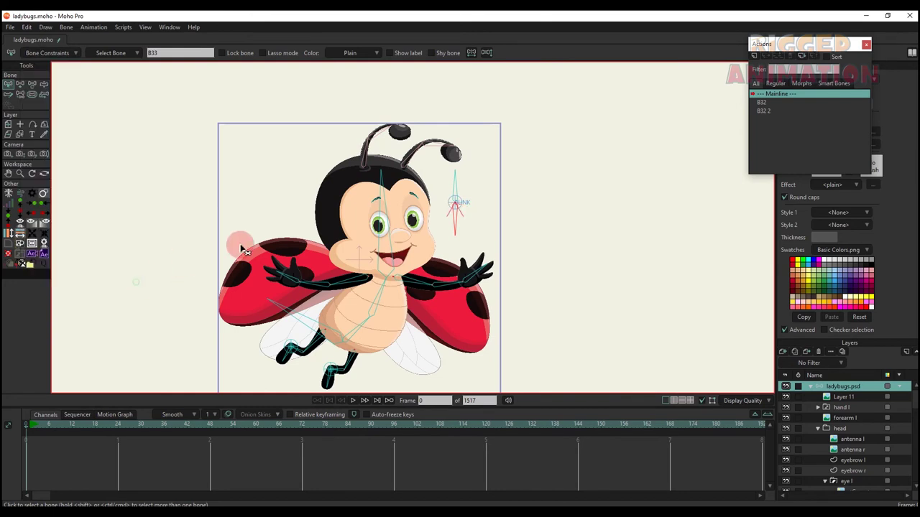
- Create a smart bone action for the new bone and rotate the bone toward the face at frame 24
{"action": "left_click", "coordinate": [754, 56]}
{"action": "left_click", "coordinate": [464, 294]}
{"action": "left_click", "coordinate": [120, 426]}
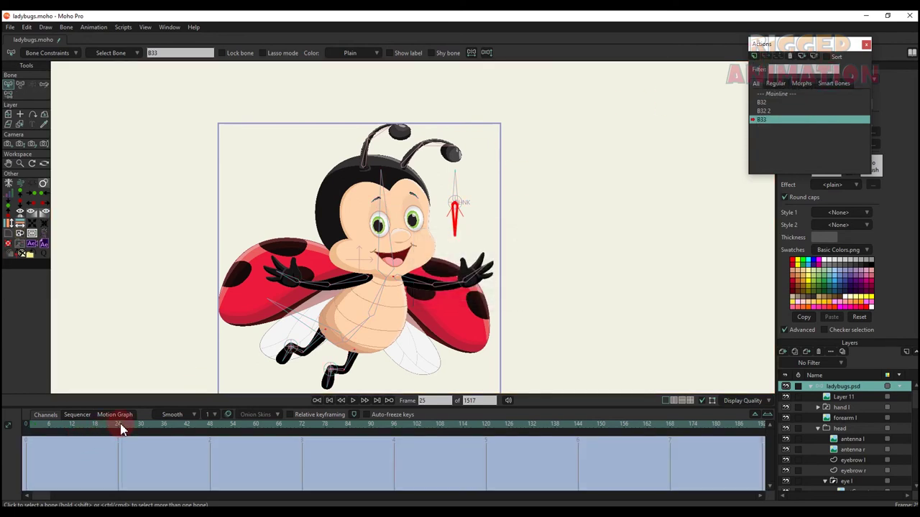
{"action": "left_click_drag", "start_coordinate": [388, 280], "coordinate": [412, 275]}
{"action": "scroll", "coordinate": [478, 231], "scroll_direction": "up", "scroll_amount": 5}
{"action": "key", "text": "t"}
{"action": "left_click_drag", "start_coordinate": [484, 218], "coordinate": [435, 206]}
- At frame 24, lower the upper eyelid shape in the eye l blink layer about halfway over the eye
{"action": "scroll", "coordinate": [363, 214], "scroll_direction": "up", "scroll_amount": 5}
{"action": "scroll", "coordinate": [368, 211], "scroll_direction": "up", "scroll_amount": 2}
{"action": "right_click", "coordinate": [356, 165], "text": "alt"}
{"action": "scroll", "coordinate": [356, 164], "scroll_direction": "up", "scroll_amount": 3}
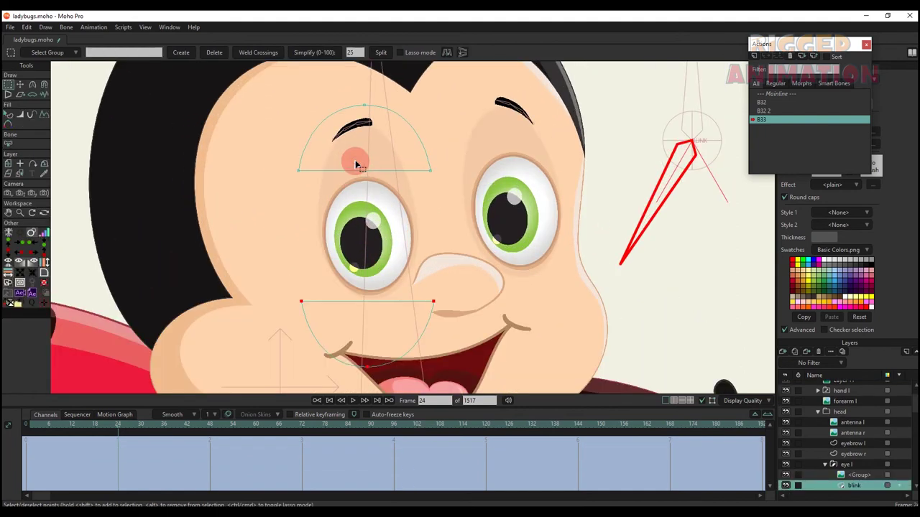
{"action": "key", "text": "t"}
{"action": "left_click", "coordinate": [300, 173]}
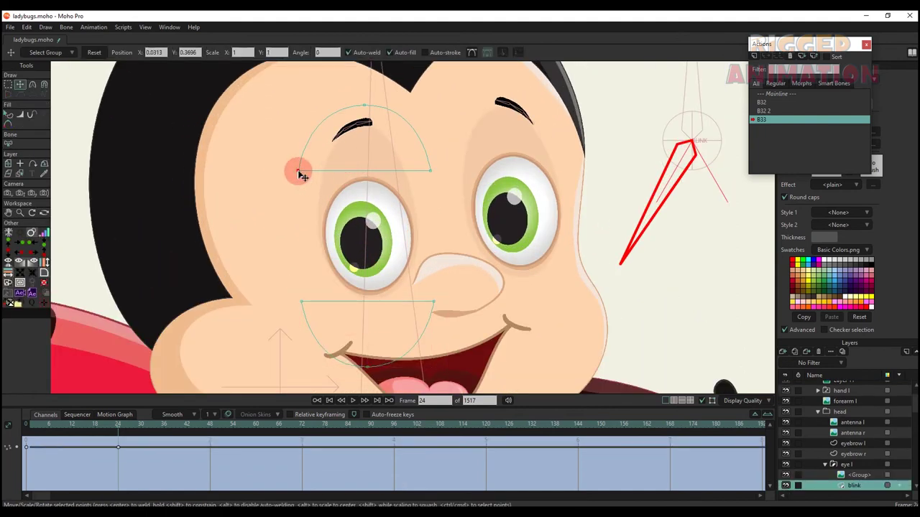
{"action": "left_click_drag", "start_coordinate": [343, 152], "coordinate": [365, 201]}
{"action": "key", "text": "t"}
{"action": "scroll", "coordinate": [316, 232], "scroll_direction": "up", "scroll_amount": 2}
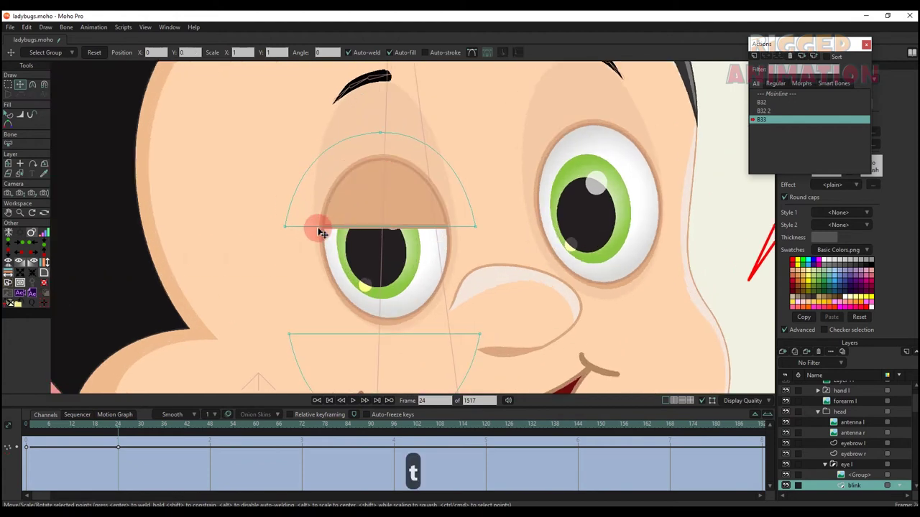
- Bend the straight lower edge of the eye l upper eyelid into a downward curve
{"action": "left_click_drag", "start_coordinate": [302, 228], "coordinate": [336, 250]}
{"action": "key", "text": "c"}
{"action": "left_click", "coordinate": [475, 227]}
{"action": "left_click_drag", "start_coordinate": [474, 246], "coordinate": [440, 278]}
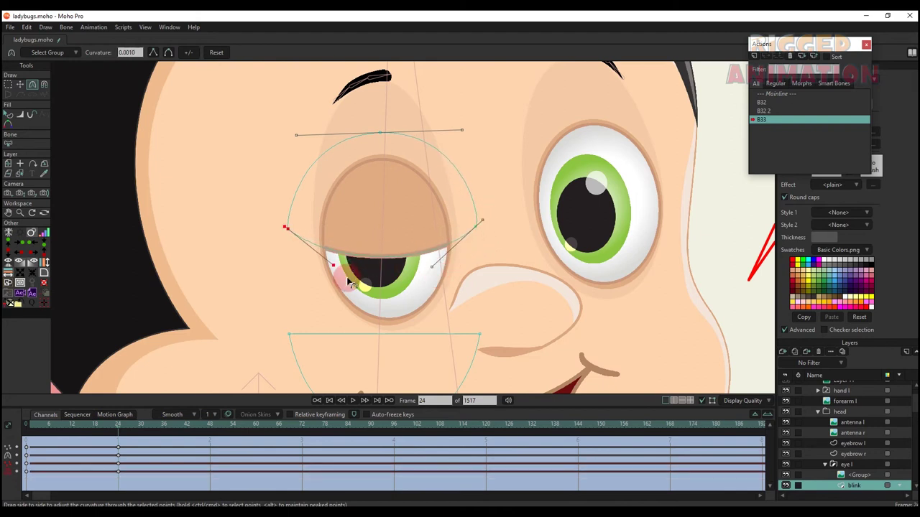
{"action": "key", "text": "q"}
{"action": "scroll", "coordinate": [391, 251], "scroll_direction": "down", "scroll_amount": 4}
- Raise the curved eye l upper eyelid slightly
{"action": "key", "text": "t"}
{"action": "scroll", "coordinate": [386, 236], "scroll_direction": "up", "scroll_amount": 3}
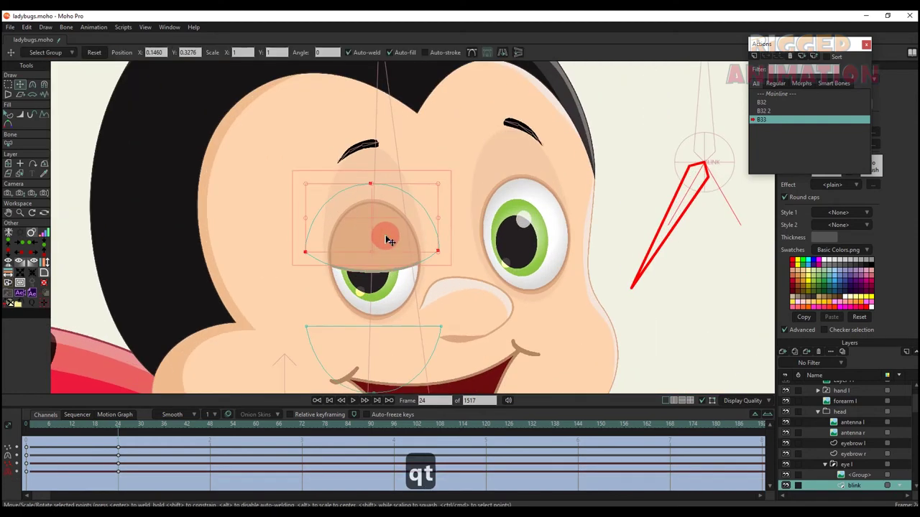
{"action": "key", "text": "q"}
{"action": "scroll", "coordinate": [392, 233], "scroll_direction": "down", "scroll_amount": 4}
{"action": "left_click_drag", "start_coordinate": [391, 229], "coordinate": [376, 214]}
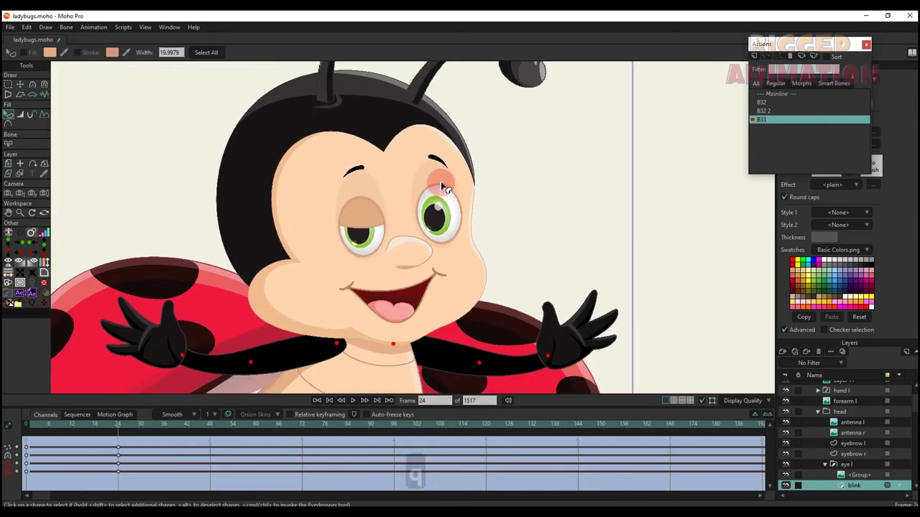
- Lower the upper eyelid shape in the eye r blink layer about halfway over the eye at frame 24
{"action": "right_click", "coordinate": [436, 171], "text": "alt"}
{"action": "key", "text": "t"}
{"action": "scroll", "coordinate": [437, 173], "scroll_direction": "up", "scroll_amount": 2}
{"action": "left_click_drag", "start_coordinate": [440, 174], "coordinate": [439, 207]}
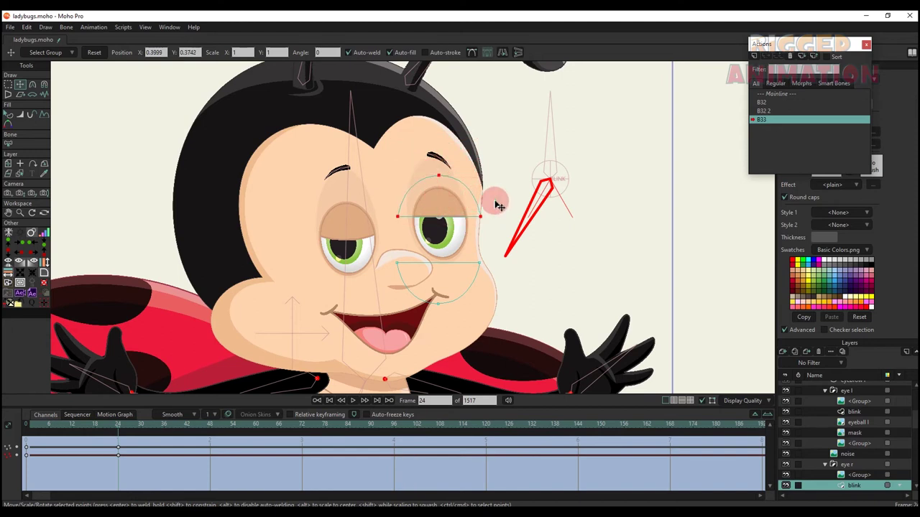
{"action": "key", "text": "t"}
- Bend the lower edge of the eye r upper eyelid into a downward curve from both corner points
{"action": "scroll", "coordinate": [411, 207], "scroll_direction": "up", "scroll_amount": 2}
{"action": "left_click", "coordinate": [367, 217]}
{"action": "key", "text": "c"}
{"action": "left_click_drag", "start_coordinate": [368, 222], "coordinate": [404, 251]}
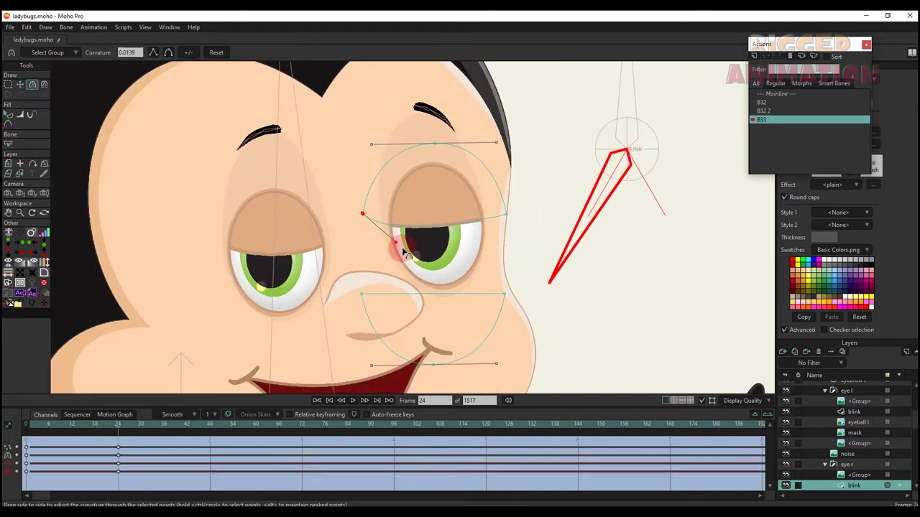
{"action": "left_click_drag", "start_coordinate": [508, 218], "coordinate": [490, 241]}
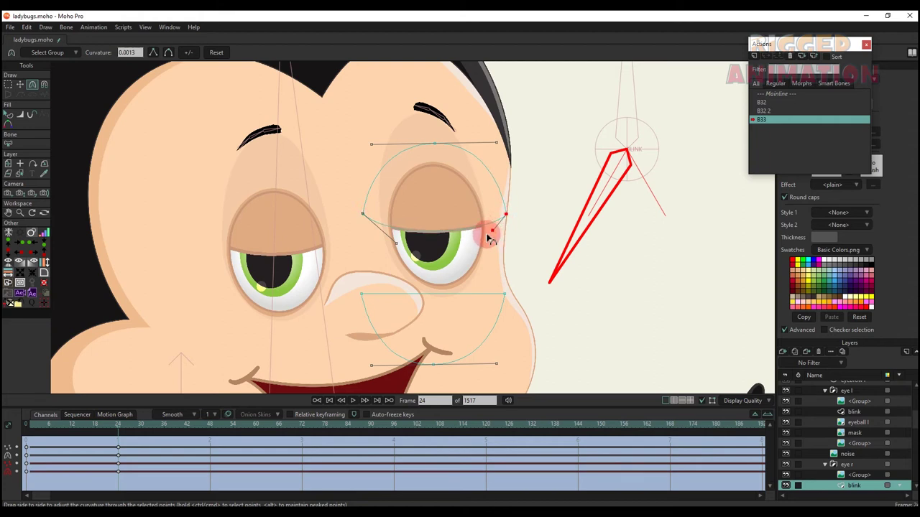
- Nudge the two corner points of the eye r upper eyelid and scrub the action to check the half-closed pose
{"action": "key", "text": "q"}
{"action": "key", "text": "t"}
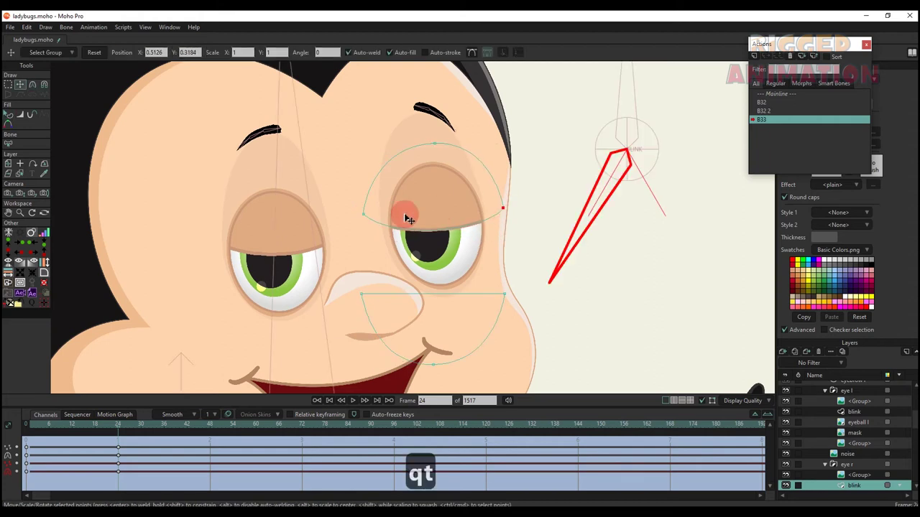
{"action": "left_click_drag", "start_coordinate": [407, 218], "coordinate": [368, 229]}
{"action": "key", "text": "q"}
{"action": "scroll", "coordinate": [406, 234], "scroll_direction": "down", "scroll_amount": 4}
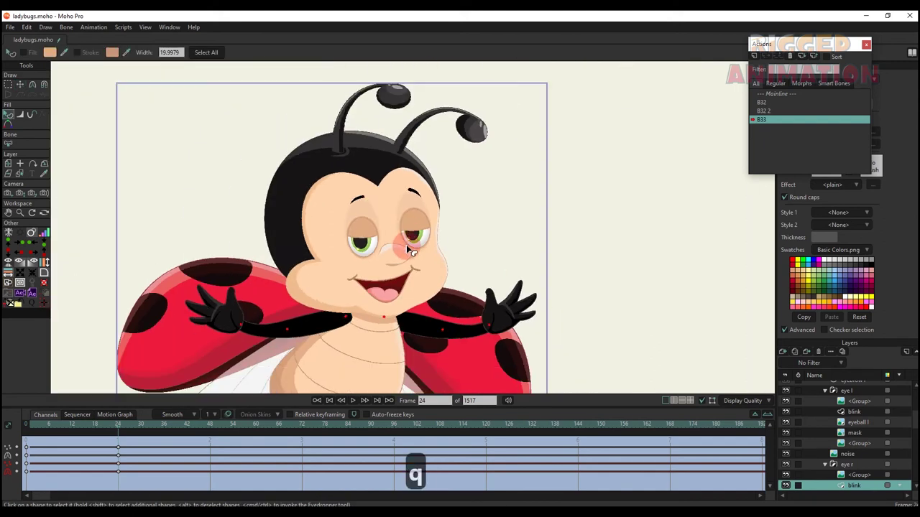
{"action": "scroll", "coordinate": [407, 246], "scroll_direction": "up", "scroll_amount": 1}
{"action": "left_click_drag", "start_coordinate": [413, 256], "coordinate": [441, 286]}
{"action": "left_click_drag", "start_coordinate": [52, 436], "coordinate": [113, 445]}
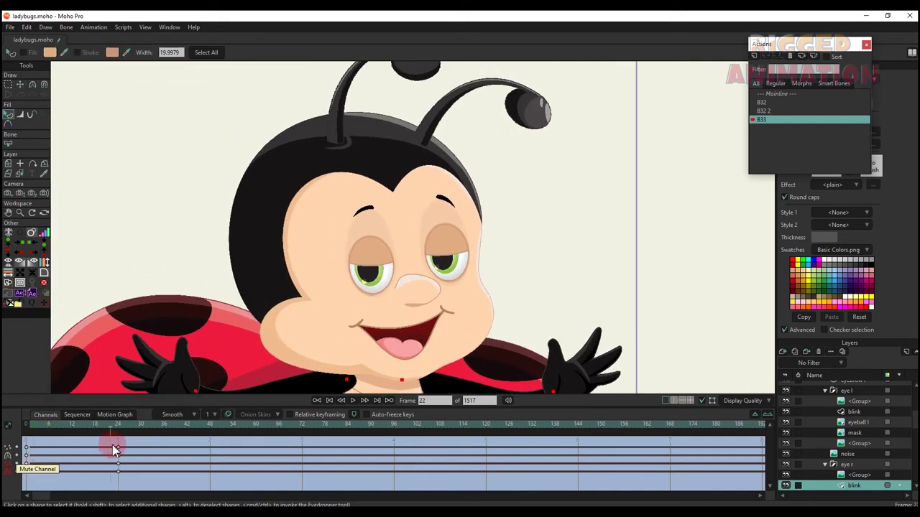
- Lower both eyebrow bones slightly toward the eyes on the ladybugs.psd layer at frame 24
{"action": "scroll", "coordinate": [857, 398], "scroll_direction": "up", "scroll_amount": 3}
{"action": "scroll", "coordinate": [851, 395], "scroll_direction": "up", "scroll_amount": 3}
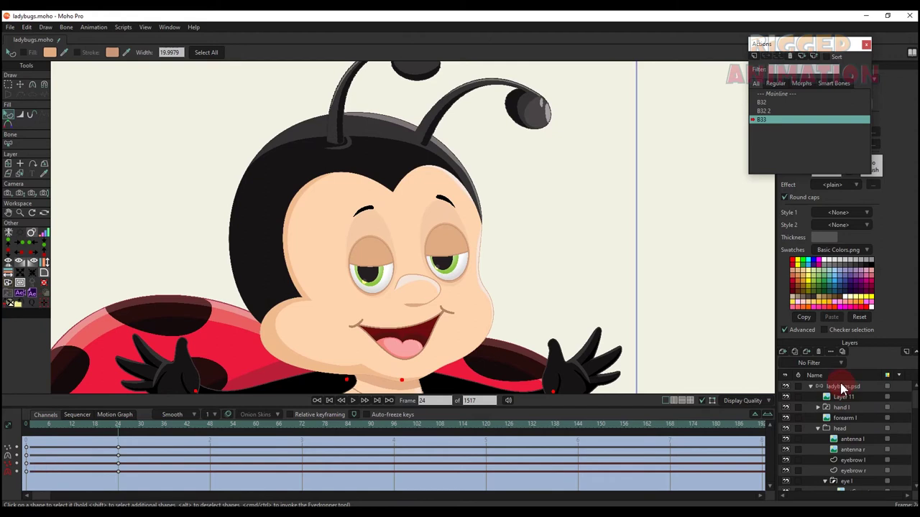
{"action": "left_click", "coordinate": [843, 388]}
{"action": "scroll", "coordinate": [295, 194], "scroll_direction": "up", "scroll_amount": 4}
{"action": "key", "text": "t"}
{"action": "left_click", "coordinate": [307, 205]}
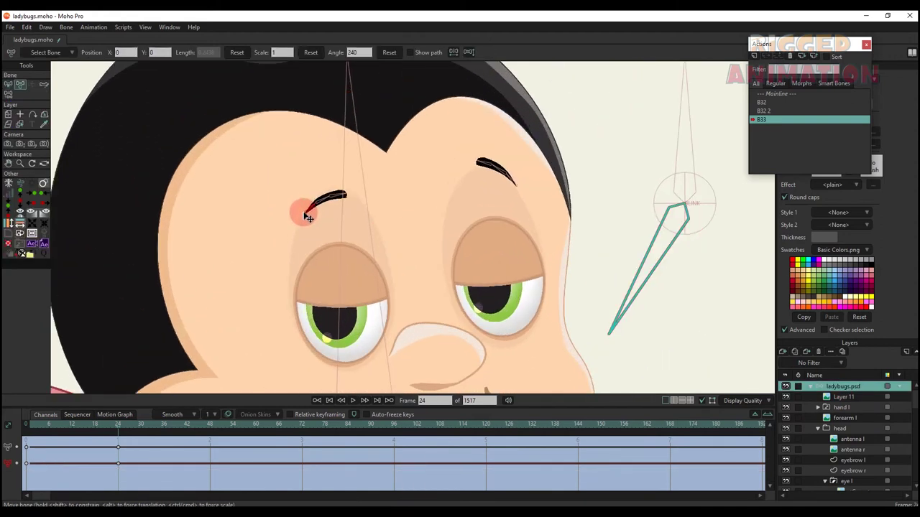
{"action": "left_click", "coordinate": [502, 194]}
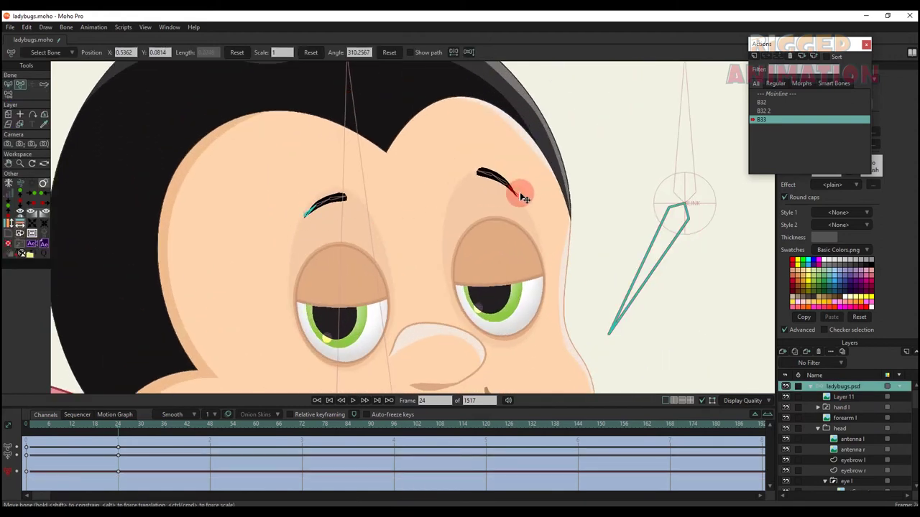
{"action": "right_click", "coordinate": [482, 208], "text": "alt"}
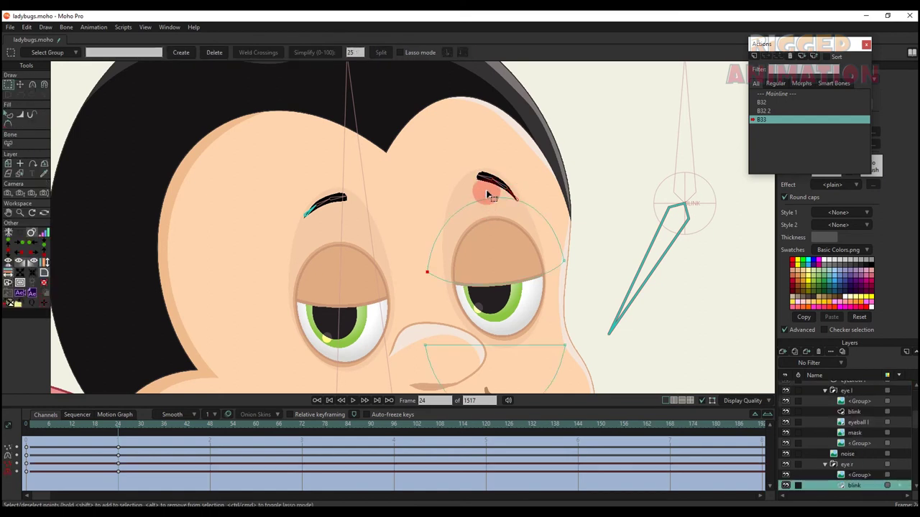
{"action": "right_click", "coordinate": [468, 187], "text": "alt"}
{"action": "key", "text": "t"}
{"action": "left_click_drag", "start_coordinate": [494, 167], "coordinate": [495, 179]}
{"action": "key", "text": "ctrl+z"}
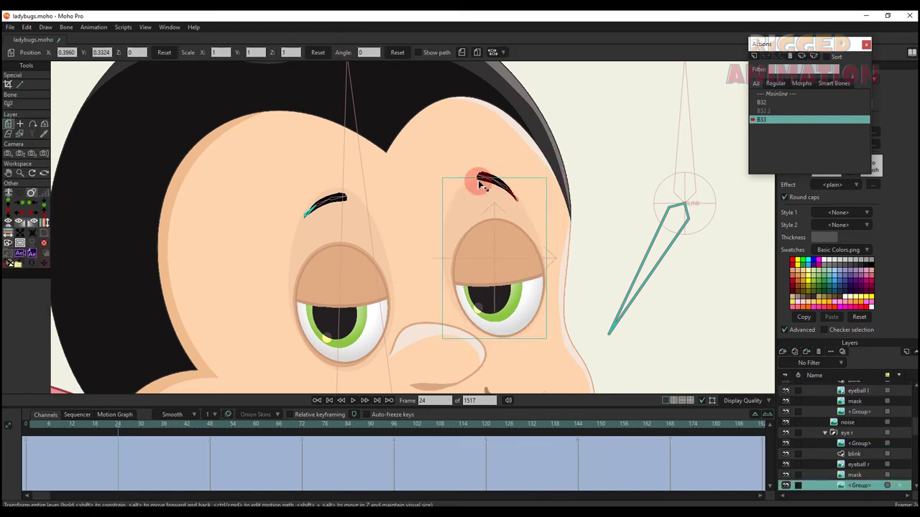
- Scale the shading layer around the eye l vertically to 0.9213 at frame 24
{"action": "left_click", "coordinate": [323, 210], "text": "ctrl+alt"}
{"action": "key", "text": "t"}
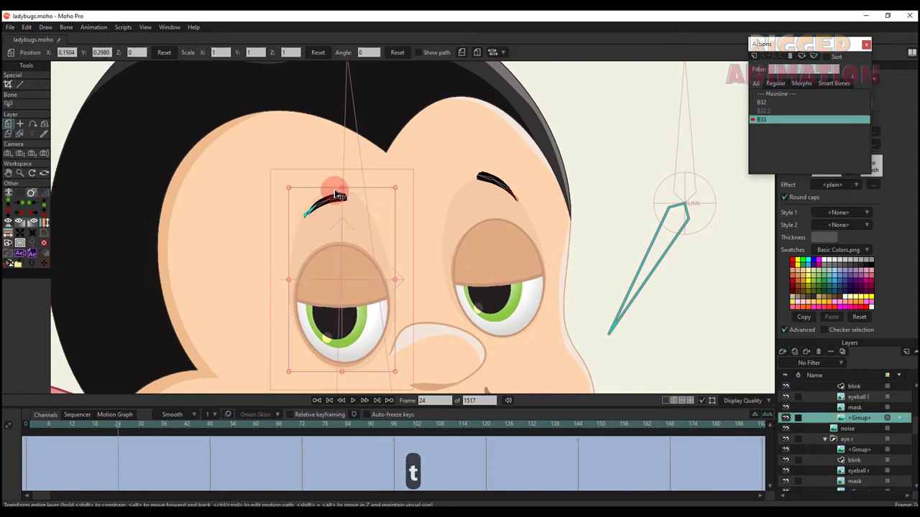
{"action": "left_click_drag", "start_coordinate": [342, 187], "coordinate": [345, 196]}
{"action": "key", "text": "q"}
{"action": "scroll", "coordinate": [536, 179], "scroll_direction": "down", "scroll_amount": 2}
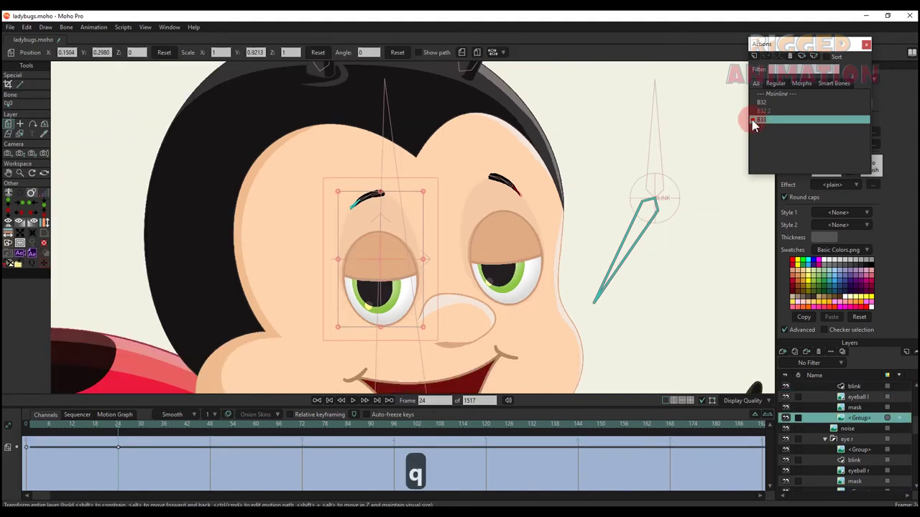
- Return to the mainline and rotate the small lower bone slightly away from the face at frame 7
{"action": "double_click", "coordinate": [773, 94]}
{"action": "scroll", "coordinate": [855, 409], "scroll_direction": "up", "scroll_amount": 4}
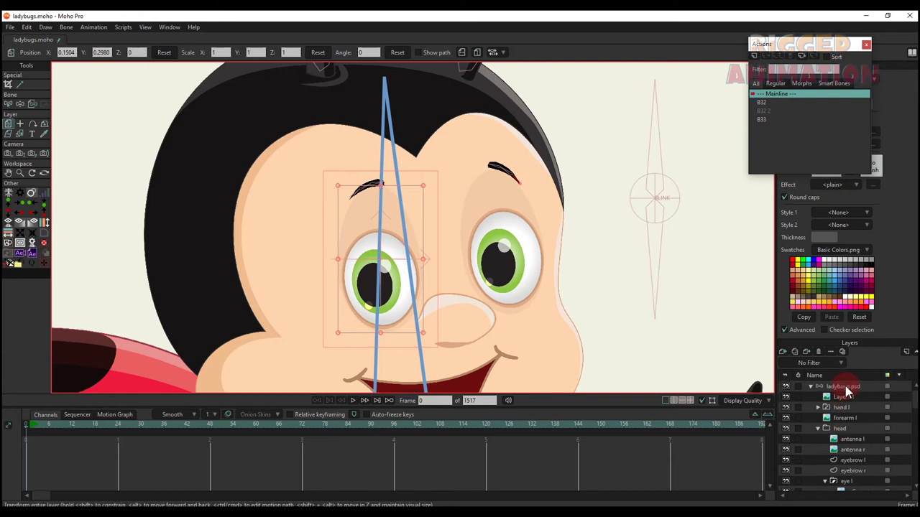
{"action": "left_click", "coordinate": [845, 387]}
{"action": "scroll", "coordinate": [223, 309], "scroll_direction": "down", "scroll_amount": 2}
{"action": "left_click", "coordinate": [53, 424]}
{"action": "left_click_drag", "start_coordinate": [222, 307], "coordinate": [273, 309]}
{"action": "key", "text": "t"}
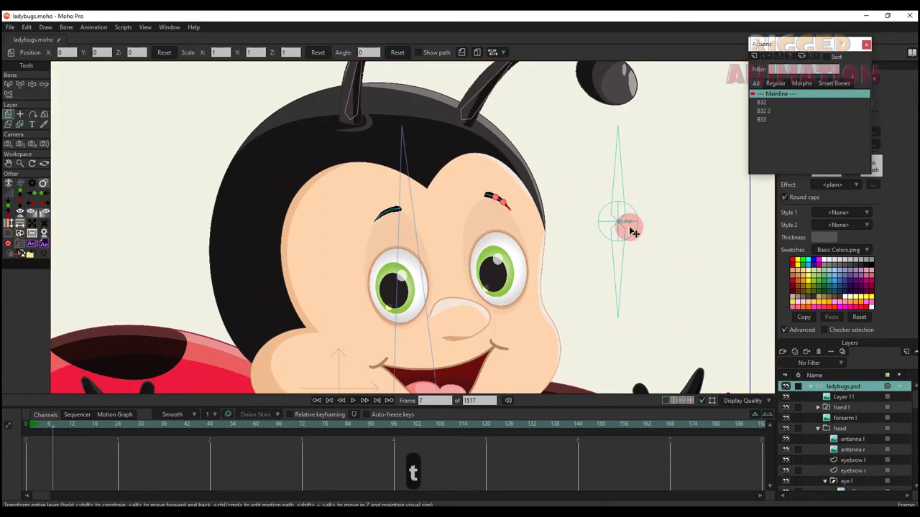
{"action": "mouse_move", "coordinate": [616, 273]}
{"action": "left_mouse_down"}
{"action": "mouse_move", "coordinate": [592, 275]}
{"action": "mouse_move", "coordinate": [575, 261]}
{"action": "mouse_move", "coordinate": [625, 263]}
{"action": "mouse_move", "coordinate": [577, 260]}
{"action": "mouse_move", "coordinate": [604, 276]}
{"action": "mouse_move", "coordinate": [620, 268]}
{"action": "left_mouse_up"}
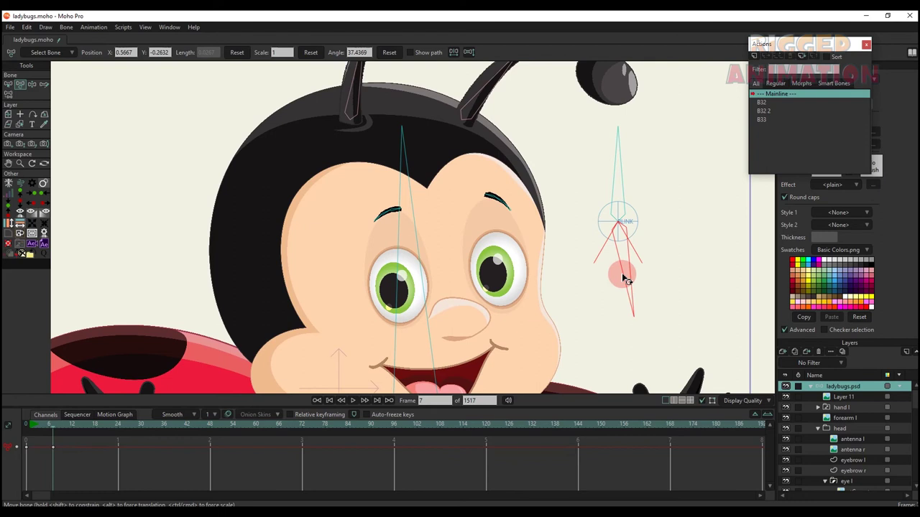
- Create a second smart bone action for the small lower bone and go to frame 24
{"action": "left_click", "coordinate": [754, 58]}
{"action": "left_click", "coordinate": [463, 296]}
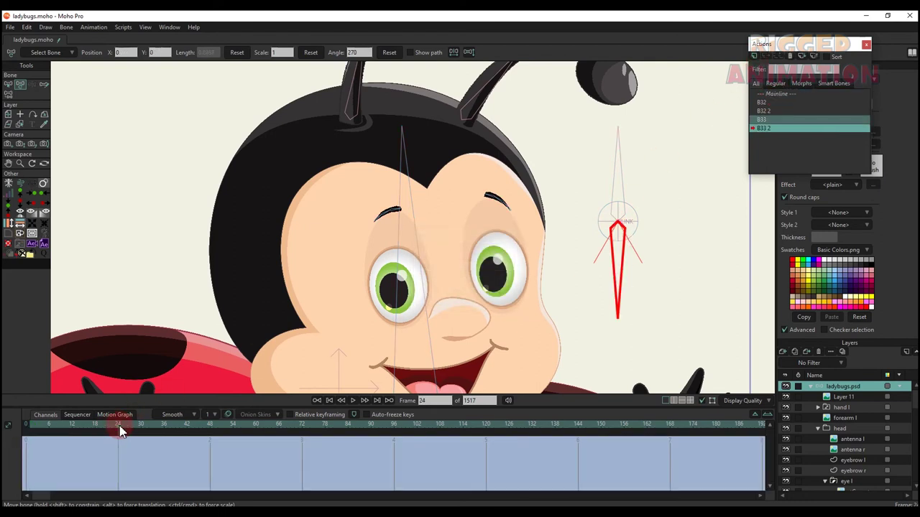
- Lower the upper eyelid shape in the eye l blink layer and tilt it down toward the nose
{"action": "scroll", "coordinate": [369, 236], "scroll_direction": "up", "scroll_amount": 2}
{"action": "right_click", "coordinate": [408, 233], "text": "alt"}
{"action": "left_click_drag", "start_coordinate": [424, 248], "coordinate": [449, 238]}
{"action": "key", "text": "t"}
{"action": "key", "text": "q"}
- Move the inner corner point of the tilted eye l eyelid further down and its outer corner point slightly inward
{"action": "scroll", "coordinate": [474, 251], "scroll_direction": "up", "scroll_amount": 2}
{"action": "key", "text": "t"}
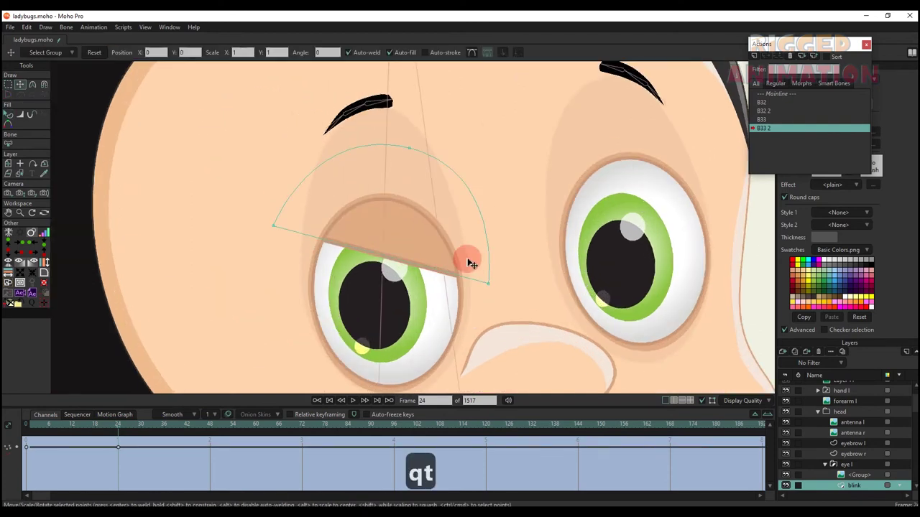
{"action": "left_click_drag", "start_coordinate": [489, 283], "coordinate": [490, 314]}
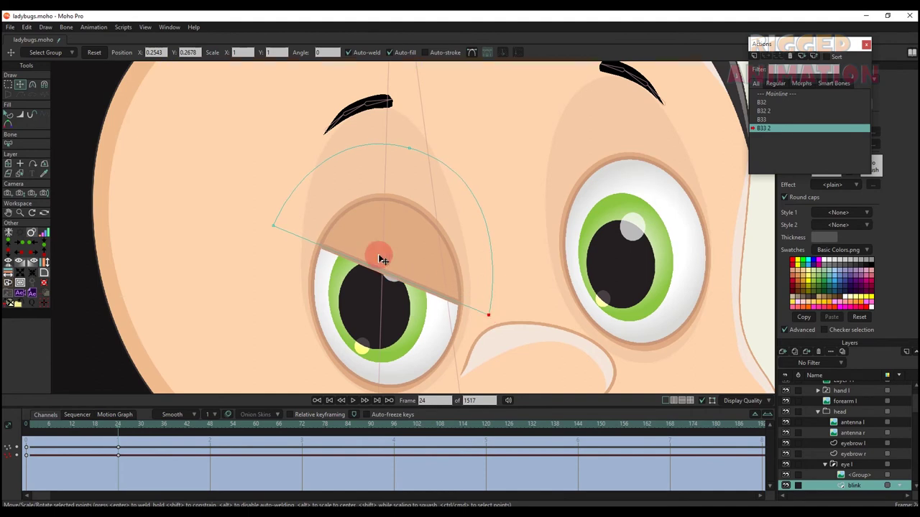
{"action": "left_click_drag", "start_coordinate": [274, 213], "coordinate": [286, 205]}
{"action": "key", "text": "q"}
- Bend the lower edge of the tilted eye l eyelid into a slight downward curve
{"action": "left_click_drag", "start_coordinate": [375, 222], "coordinate": [369, 168]}
{"action": "key", "text": "c"}
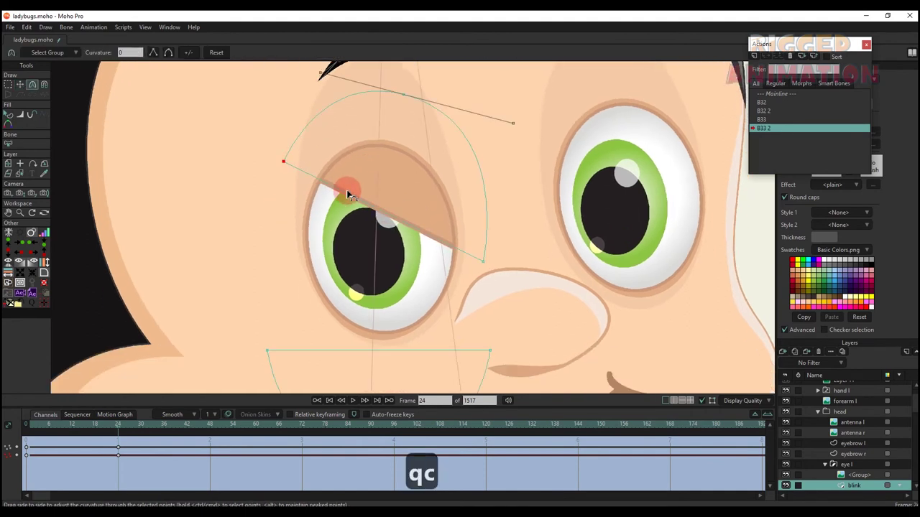
{"action": "left_click_drag", "start_coordinate": [293, 165], "coordinate": [366, 237]}
{"action": "key", "text": "t"}
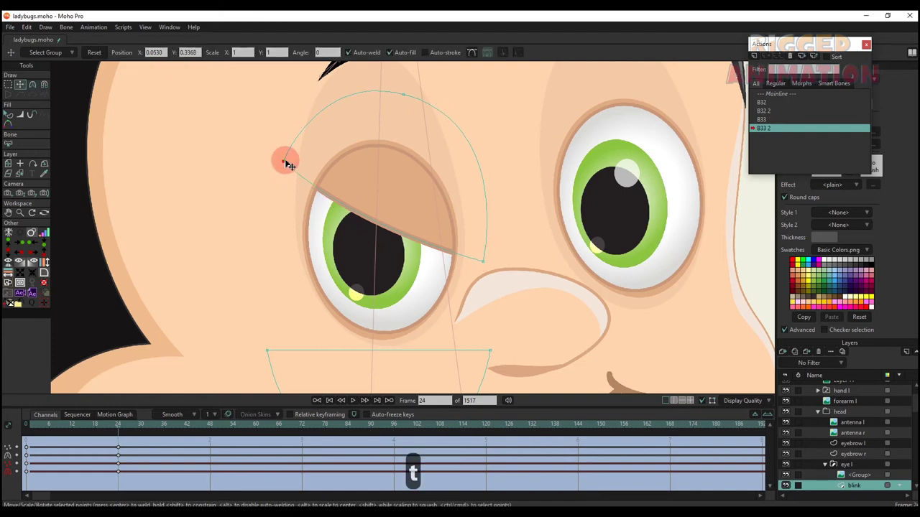
{"action": "key", "text": "q"}
{"action": "scroll", "coordinate": [302, 151], "scroll_direction": "down", "scroll_amount": 3}
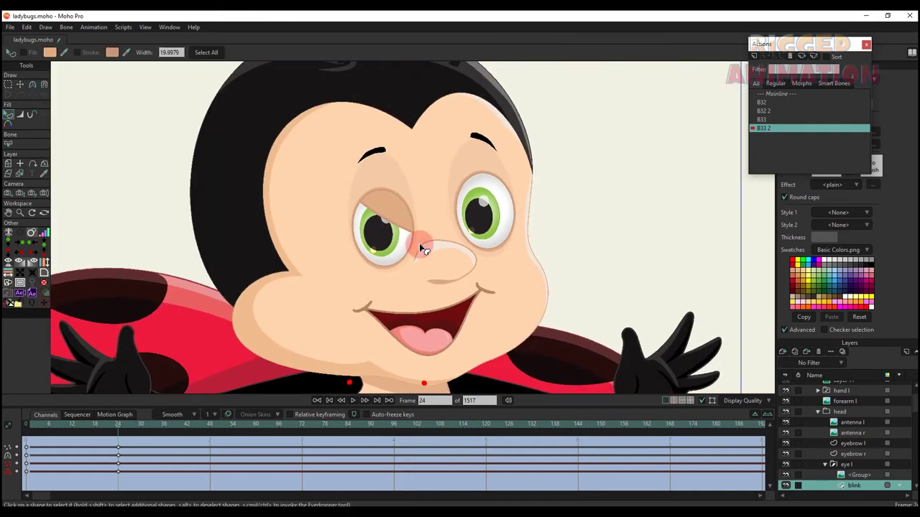
- Lower the upper eyelid shape in the eye r blink layer and tilt it down toward the nose
{"action": "scroll", "coordinate": [458, 196], "scroll_direction": "up", "scroll_amount": 3}
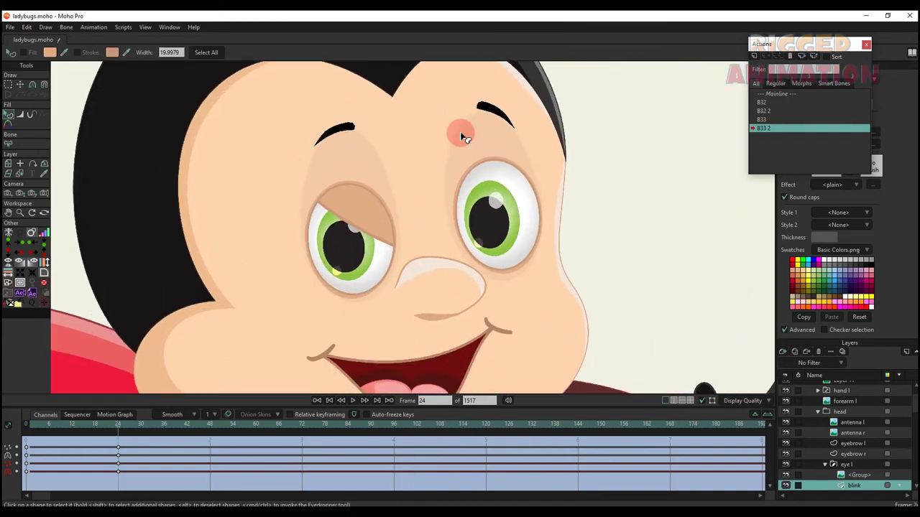
{"action": "right_click", "coordinate": [462, 135], "text": "alt"}
{"action": "key", "text": "t"}
{"action": "left_click", "coordinate": [444, 144], "text": "ctrl"}
{"action": "left_click_drag", "start_coordinate": [470, 126], "coordinate": [478, 166]}
{"action": "key", "text": "t"}
{"action": "left_click", "coordinate": [581, 157], "text": "ctrl"}
{"action": "left_click_drag", "start_coordinate": [431, 186], "coordinate": [550, 179]}
- Lower the inner corner point of the tilted eye r eyelid and bend its lower edge into a curve
{"action": "key", "text": "c"}
{"action": "scroll", "coordinate": [479, 215], "scroll_direction": "up", "scroll_amount": 1}
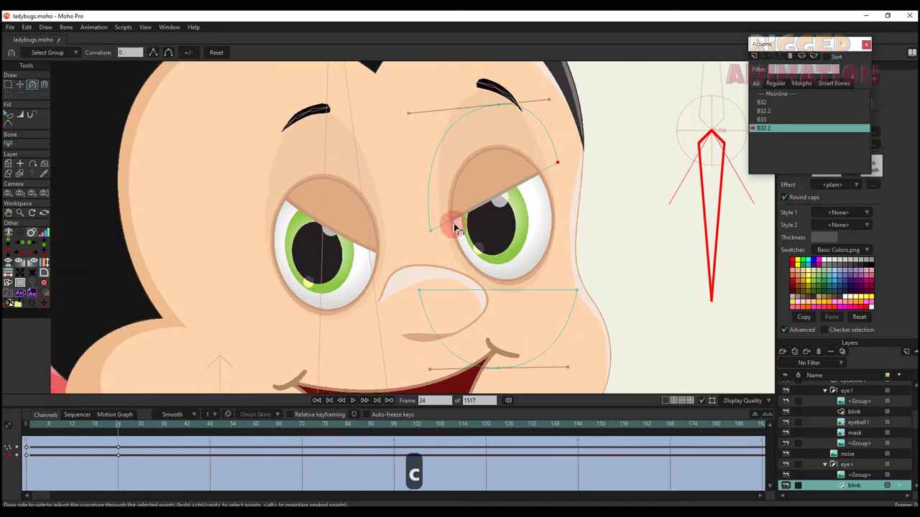
{"action": "key", "text": "t"}
{"action": "left_click_drag", "start_coordinate": [430, 233], "coordinate": [436, 247]}
{"action": "key", "text": "c"}
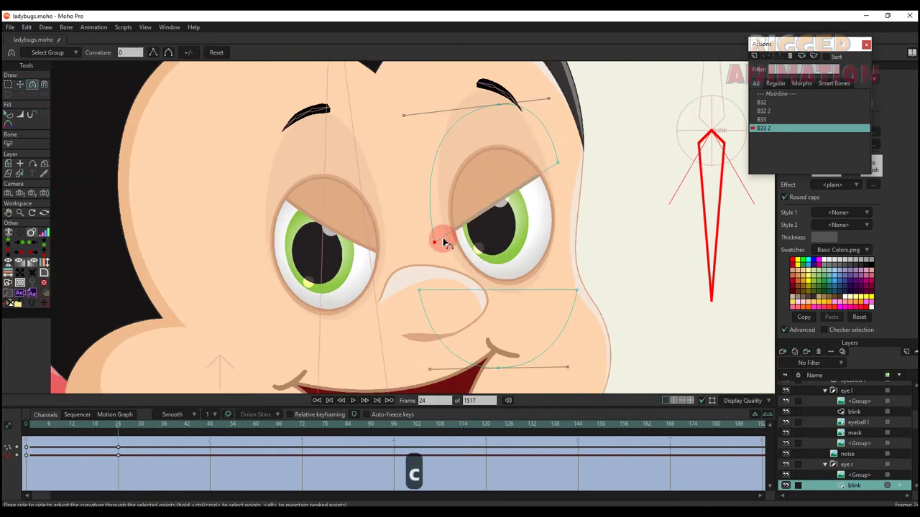
{"action": "left_click_drag", "start_coordinate": [556, 166], "coordinate": [552, 206]}
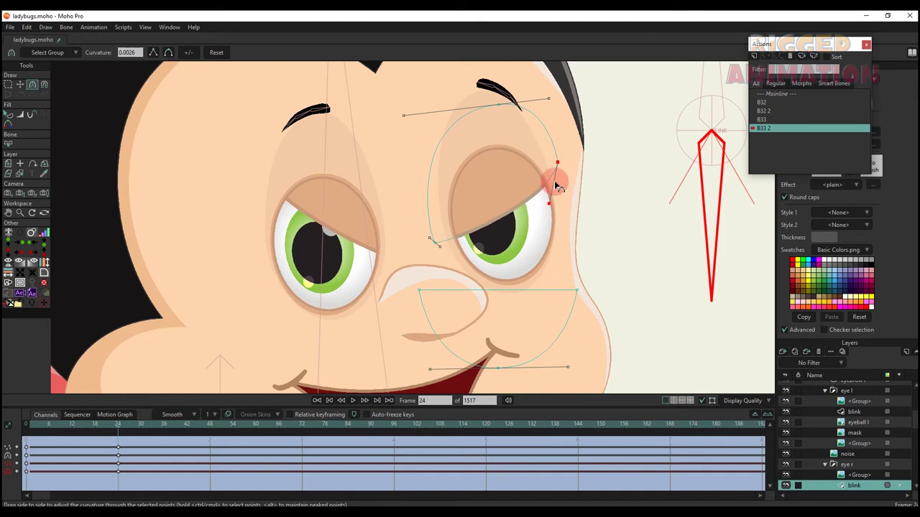
- Shift the outer corner point of the eye r eyelid up and inward, and scrub the action from frame 0 to 24
{"action": "key", "text": "t"}
{"action": "left_click_drag", "start_coordinate": [557, 162], "coordinate": [543, 147]}
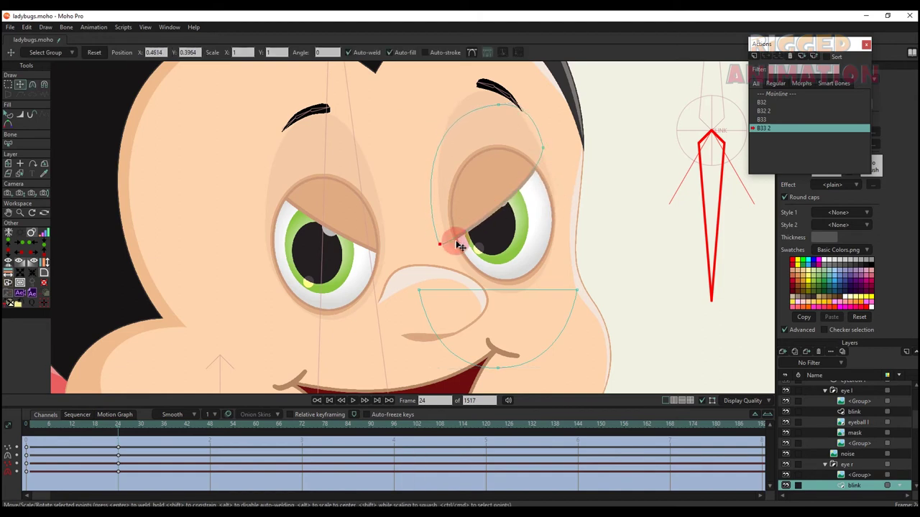
{"action": "key", "text": "q"}
{"action": "scroll", "coordinate": [456, 242], "scroll_direction": "down", "scroll_amount": 6}
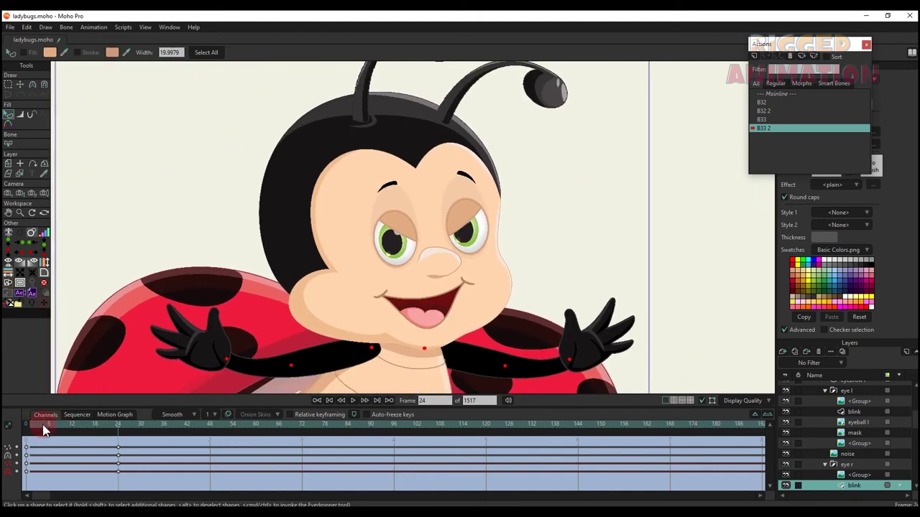
{"action": "left_click_drag", "start_coordinate": [28, 429], "coordinate": [119, 445]}
- Lower the eyebrow l bone slightly toward the angry eyelid at frame 24 of the B33 2 action
{"action": "key", "text": "t"}
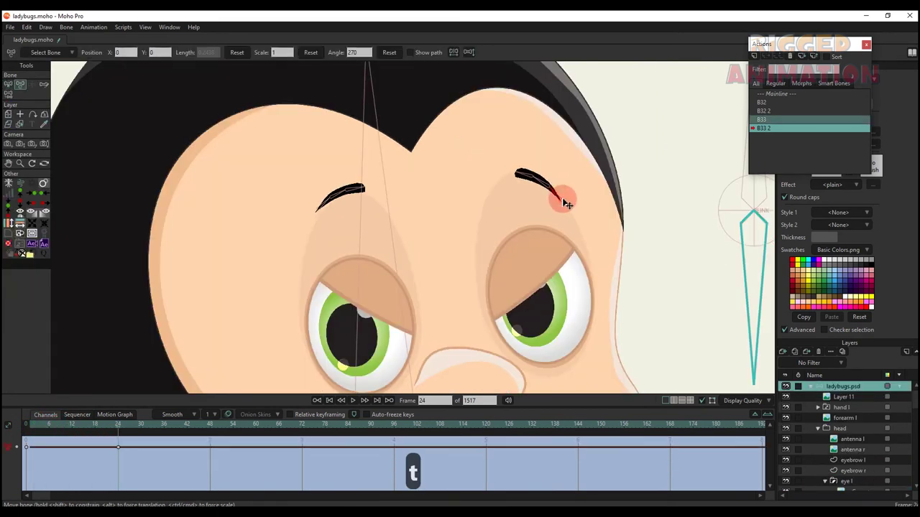
{"action": "left_click_drag", "start_coordinate": [321, 224], "coordinate": [385, 247]}
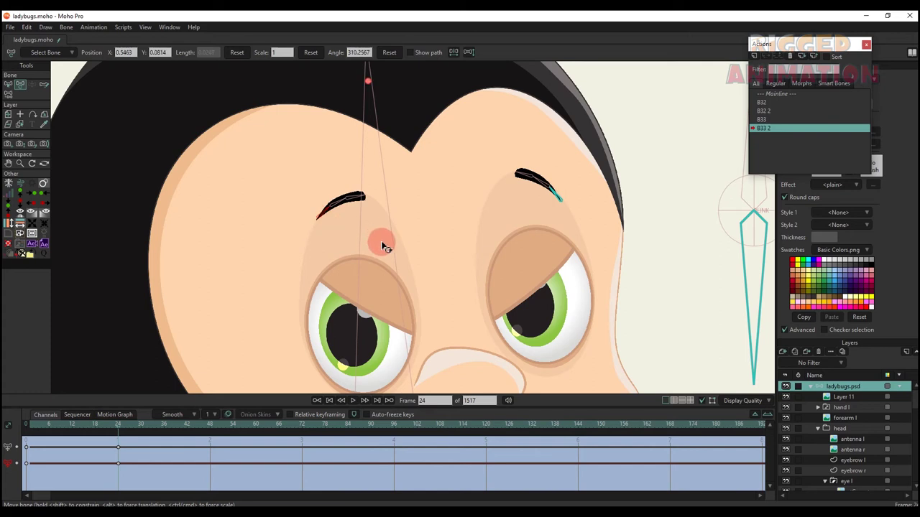
- Squash the socket shading group inside the eye r layer vertically to a scale of about 0.95
{"action": "right_click", "coordinate": [363, 203], "text": "alt"}
{"action": "right_click", "coordinate": [362, 192], "text": "alt"}
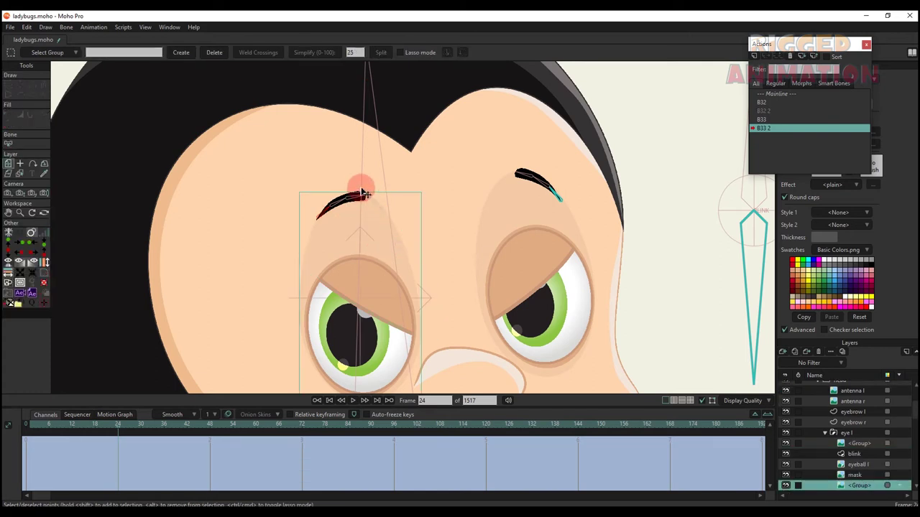
{"action": "key", "text": "t"}
{"action": "left_click", "coordinate": [523, 181], "text": "ctrl+alt"}
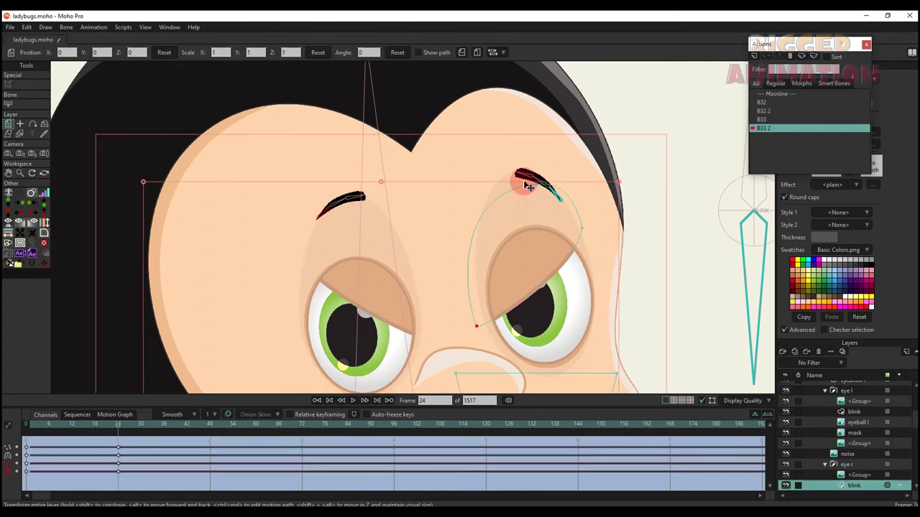
{"action": "left_click", "coordinate": [523, 176], "text": "ctrl+alt"}
{"action": "left_click_drag", "start_coordinate": [535, 173], "coordinate": [536, 176]}
{"action": "key", "text": "ctrl+z"}
{"action": "key", "text": "q"}
{"action": "scroll", "coordinate": [534, 186], "scroll_direction": "down", "scroll_amount": 3}
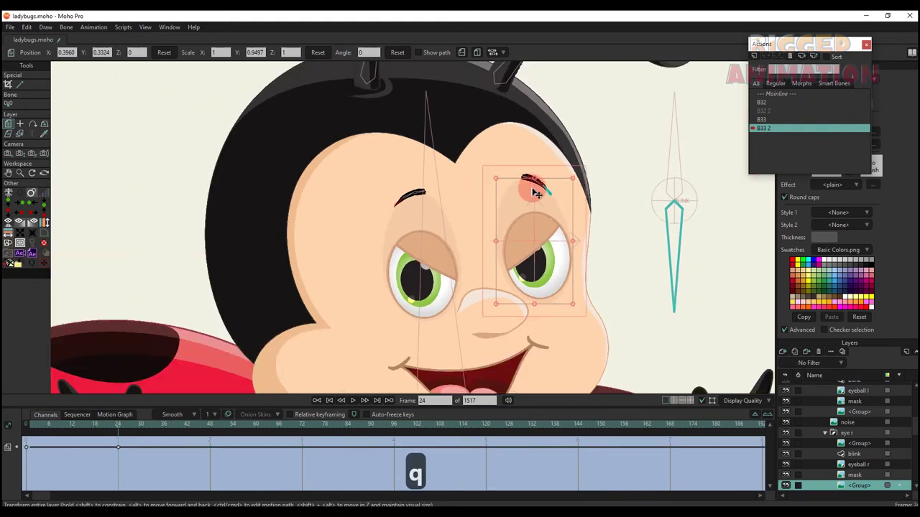
- Return to the Mainline with the ladybugs.psd layer active and test rotating the lower control bone at frame 7
{"action": "double_click", "coordinate": [780, 95]}
{"action": "left_click_drag", "start_coordinate": [914, 427], "coordinate": [913, 397]}
{"action": "scroll", "coordinate": [839, 404], "scroll_direction": "up", "scroll_amount": 1}
{"action": "left_click", "coordinate": [836, 388]}
{"action": "scroll", "coordinate": [404, 261], "scroll_direction": "down", "scroll_amount": 2}
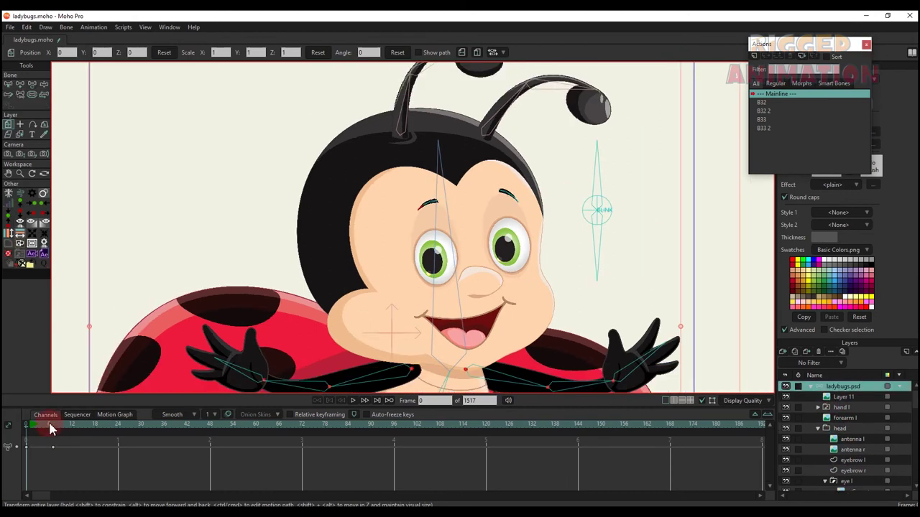
{"action": "left_click", "coordinate": [52, 424]}
{"action": "key", "text": "t"}
{"action": "left_click_drag", "start_coordinate": [568, 227], "coordinate": [609, 243]}
- Compare frame 24 of the B33 2 action with the angry eyes driven by the lower control bone on the Mainline
{"action": "left_click", "coordinate": [764, 128]}
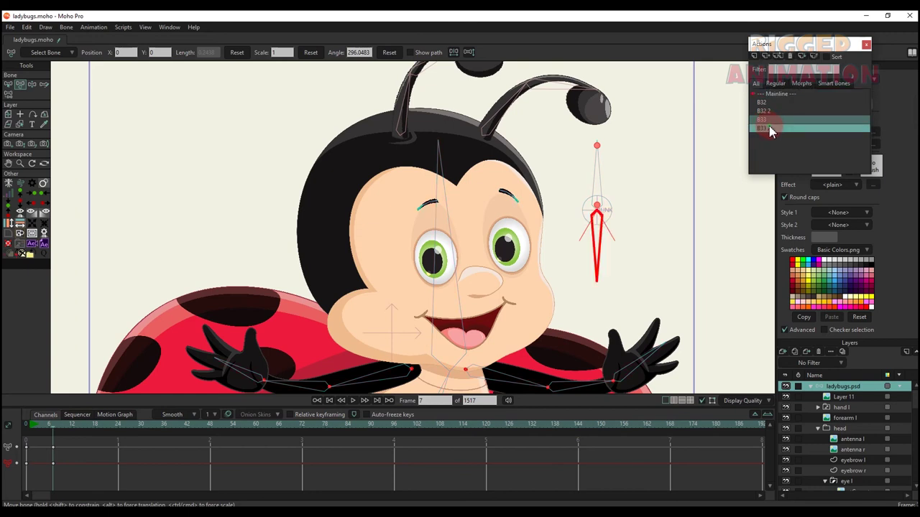
{"action": "left_click", "coordinate": [120, 432]}
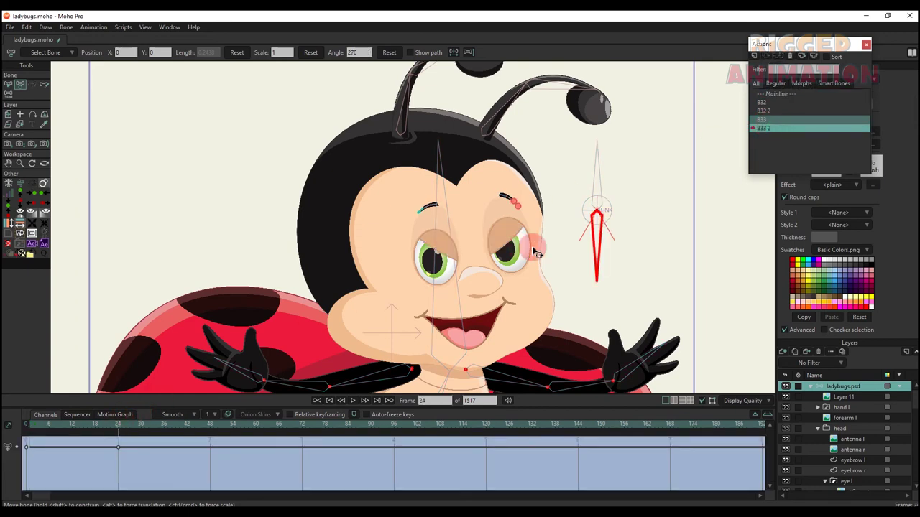
{"action": "left_click_drag", "start_coordinate": [537, 253], "coordinate": [643, 264]}
{"action": "left_click", "coordinate": [778, 101]}
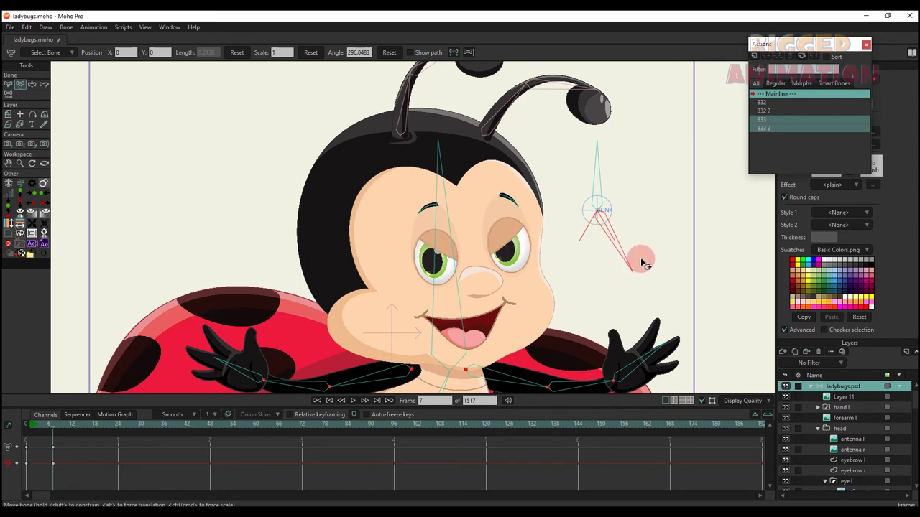
- Preview the closed eyes by rotating the upper BLINK bone to 120 degrees, and clear the Mainline test keys
{"action": "left_click_drag", "start_coordinate": [131, 425], "coordinate": [3, 417]}
{"action": "left_click_drag", "start_coordinate": [616, 182], "coordinate": [568, 173]}
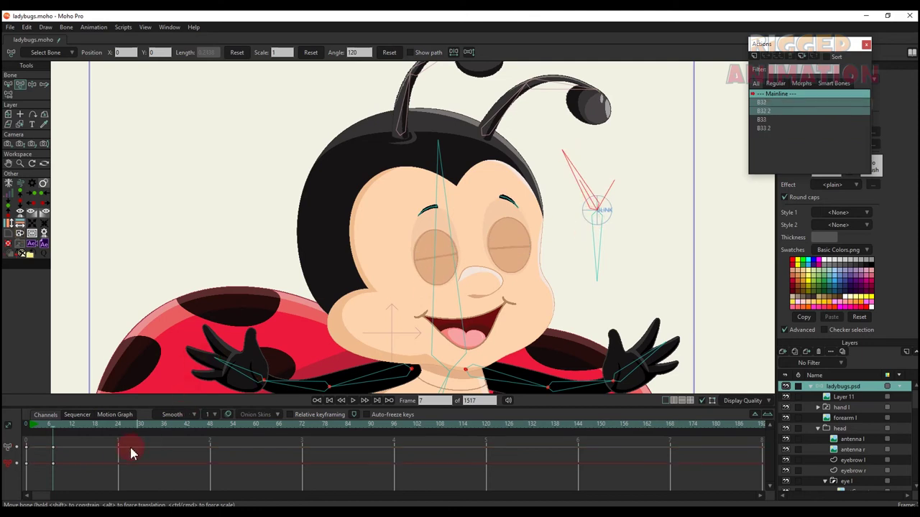
{"action": "key", "text": "BackSpace"}
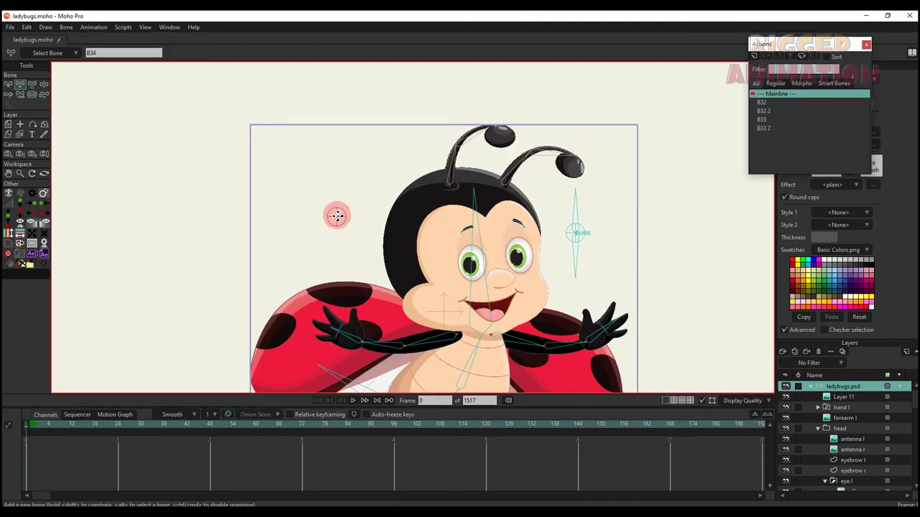
- Add an upright bone on the pin bone beside the head, and name the pin bone EYEBROW with its label shown
{"action": "left_click_drag", "start_coordinate": [337, 215], "coordinate": [337, 169]}
{"action": "scroll", "coordinate": [349, 195], "scroll_direction": "up", "scroll_amount": 2}
{"action": "key", "text": "b"}
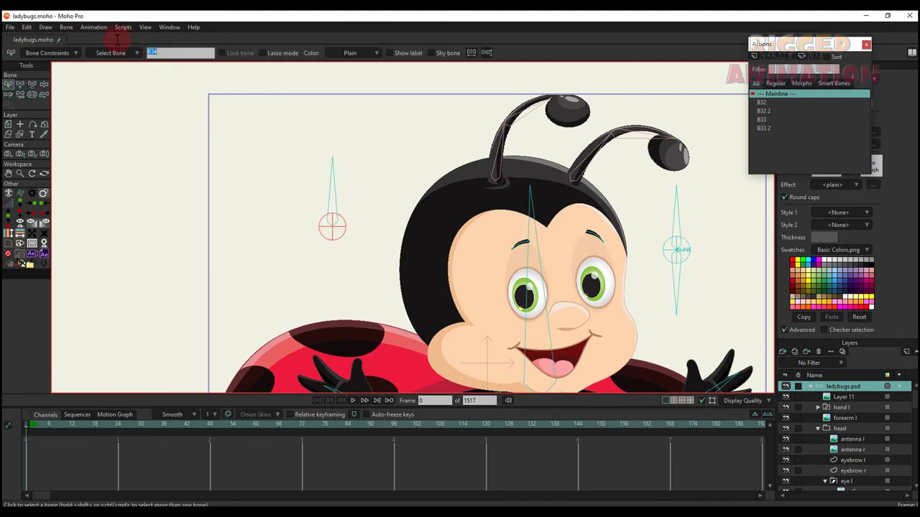
{"action": "key", "text": "Caps_Lock"}
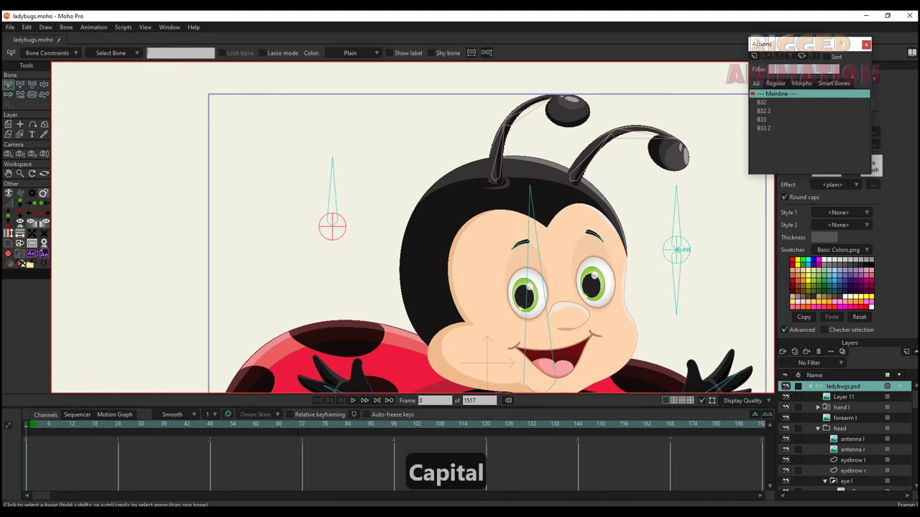
{"action": "key", "text": "BackSpace"}
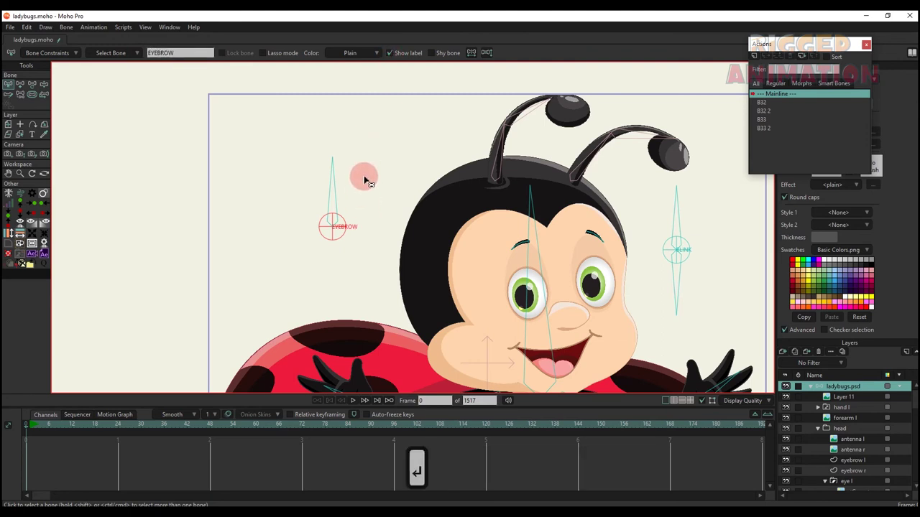
- Constrain the upright bone on the EYEBROW pin to angles between -30 and 30 degrees
{"action": "scroll", "coordinate": [363, 219], "scroll_direction": "up", "scroll_amount": 3}
{"action": "key", "text": "t"}
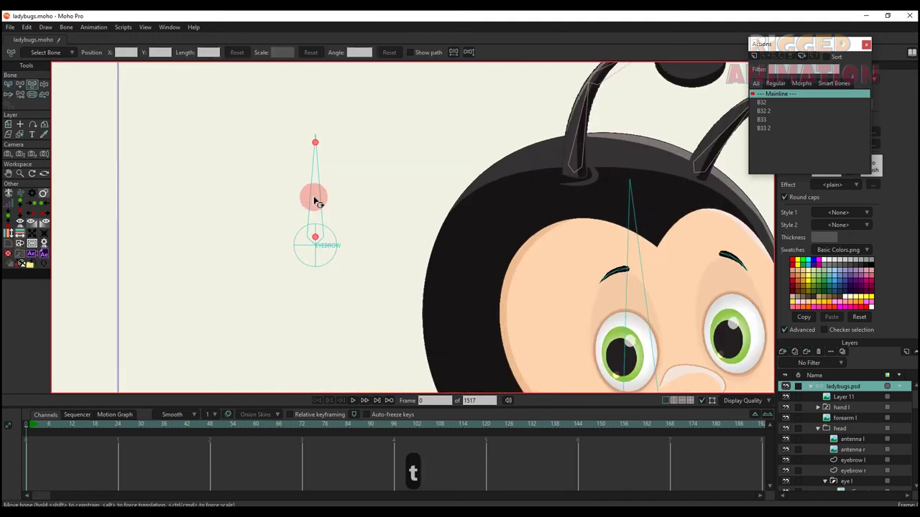
{"action": "left_click", "coordinate": [9, 84]}
{"action": "left_click", "coordinate": [37, 58]}
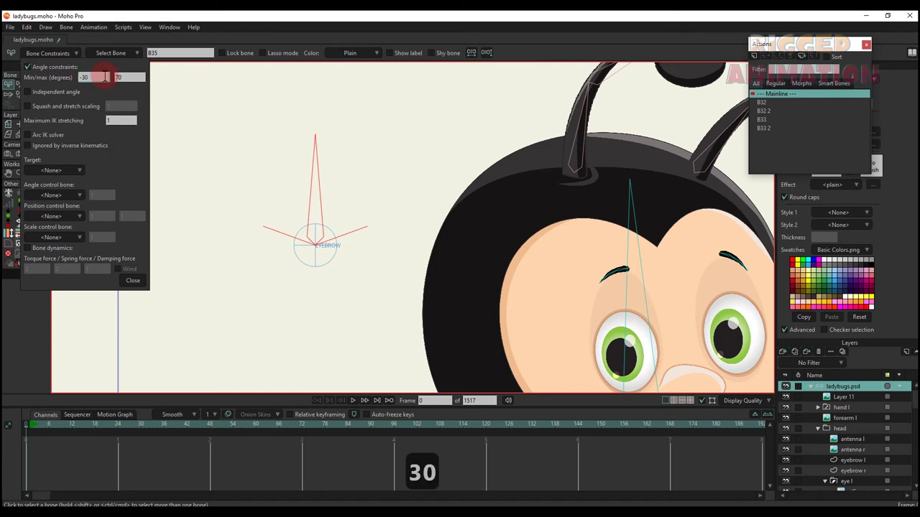
{"action": "left_click", "coordinate": [128, 77]}
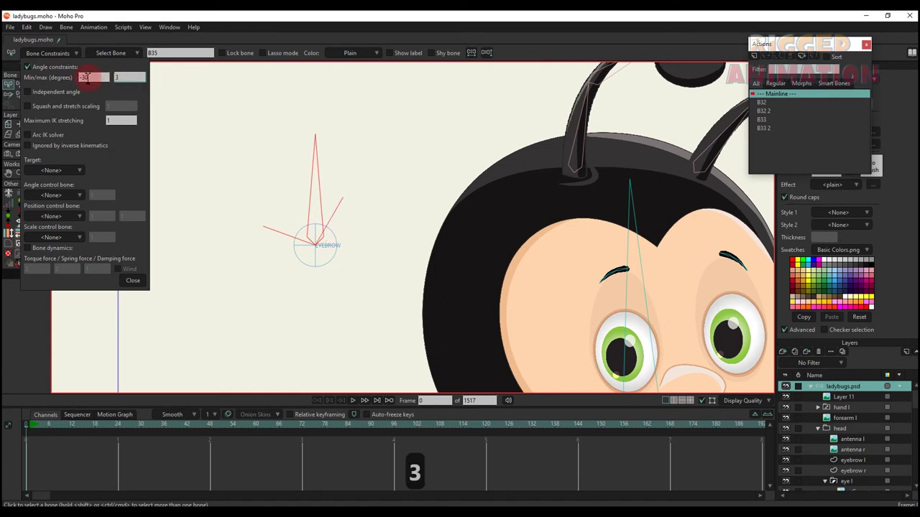
{"action": "left_click", "coordinate": [133, 281]}
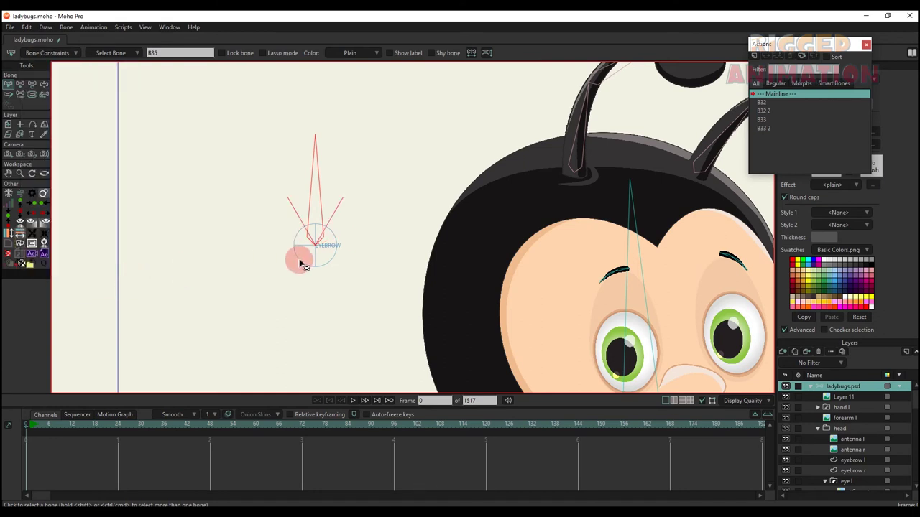
- Create a new smart bone action named B35 for the upright bone on the EYEBROW pin
{"action": "left_click", "coordinate": [320, 257]}
{"action": "left_click", "coordinate": [318, 209]}
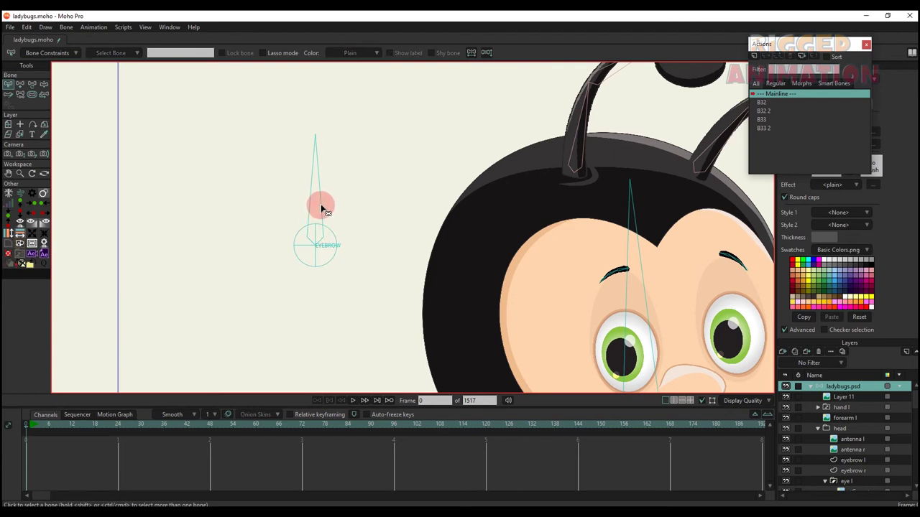
{"action": "left_click", "coordinate": [754, 56]}
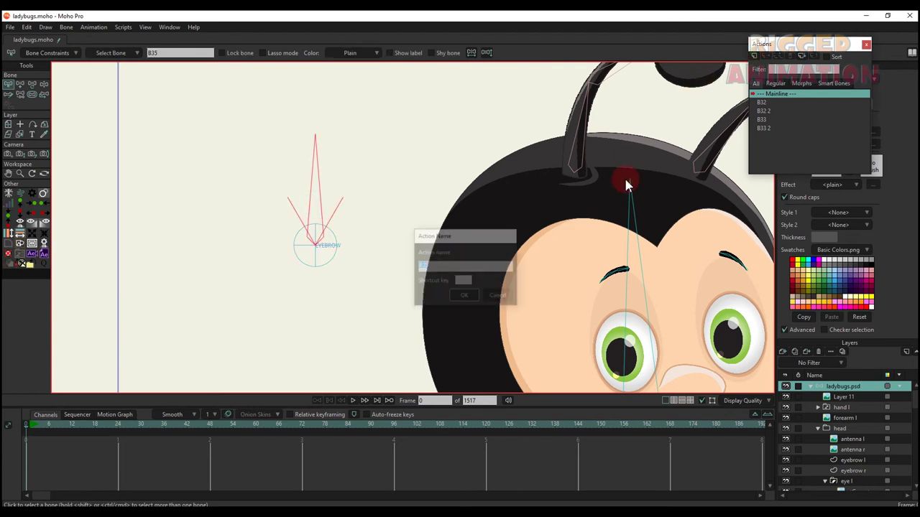
{"action": "left_click", "coordinate": [468, 294]}
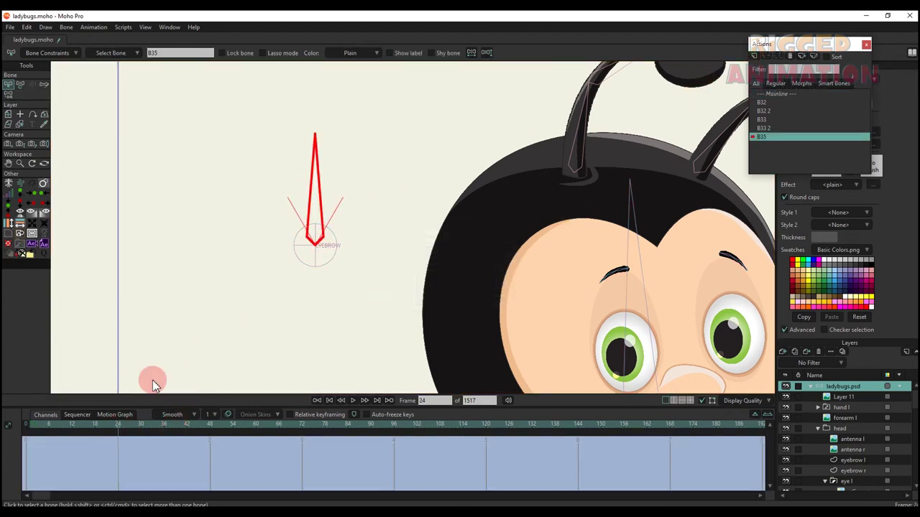
- Rotate the upright EYEBROW control bone to 120 degrees at frame 24 of the B35 action
{"action": "scroll", "coordinate": [326, 248], "scroll_direction": "down", "scroll_amount": 3}
{"action": "key", "text": "t"}
{"action": "left_click_drag", "start_coordinate": [317, 213], "coordinate": [294, 227]}
{"action": "scroll", "coordinate": [308, 255], "scroll_direction": "down", "scroll_amount": 2}
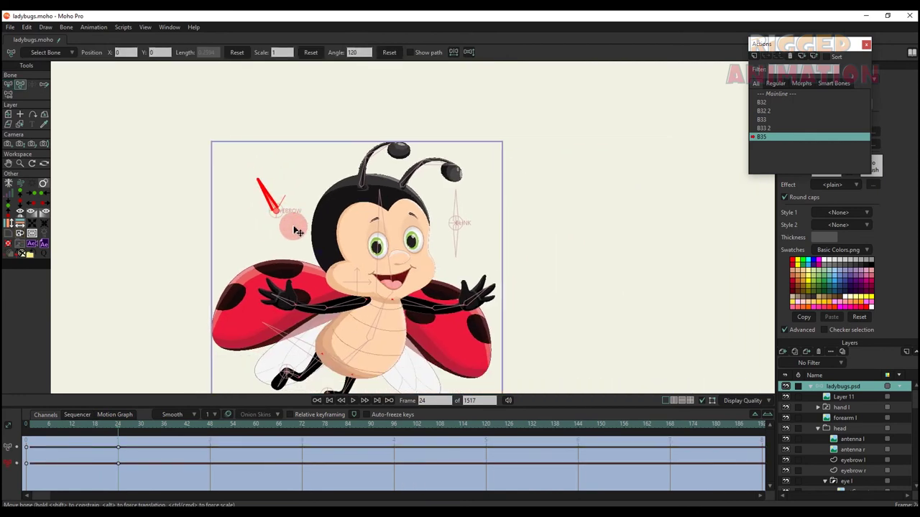
- Rotate the bones of both eyebrows to bend them into rounded arches at frame 24 of B35
{"action": "scroll", "coordinate": [296, 232], "scroll_direction": "up", "scroll_amount": 10}
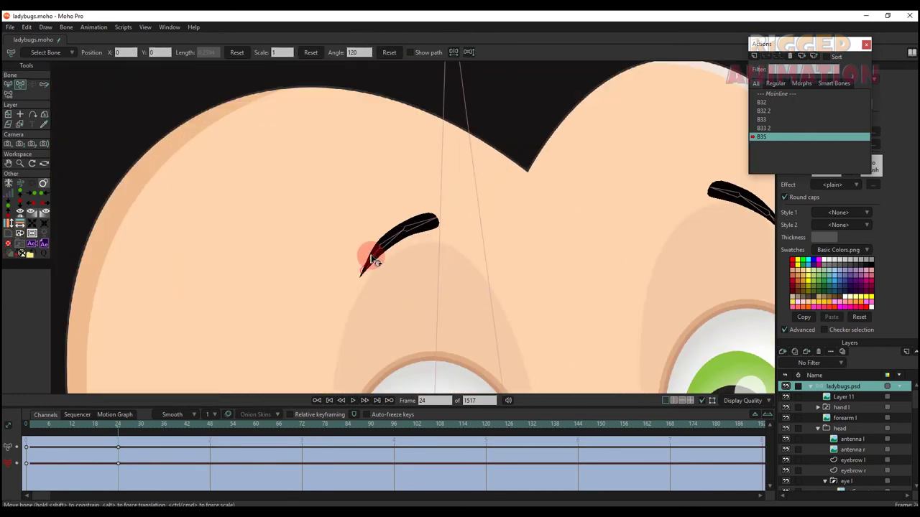
{"action": "left_click_drag", "start_coordinate": [372, 260], "coordinate": [453, 250]}
{"action": "scroll", "coordinate": [452, 251], "scroll_direction": "down", "scroll_amount": 3}
{"action": "left_click_drag", "start_coordinate": [612, 239], "coordinate": [572, 216]}
{"action": "scroll", "coordinate": [573, 216], "scroll_direction": "up", "scroll_amount": 3}
{"action": "left_click_drag", "start_coordinate": [596, 184], "coordinate": [624, 208]}
{"action": "mouse_move", "coordinate": [665, 222]}
{"action": "left_mouse_down"}
{"action": "mouse_move", "coordinate": [673, 230]}
{"action": "mouse_move", "coordinate": [654, 214]}
{"action": "left_mouse_up"}
{"action": "key", "text": "q"}
{"action": "key", "text": "Tab"}
{"action": "key", "text": "b"}
{"action": "key", "text": "t"}
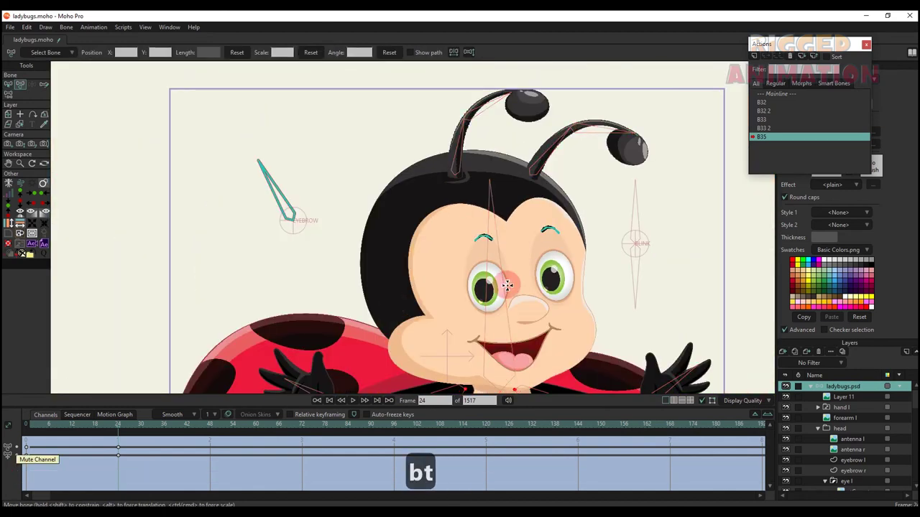
- Nudge the outer ends of both arched eyebrows slightly down at frame 24 of B35
{"action": "mouse_move", "coordinate": [119, 427]}
{"action": "left_mouse_down"}
{"action": "mouse_move", "coordinate": [89, 430]}
{"action": "mouse_move", "coordinate": [119, 432]}
{"action": "left_mouse_up"}
{"action": "scroll", "coordinate": [503, 253], "scroll_direction": "up", "scroll_amount": 5}
{"action": "key", "text": "t"}
{"action": "left_click_drag", "start_coordinate": [437, 215], "coordinate": [434, 222]}
{"action": "left_click_drag", "start_coordinate": [638, 203], "coordinate": [642, 206]}
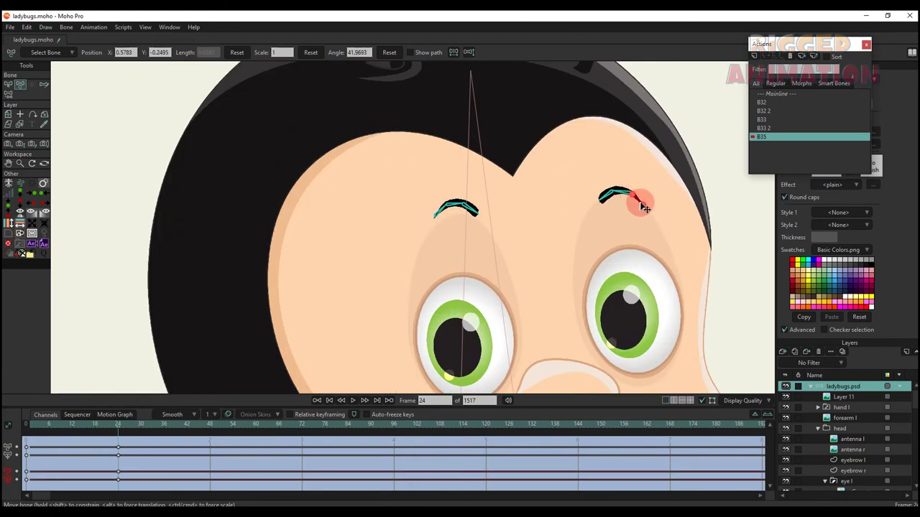
{"action": "key", "text": "q"}
{"action": "left_click", "coordinate": [117, 450]}
- Create a second smart bone action named B35 2 for the upright EYEBROW control bone from the Mainline
{"action": "double_click", "coordinate": [773, 94]}
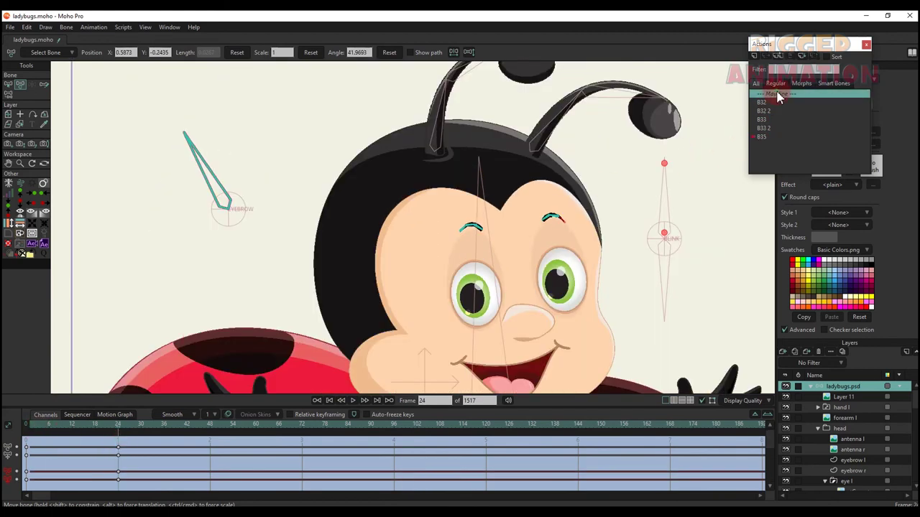
{"action": "key", "text": "t"}
{"action": "left_click", "coordinate": [222, 167]}
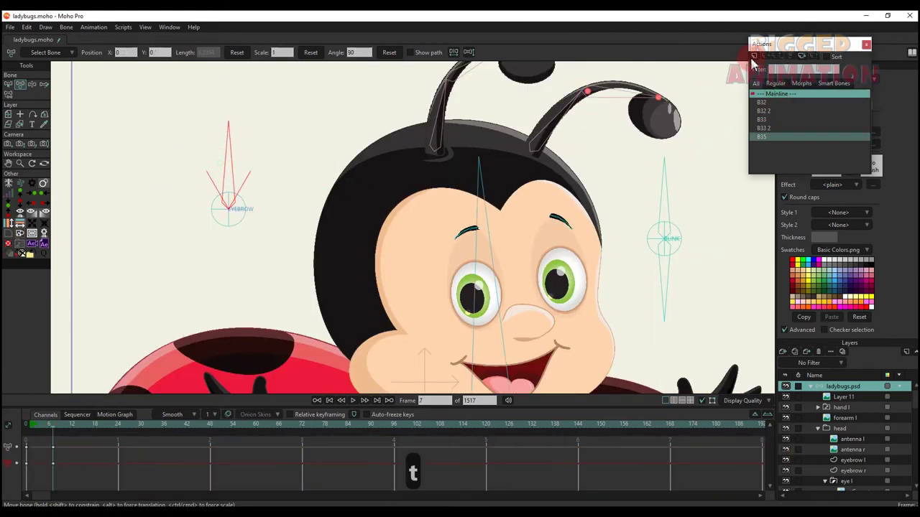
{"action": "left_click", "coordinate": [754, 57]}
{"action": "left_click", "coordinate": [469, 298]}
- Rotate the upright EYEBROW control bone to its opposite limit at frame 24 of the B35 2 action
{"action": "left_click", "coordinate": [117, 427]}
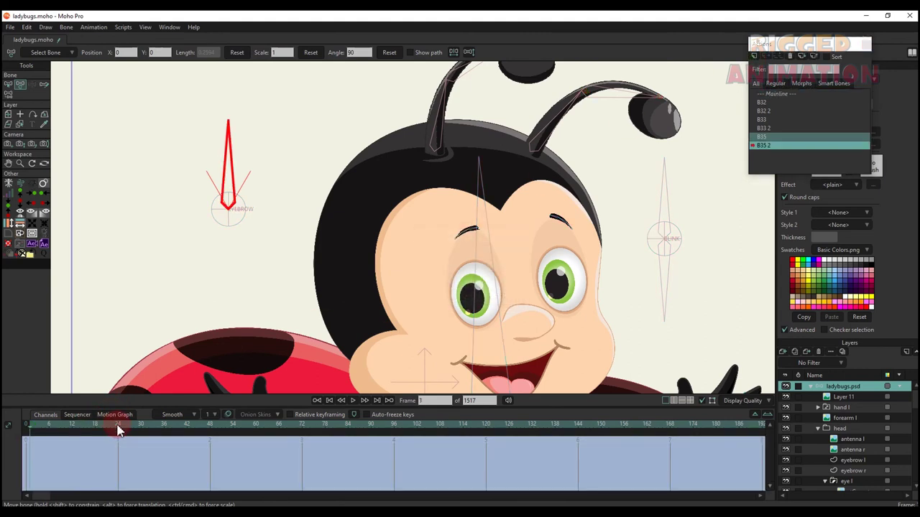
{"action": "key", "text": "t"}
{"action": "left_click_drag", "start_coordinate": [227, 185], "coordinate": [407, 266]}
- Slant the eyebrow l bones into a worried curve with the inner end raised and the outer end lowered
{"action": "scroll", "coordinate": [447, 248], "scroll_direction": "up", "scroll_amount": 5}
{"action": "left_click_drag", "start_coordinate": [459, 198], "coordinate": [488, 277]}
{"action": "scroll", "coordinate": [495, 230], "scroll_direction": "down", "scroll_amount": 3}
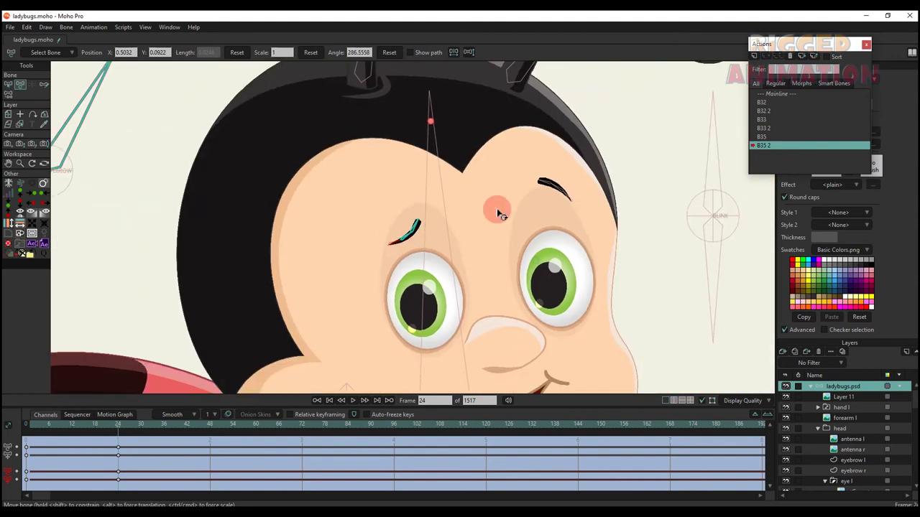
- Slant the eyebrow r bones into a matching worried curve and scrub the B35 2 action to check it
{"action": "scroll", "coordinate": [540, 189], "scroll_direction": "up", "scroll_amount": 4}
{"action": "left_click_drag", "start_coordinate": [567, 172], "coordinate": [584, 169]}
{"action": "left_click_drag", "start_coordinate": [568, 148], "coordinate": [577, 144]}
{"action": "left_click_drag", "start_coordinate": [603, 209], "coordinate": [601, 263]}
{"action": "scroll", "coordinate": [481, 194], "scroll_direction": "down", "scroll_amount": 5}
{"action": "left_click_drag", "start_coordinate": [33, 426], "coordinate": [60, 426]}
{"action": "left_click", "coordinate": [120, 447]}
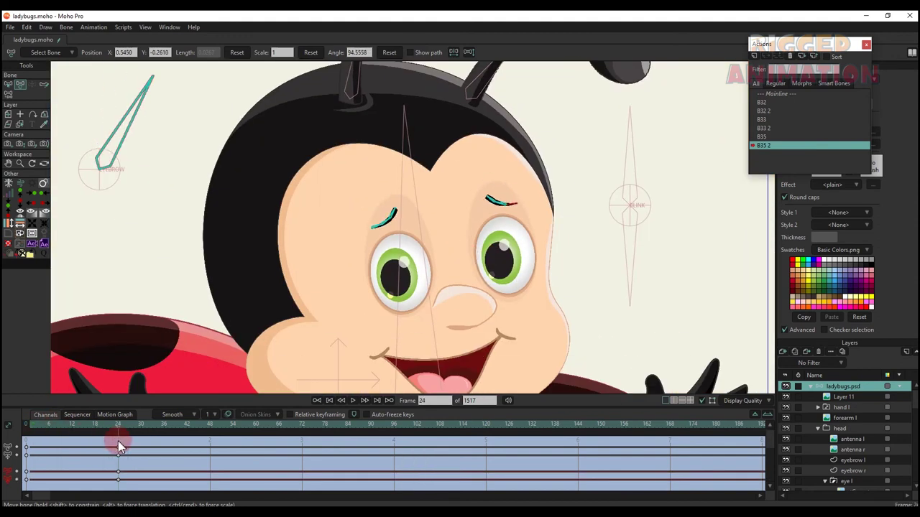
- Test the upright EYEBROW control bone at frame 7 of the Mainline by rotating it to 120 degrees, and remove the test keys
{"action": "left_click", "coordinate": [777, 93]}
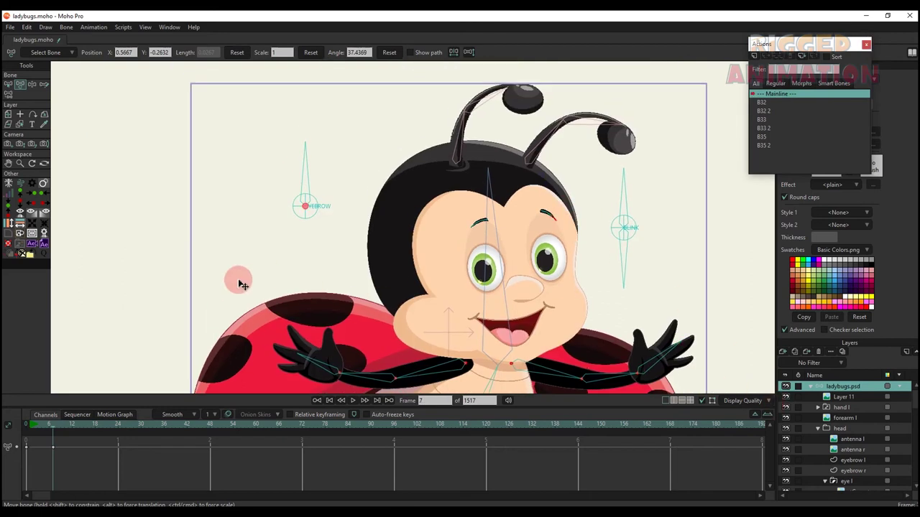
{"action": "left_click_drag", "start_coordinate": [304, 175], "coordinate": [267, 207]}
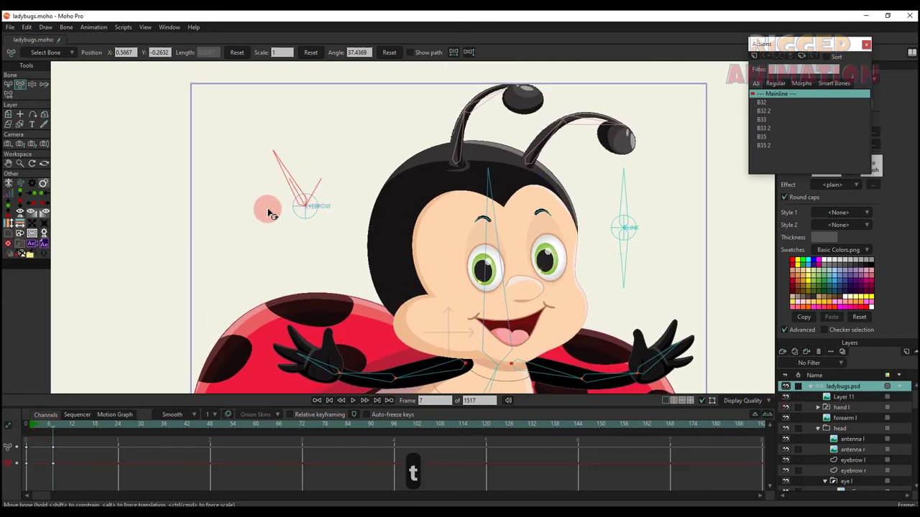
{"action": "left_click_drag", "start_coordinate": [222, 230], "coordinate": [221, 232]}
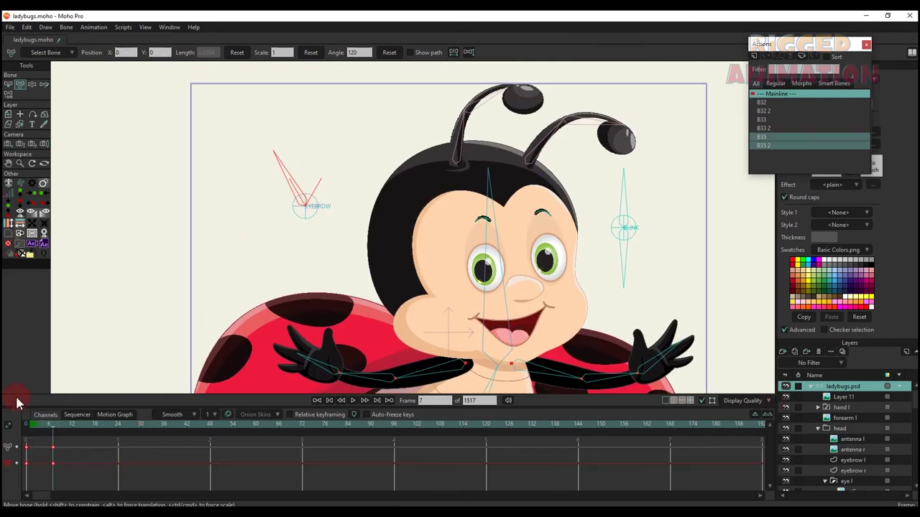
{"action": "key", "text": "ctrl+z"}
- Add a second bone extending straight down from the EYEBROW pin bone at frame 0
{"action": "left_click", "coordinate": [26, 424]}
{"action": "scroll", "coordinate": [309, 214], "scroll_direction": "up", "scroll_amount": 2}
{"action": "key", "text": "a"}
{"action": "key", "text": "b"}
{"action": "left_click", "coordinate": [311, 216]}
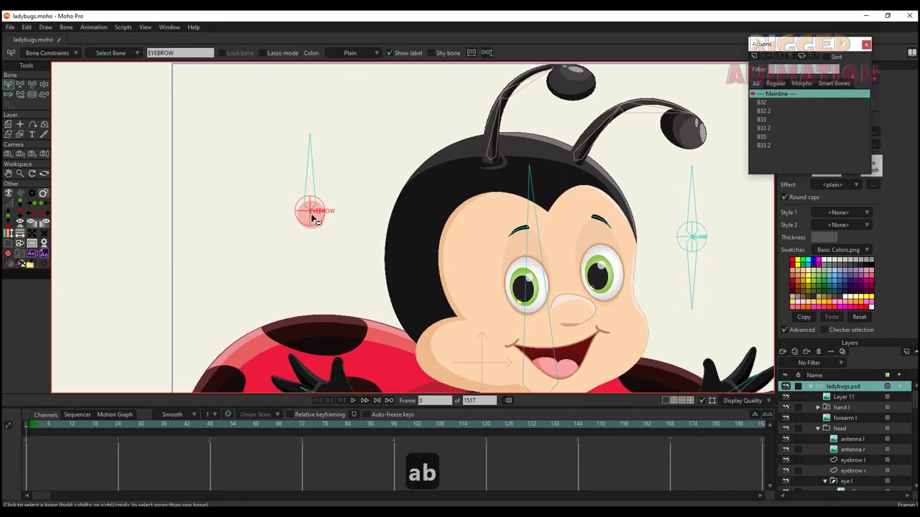
{"action": "key", "text": "a"}
{"action": "left_click_drag", "start_coordinate": [309, 210], "coordinate": [165, 241]}
{"action": "key", "text": "s"}
{"action": "left_click_drag", "start_coordinate": [318, 169], "coordinate": [194, 172]}
{"action": "left_click_drag", "start_coordinate": [300, 207], "coordinate": [123, 229]}
{"action": "scroll", "coordinate": [318, 178], "scroll_direction": "down", "scroll_amount": 2}
{"action": "key", "text": "b"}
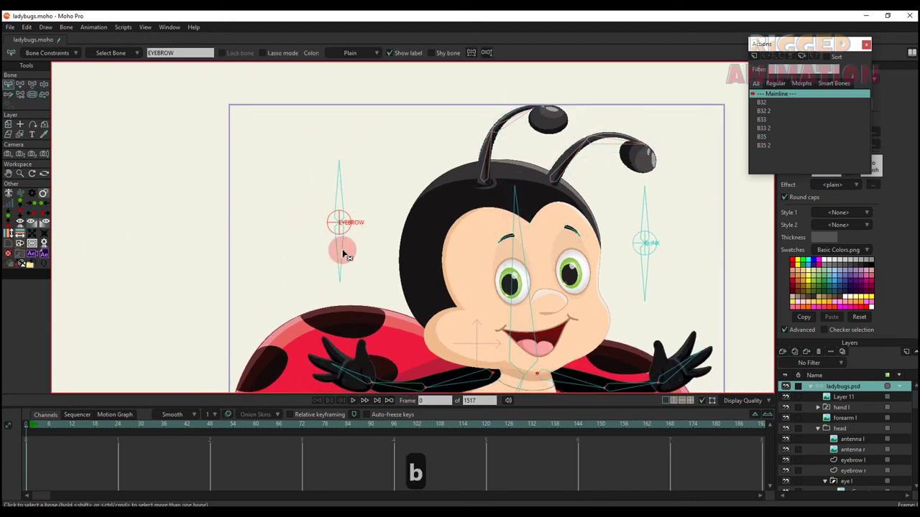
- Constrain the downward EYEBROW control bone's angle to between -30 and 30 degrees
{"action": "left_click", "coordinate": [342, 250]}
{"action": "left_click", "coordinate": [44, 55]}
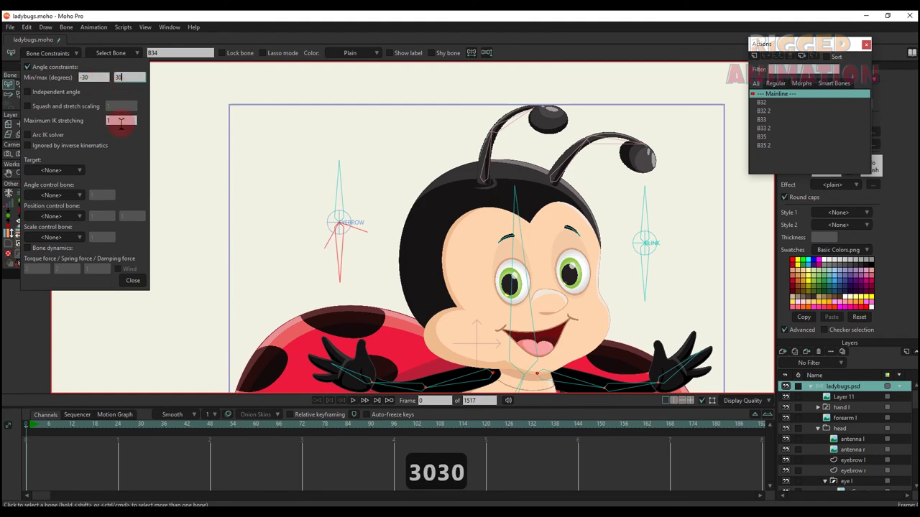
{"action": "left_click", "coordinate": [130, 283]}
- Create a smart bone action for the downward EYEBROW bone and rotate the bone to about 241 degrees at frame 24
{"action": "left_click", "coordinate": [456, 293]}
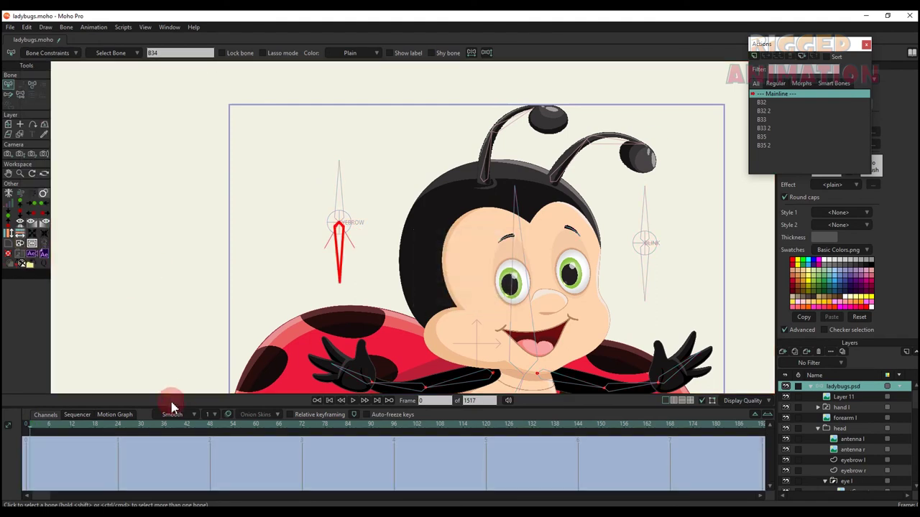
{"action": "left_click", "coordinate": [119, 425]}
{"action": "key", "text": "t"}
{"action": "left_click_drag", "start_coordinate": [342, 263], "coordinate": [209, 257]}
- Bend the left-hand eyebrow's bones into an angry curve with the inner end lowered and the outer end raised
{"action": "scroll", "coordinate": [503, 288], "scroll_direction": "up", "scroll_amount": 3}
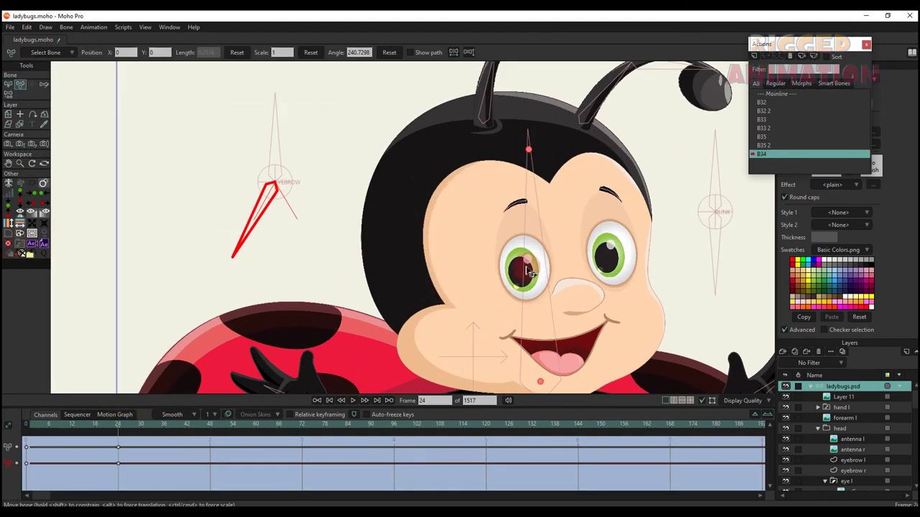
{"action": "scroll", "coordinate": [487, 201], "scroll_direction": "up", "scroll_amount": 3}
{"action": "key", "text": "t"}
{"action": "left_click_drag", "start_coordinate": [489, 187], "coordinate": [495, 173]}
{"action": "left_click_drag", "start_coordinate": [462, 196], "coordinate": [494, 250]}
{"action": "scroll", "coordinate": [531, 253], "scroll_direction": "up", "scroll_amount": 3}
{"action": "left_click", "coordinate": [508, 250]}
{"action": "key", "text": "ctrl+z"}
{"action": "left_click_drag", "start_coordinate": [562, 268], "coordinate": [563, 284]}
{"action": "scroll", "coordinate": [546, 273], "scroll_direction": "down", "scroll_amount": 1}
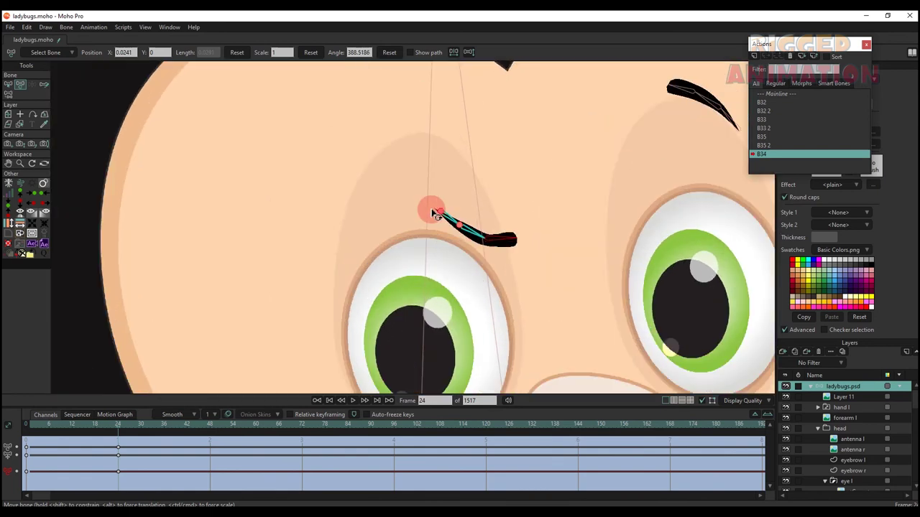
{"action": "left_click_drag", "start_coordinate": [433, 212], "coordinate": [408, 203]}
- Shape the right-hand eyebrow's bones into a matching angry curve and scrub the B34 action to check it
{"action": "left_click_drag", "start_coordinate": [721, 118], "coordinate": [689, 171]}
{"action": "left_click_drag", "start_coordinate": [674, 195], "coordinate": [668, 201]}
{"action": "left_click_drag", "start_coordinate": [688, 168], "coordinate": [683, 173]}
{"action": "key", "text": "q"}
{"action": "scroll", "coordinate": [412, 201], "scroll_direction": "down", "scroll_amount": 4}
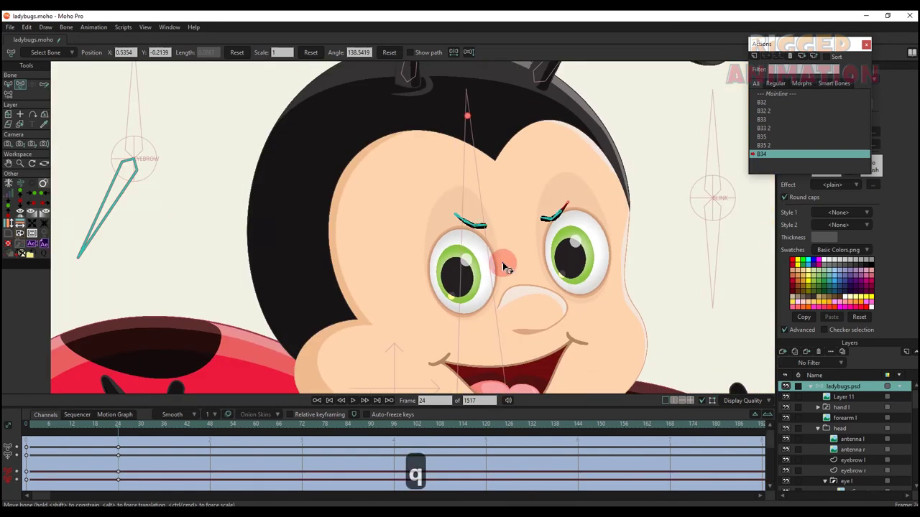
{"action": "left_click_drag", "start_coordinate": [117, 433], "coordinate": [87, 435]}
- Create a second smart bone action for the downward EYEBROW bone and rotate the bone to its opposite limit at frame 24
{"action": "double_click", "coordinate": [784, 96]}
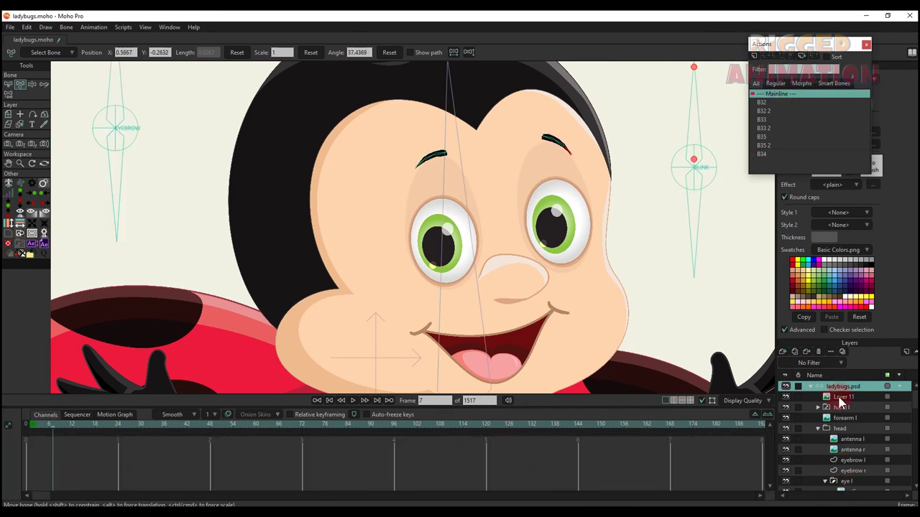
{"action": "left_click", "coordinate": [117, 208]}
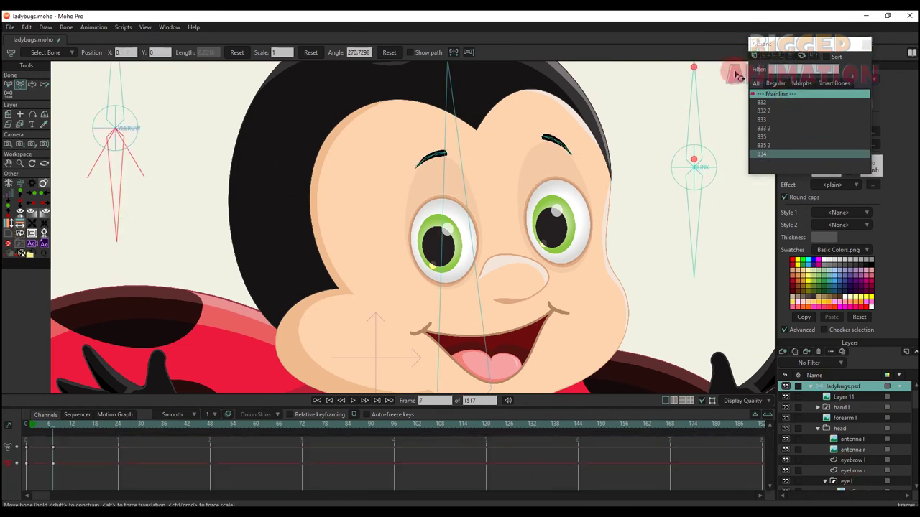
{"action": "left_click", "coordinate": [754, 56]}
{"action": "left_click", "coordinate": [464, 296]}
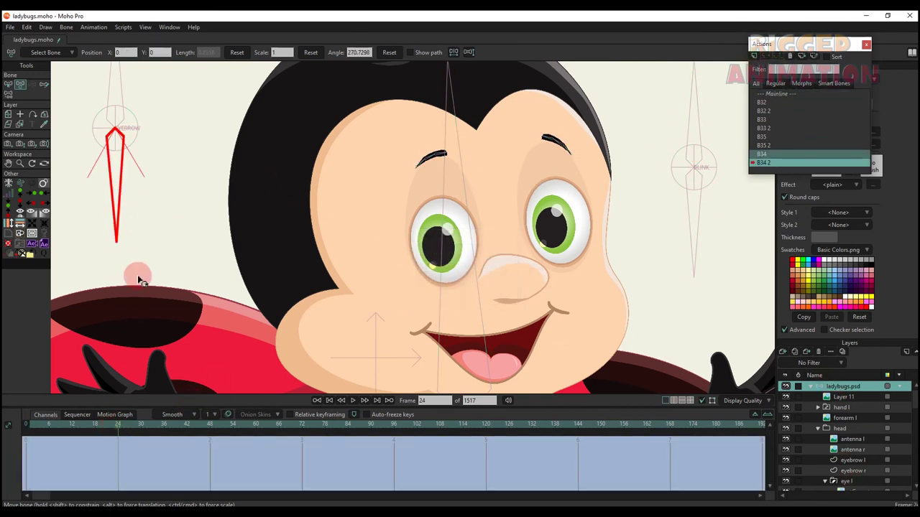
{"action": "key", "text": "t"}
{"action": "left_click_drag", "start_coordinate": [116, 209], "coordinate": [215, 187]}
- Lower the left-hand eyebrow toward the eye and tilt its bones with the inner end raised
{"action": "scroll", "coordinate": [431, 186], "scroll_direction": "up", "scroll_amount": 4}
{"action": "scroll", "coordinate": [445, 188], "scroll_direction": "down", "scroll_amount": 2}
{"action": "left_click_drag", "start_coordinate": [444, 190], "coordinate": [492, 203]}
{"action": "scroll", "coordinate": [439, 201], "scroll_direction": "up", "scroll_amount": 2}
{"action": "left_click_drag", "start_coordinate": [434, 204], "coordinate": [440, 251]}
{"action": "scroll", "coordinate": [441, 250], "scroll_direction": "down", "scroll_amount": 2}
{"action": "scroll", "coordinate": [651, 179], "scroll_direction": "up", "scroll_amount": 2}
- Lower the right-hand eyebrow into a matching sad slant and refine the outer ends of both eyebrows
{"action": "left_click_drag", "start_coordinate": [620, 143], "coordinate": [637, 193]}
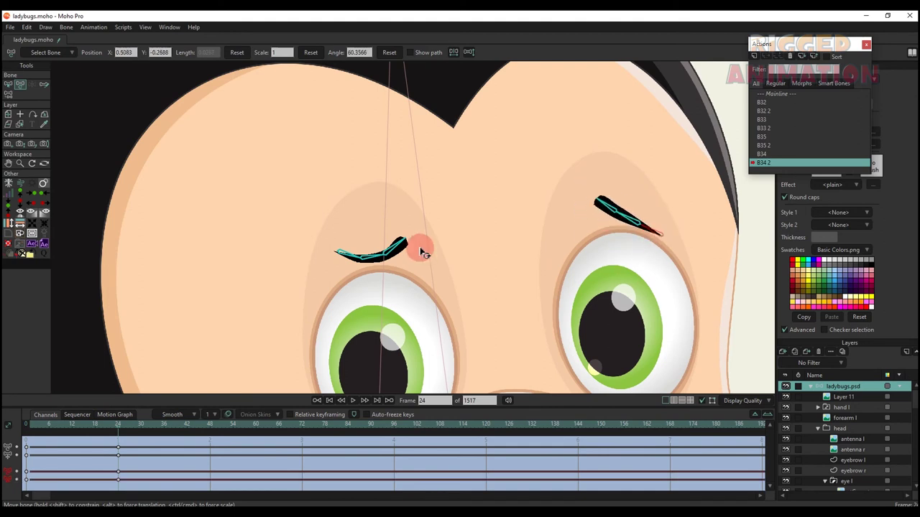
{"action": "left_click_drag", "start_coordinate": [422, 252], "coordinate": [338, 277]}
{"action": "left_click_drag", "start_coordinate": [661, 234], "coordinate": [652, 230]}
{"action": "left_click_drag", "start_coordinate": [341, 275], "coordinate": [335, 278]}
{"action": "scroll", "coordinate": [493, 252], "scroll_direction": "down", "scroll_amount": 4}
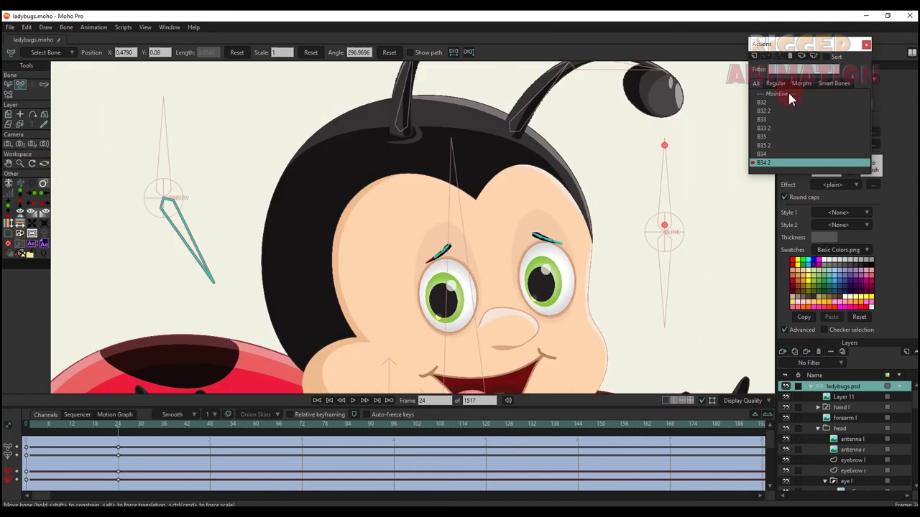
- Test both EYEBROW control bones at frame 7 of the Mainline by rotating them, and delete the test keys
{"action": "double_click", "coordinate": [789, 94]}
{"action": "scroll", "coordinate": [248, 211], "scroll_direction": "down", "scroll_amount": 2}
{"action": "key", "text": "t"}
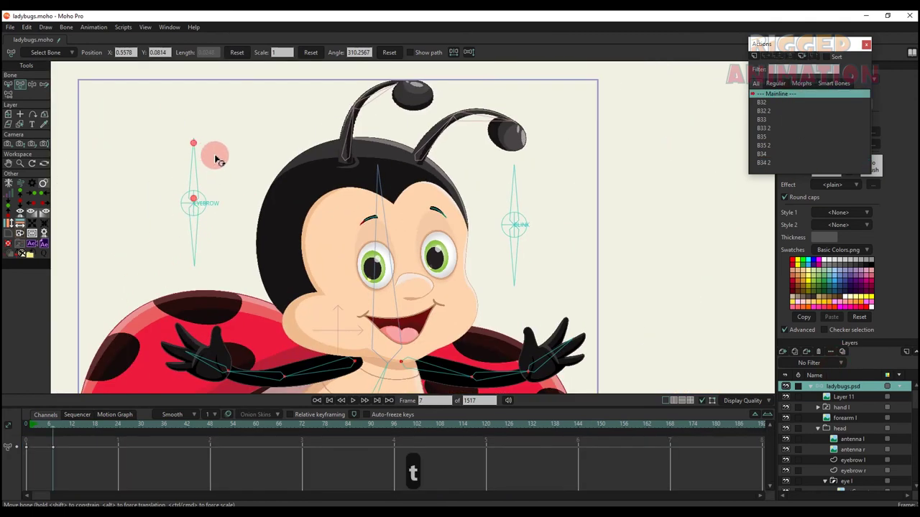
{"action": "left_click_drag", "start_coordinate": [216, 157], "coordinate": [200, 146]}
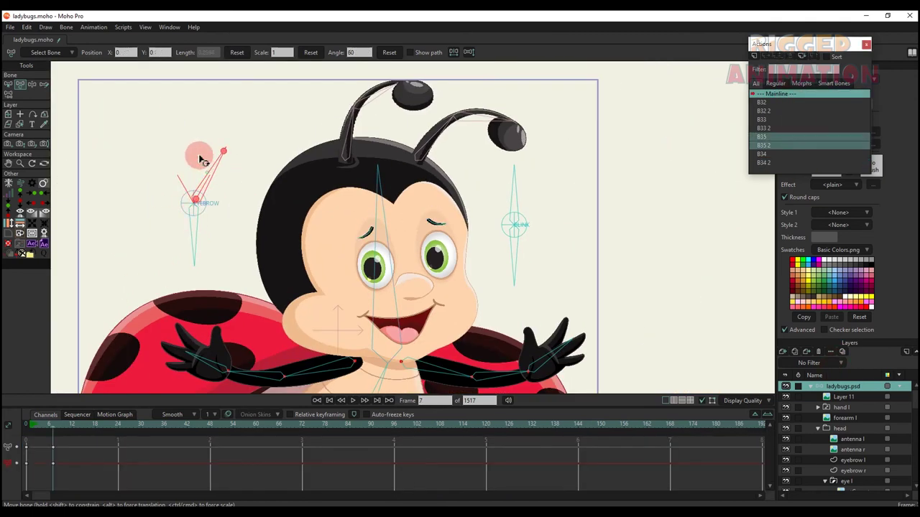
{"action": "left_click", "coordinate": [310, 53]}
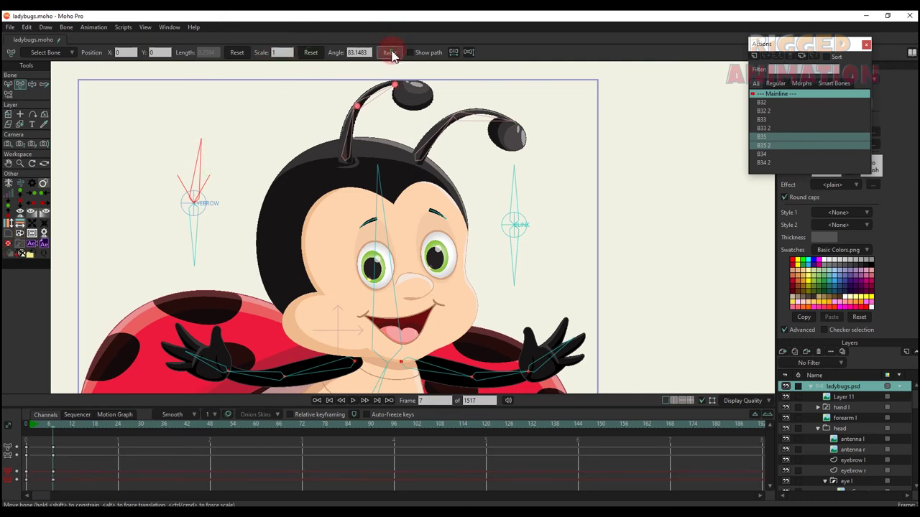
{"action": "left_click", "coordinate": [388, 52]}
{"action": "left_click_drag", "start_coordinate": [173, 246], "coordinate": [237, 239]}
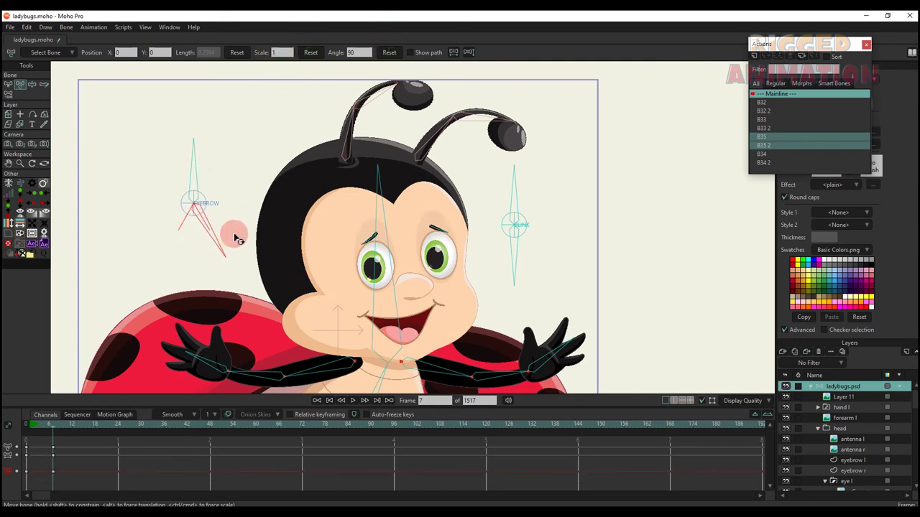
{"action": "left_click_drag", "start_coordinate": [75, 474], "coordinate": [6, 378]}
{"action": "key", "text": "BackSpace"}
- Add an upright control bone about 0.29 long above the ladybug's head at frame 0
{"action": "scroll", "coordinate": [335, 272], "scroll_direction": "down", "scroll_amount": 3}
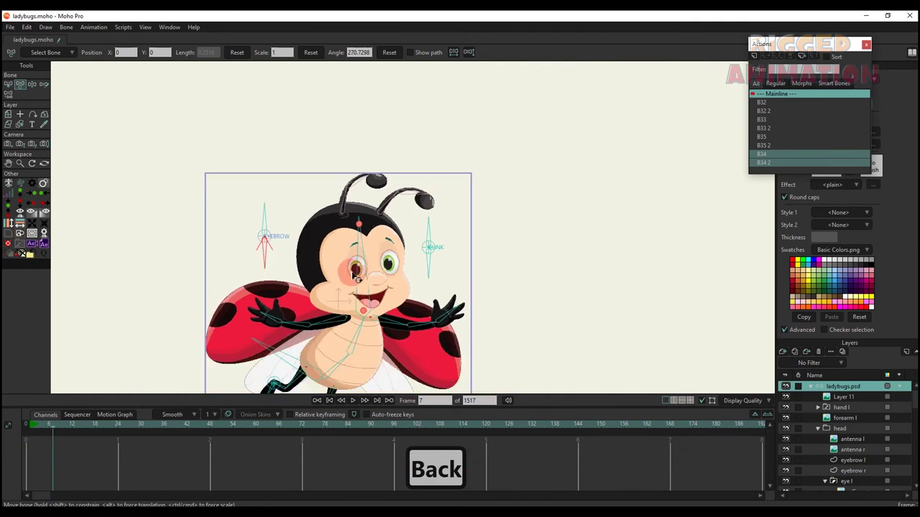
{"action": "left_click_drag", "start_coordinate": [355, 276], "coordinate": [375, 197]}
{"action": "left_click", "coordinate": [18, 425]}
{"action": "left_click_drag", "start_coordinate": [273, 249], "coordinate": [305, 324]}
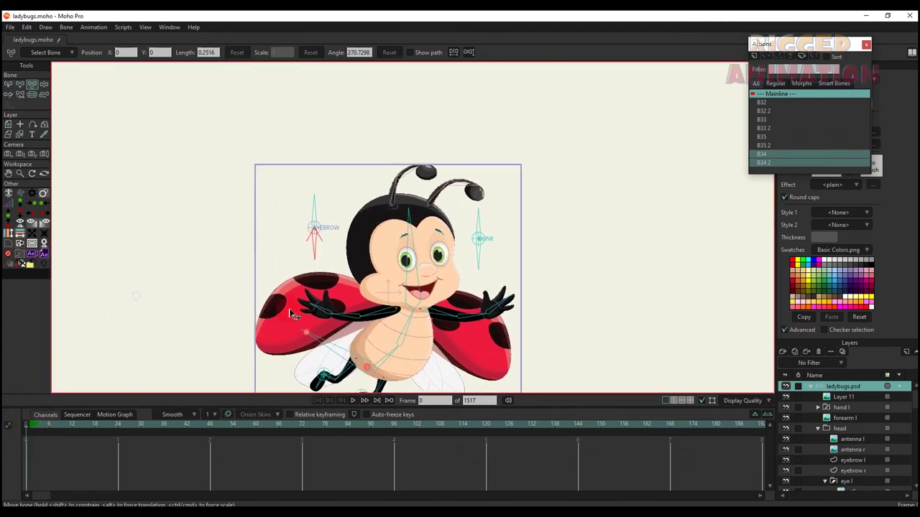
{"action": "key", "text": "b"}
{"action": "left_click", "coordinate": [351, 181]}
{"action": "key", "text": "a"}
{"action": "key", "text": "s"}
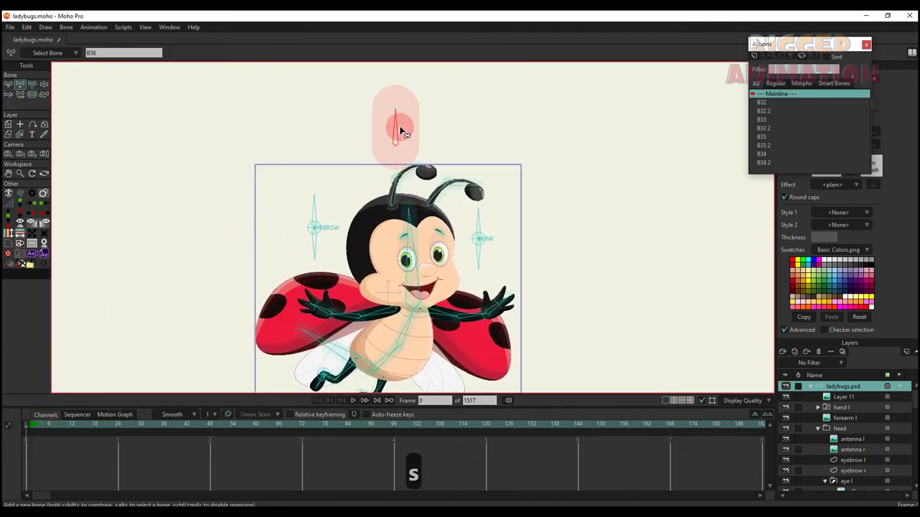
{"action": "key", "text": "t"}
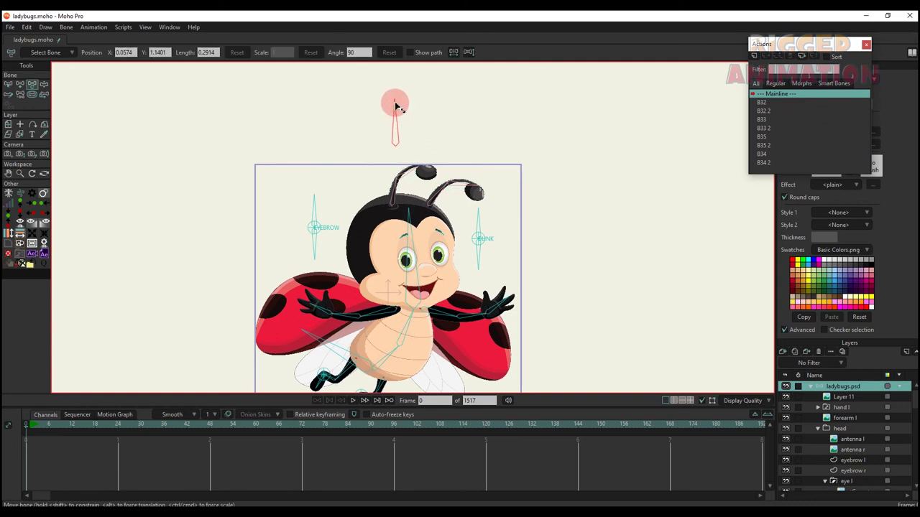
{"action": "key", "text": "b"}
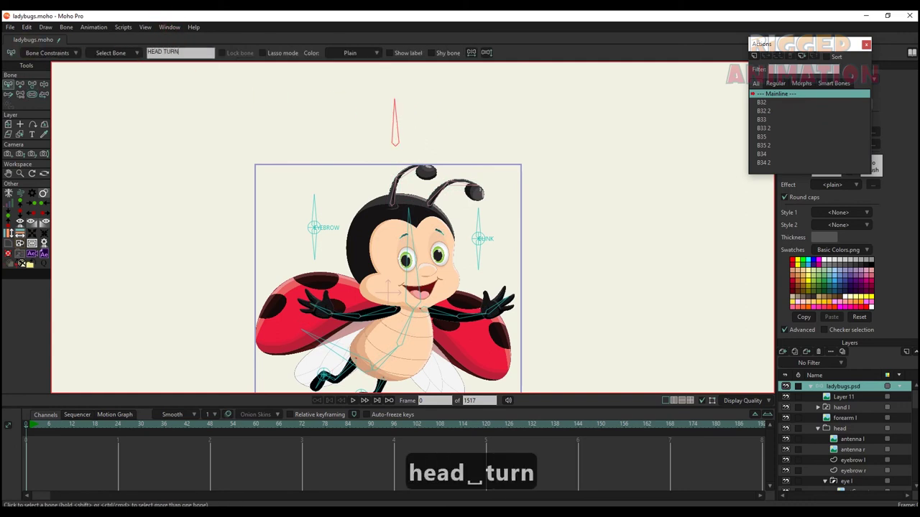
- Name the new bone above the head HEAD TURN and show its label
{"action": "type", "text": "HEAD TURN"}
{"action": "key", "text": "Return"}
{"action": "left_click", "coordinate": [251, 200]}
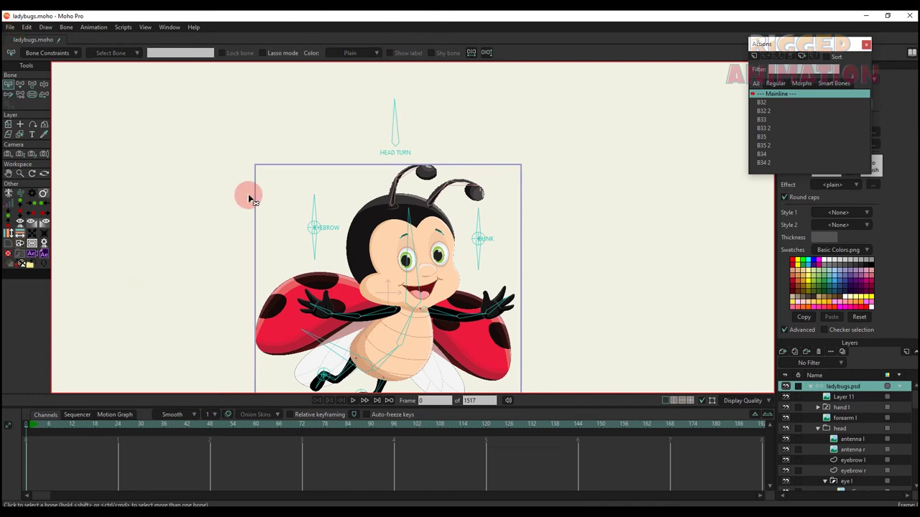
- Turn on angle constraints for the HEAD TURN bone with limits of 70 and 0 degrees
{"action": "left_click", "coordinate": [392, 127]}
{"action": "left_click", "coordinate": [37, 53]}
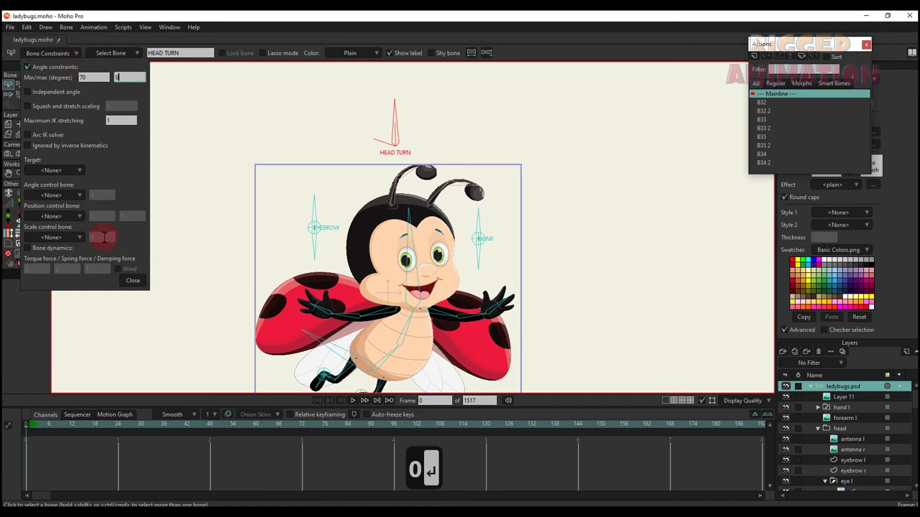
{"action": "left_click", "coordinate": [132, 280]}
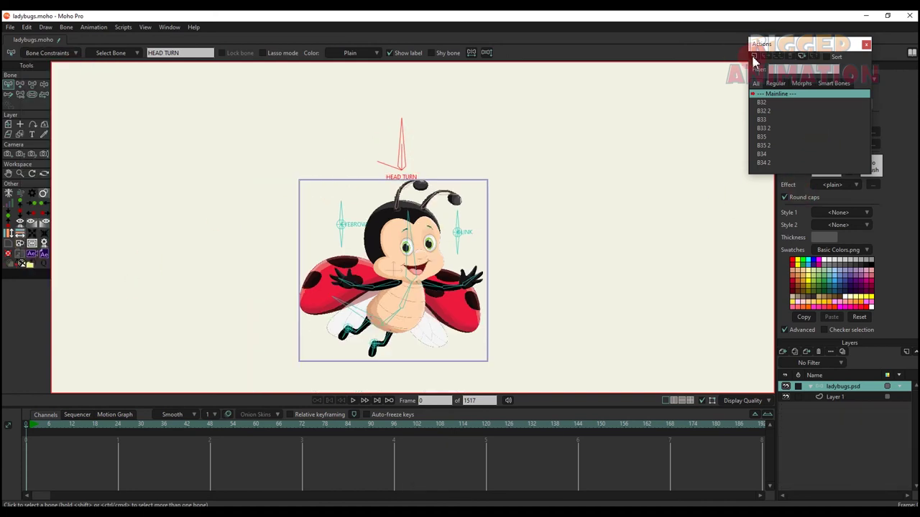
- Create a HEAD TURN smart bone action and rotate the control bone to 160 degrees at frame 24
{"action": "left_click", "coordinate": [753, 57]}
{"action": "left_click", "coordinate": [452, 291]}
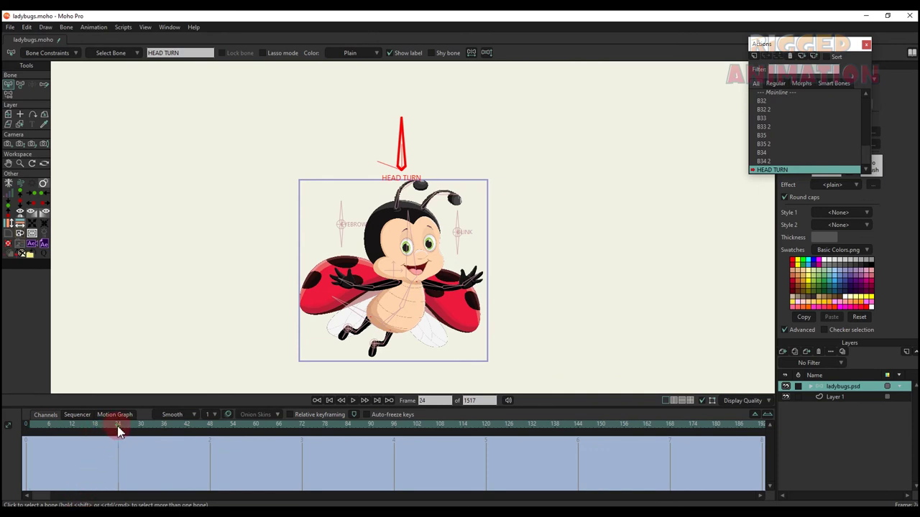
{"action": "key", "text": "t"}
{"action": "left_click_drag", "start_coordinate": [369, 144], "coordinate": [351, 150]}
{"action": "scroll", "coordinate": [374, 244], "scroll_direction": "up", "scroll_amount": 2}
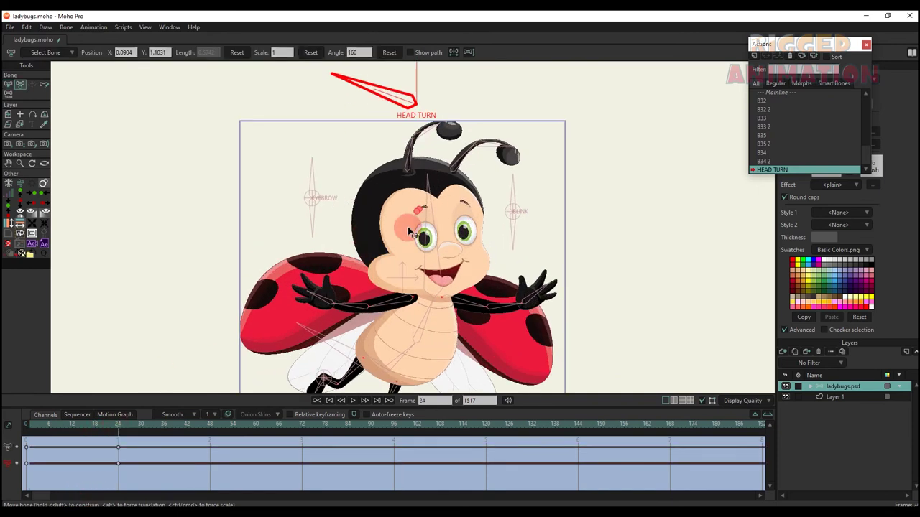
- Flip the head bone at frame 12 of the HEAD TURN action so the face mirrors to the opposite side
{"action": "scroll", "coordinate": [438, 291], "scroll_direction": "up", "scroll_amount": 2}
{"action": "left_click", "coordinate": [438, 294]}
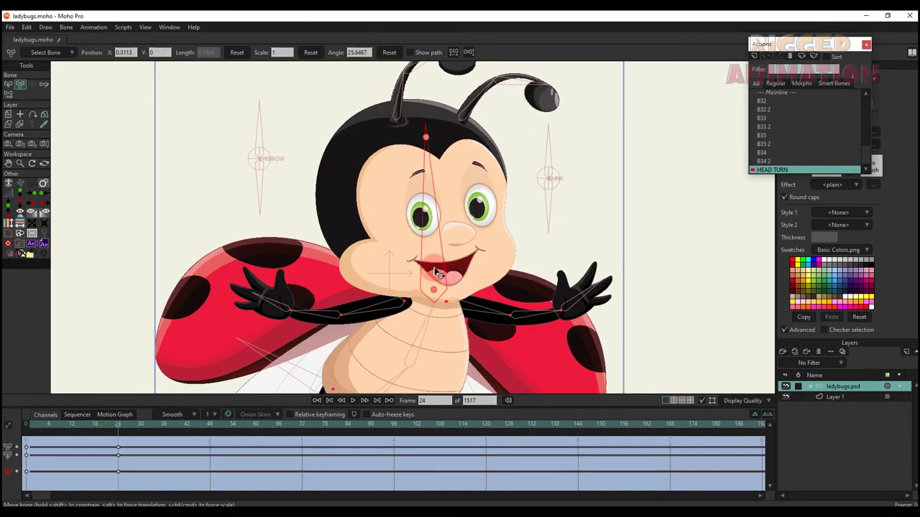
{"action": "scroll", "coordinate": [417, 244], "scroll_direction": "down", "scroll_amount": 2}
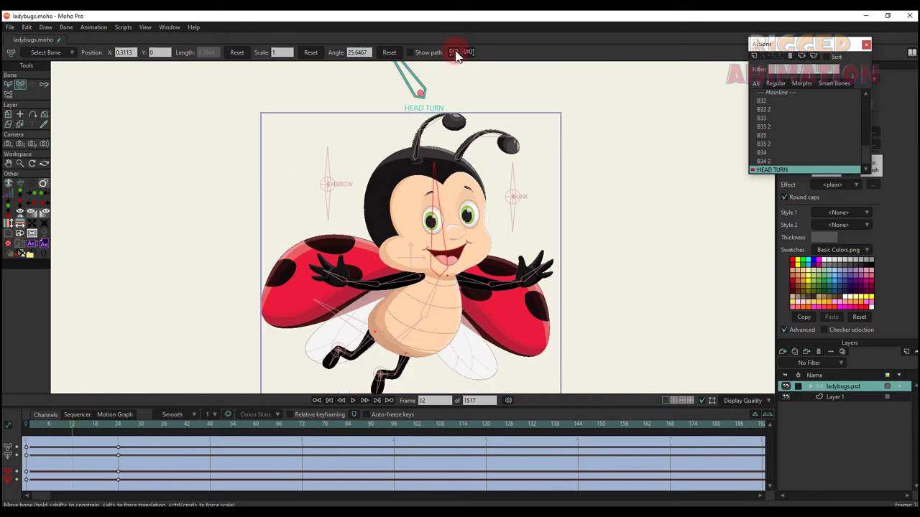
{"action": "left_click", "coordinate": [470, 52]}
{"action": "left_click", "coordinate": [421, 226]}
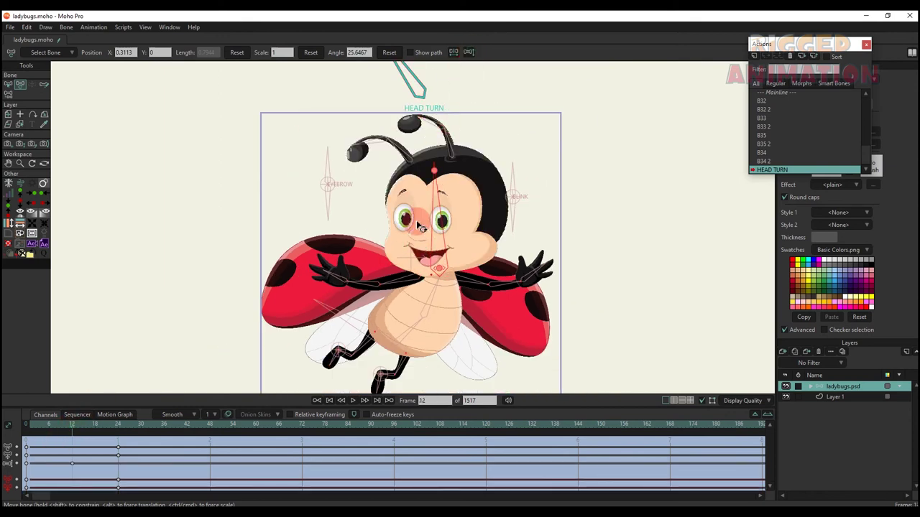
- Scale the head bone down to 0.9259 at frame 12 and reset its scale at frame 24
{"action": "left_click", "coordinate": [447, 169]}
{"action": "left_click_drag", "start_coordinate": [436, 172], "coordinate": [436, 180]}
{"action": "left_click", "coordinate": [342, 124]}
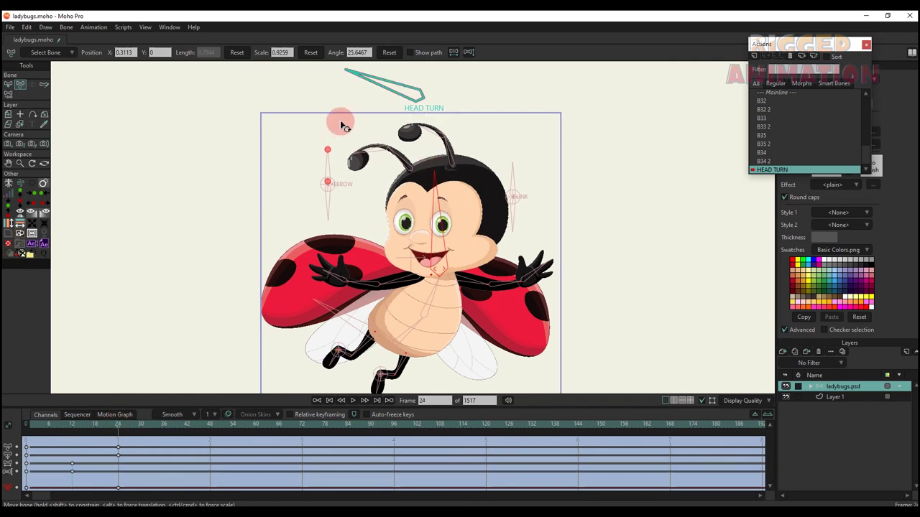
{"action": "left_click", "coordinate": [305, 55]}
{"action": "mouse_move", "coordinate": [44, 429]}
{"action": "left_mouse_down"}
{"action": "mouse_move", "coordinate": [129, 429]}
{"action": "mouse_move", "coordinate": [48, 433]}
{"action": "left_mouse_up"}
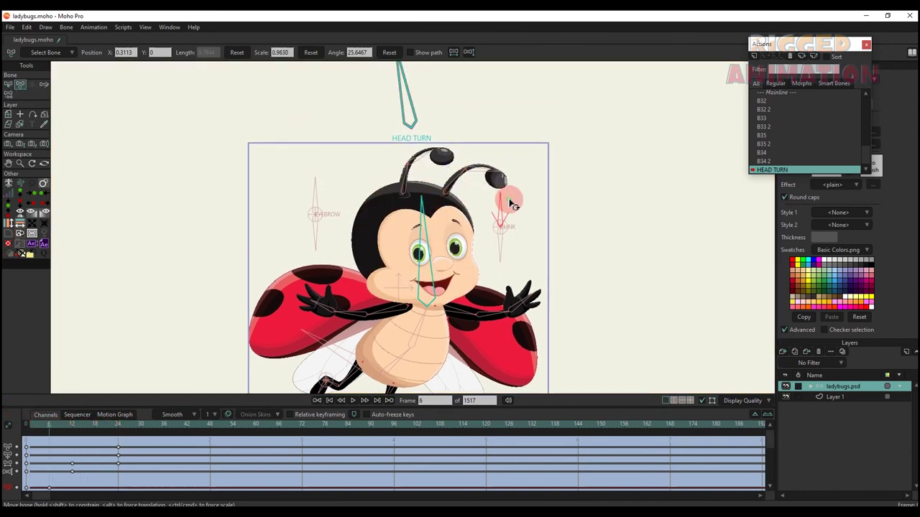
- Add a mid-turn blink by rotating the upright BLINK bone to 120 degrees at frame 12 and resetting its angle at frame 18
{"action": "left_click", "coordinate": [102, 395]}
{"action": "left_click", "coordinate": [74, 429]}
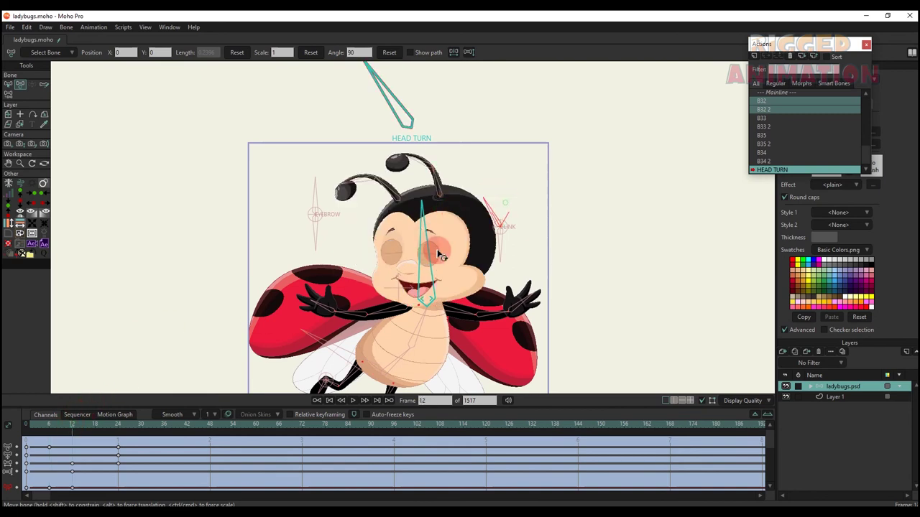
{"action": "left_click", "coordinate": [94, 428]}
{"action": "left_click", "coordinate": [184, 188]}
{"action": "left_click", "coordinate": [360, 52]}
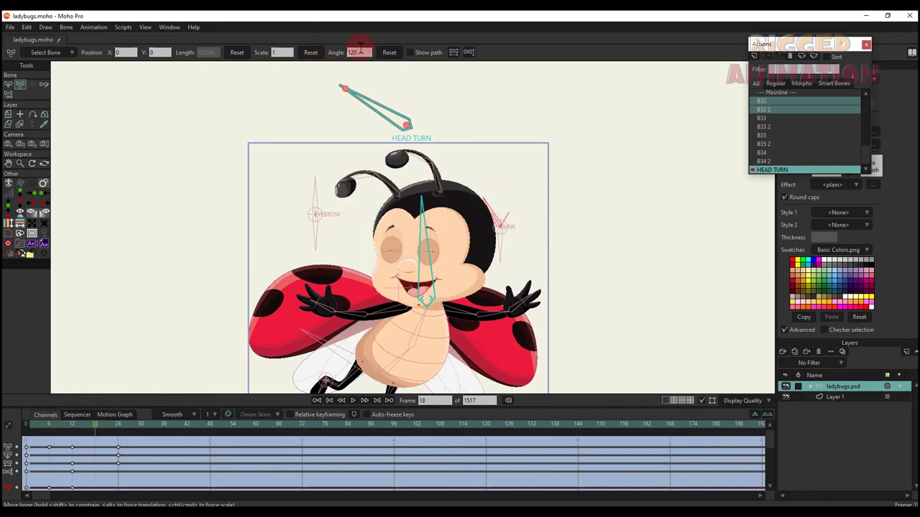
{"action": "left_click", "coordinate": [392, 55]}
{"action": "left_click", "coordinate": [239, 302]}
{"action": "left_click_drag", "start_coordinate": [43, 431], "coordinate": [118, 447]}
- Return to the mainline at frame 0 and draw an upright control bone about 0.28 long beside the ladybug's right-hand side of the face
{"action": "left_click", "coordinate": [794, 94]}
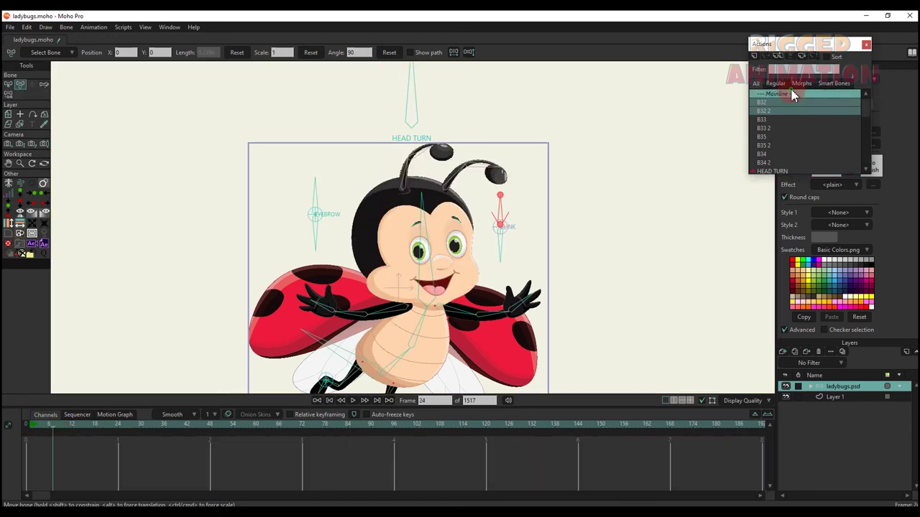
{"action": "scroll", "coordinate": [384, 286], "scroll_direction": "down", "scroll_amount": 2}
{"action": "left_click_drag", "start_coordinate": [378, 314], "coordinate": [382, 266]}
{"action": "scroll", "coordinate": [381, 266], "scroll_direction": "up", "scroll_amount": 1}
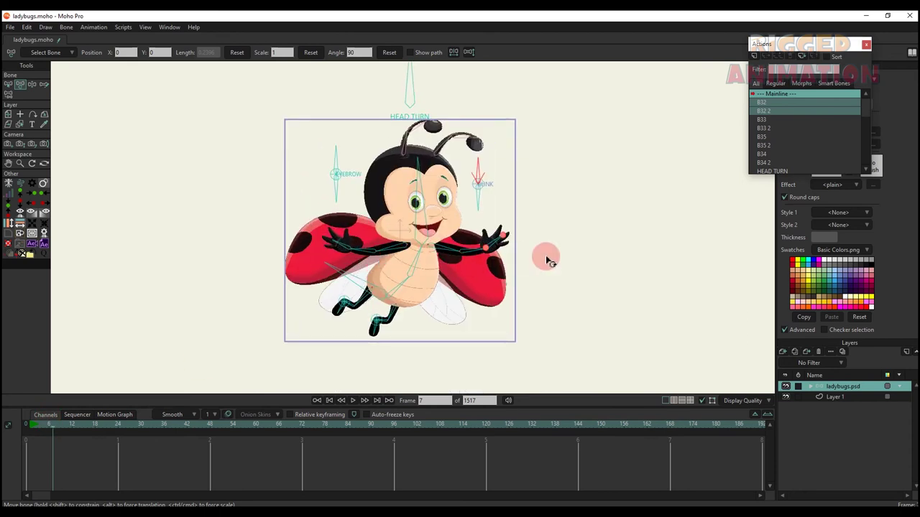
{"action": "key", "text": "b"}
{"action": "left_click", "coordinate": [10, 426]}
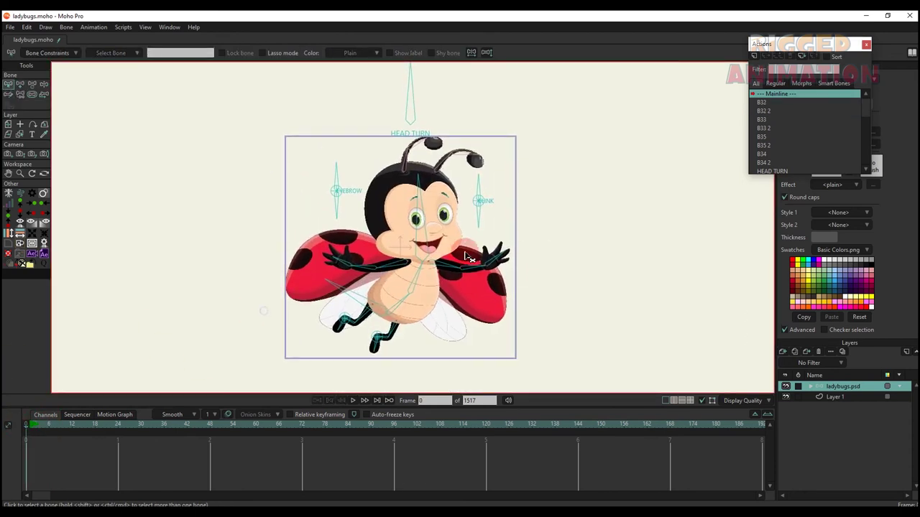
{"action": "scroll", "coordinate": [467, 257], "scroll_direction": "up", "scroll_amount": 2}
{"action": "key", "text": "a"}
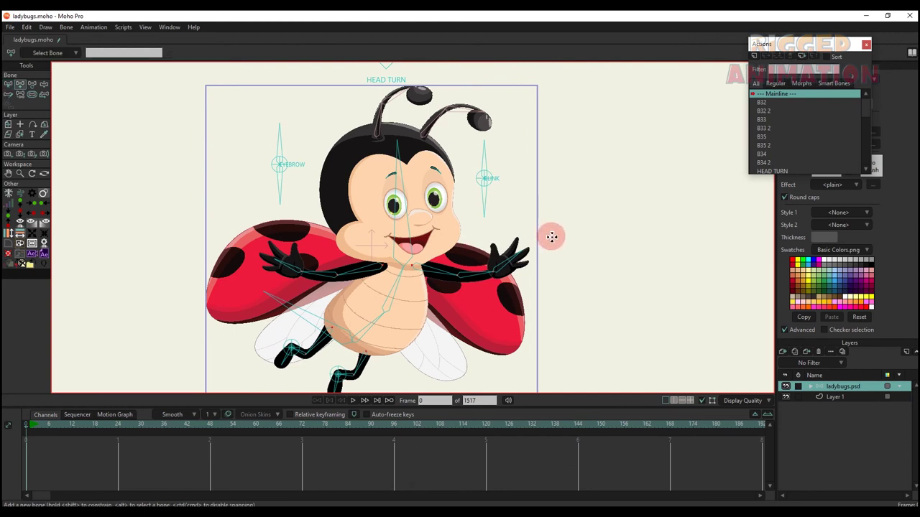
{"action": "left_click_drag", "start_coordinate": [551, 237], "coordinate": [549, 197]}
{"action": "key", "text": "s"}
- Name the new bone MOUTH, show its label and constrain its angle between 0 and 70 degrees
{"action": "key", "text": "b"}
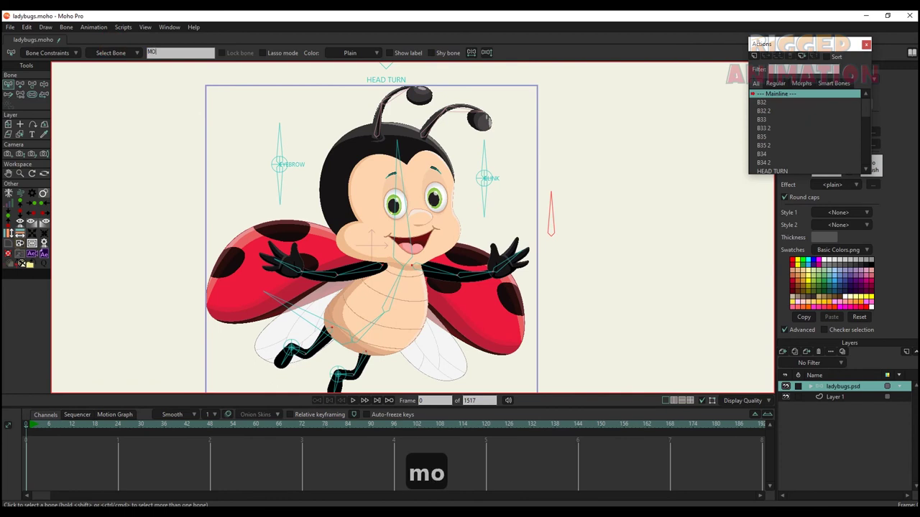
{"action": "key", "text": "Return"}
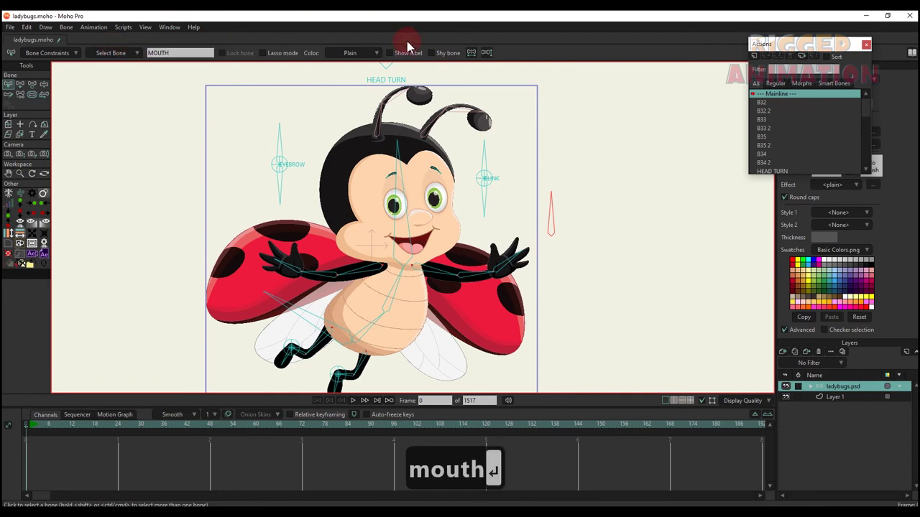
{"action": "left_click", "coordinate": [401, 53]}
{"action": "left_click", "coordinate": [41, 56]}
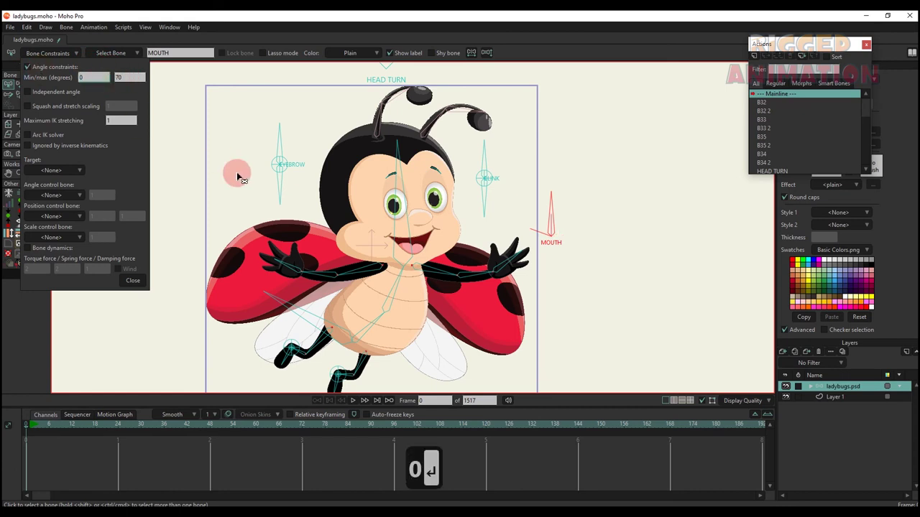
{"action": "left_click", "coordinate": [134, 285]}
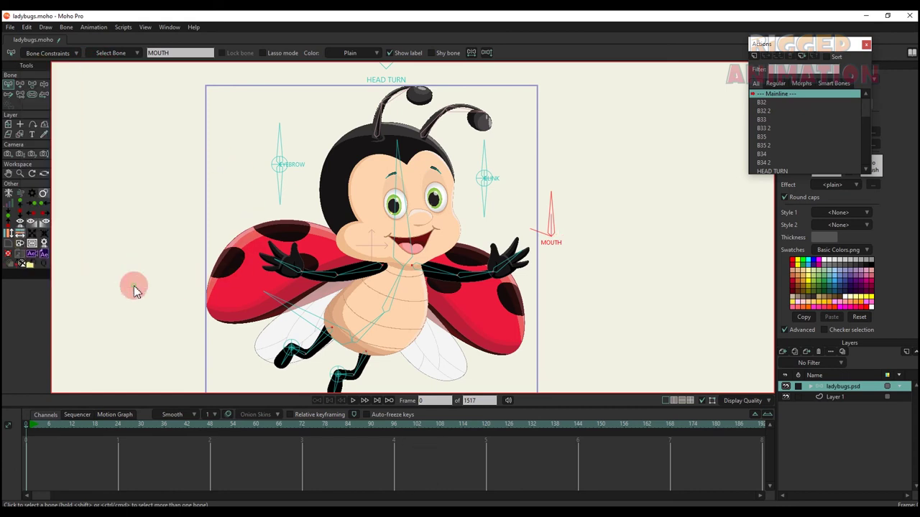
- Create a MOUTH smart bone action and rotate the MOUTH bone to its 70-degree limit at frame 24
{"action": "left_click", "coordinate": [754, 56]}
{"action": "left_click", "coordinate": [467, 290]}
{"action": "left_click", "coordinate": [118, 425]}
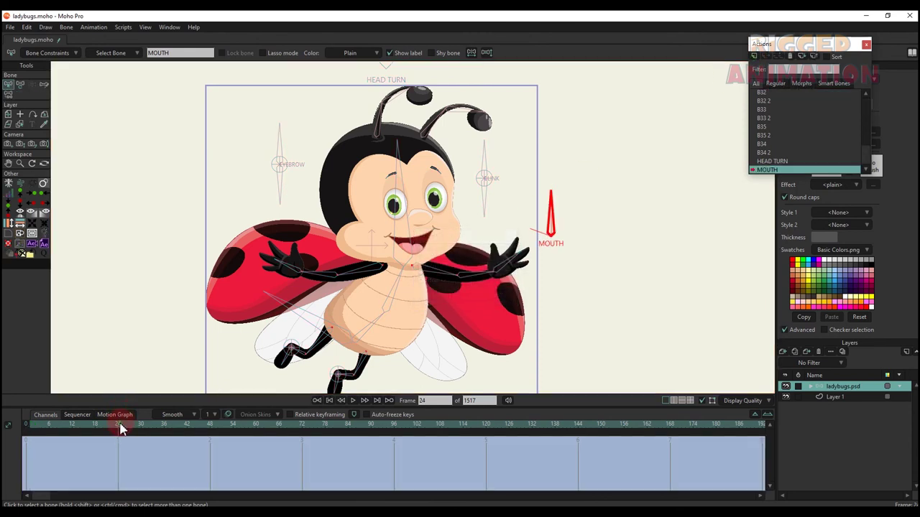
{"action": "key", "text": "t"}
{"action": "left_click_drag", "start_coordinate": [523, 231], "coordinate": [509, 223]}
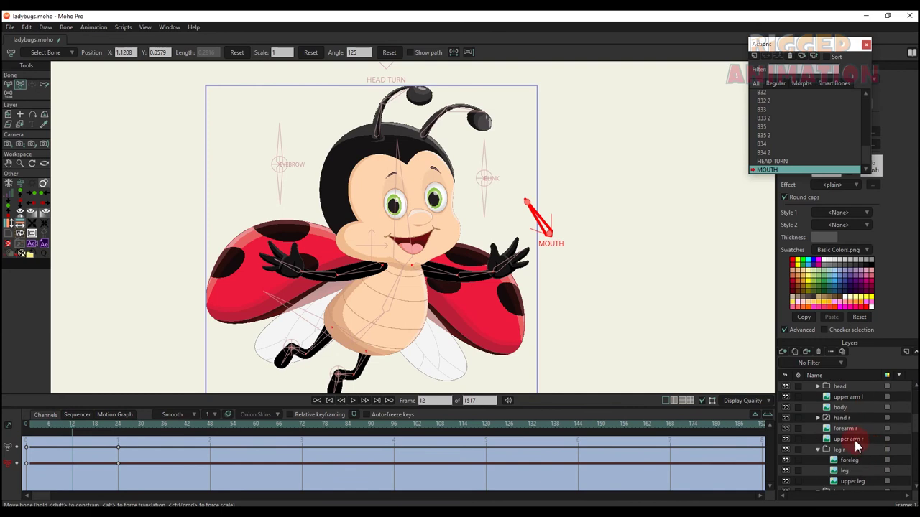
- Expand the head group, collapse its eye l group and expand the mouth switch layer
{"action": "scroll", "coordinate": [859, 447], "scroll_direction": "down", "scroll_amount": 3}
{"action": "scroll", "coordinate": [843, 439], "scroll_direction": "up", "scroll_amount": 4}
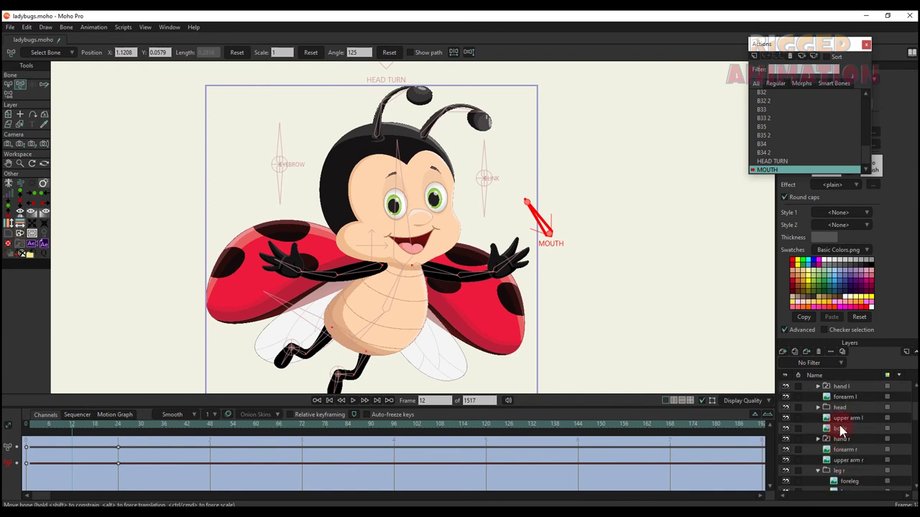
{"action": "left_click", "coordinate": [817, 407]}
{"action": "scroll", "coordinate": [845, 435], "scroll_direction": "down", "scroll_amount": 2}
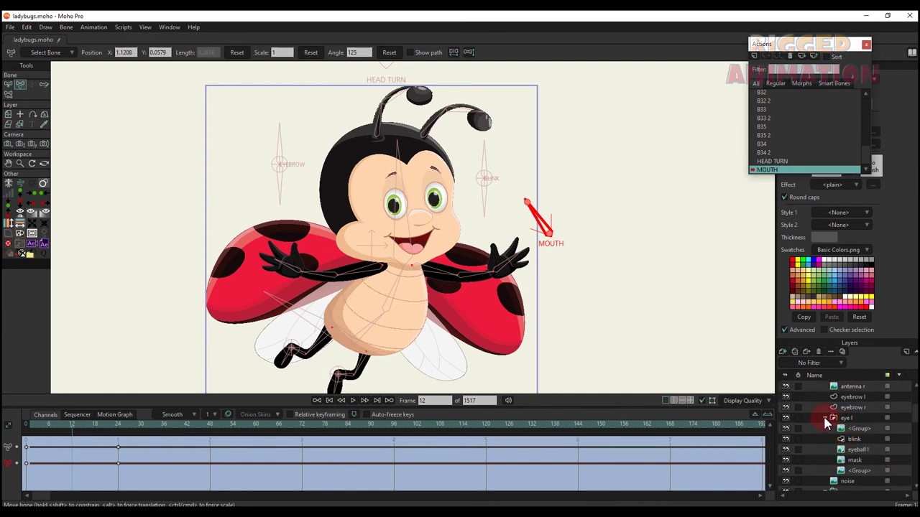
{"action": "left_click", "coordinate": [825, 418]}
{"action": "scroll", "coordinate": [844, 445], "scroll_direction": "down", "scroll_amount": 2}
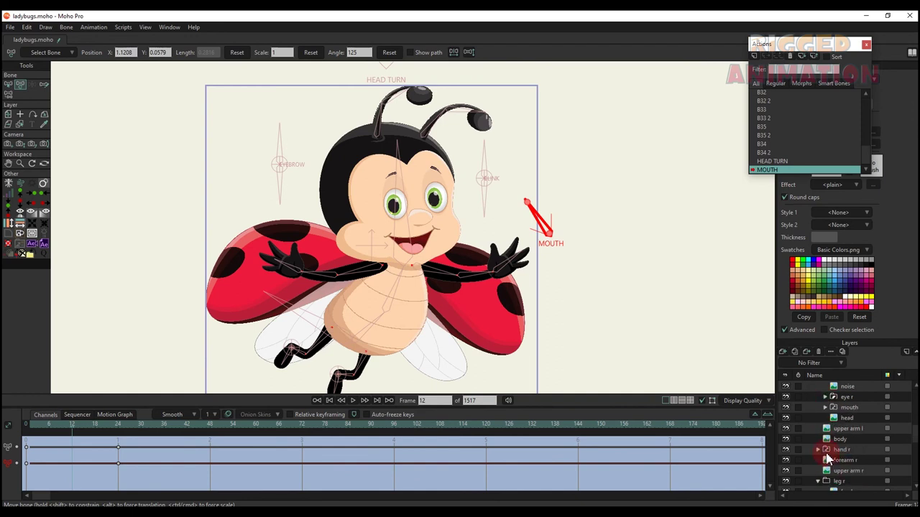
{"action": "scroll", "coordinate": [838, 416], "scroll_direction": "down", "scroll_amount": 3}
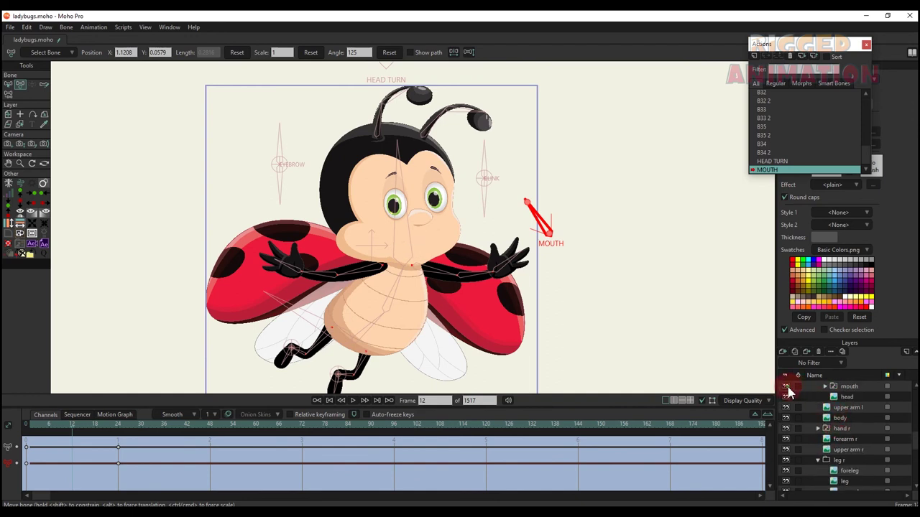
{"action": "left_click", "coordinate": [825, 387]}
- Key the mouth switch layer to shape 2 at frame 12 and shape 3 at frame 24 of the MOUTH action
{"action": "left_click", "coordinate": [848, 408]}
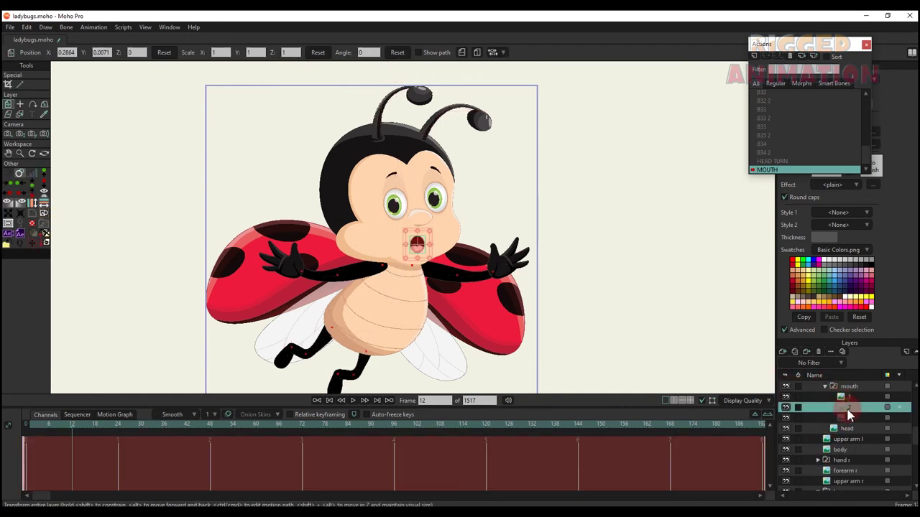
{"action": "left_click", "coordinate": [850, 418]}
{"action": "left_click", "coordinate": [848, 387]}
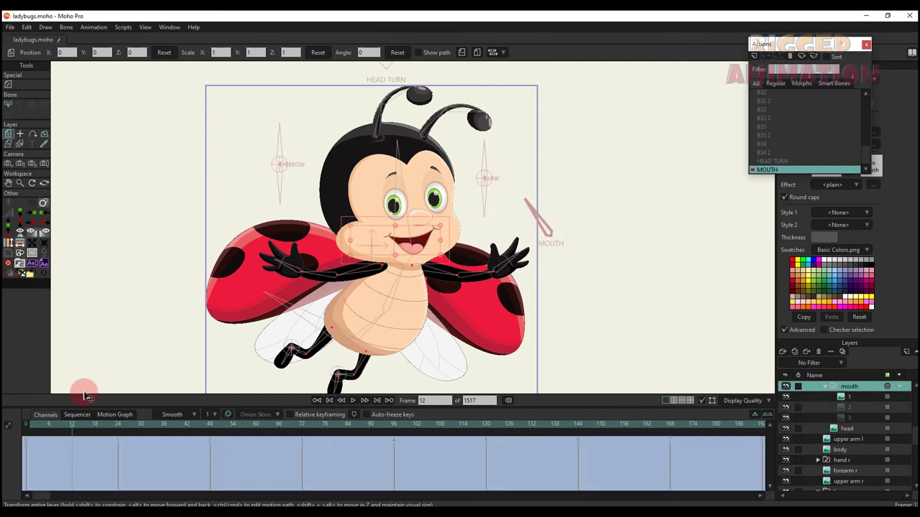
{"action": "right_click", "coordinate": [846, 387]}
{"action": "left_click", "coordinate": [864, 429]}
{"action": "right_click", "coordinate": [866, 391]}
{"action": "left_click", "coordinate": [863, 439]}
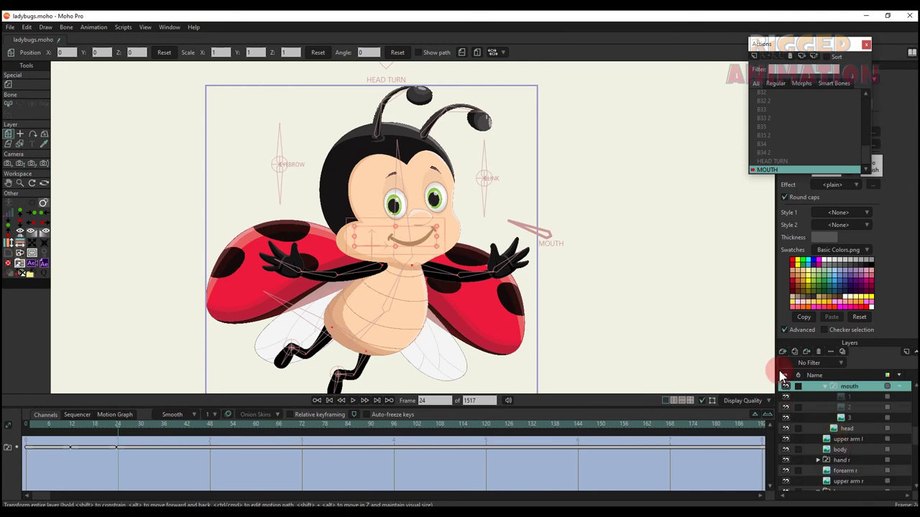
- Return to the mainline and select the ladybugs.psd bone layer
{"action": "scroll", "coordinate": [783, 108], "scroll_direction": "up", "scroll_amount": 1}
{"action": "left_click", "coordinate": [778, 99]}
{"action": "scroll", "coordinate": [812, 400], "scroll_direction": "up", "scroll_amount": 3}
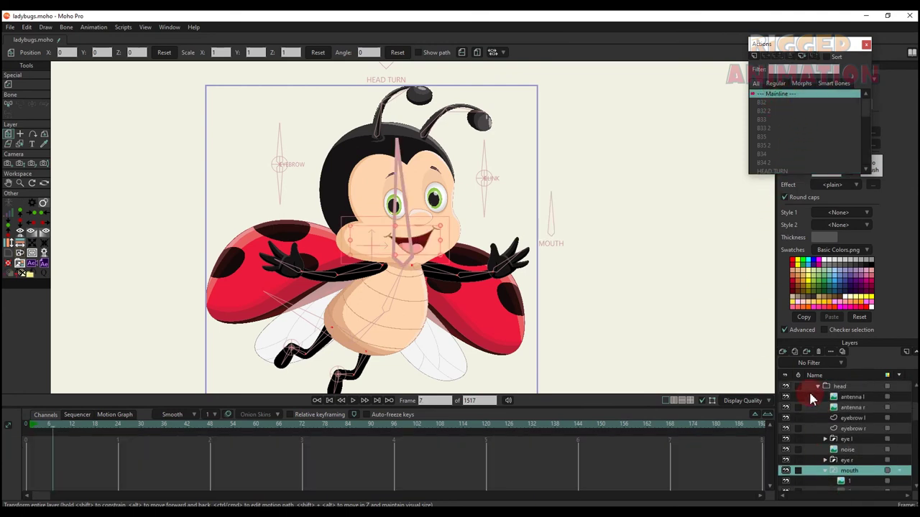
{"action": "scroll", "coordinate": [838, 389], "scroll_direction": "up", "scroll_amount": 2}
{"action": "left_click", "coordinate": [838, 387]}
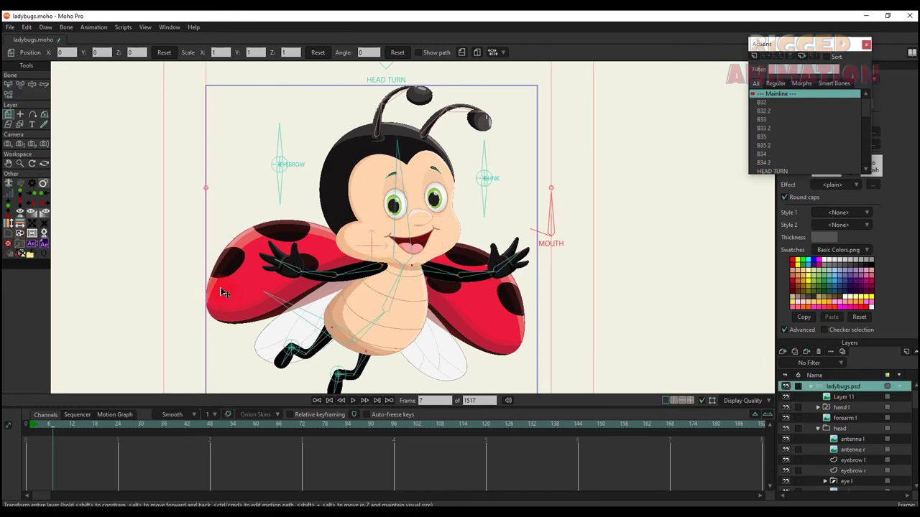
- Test the mouth shapes by rotating the MOUTH bone at frame 7, and delete the test keyframes
{"action": "key", "text": "t"}
{"action": "left_click_drag", "start_coordinate": [550, 205], "coordinate": [525, 262]}
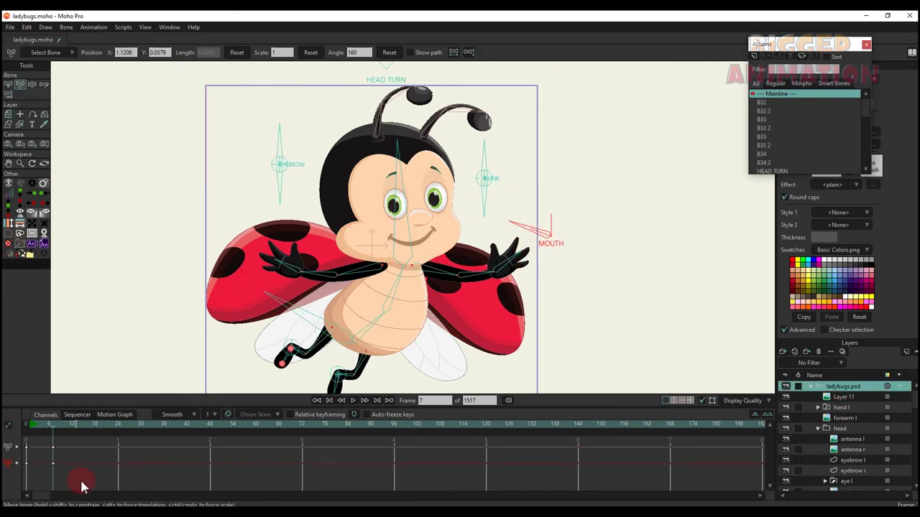
{"action": "left_click_drag", "start_coordinate": [82, 486], "coordinate": [26, 430]}
{"action": "key", "text": "BackSpace"}
- At frame 0, draw an upright control bone outside the ladybug's left-side wing and leave it without a parent
{"action": "left_click", "coordinate": [29, 424]}
{"action": "key", "text": "b"}
{"action": "left_click", "coordinate": [559, 272]}
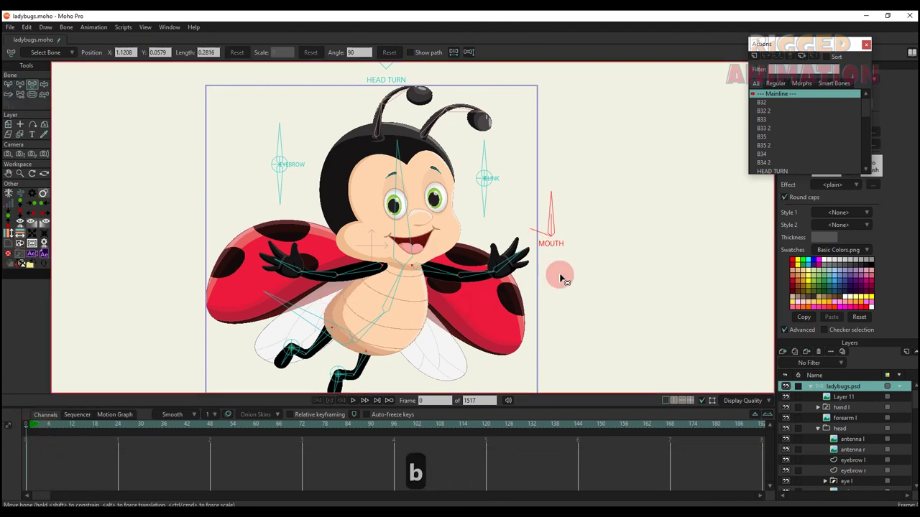
{"action": "left_click_drag", "start_coordinate": [559, 265], "coordinate": [557, 242]}
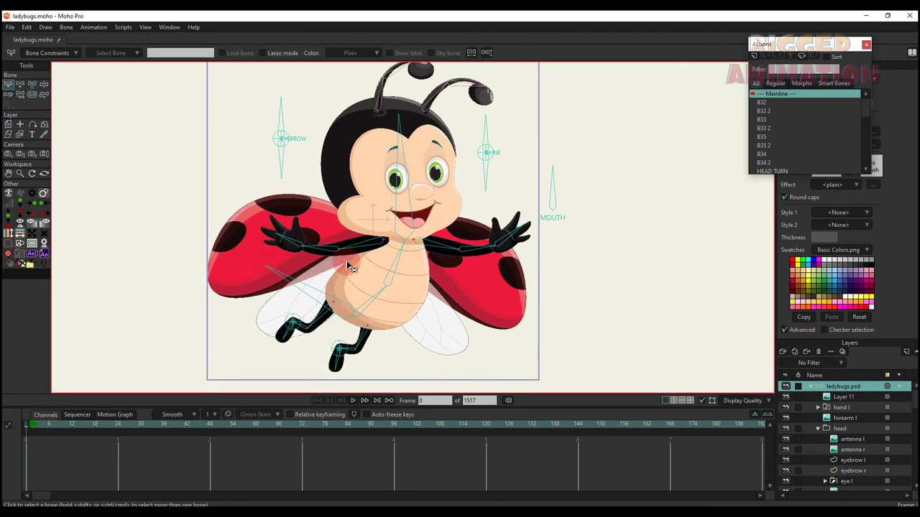
{"action": "key", "text": "a"}
{"action": "left_click_drag", "start_coordinate": [186, 272], "coordinate": [209, 228]}
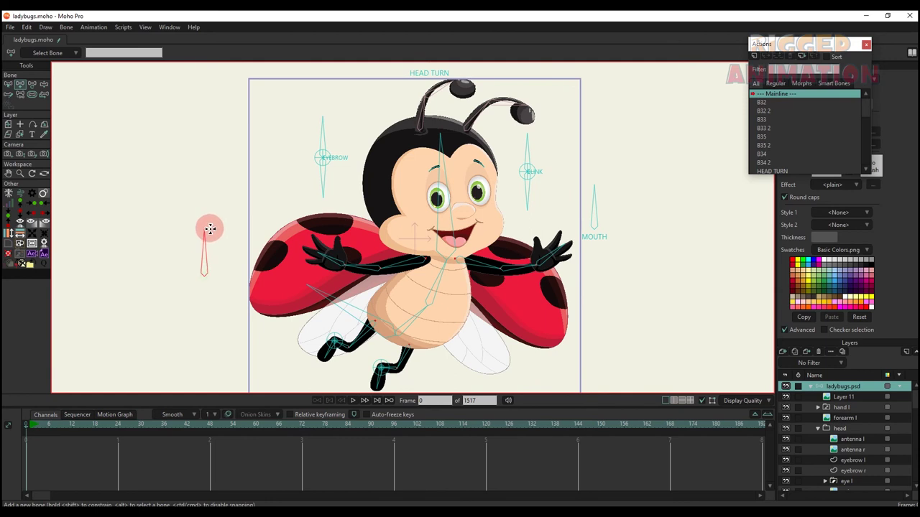
{"action": "key", "text": "s"}
{"action": "key", "text": "p"}
{"action": "left_click", "coordinate": [193, 264]}
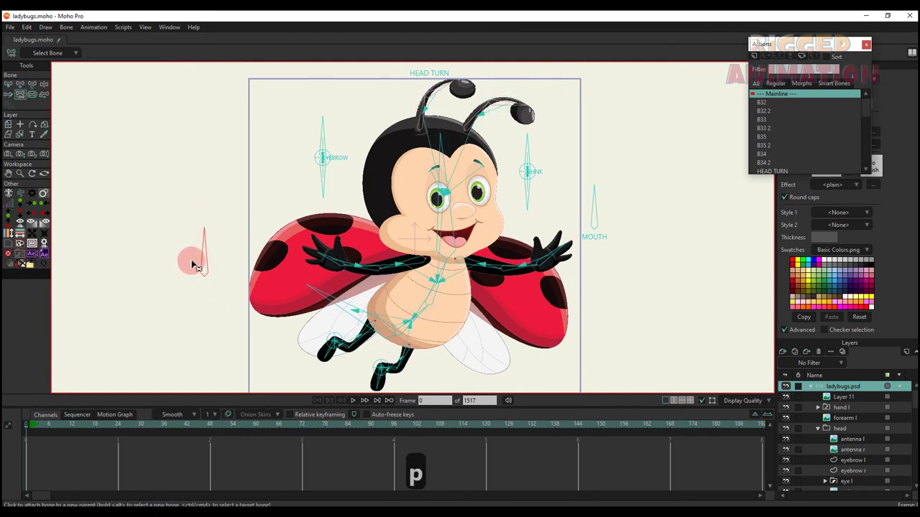
- Name the new control bone HAND L and show its label
{"action": "key", "text": "b"}
{"action": "left_click_drag", "start_coordinate": [165, 54], "coordinate": [70, 17]}
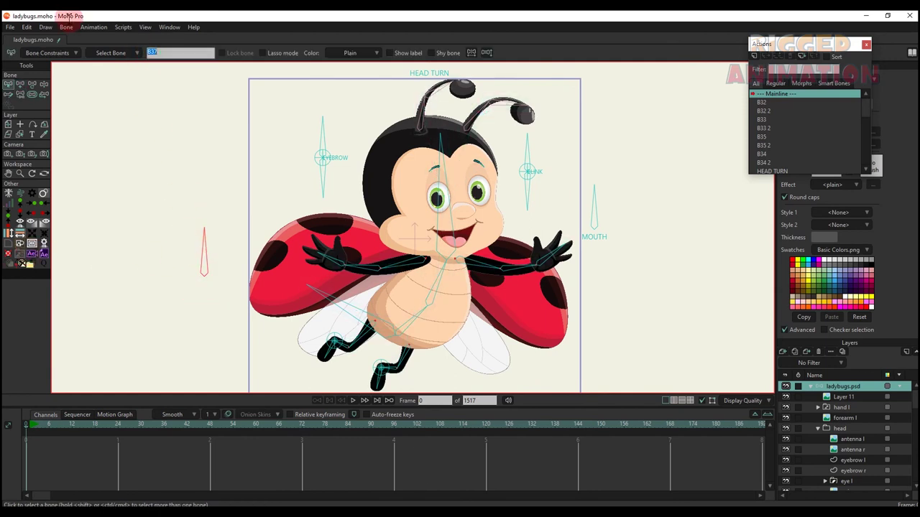
{"action": "type", "text": "HAND"}
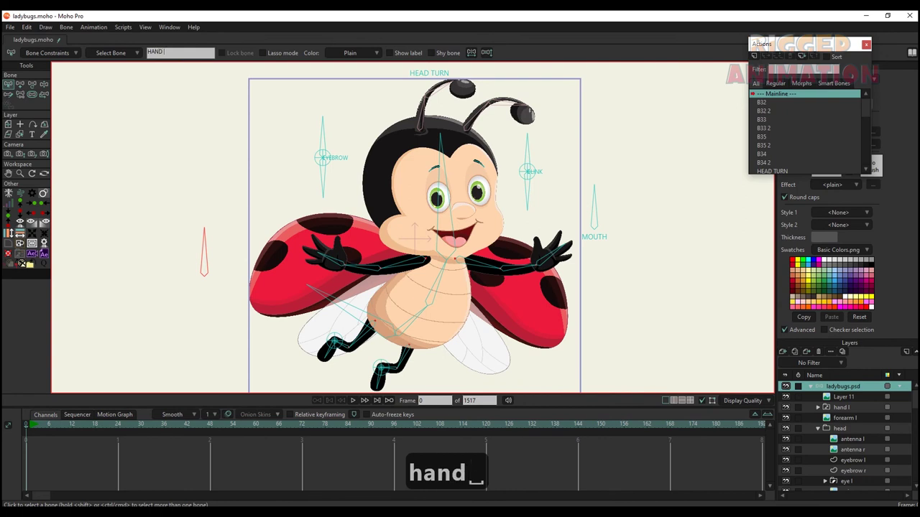
{"action": "type", "text": " L"}
{"action": "key", "text": "Return"}
{"action": "left_click", "coordinate": [69, 18]}
{"action": "left_click", "coordinate": [389, 53]}
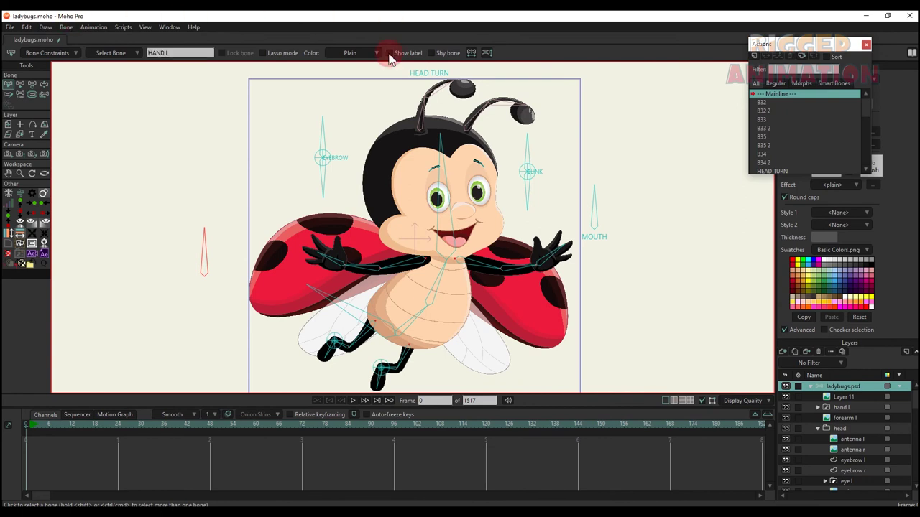
- Constrain the HAND L bone's angle between -70 and 0 degrees
{"action": "left_click", "coordinate": [36, 56]}
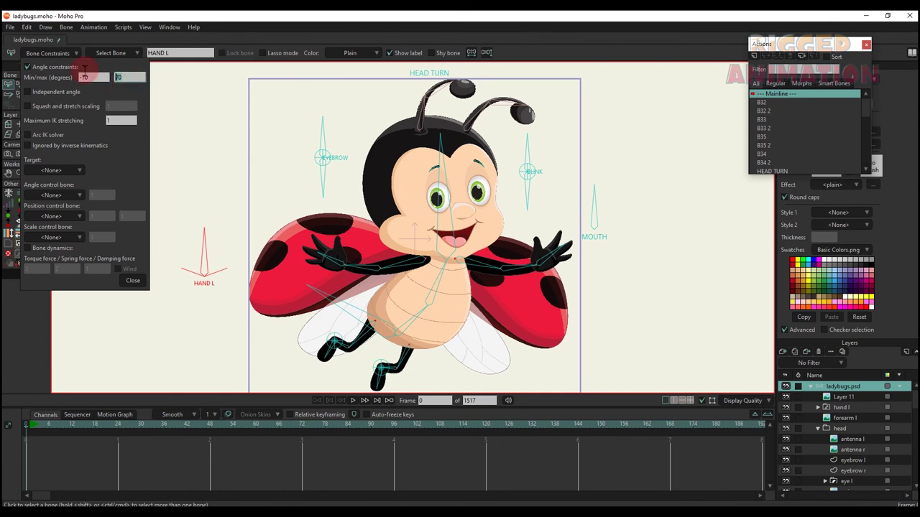
{"action": "type", "text": "0"}
{"action": "key", "text": "Return"}
{"action": "left_click", "coordinate": [133, 281]}
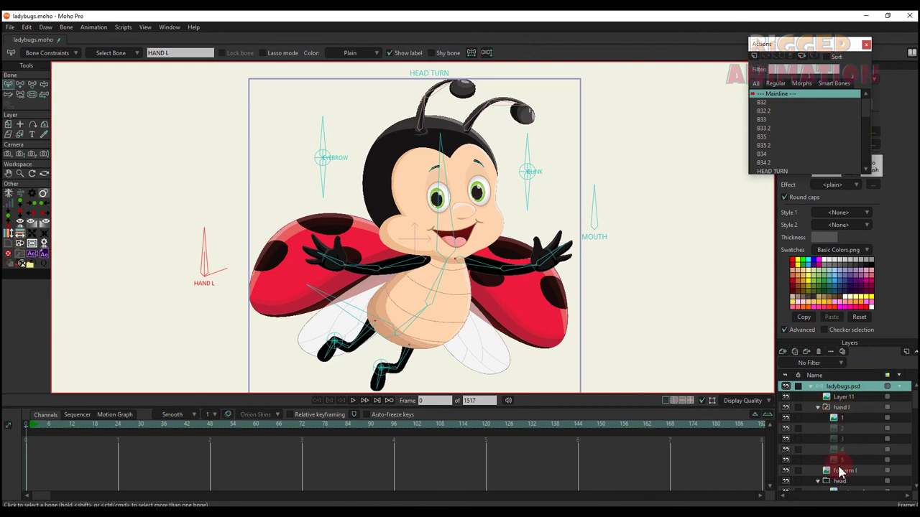
- Create a HAND L smart bone action and rotate the HAND L bone clockwise to its -70-degree limit at frame 24
{"action": "left_click", "coordinate": [754, 56]}
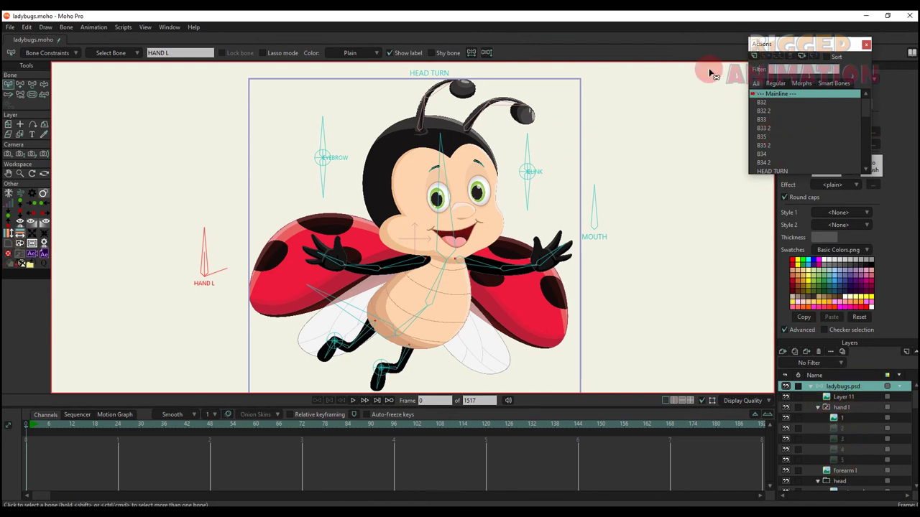
{"action": "left_click", "coordinate": [463, 297]}
{"action": "left_click", "coordinate": [119, 425]}
{"action": "key", "text": "t"}
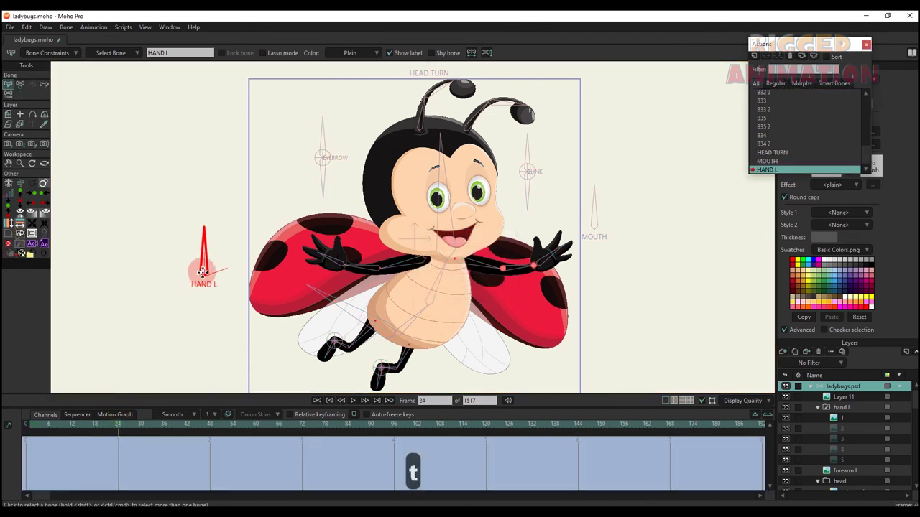
{"action": "left_click_drag", "start_coordinate": [204, 237], "coordinate": [244, 349]}
{"action": "left_click_drag", "start_coordinate": [50, 427], "coordinate": [180, 426]}
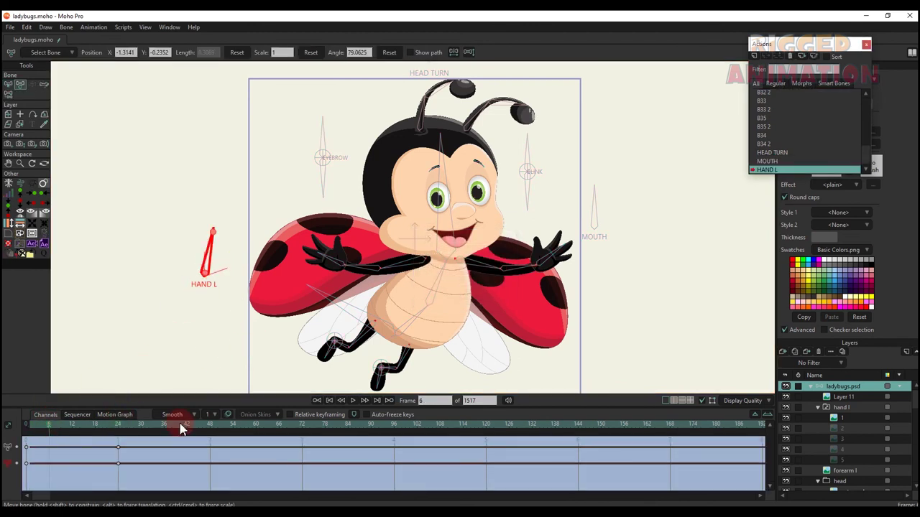
- In the HAND L action, switch the hand l layer to shape 4 at frame 18 and to shape 5 at frame 24
{"action": "right_click", "coordinate": [847, 411]}
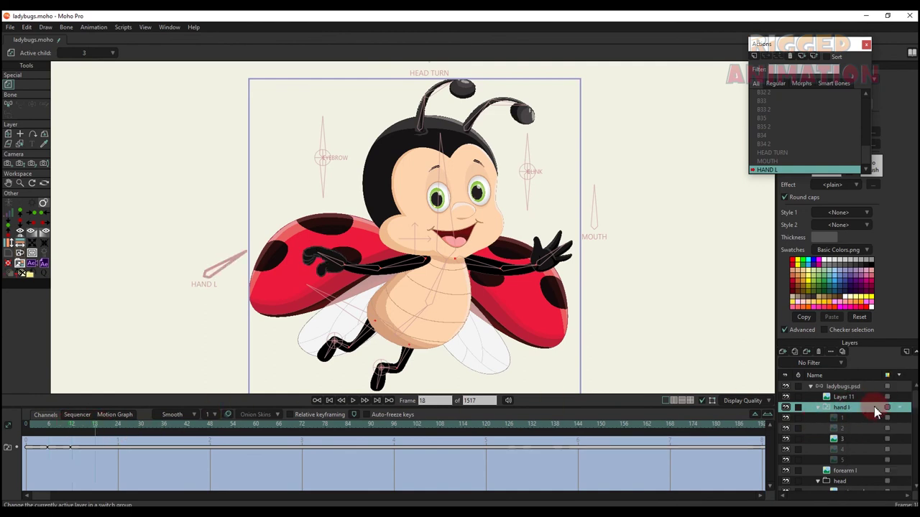
{"action": "right_click", "coordinate": [853, 416]}
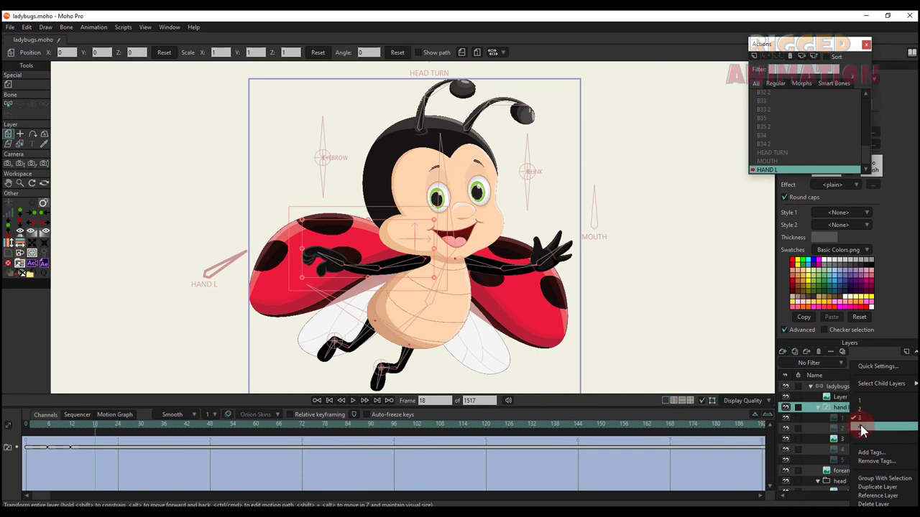
{"action": "left_click", "coordinate": [863, 430]}
{"action": "left_click", "coordinate": [119, 427]}
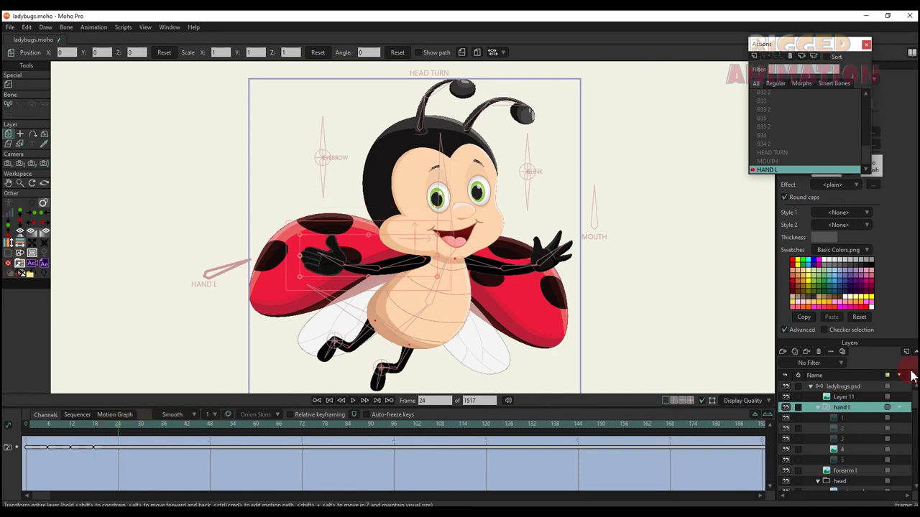
{"action": "right_click", "coordinate": [855, 415]}
{"action": "left_click", "coordinate": [857, 436]}
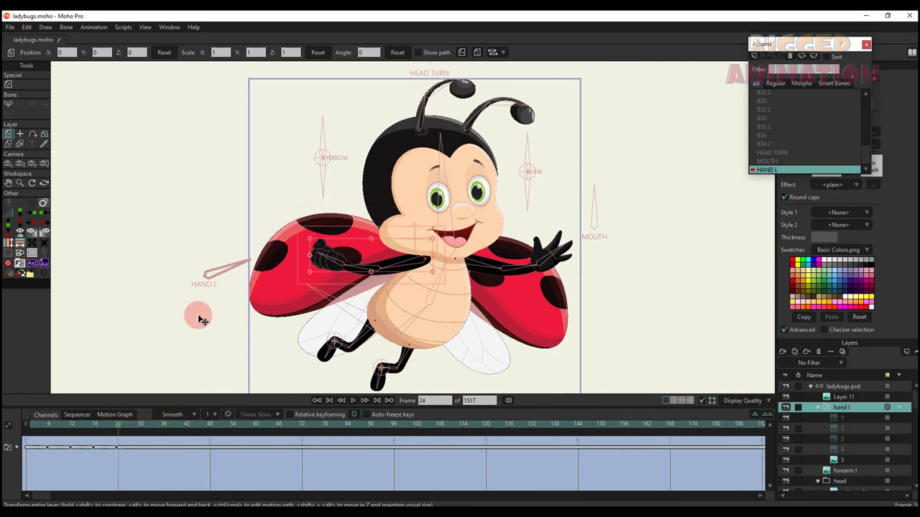
- Copy all of the hand l layer's switch keys from the HAND L action and return to the Mainline
{"action": "left_click_drag", "start_coordinate": [176, 453], "coordinate": [7, 376]}
{"action": "key", "text": "ctrl+c"}
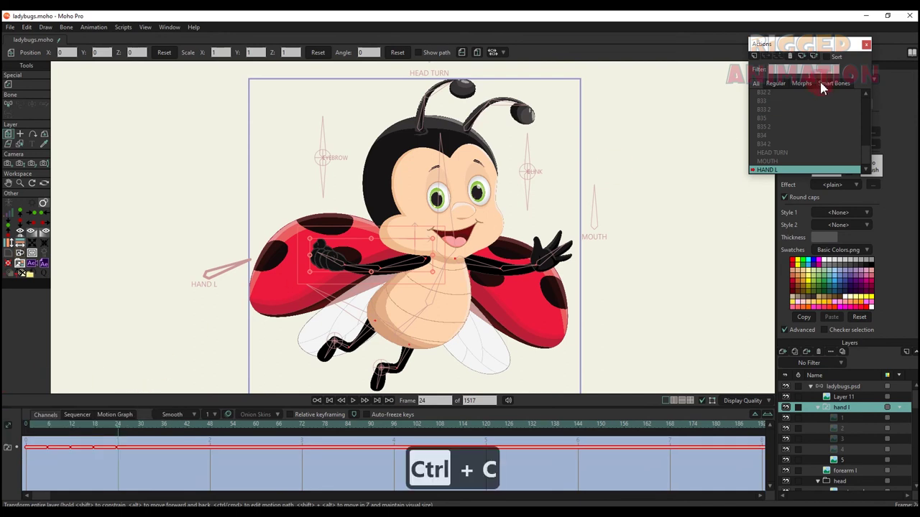
{"action": "scroll", "coordinate": [776, 101], "scroll_direction": "up", "scroll_amount": 3}
{"action": "left_click", "coordinate": [780, 94]}
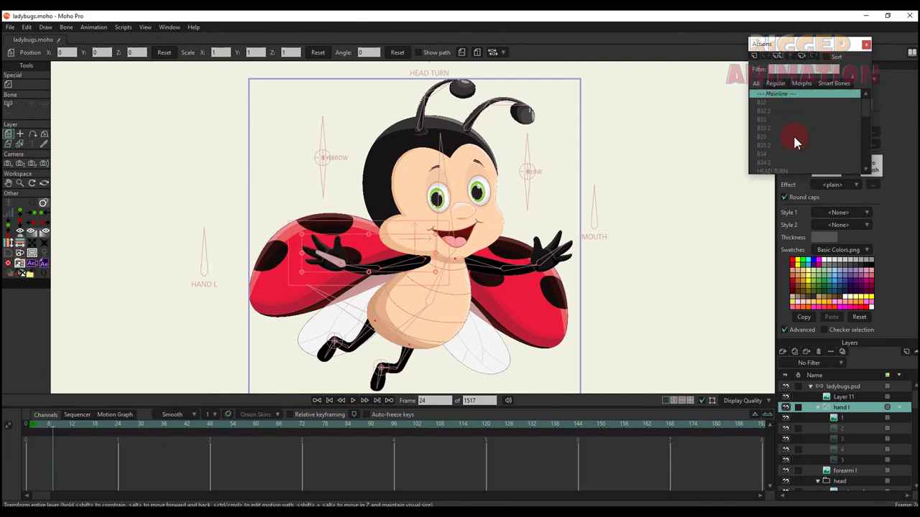
- On the ladybugs.psd bone layer at frame 0, move the MOUTH control bone up and slightly closer to the ladybug's head
{"action": "left_click", "coordinate": [841, 386]}
{"action": "key", "text": "b"}
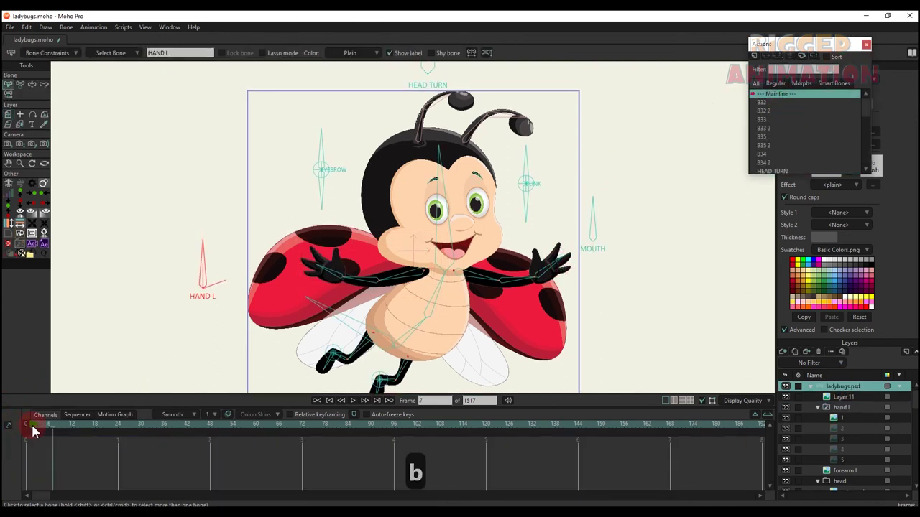
{"action": "left_click", "coordinate": [32, 429]}
{"action": "key", "text": "b"}
{"action": "key", "text": "a"}
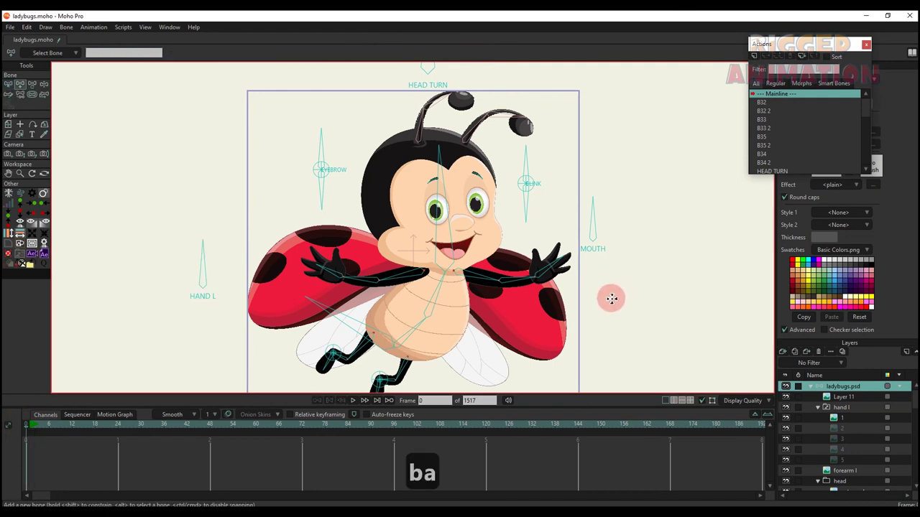
{"action": "key", "text": "r"}
{"action": "key", "text": "t"}
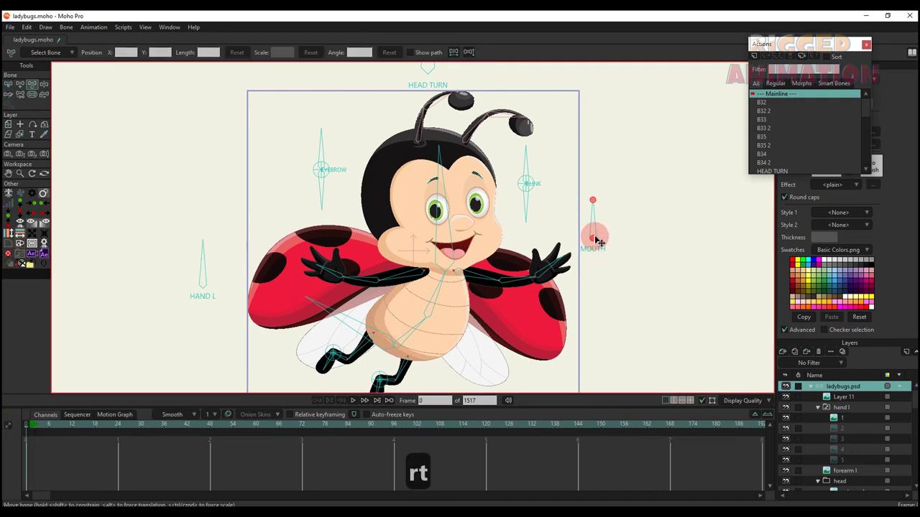
{"action": "left_click_drag", "start_coordinate": [596, 240], "coordinate": [576, 202]}
- Draw an upright control bone outside the ladybug's right-side wing, name it HAND R and show its label
{"action": "key", "text": "a"}
{"action": "left_click_drag", "start_coordinate": [608, 286], "coordinate": [609, 228]}
{"action": "key", "text": "s"}
{"action": "type", "text": "b"}
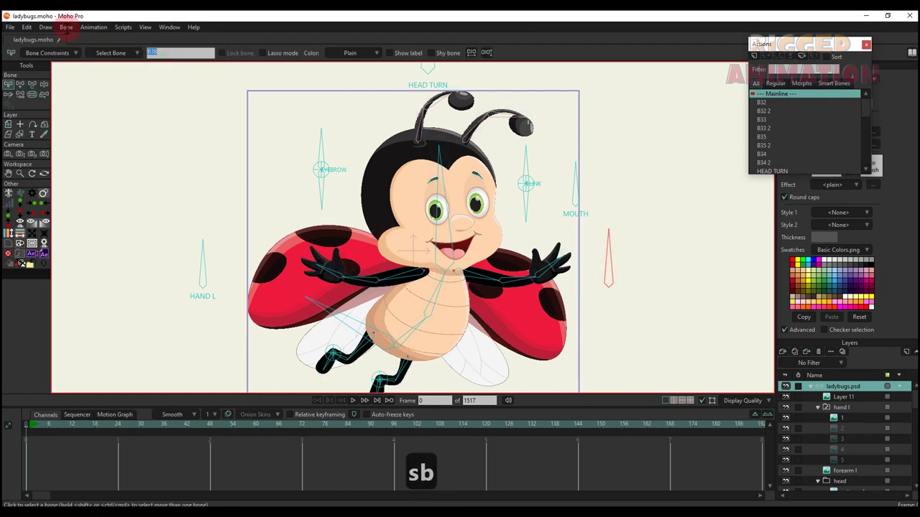
{"action": "type", "text": "HAND R"}
{"action": "key", "text": "Return"}
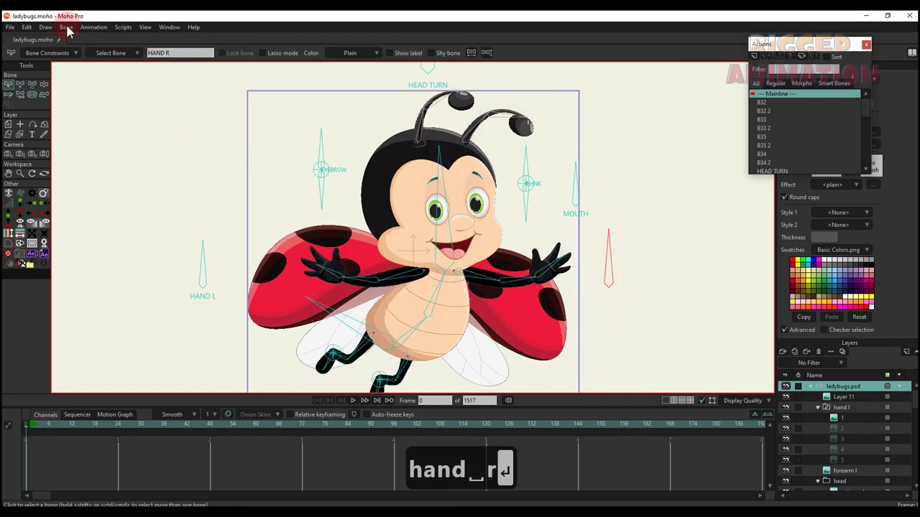
{"action": "left_click", "coordinate": [388, 52]}
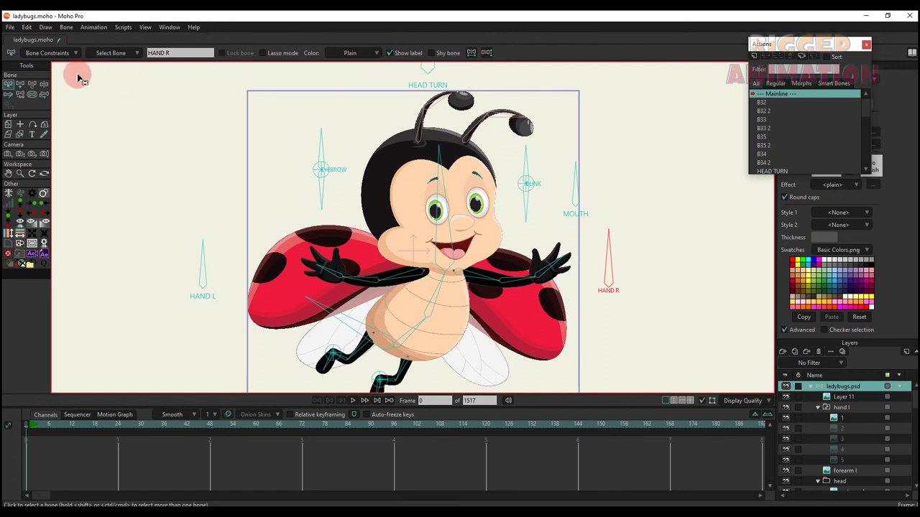
- Constrain the HAND R bone's angle between 0 and 70 degrees
{"action": "left_click", "coordinate": [43, 53]}
{"action": "left_click", "coordinate": [28, 68]}
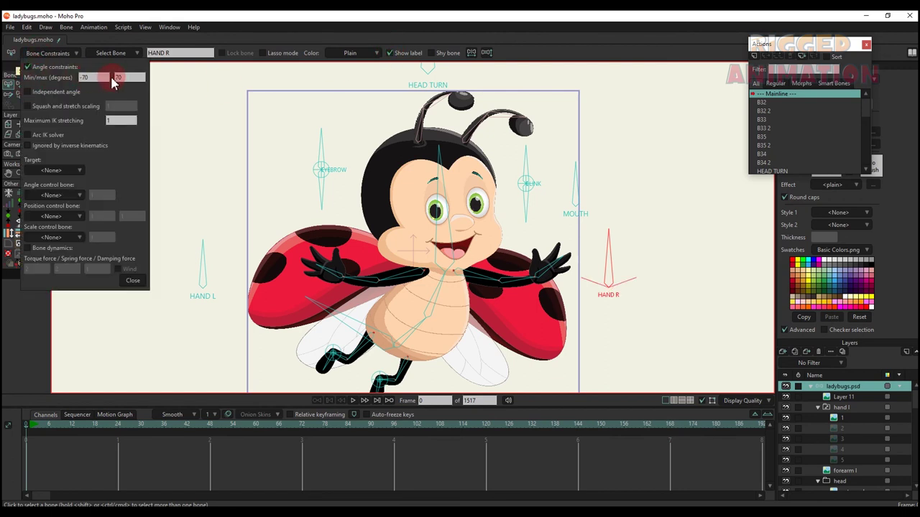
{"action": "type", "text": "0"}
{"action": "key", "text": "Return"}
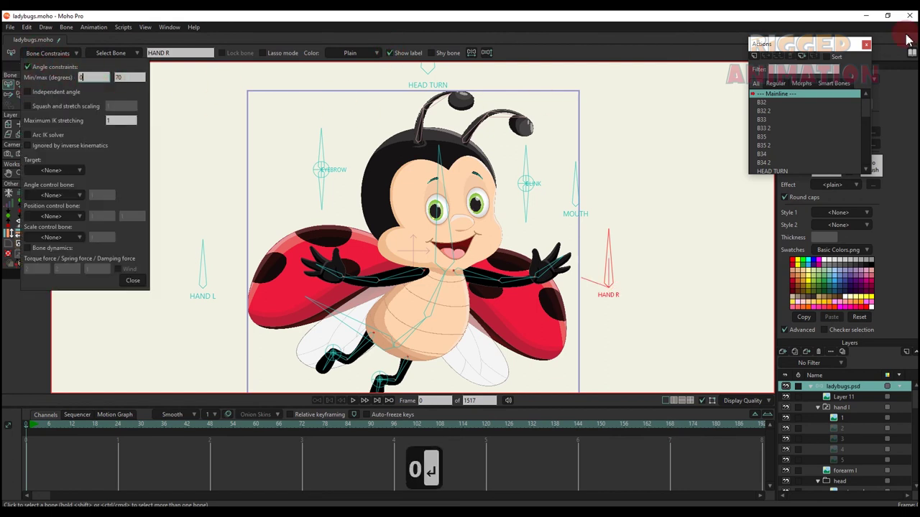
- Create a HAND R smart bone action and rotate the HAND R bone counterclockwise to its 70-degree limit at frame 24
{"action": "left_click", "coordinate": [754, 55]}
{"action": "left_click", "coordinate": [468, 296]}
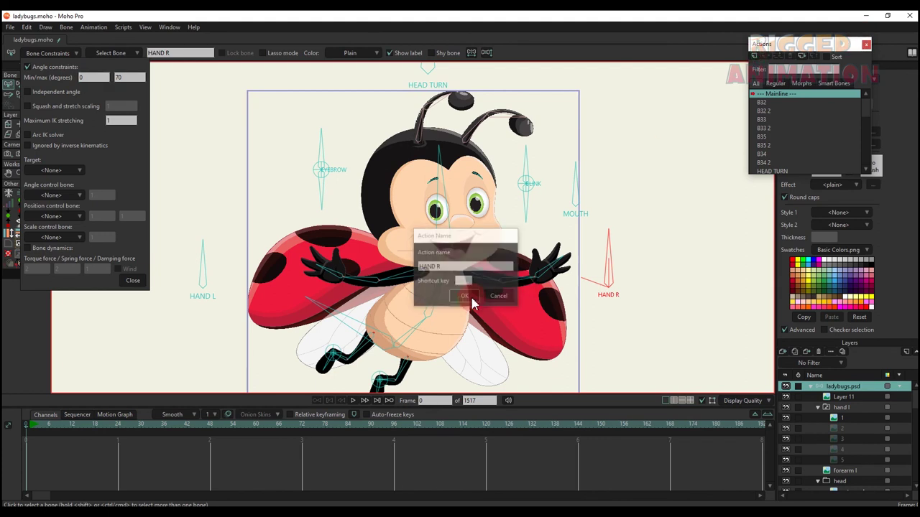
{"action": "left_click", "coordinate": [118, 424]}
{"action": "key", "text": "t"}
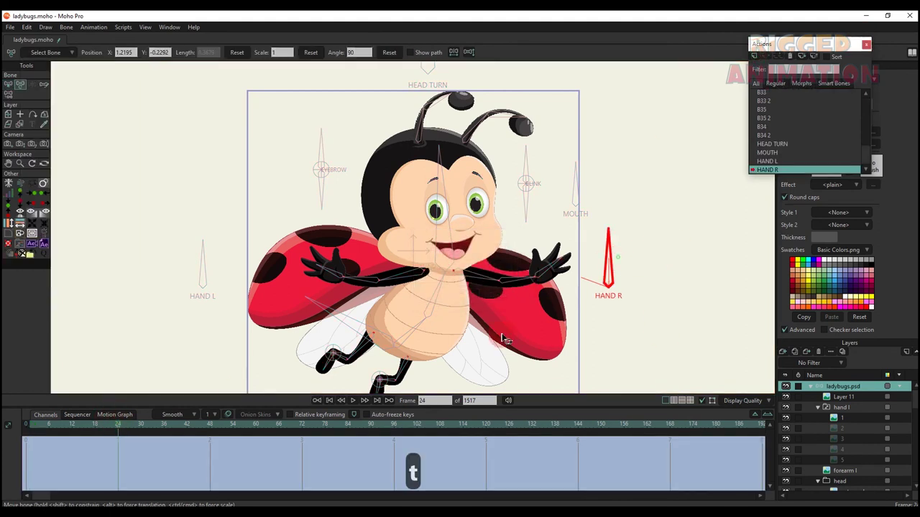
{"action": "left_click_drag", "start_coordinate": [503, 337], "coordinate": [489, 343]}
- Paste the copied switch keys onto the hand r layer at frame 0 of the HAND R action and scrub through the hand shapes
{"action": "left_click", "coordinate": [27, 425]}
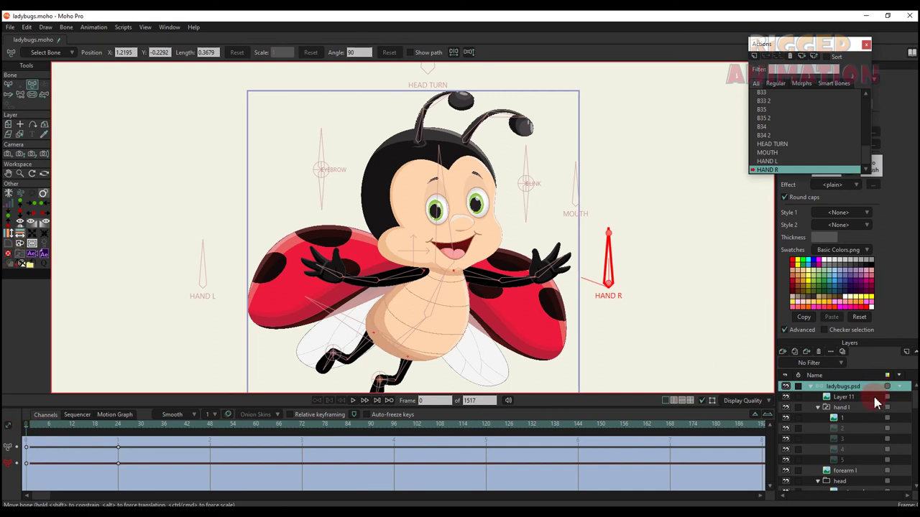
{"action": "scroll", "coordinate": [834, 439], "scroll_direction": "down", "scroll_amount": 3}
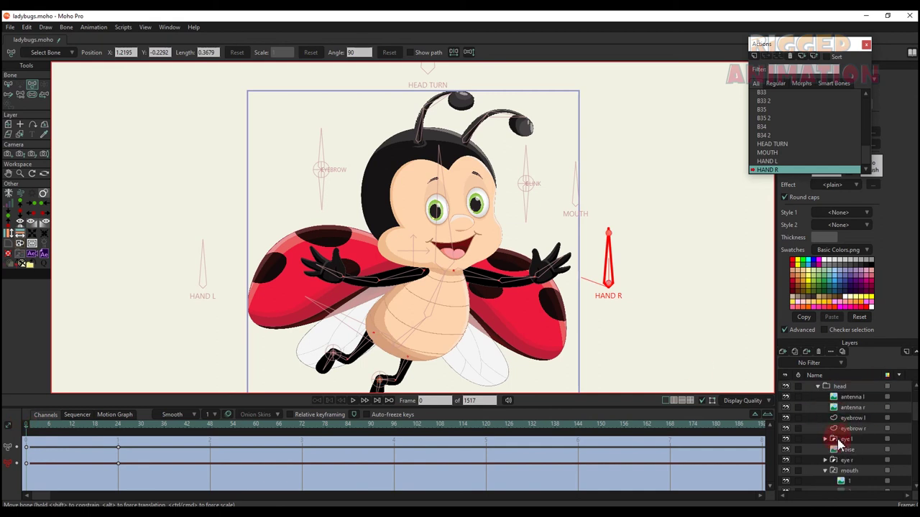
{"action": "left_click", "coordinate": [822, 471]}
{"action": "scroll", "coordinate": [833, 453], "scroll_direction": "down", "scroll_amount": 3}
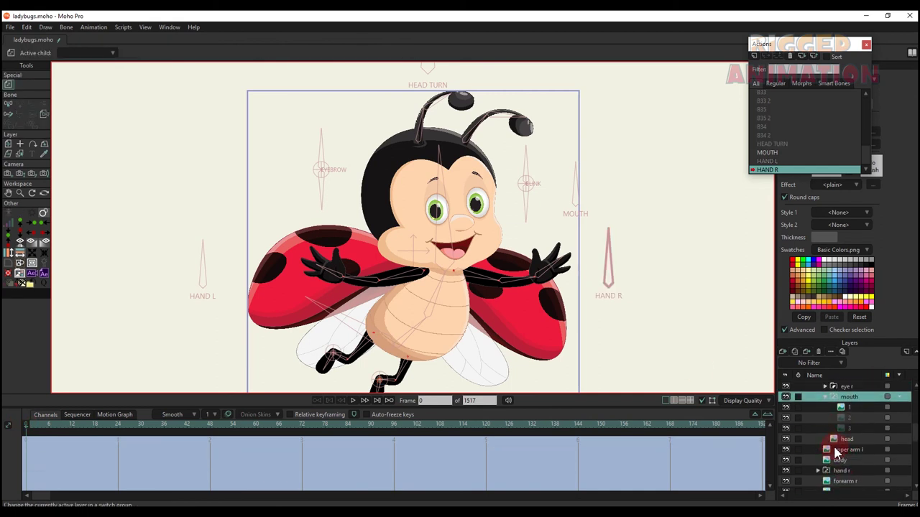
{"action": "left_click", "coordinate": [824, 398]}
{"action": "scroll", "coordinate": [845, 480], "scroll_direction": "down", "scroll_amount": 3}
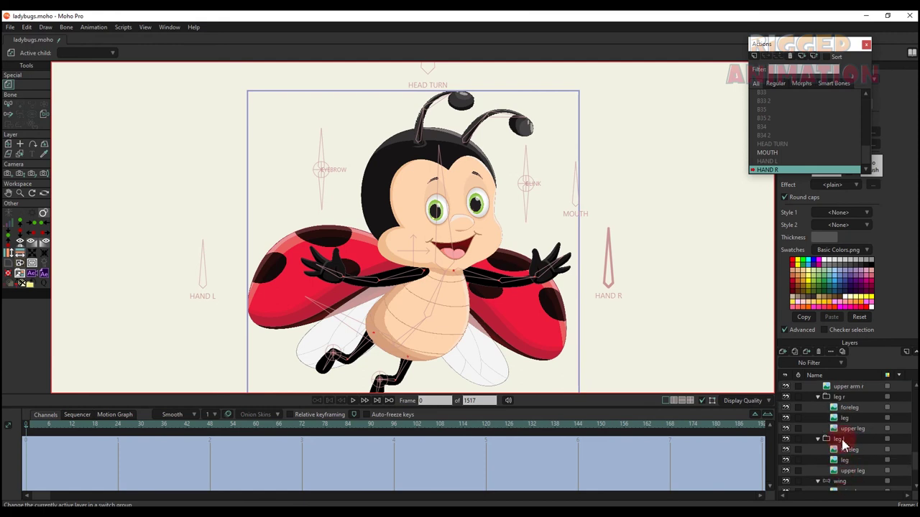
{"action": "scroll", "coordinate": [848, 432], "scroll_direction": "up", "scroll_amount": 1}
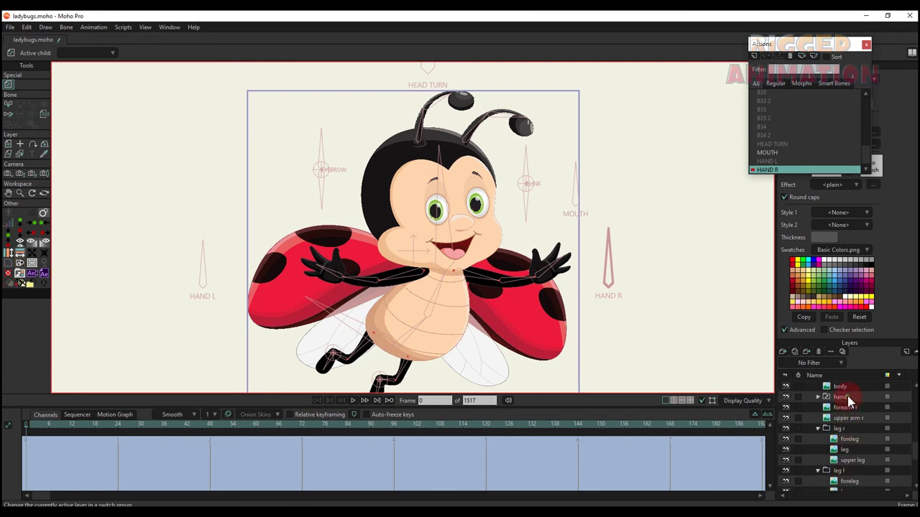
{"action": "left_click", "coordinate": [846, 397]}
{"action": "key", "text": "ctrl+v"}
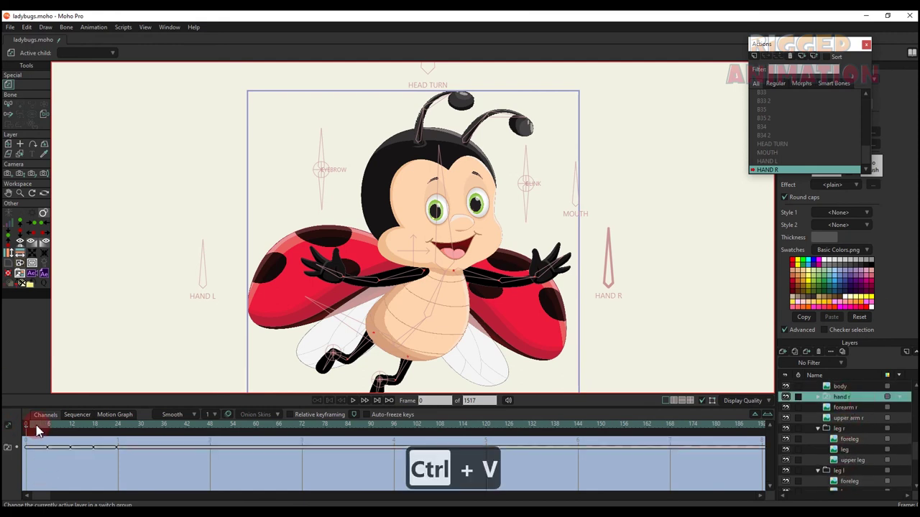
{"action": "left_click_drag", "start_coordinate": [36, 426], "coordinate": [206, 454]}
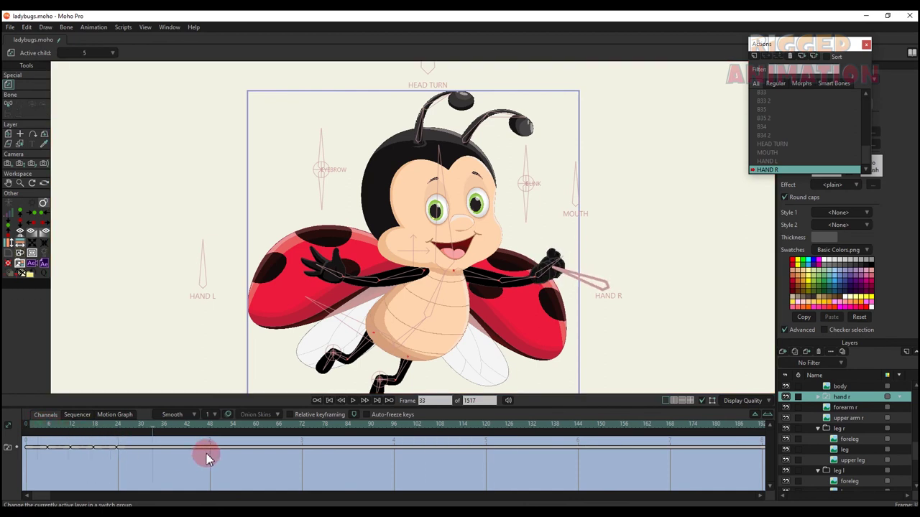
- Return to the Mainline, collapse the leg r and leg l groups, and move the hand r layer between leg l and wing
{"action": "scroll", "coordinate": [775, 97], "scroll_direction": "up", "scroll_amount": 2}
{"action": "left_click", "coordinate": [774, 95]}
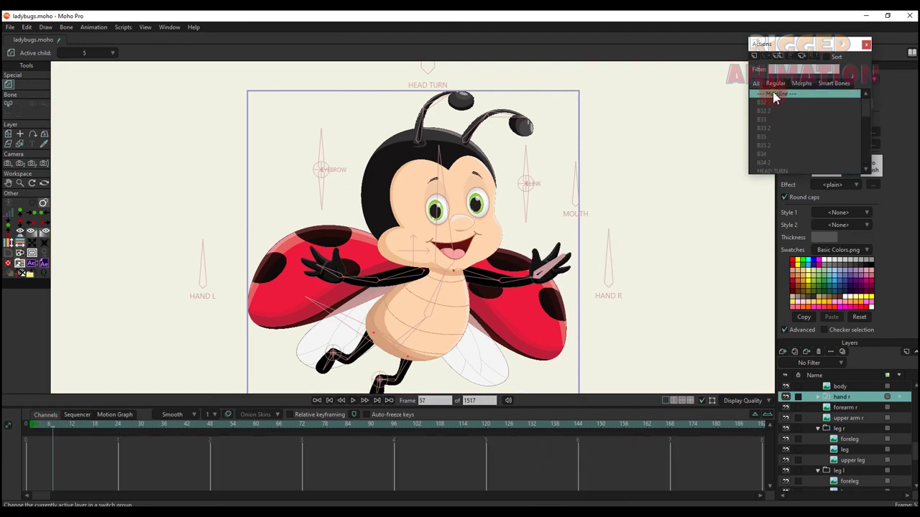
{"action": "left_click", "coordinate": [818, 429]}
{"action": "left_click", "coordinate": [818, 440]}
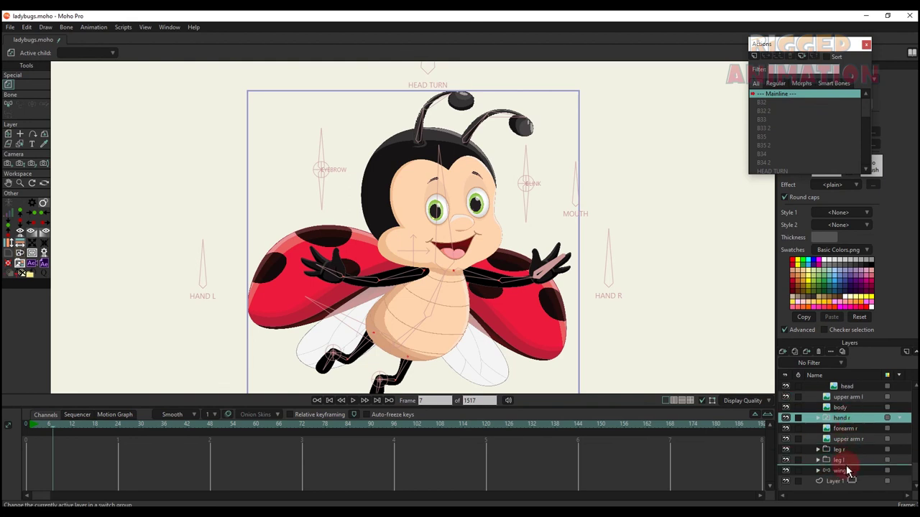
{"action": "scroll", "coordinate": [851, 431], "scroll_direction": "up", "scroll_amount": 8}
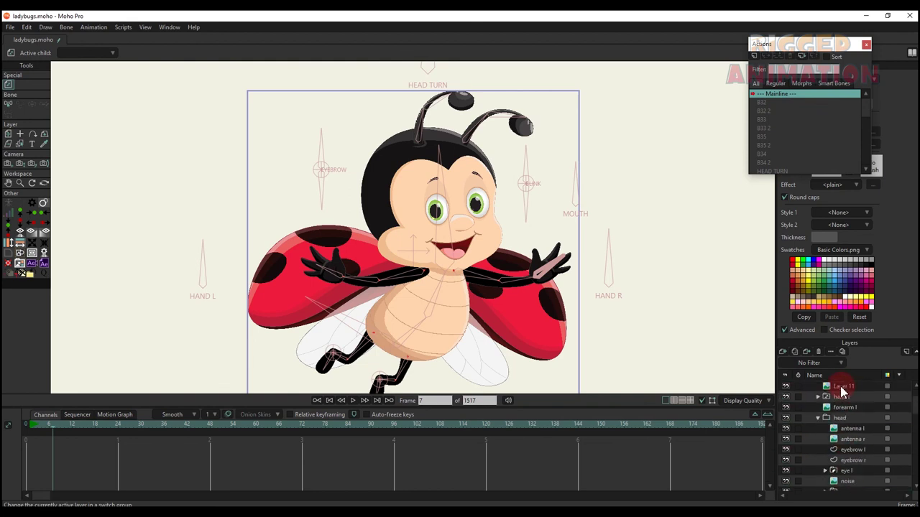
- Test the HAND R control by rotating its bone at frame 7
{"action": "left_click", "coordinate": [843, 389]}
{"action": "key", "text": "t"}
{"action": "mouse_move", "coordinate": [609, 253]}
{"action": "left_mouse_down"}
{"action": "mouse_move", "coordinate": [591, 267]}
{"action": "mouse_move", "coordinate": [589, 303]}
{"action": "mouse_move", "coordinate": [620, 248]}
{"action": "left_mouse_up"}
- At frame 0, move the forearm r and upper arm r layers together to just below hand r, above wing
{"action": "left_click", "coordinate": [18, 427]}
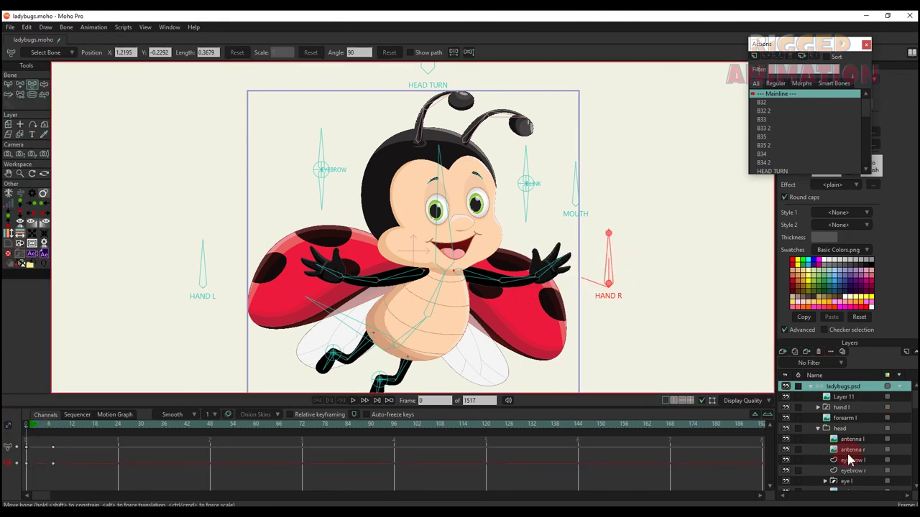
{"action": "scroll", "coordinate": [850, 435], "scroll_direction": "down", "scroll_amount": 2}
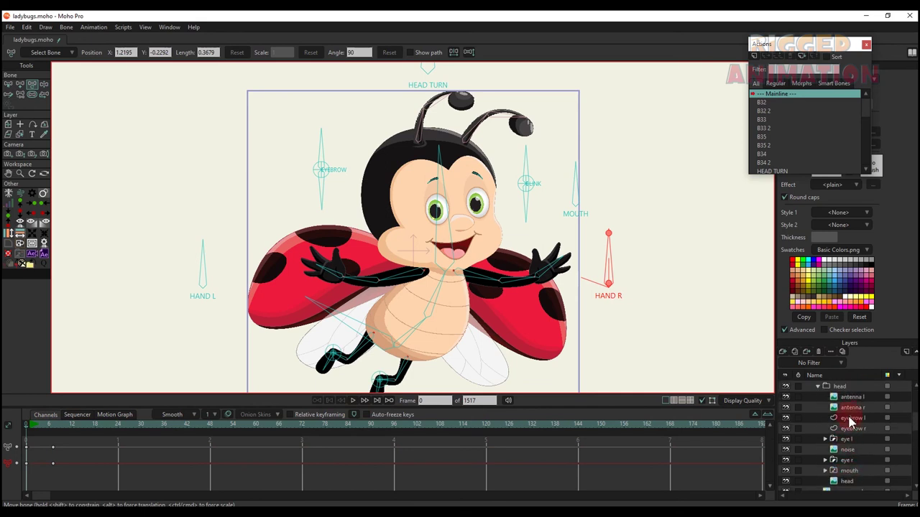
{"action": "scroll", "coordinate": [850, 423], "scroll_direction": "down", "scroll_amount": 3}
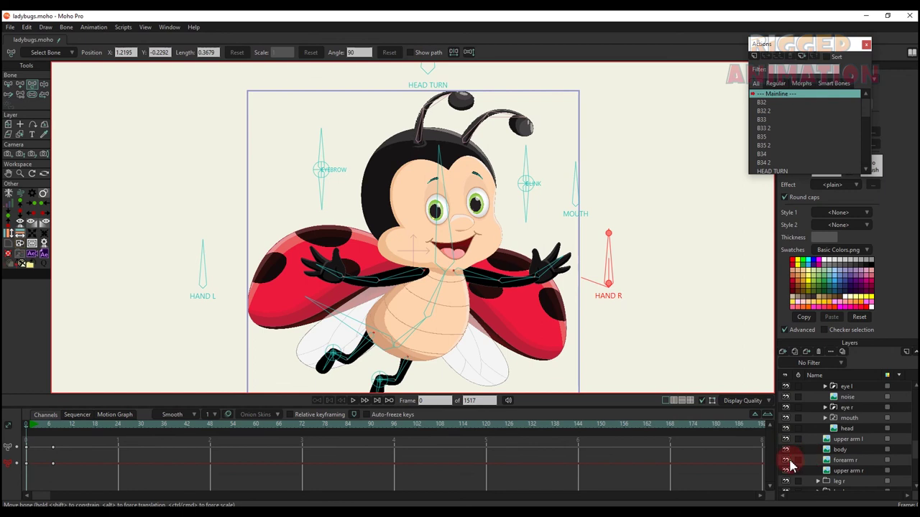
{"action": "left_click", "coordinate": [845, 460]}
{"action": "left_click", "coordinate": [853, 470], "text": "shift"}
{"action": "scroll", "coordinate": [855, 466], "scroll_direction": "down", "scroll_amount": 2}
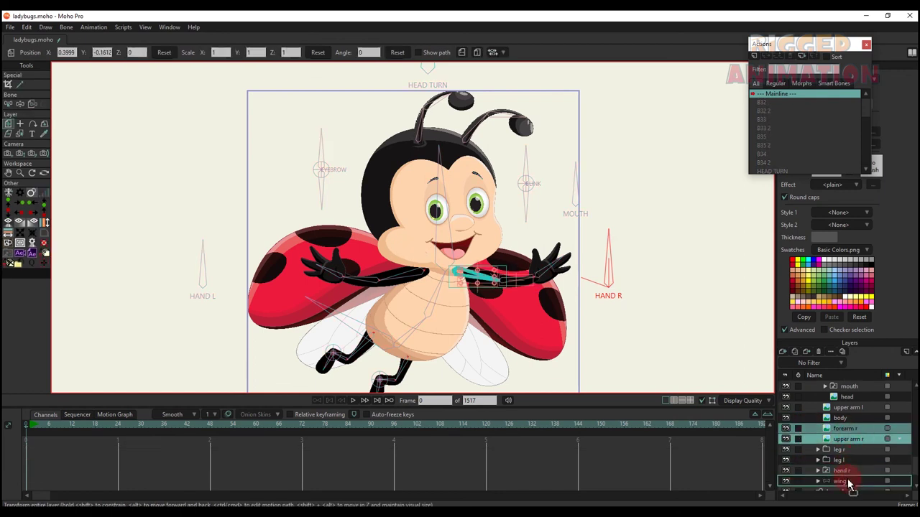
{"action": "left_click_drag", "start_coordinate": [850, 480], "coordinate": [850, 481]}
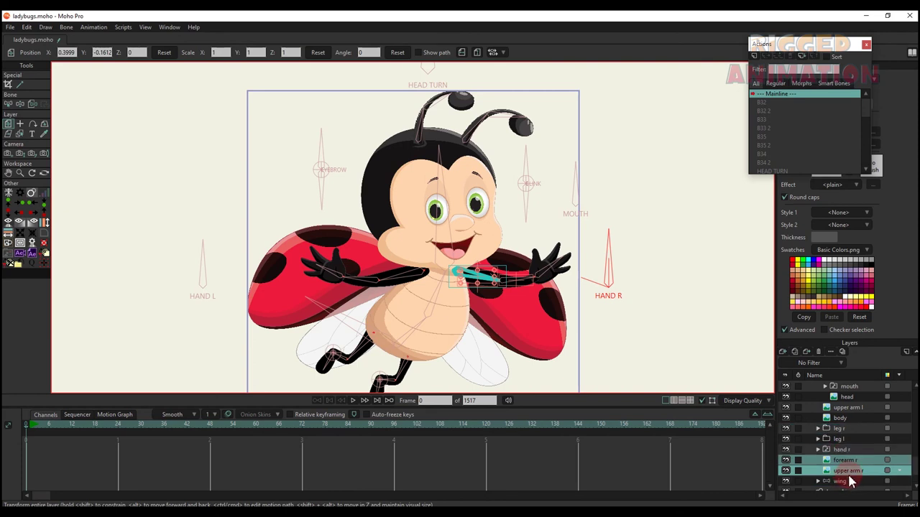
- Delete the HAND R bone's test key at frame 7 on the ladybugs.psd bone layer
{"action": "scroll", "coordinate": [551, 287], "scroll_direction": "up", "scroll_amount": 4}
{"action": "scroll", "coordinate": [831, 396], "scroll_direction": "up", "scroll_amount": 4}
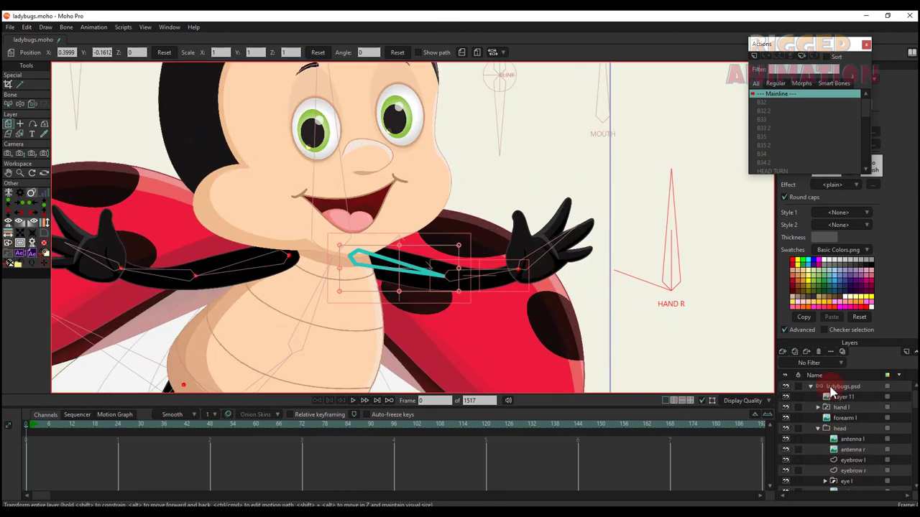
{"action": "left_click", "coordinate": [831, 387]}
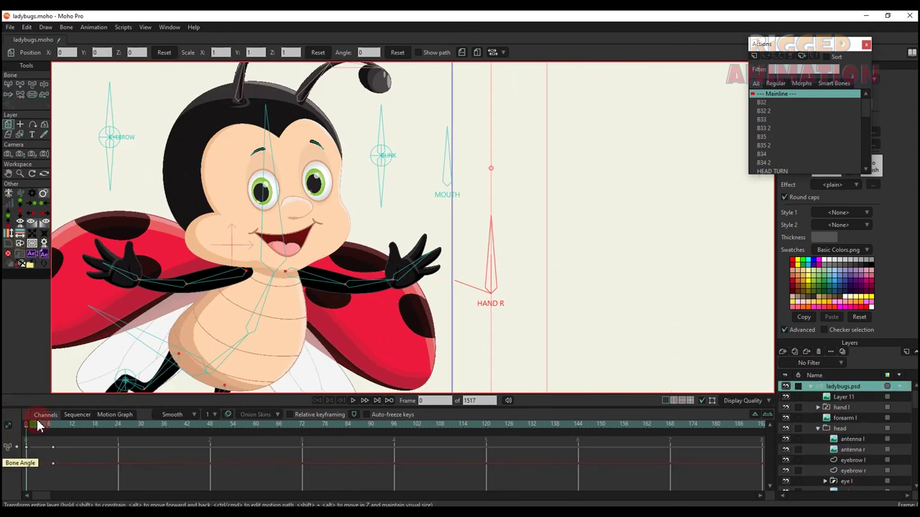
{"action": "left_click", "coordinate": [52, 425]}
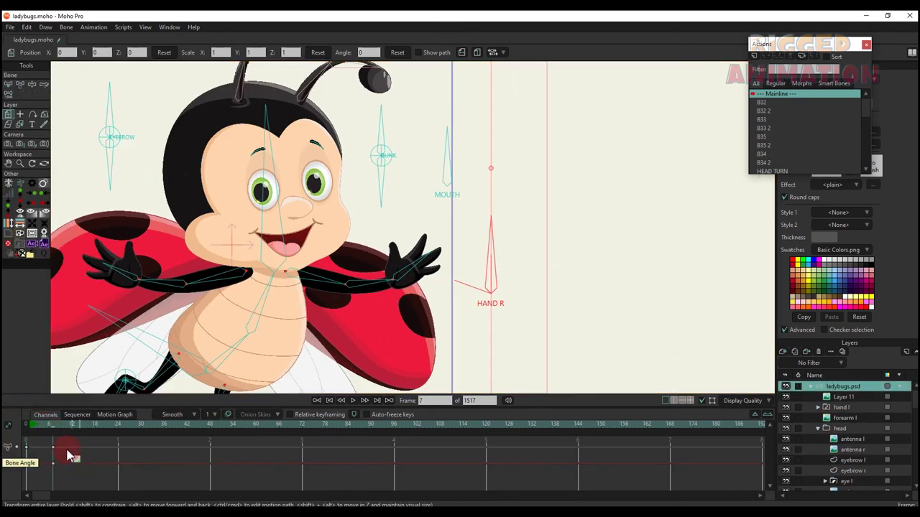
{"action": "key", "text": "BackSpace"}
- Test the rig at frame 7 by moving the HAND R, left-side arm and EYEBROW bones, and reset the EYEBROW bone's angle
{"action": "scroll", "coordinate": [496, 248], "scroll_direction": "down", "scroll_amount": 3}
{"action": "left_click_drag", "start_coordinate": [495, 249], "coordinate": [571, 238]}
{"action": "scroll", "coordinate": [538, 277], "scroll_direction": "up", "scroll_amount": 2}
{"action": "key", "text": "t"}
{"action": "left_click_drag", "start_coordinate": [142, 282], "coordinate": [280, 280]}
{"action": "left_click_drag", "start_coordinate": [199, 277], "coordinate": [149, 229]}
{"action": "scroll", "coordinate": [307, 168], "scroll_direction": "down", "scroll_amount": 2}
{"action": "left_click_drag", "start_coordinate": [328, 153], "coordinate": [347, 81]}
{"action": "left_click", "coordinate": [388, 55]}
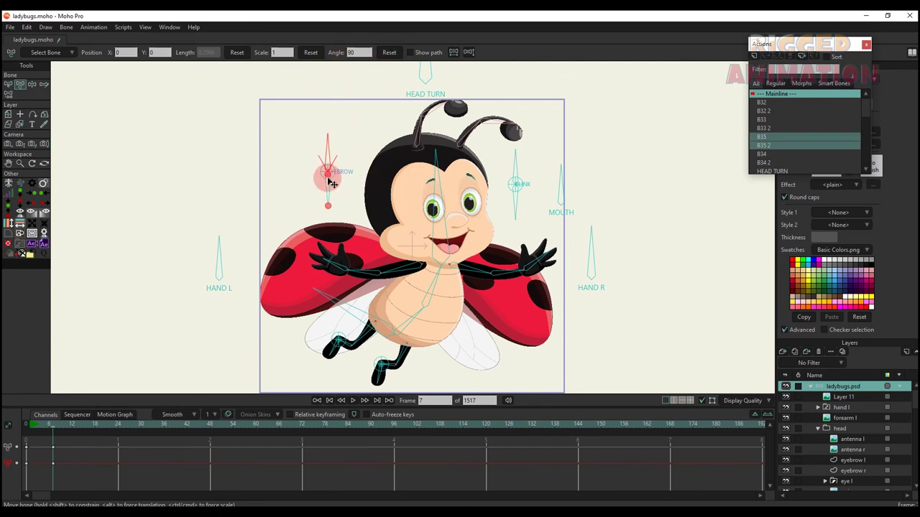
- Test the EYEBROW, HEAD TURN and MOUTH controls at frame 7, reset each bone's angle, and delete the test keys
{"action": "left_click_drag", "start_coordinate": [328, 183], "coordinate": [363, 213]}
{"action": "left_click", "coordinate": [390, 56]}
{"action": "left_click_drag", "start_coordinate": [419, 99], "coordinate": [420, 120]}
{"action": "left_click", "coordinate": [391, 54]}
{"action": "scroll", "coordinate": [424, 124], "scroll_direction": "up", "scroll_amount": 2}
{"action": "left_click_drag", "start_coordinate": [461, 163], "coordinate": [535, 164]}
{"action": "left_click", "coordinate": [391, 56]}
{"action": "left_click", "coordinate": [391, 56]}
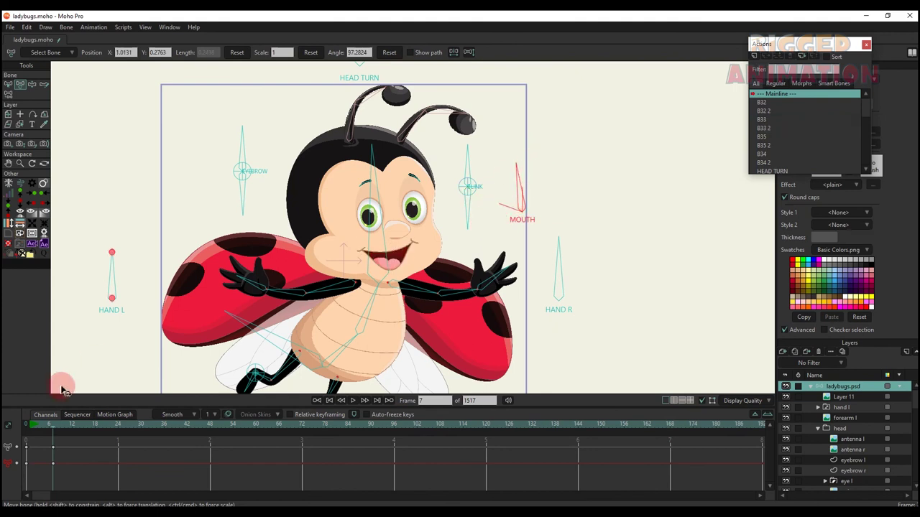
{"action": "left_click_drag", "start_coordinate": [76, 471], "coordinate": [5, 380]}
{"action": "key", "text": "BackSpace"}
- Test both leg target bones and the lower body bone at frame 7, delete the test keys, and return to frame 0
{"action": "scroll", "coordinate": [434, 277], "scroll_direction": "down", "scroll_amount": 5}
{"action": "scroll", "coordinate": [363, 303], "scroll_direction": "up", "scroll_amount": 5}
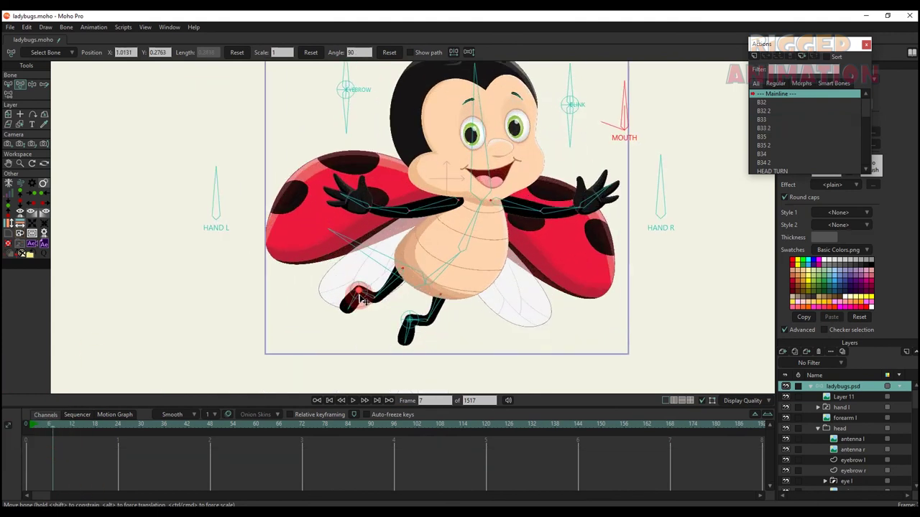
{"action": "left_click_drag", "start_coordinate": [345, 288], "coordinate": [365, 279]}
{"action": "left_click_drag", "start_coordinate": [431, 329], "coordinate": [431, 310]}
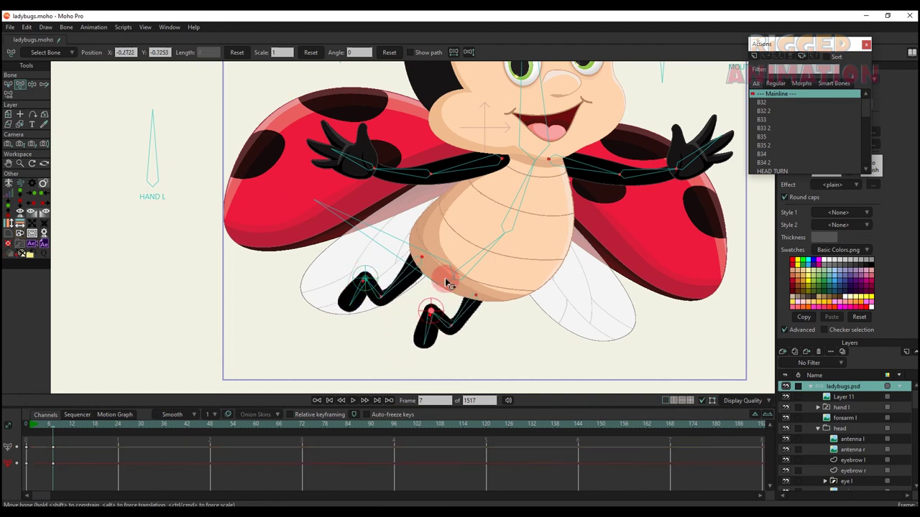
{"action": "left_click_drag", "start_coordinate": [442, 273], "coordinate": [410, 254]}
{"action": "key", "text": "BackSpace"}
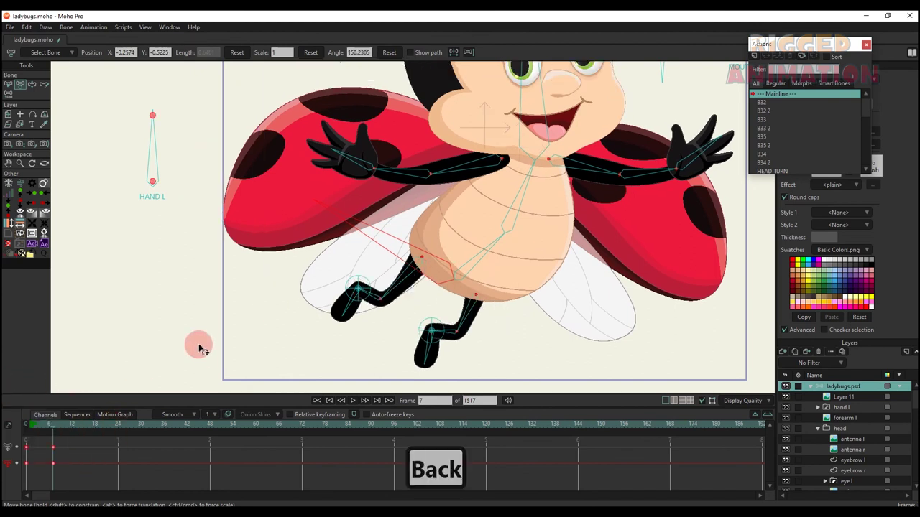
{"action": "left_click_drag", "start_coordinate": [38, 424], "coordinate": [2, 430]}
- Hide Layer 11 and select the ladybugs.psd bone layer
{"action": "scroll", "coordinate": [344, 282], "scroll_direction": "down", "scroll_amount": 1}
{"action": "scroll", "coordinate": [359, 242], "scroll_direction": "up", "scroll_amount": 1}
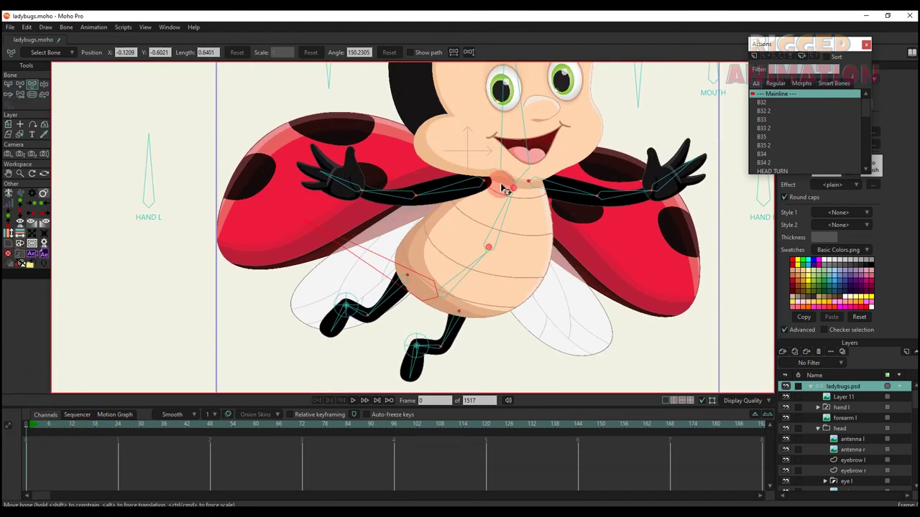
{"action": "right_click", "coordinate": [485, 187], "text": "alt"}
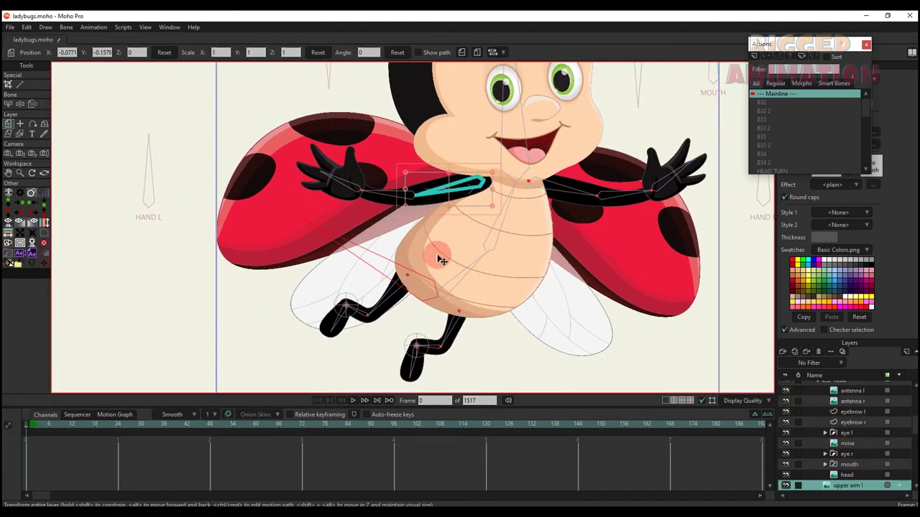
{"action": "scroll", "coordinate": [429, 269], "scroll_direction": "up", "scroll_amount": 3}
{"action": "right_click", "coordinate": [393, 282], "text": "alt"}
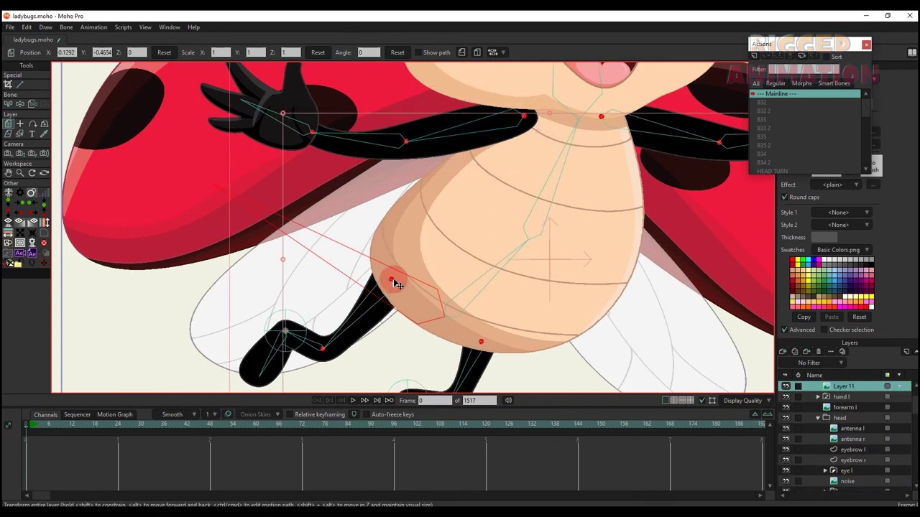
{"action": "scroll", "coordinate": [808, 403], "scroll_direction": "up", "scroll_amount": 1}
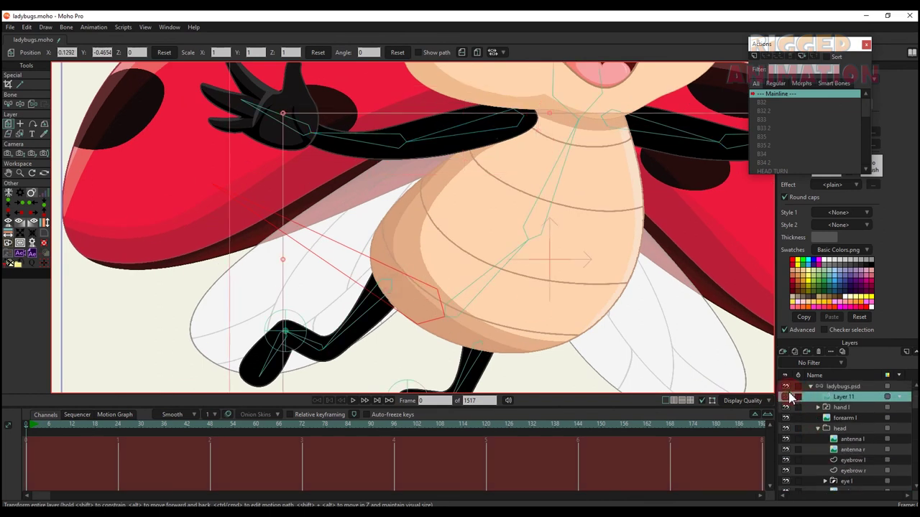
{"action": "scroll", "coordinate": [464, 258], "scroll_direction": "down", "scroll_amount": 5}
{"action": "key", "text": "q"}
{"action": "left_click", "coordinate": [833, 388]}
{"action": "scroll", "coordinate": [363, 221], "scroll_direction": "down", "scroll_amount": 1}
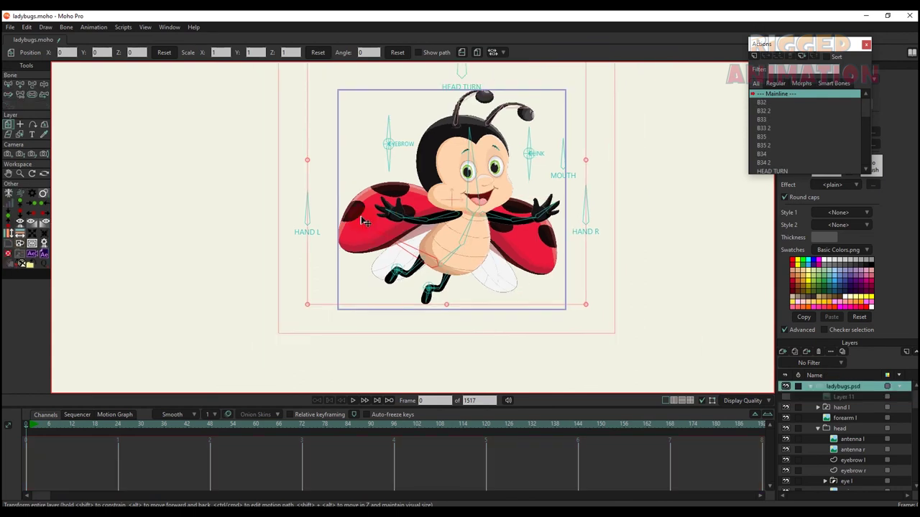
- On the wing layer at frame 2, rotate both wing bones downward to pose the wings lowered
{"action": "scroll", "coordinate": [358, 243], "scroll_direction": "down", "scroll_amount": 1}
{"action": "scroll", "coordinate": [837, 463], "scroll_direction": "down", "scroll_amount": 3}
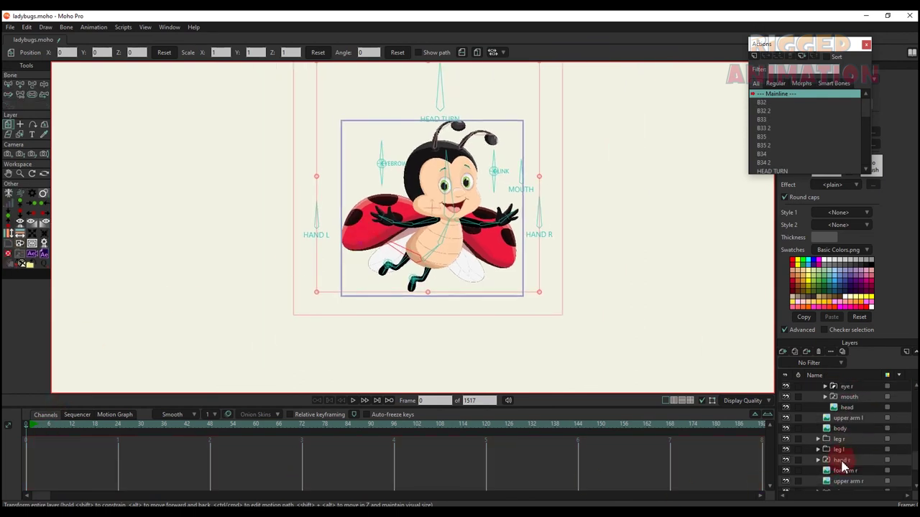
{"action": "scroll", "coordinate": [848, 482], "scroll_direction": "down", "scroll_amount": 1}
{"action": "left_click", "coordinate": [841, 471]}
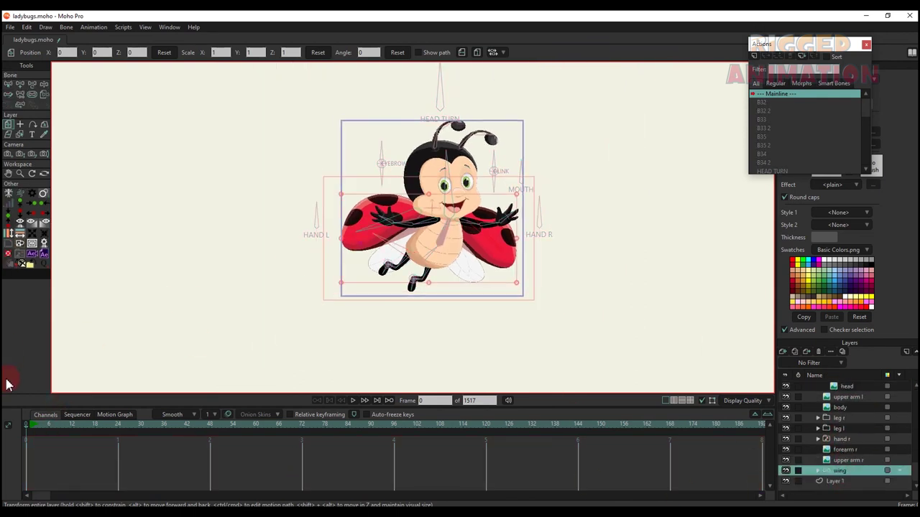
{"action": "left_click", "coordinate": [33, 426]}
{"action": "key", "text": "t"}
{"action": "scroll", "coordinate": [395, 230], "scroll_direction": "up", "scroll_amount": 5}
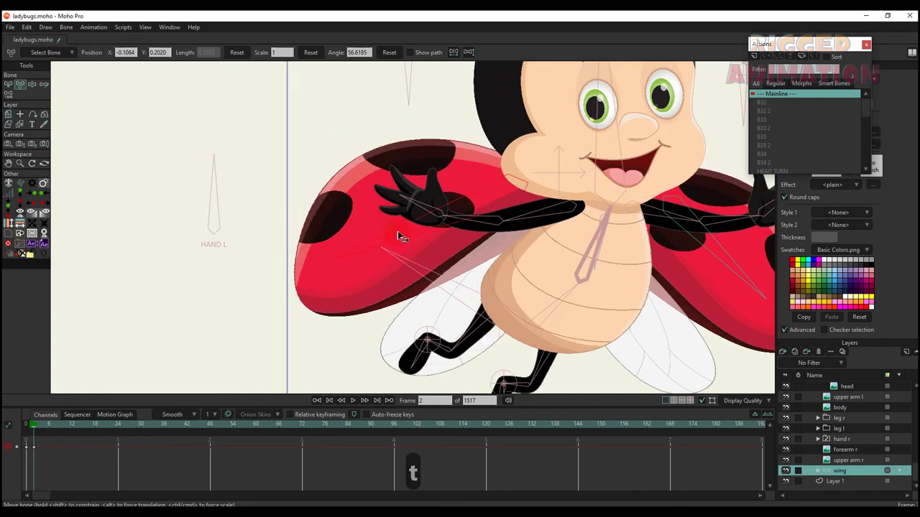
{"action": "scroll", "coordinate": [399, 235], "scroll_direction": "down", "scroll_amount": 4}
{"action": "left_click_drag", "start_coordinate": [402, 223], "coordinate": [411, 248]}
{"action": "scroll", "coordinate": [542, 230], "scroll_direction": "up", "scroll_amount": 2}
{"action": "left_click_drag", "start_coordinate": [542, 231], "coordinate": [541, 273]}
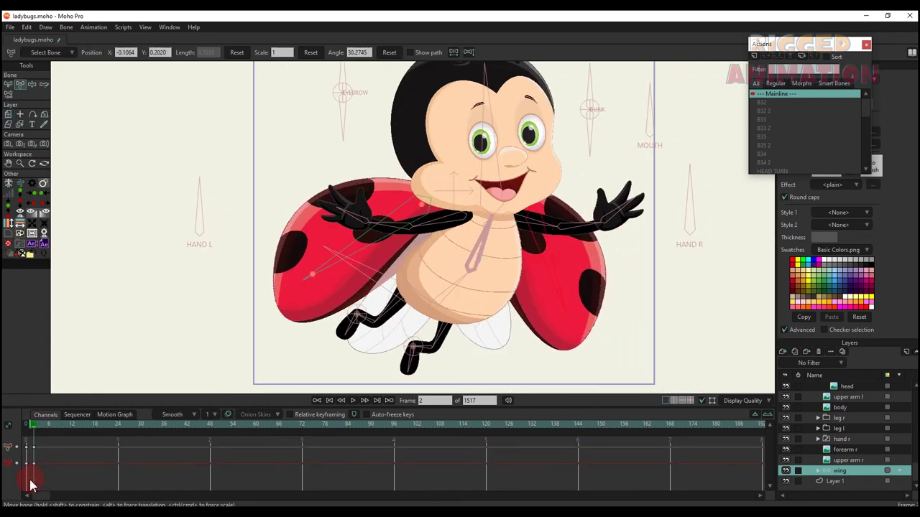
- Copy the wing layer's frame 0 bone keys to frame 5 and set the pasted keys to Cycle interpolation
{"action": "key", "text": "ctrl+f"}
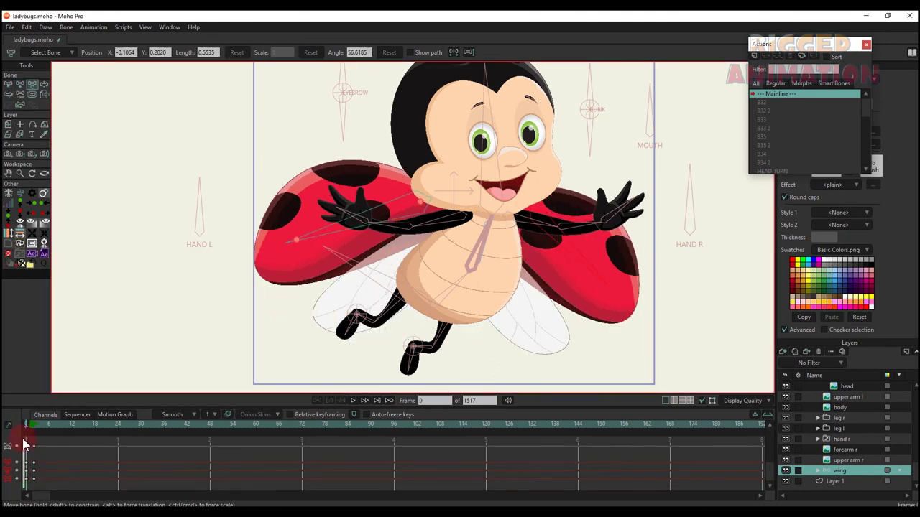
{"action": "key", "text": "ctrl+c"}
{"action": "left_click", "coordinate": [45, 424]}
{"action": "key", "text": "ctrl+v"}
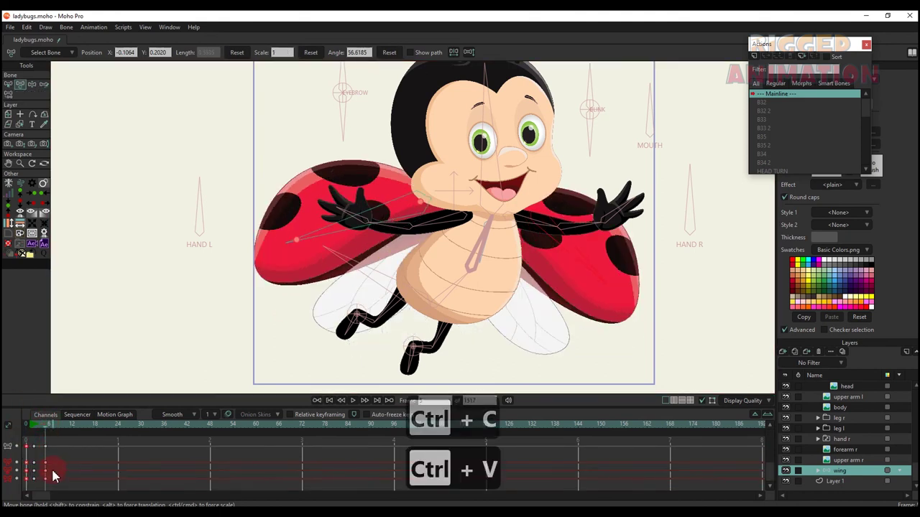
{"action": "right_click", "coordinate": [41, 443]}
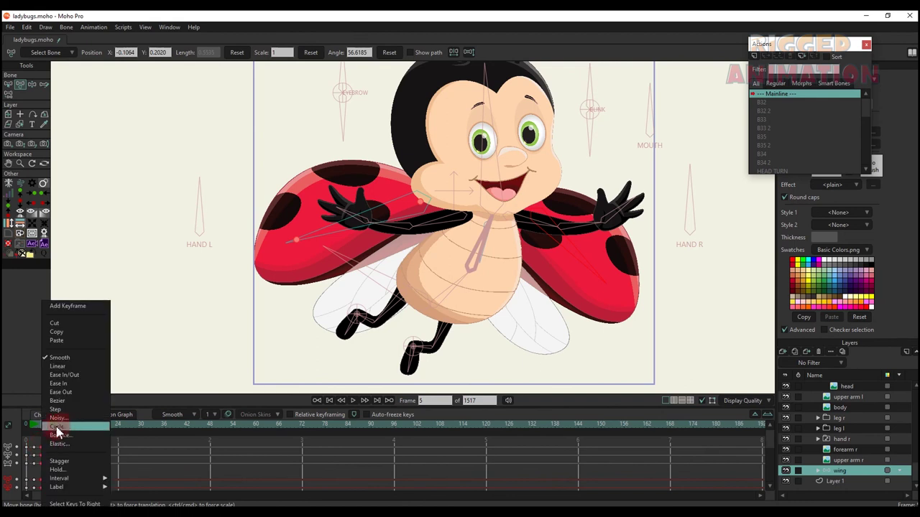
{"action": "left_click", "coordinate": [59, 426]}
{"action": "left_click", "coordinate": [129, 24]}
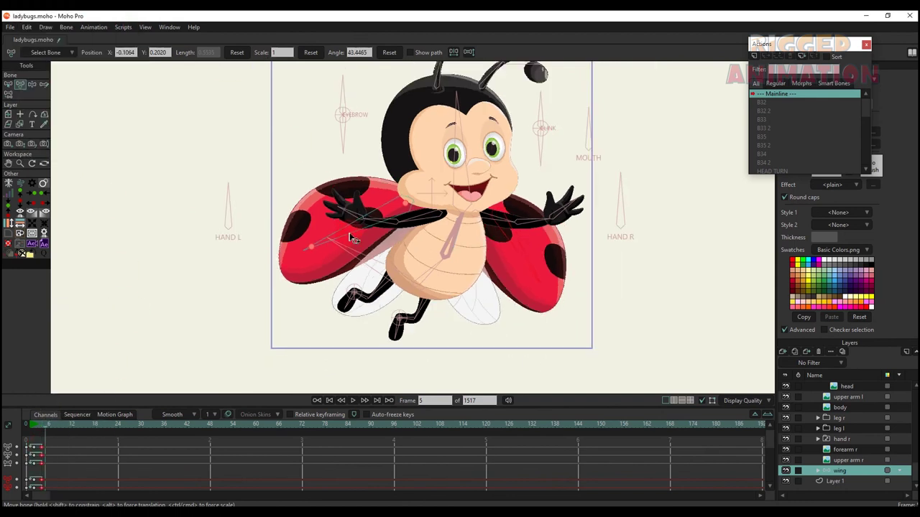
- Play back the wing flapping animation
{"action": "key", "text": "b"}
{"action": "key", "text": "space"}
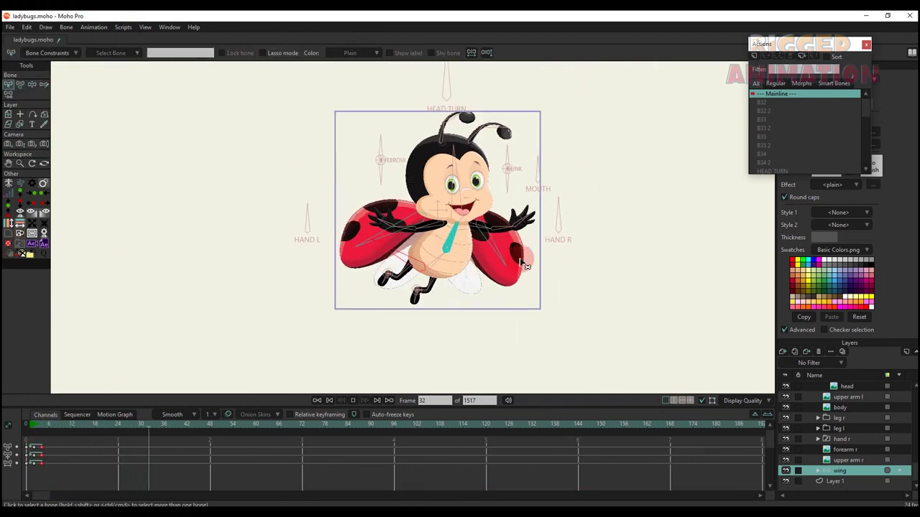
{"action": "scroll", "coordinate": [838, 413], "scroll_direction": "up", "scroll_amount": 5}
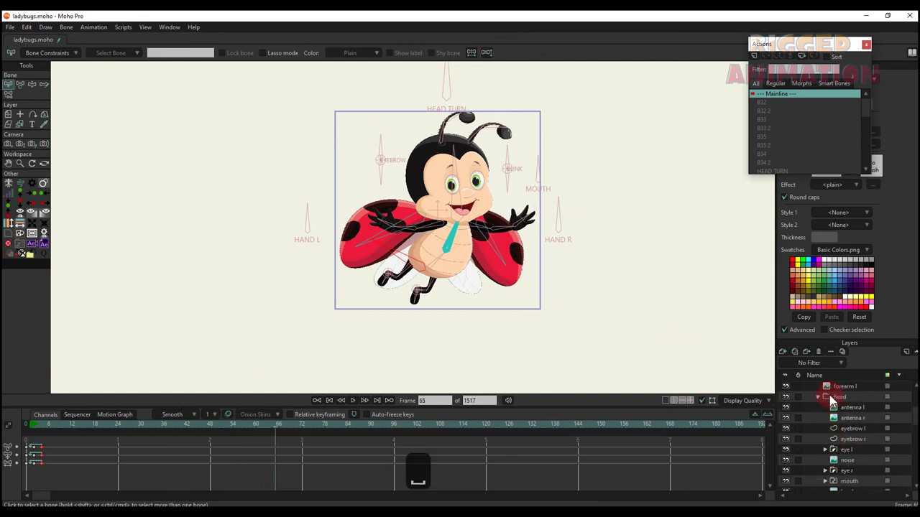
- At frame 0, place the ladybugs.psd layer in a new group layer and collapse the group
{"action": "left_click", "coordinate": [10, 424]}
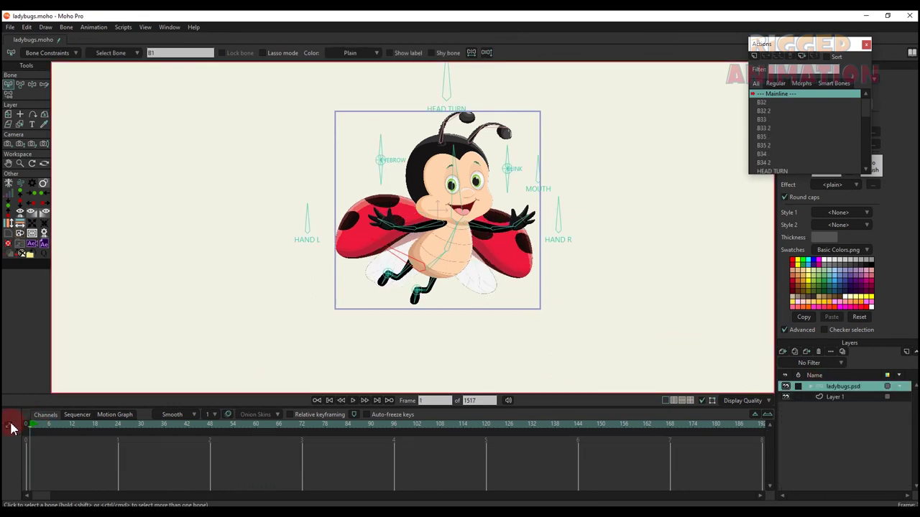
{"action": "right_click", "coordinate": [835, 387]}
{"action": "left_click", "coordinate": [871, 469]}
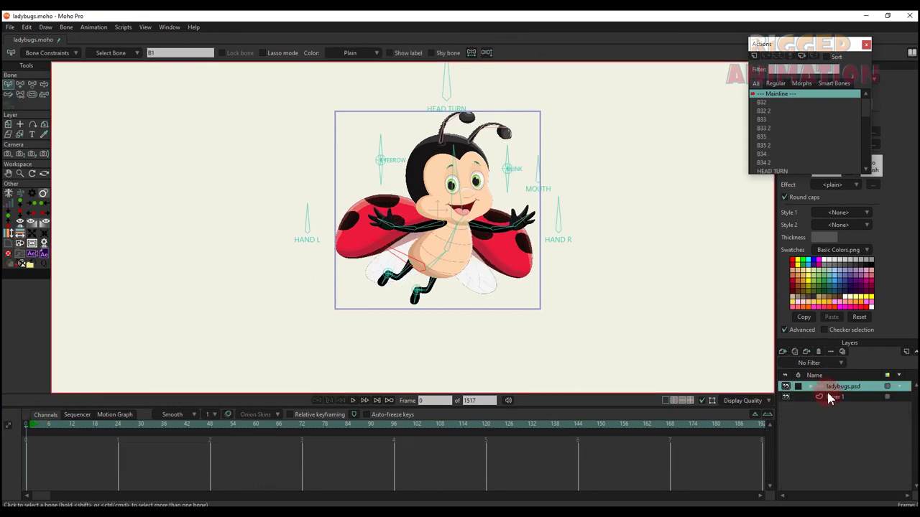
{"action": "left_click", "coordinate": [811, 387]}
- At frame 3, move the whole group layer up to about Y 0.087
{"action": "left_click", "coordinate": [37, 426]}
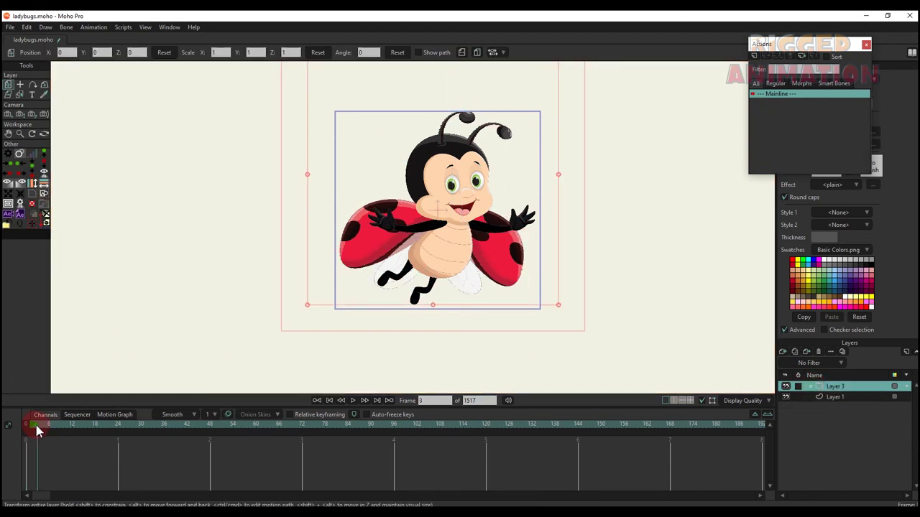
{"action": "key", "text": "m"}
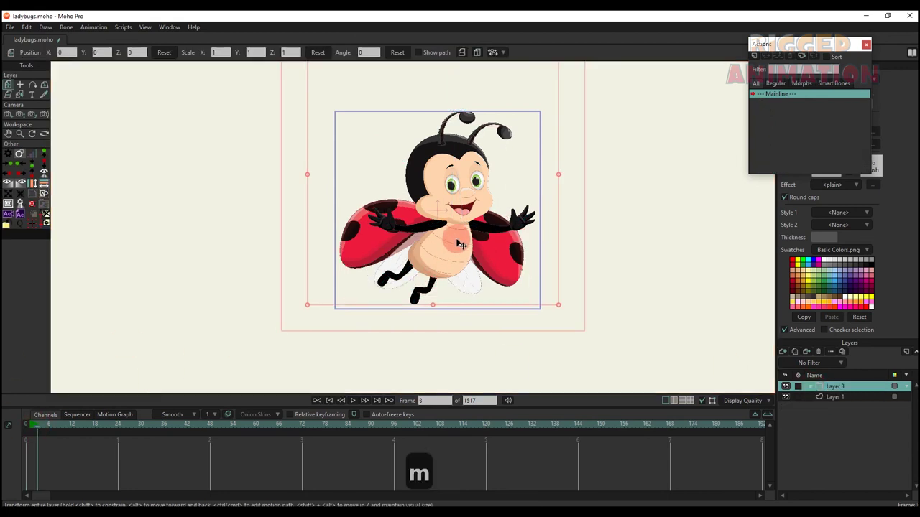
{"action": "left_click_drag", "start_coordinate": [457, 241], "coordinate": [457, 233]}
{"action": "left_click", "coordinate": [180, 373]}
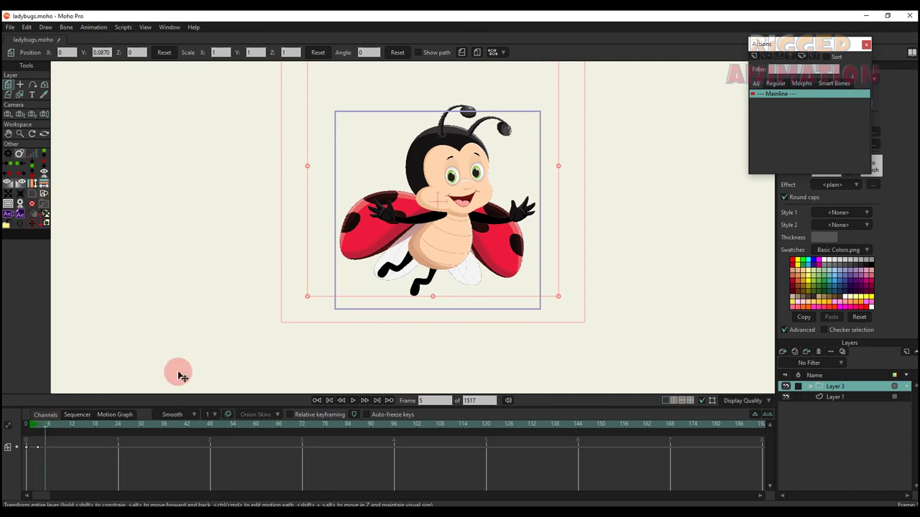
- Copy the group layer's frame 0 key to frame 6 and set the pasted key to Cycle interpolation
{"action": "left_click", "coordinate": [48, 431]}
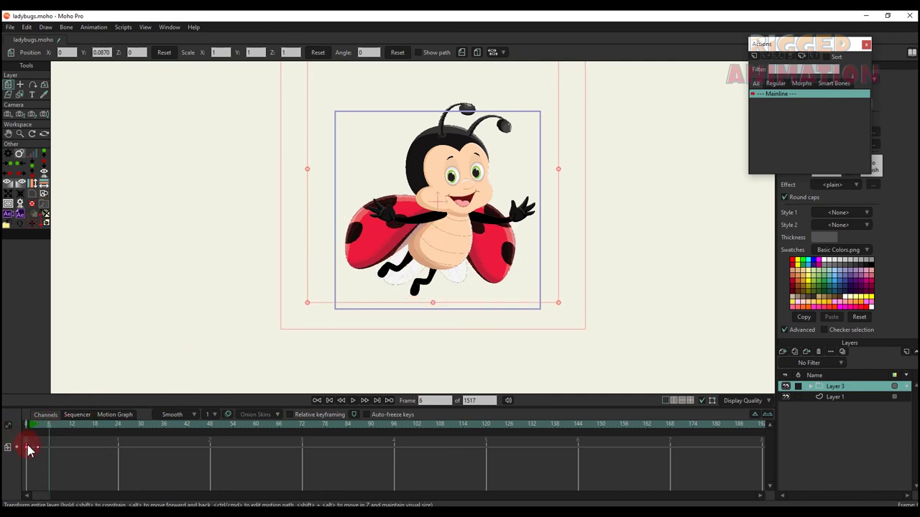
{"action": "key", "text": "ctrl+c"}
{"action": "key", "text": "ctrl+v"}
{"action": "right_click", "coordinate": [48, 447]}
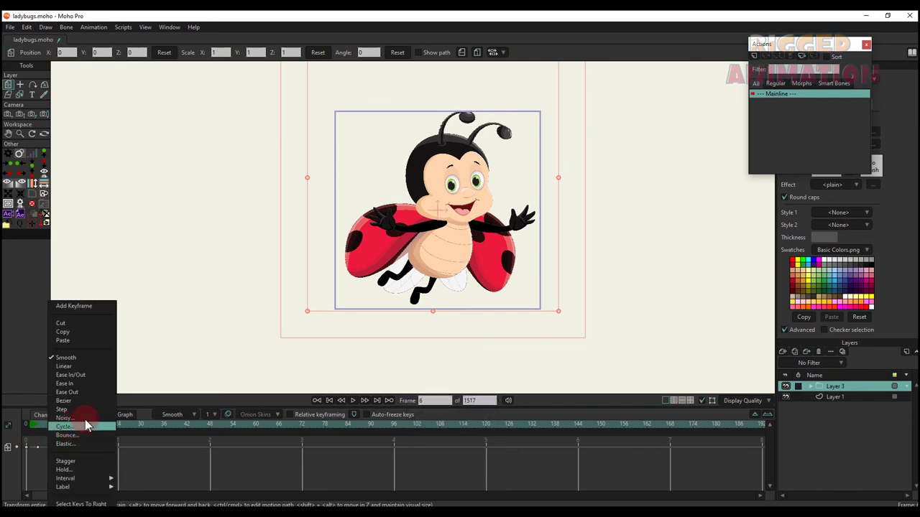
{"action": "left_click", "coordinate": [85, 426]}
{"action": "left_click", "coordinate": [129, 18]}
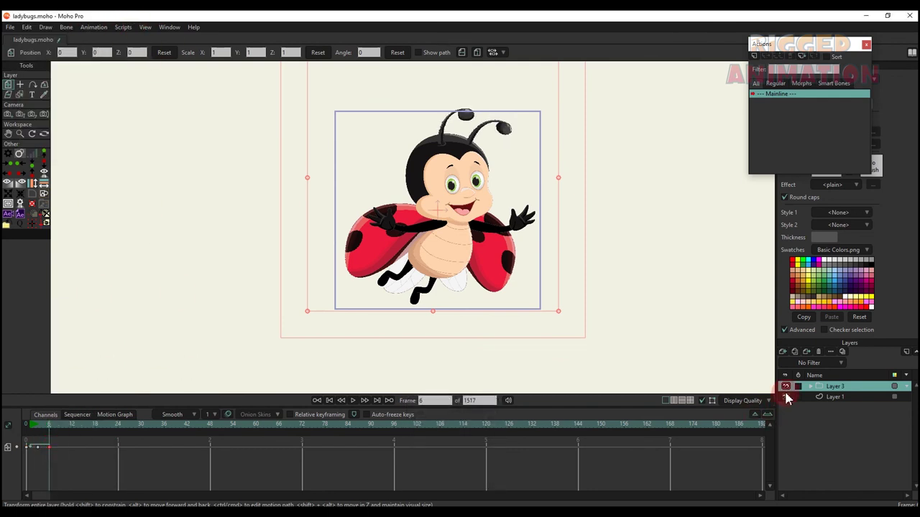
- Retime the wing layer's flapping keys to frames 3 and 6, and play back the animation
{"action": "left_click", "coordinate": [835, 401]}
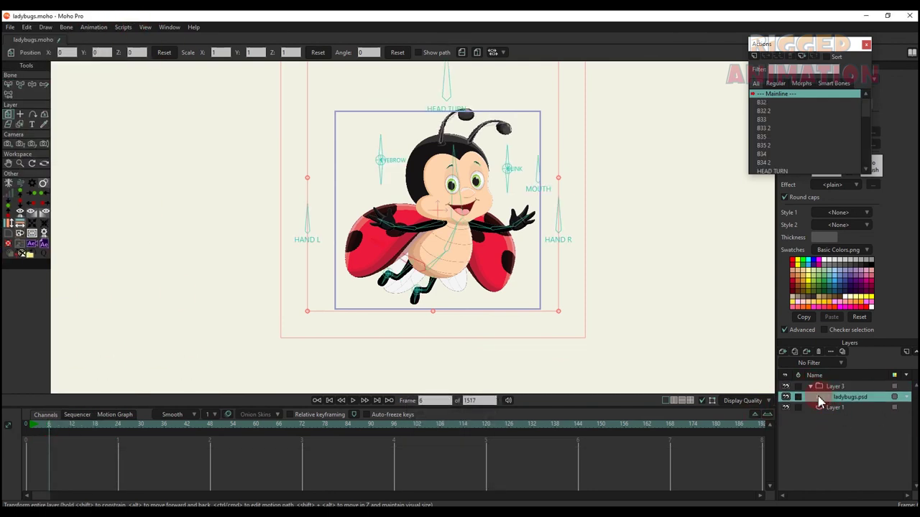
{"action": "left_click", "coordinate": [817, 397]}
{"action": "scroll", "coordinate": [848, 453], "scroll_direction": "down", "scroll_amount": 3}
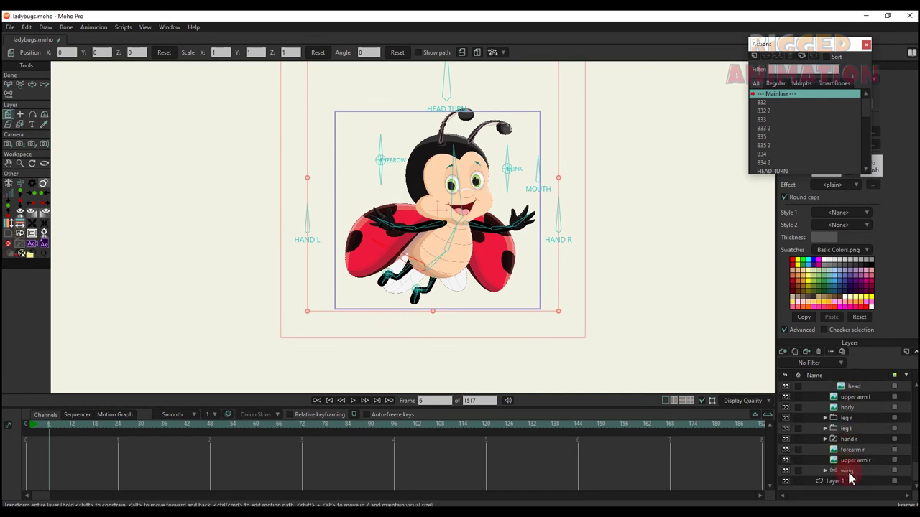
{"action": "left_click", "coordinate": [848, 470]}
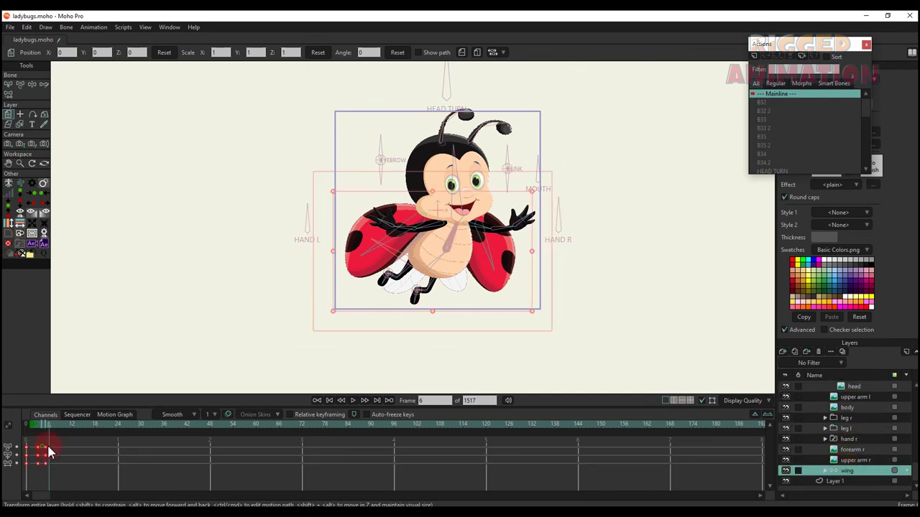
{"action": "left_click_drag", "start_coordinate": [48, 447], "coordinate": [50, 448]}
{"action": "key", "text": "space"}
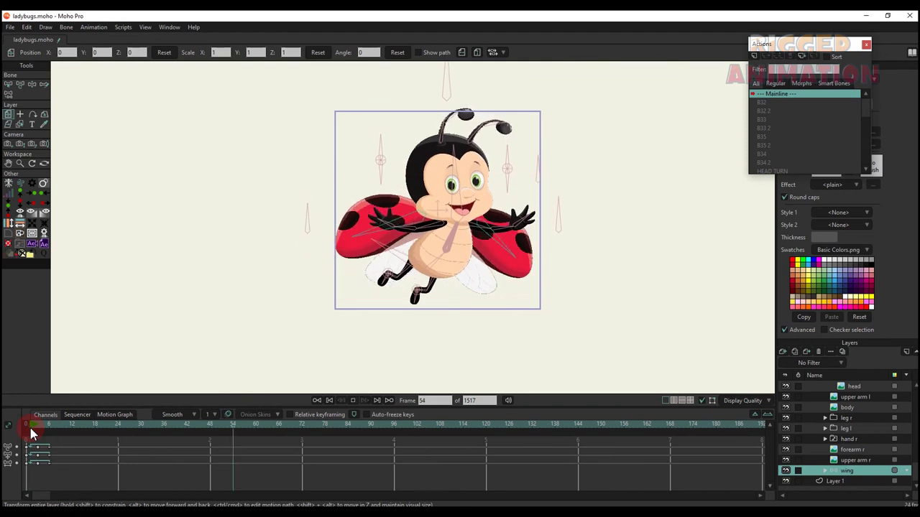
- Stretch the Layer 3 group's up-and-down cycle so its last key falls on frame 24, and play back the animation
{"action": "left_click_drag", "start_coordinate": [59, 460], "coordinate": [10, 422]}
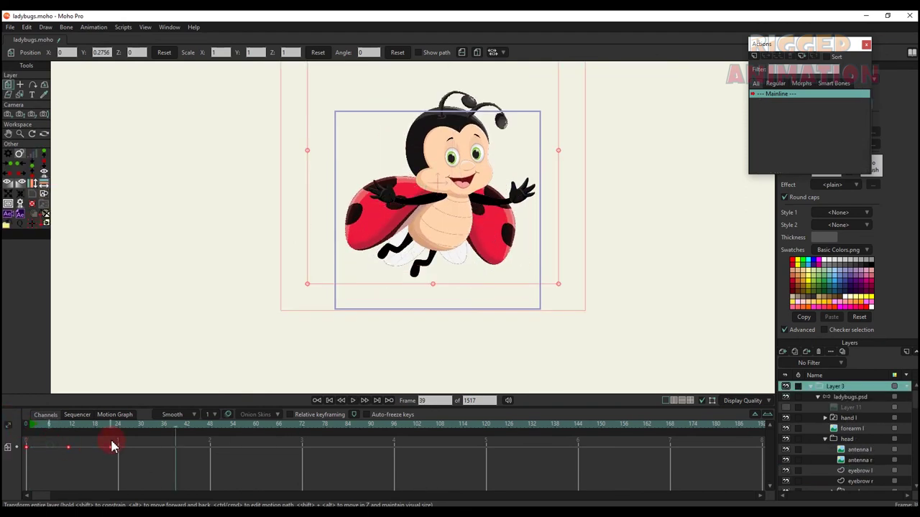
{"action": "left_click", "coordinate": [112, 447], "text": "ctrl+alt"}
{"action": "left_click_drag", "start_coordinate": [112, 451], "coordinate": [118, 449]}
{"action": "left_click", "coordinate": [34, 427]}
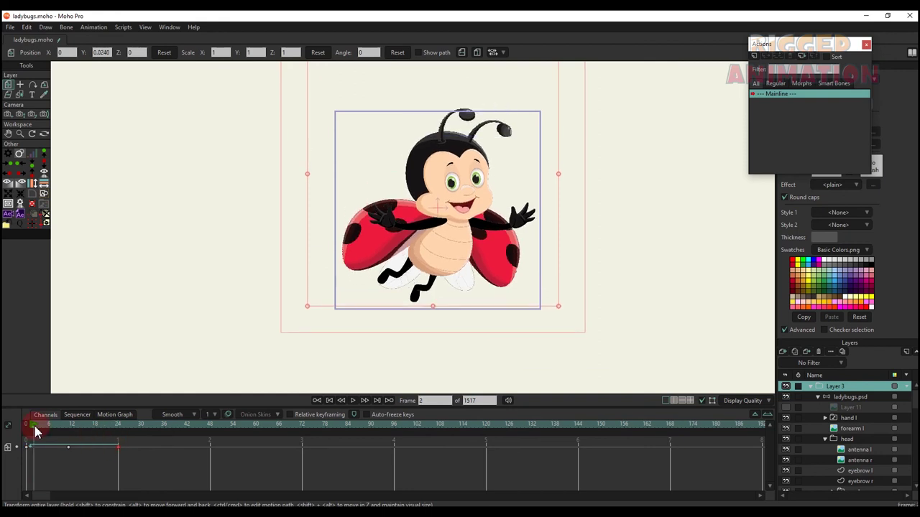
{"action": "key", "text": "space"}
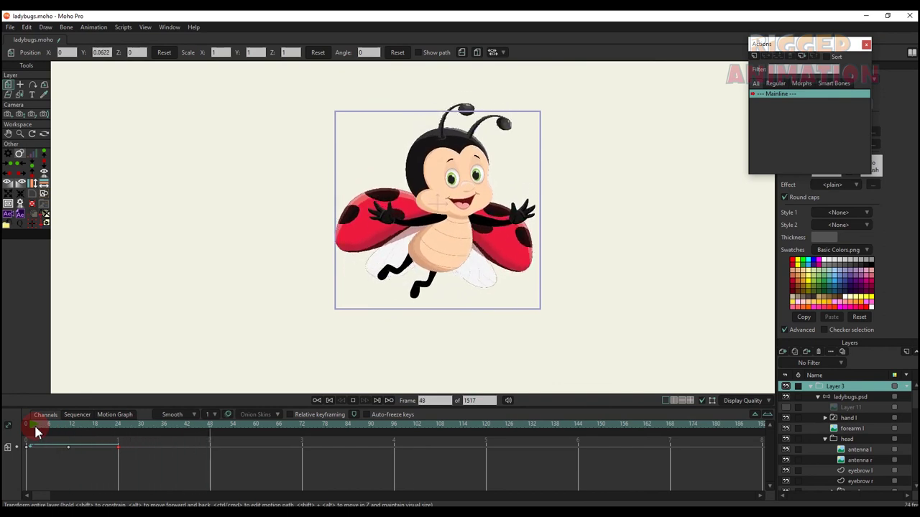